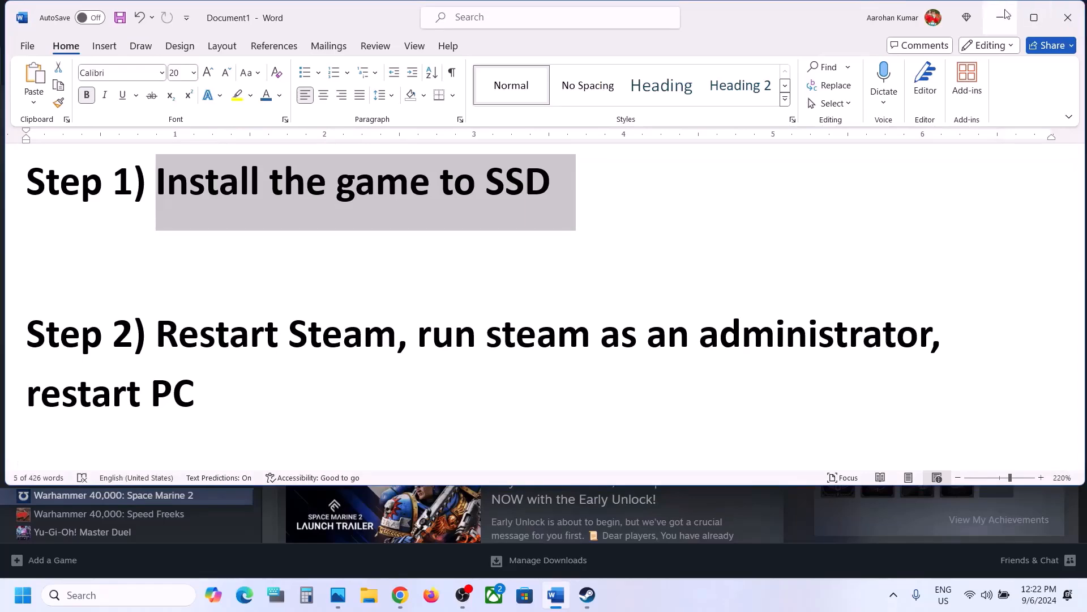
Switch to Chrome, find the Space Marine 2 system requirements, highlight the minimum "SSD required" note, and return to Steam
click(1000, 17)
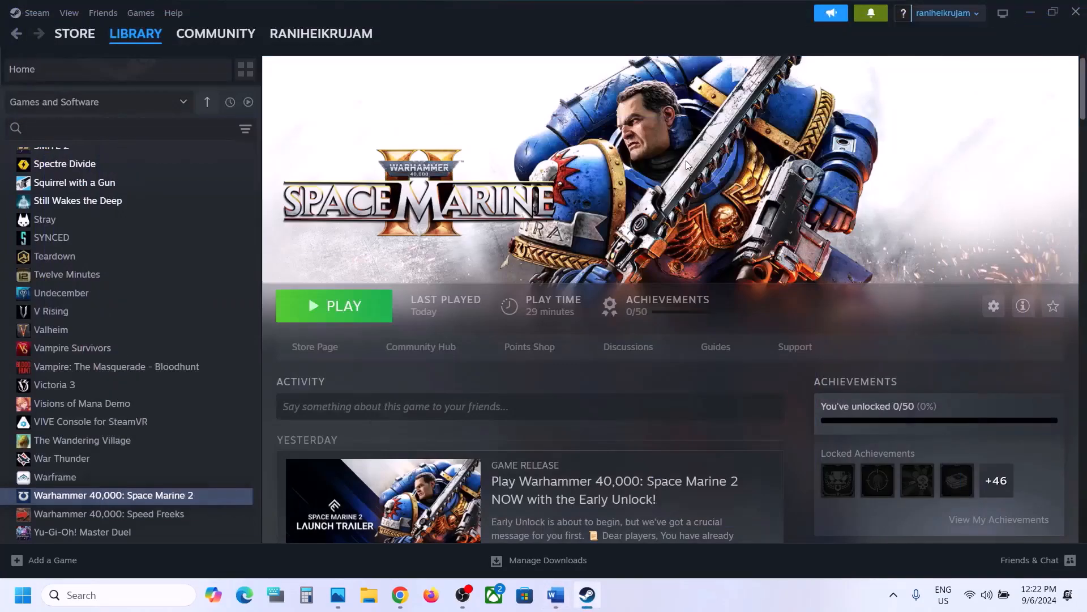
click(400, 595)
scroll(430, 382, down, 20)
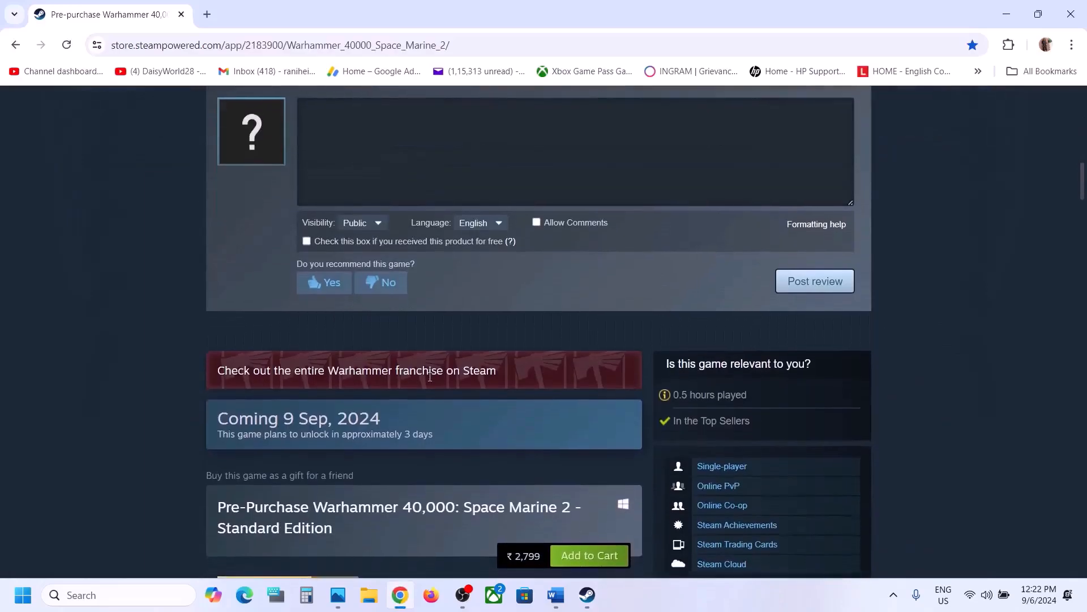
scroll(431, 382, down, 20)
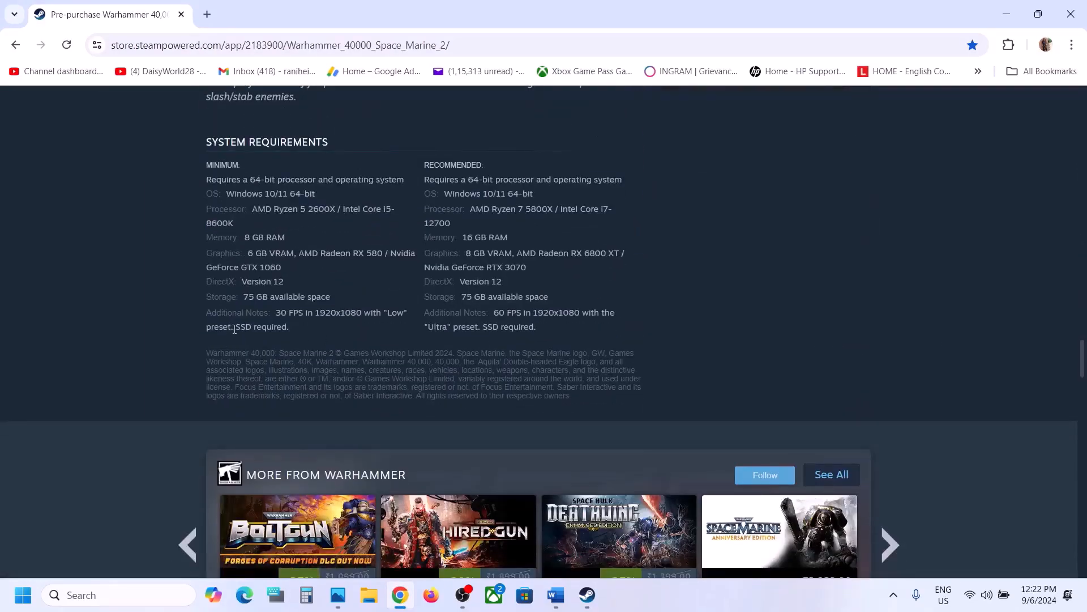
drag(233, 328, 300, 328)
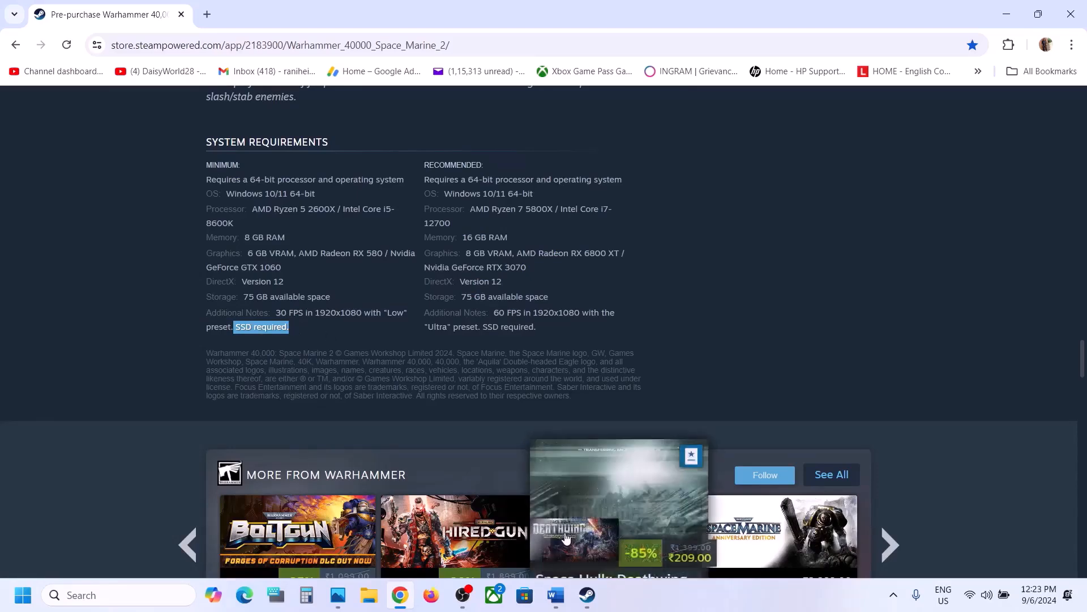
click(586, 596)
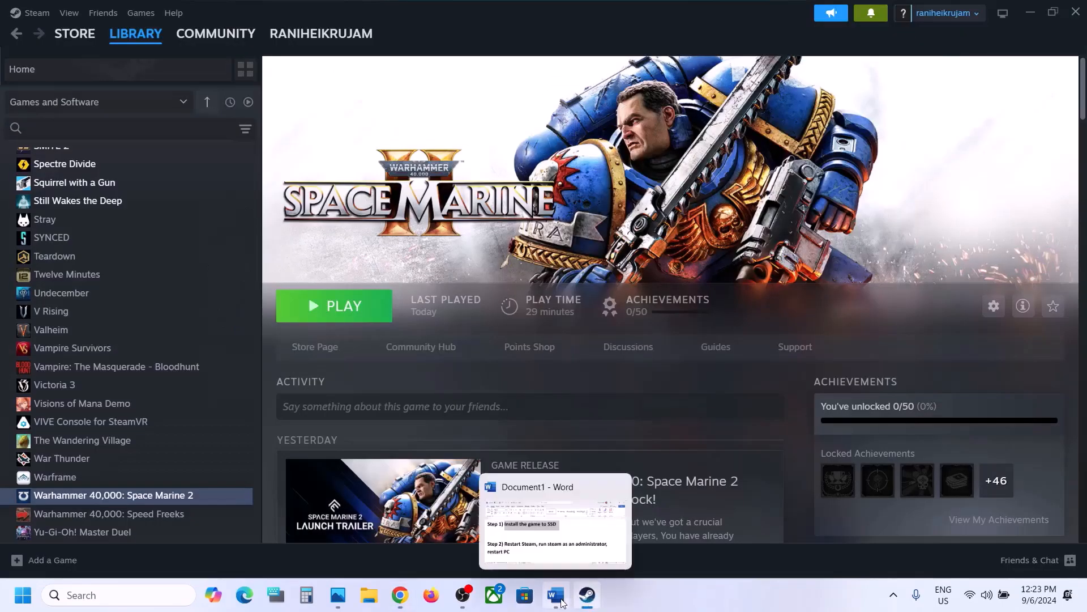
Switch to Word and highlight the Step 1 instruction and the words "Restart Steam" in Step 2, then return to Steam
click(562, 603)
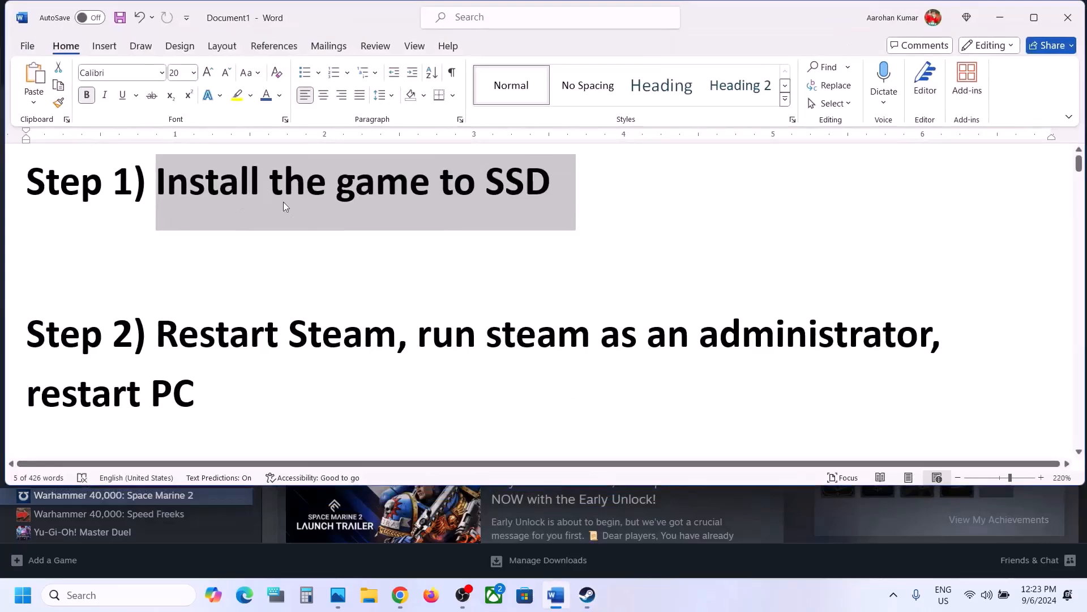
click(546, 218)
drag(582, 182, 171, 172)
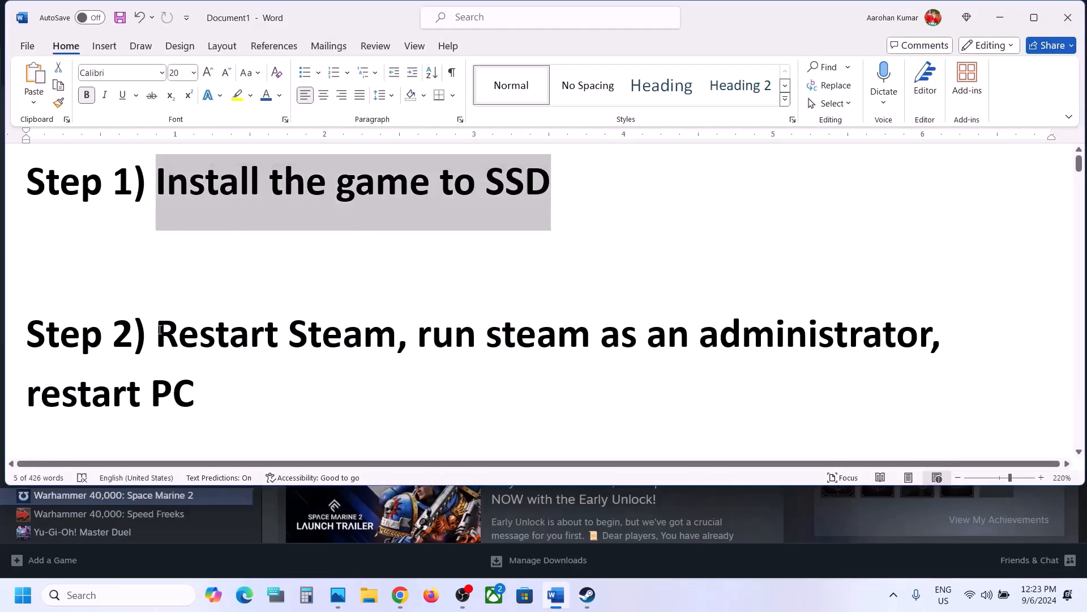
drag(160, 329, 397, 334)
click(808, 521)
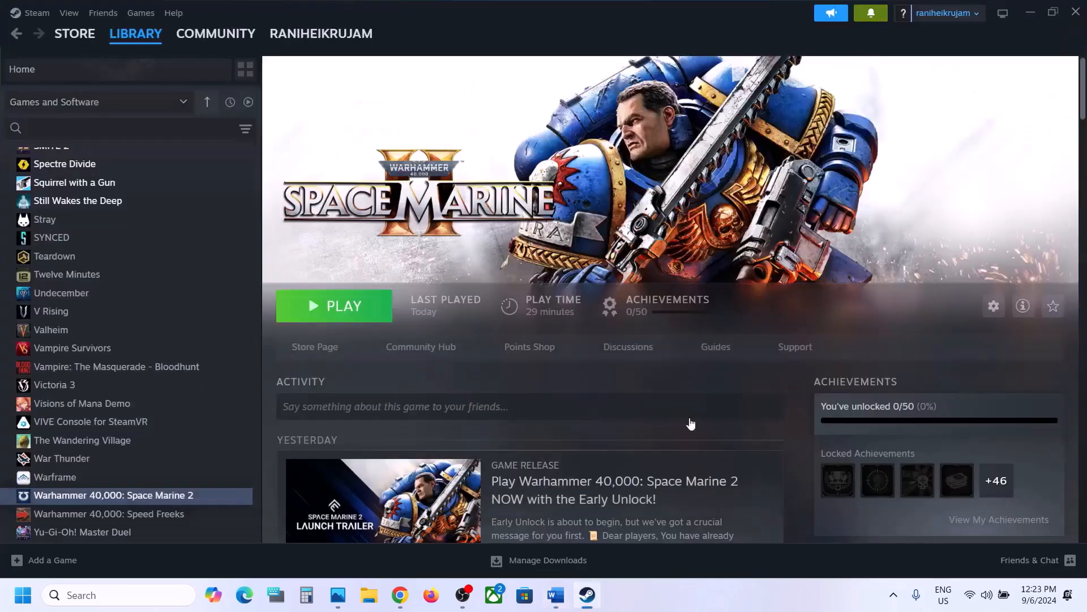
Bring up the Steam client's application commands to examine the Exit option
click(33, 12)
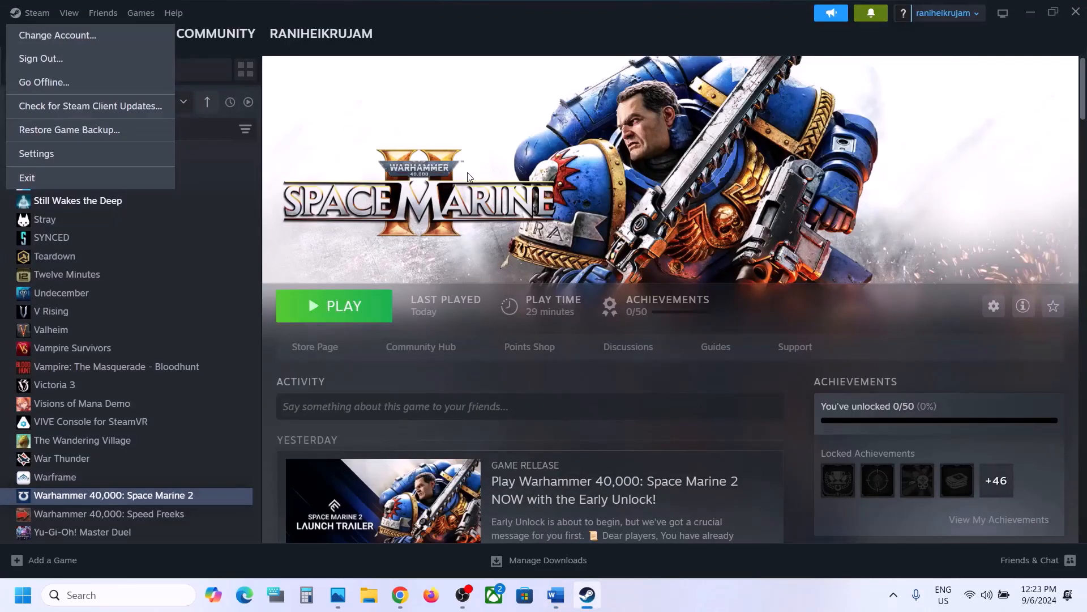
click(593, 205)
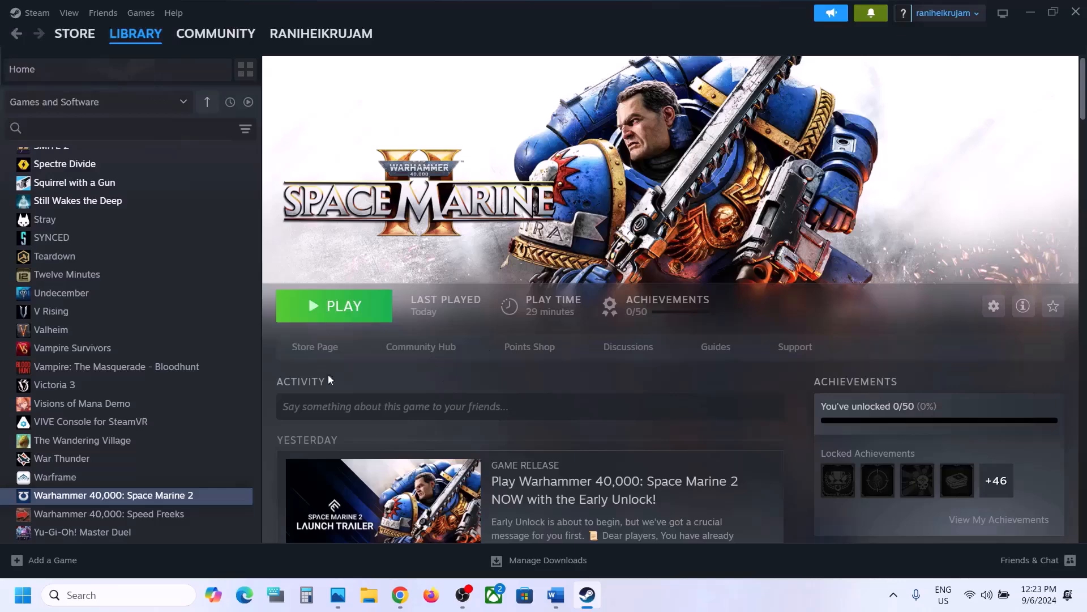
click(35, 12)
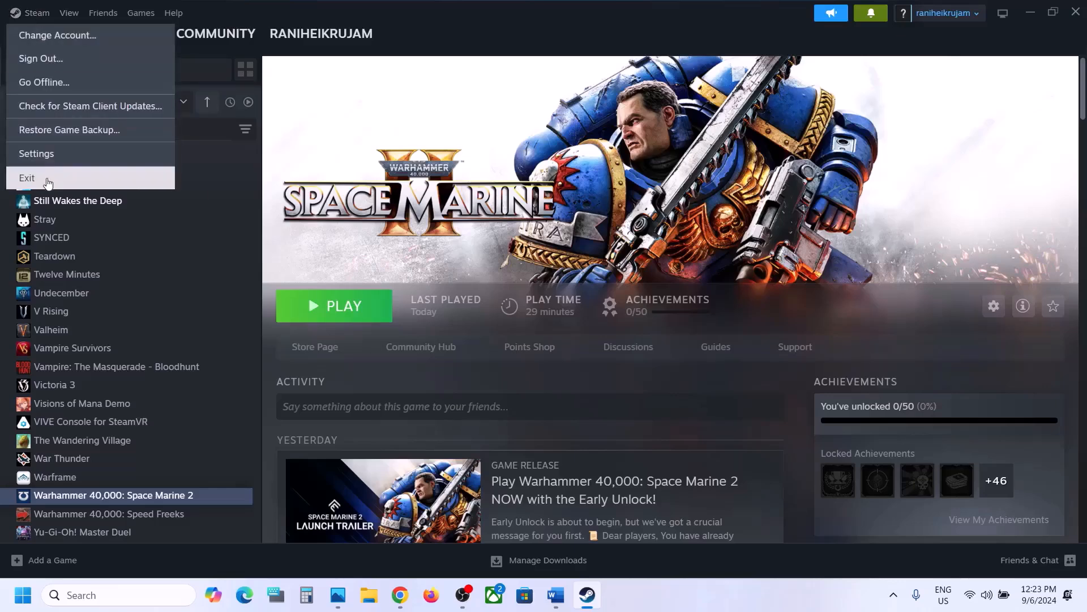
Search Windows for "steam" and examine the app's Run as administrator option without launching it
click(93, 595)
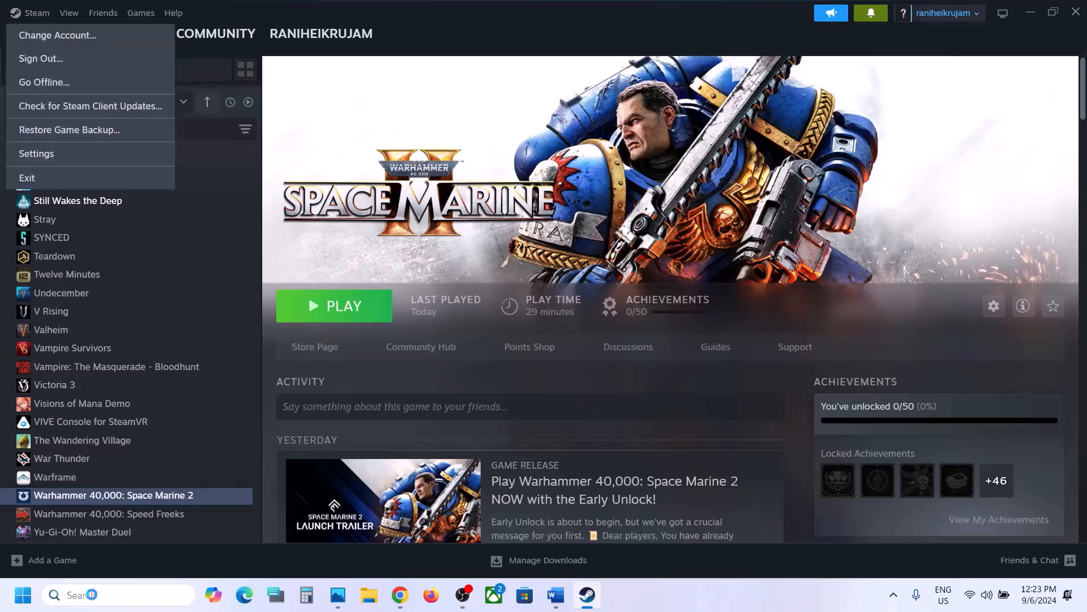
text(steam)
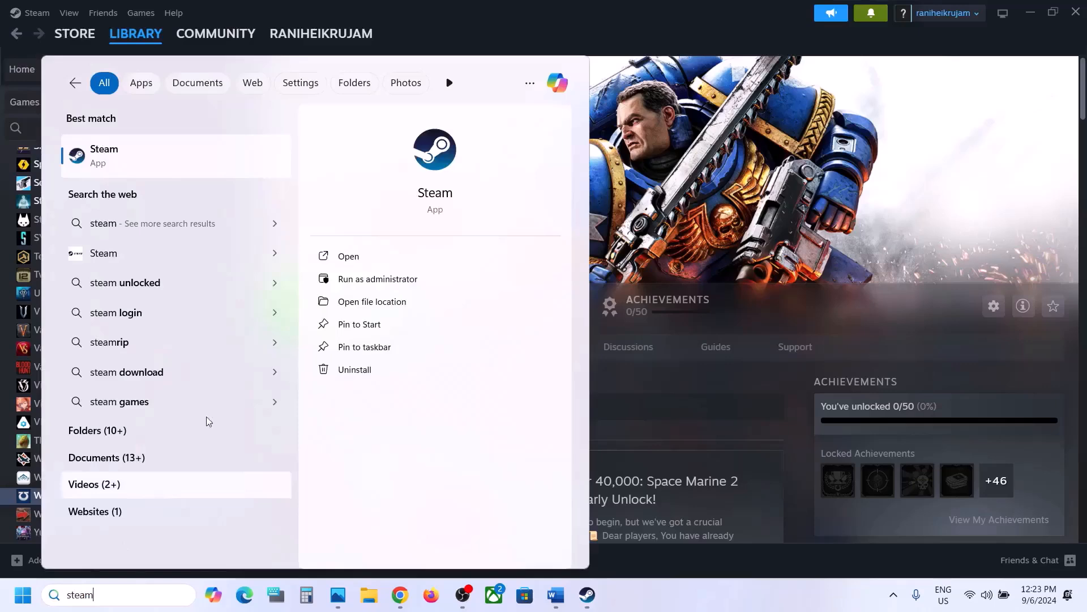
right_click(208, 162)
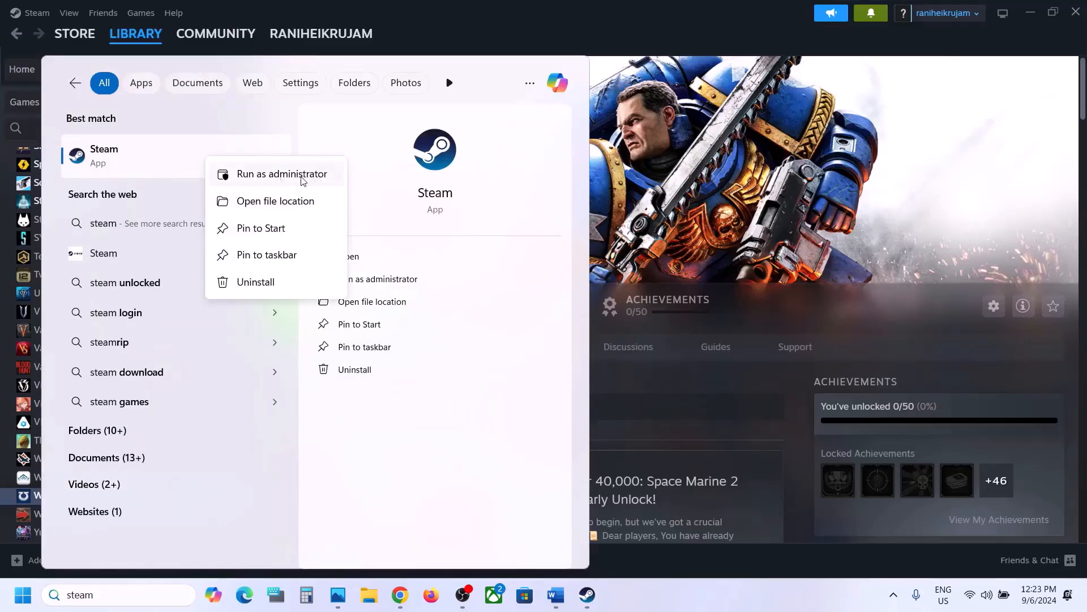
click(771, 175)
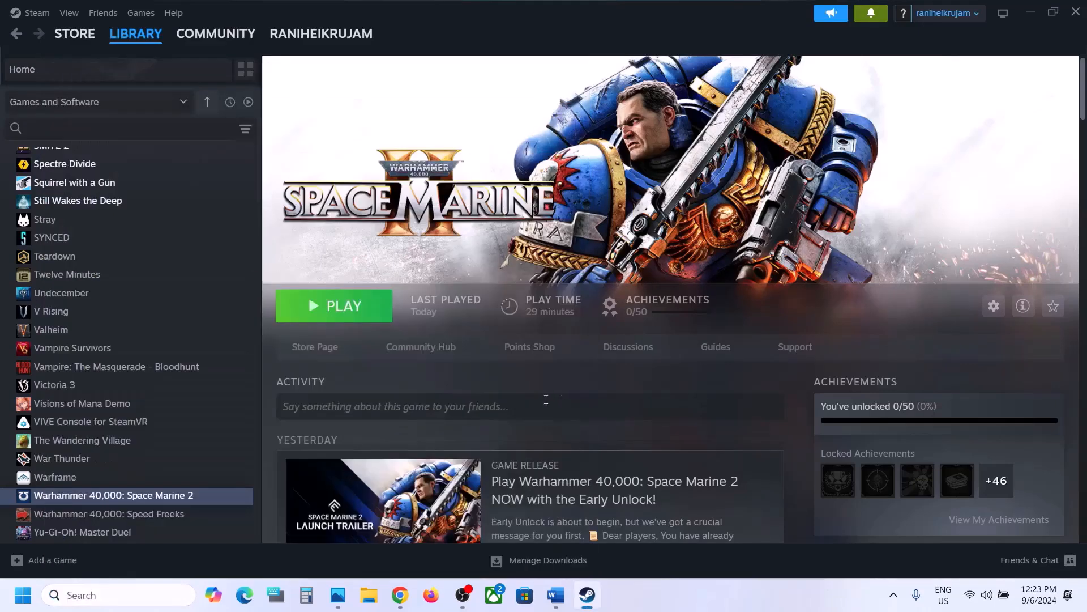
Examine the Windows power options for the Restart command, and dismiss them without restarting the PC
click(16, 594)
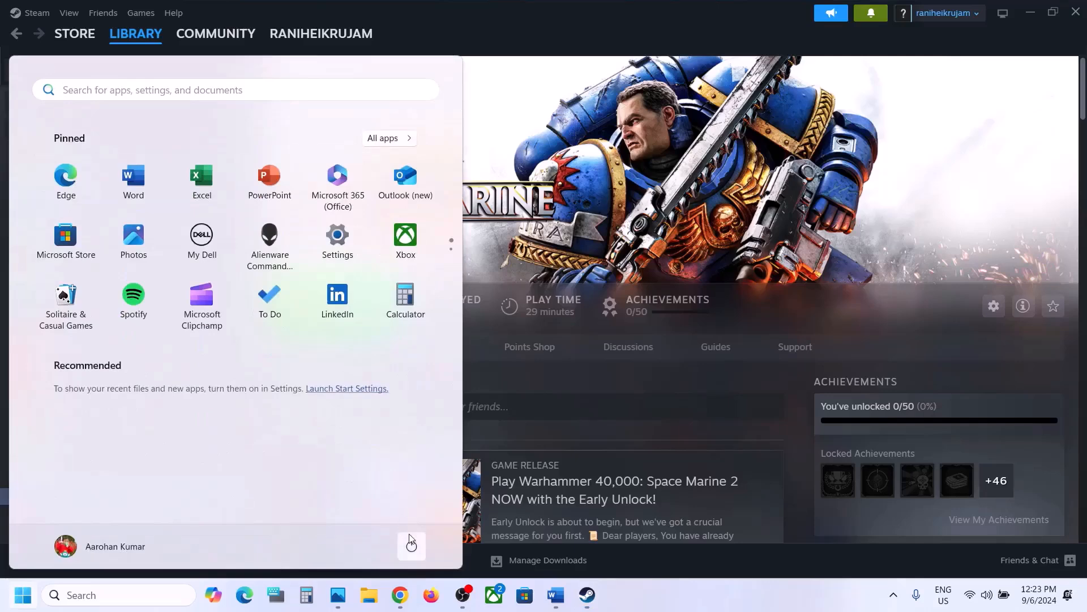
click(412, 544)
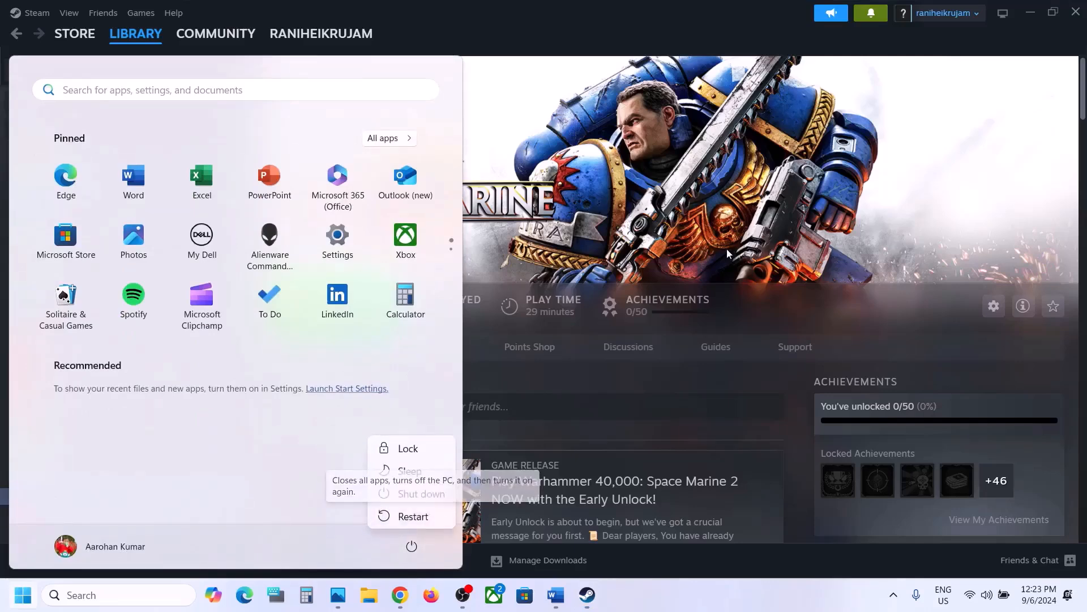
click(589, 374)
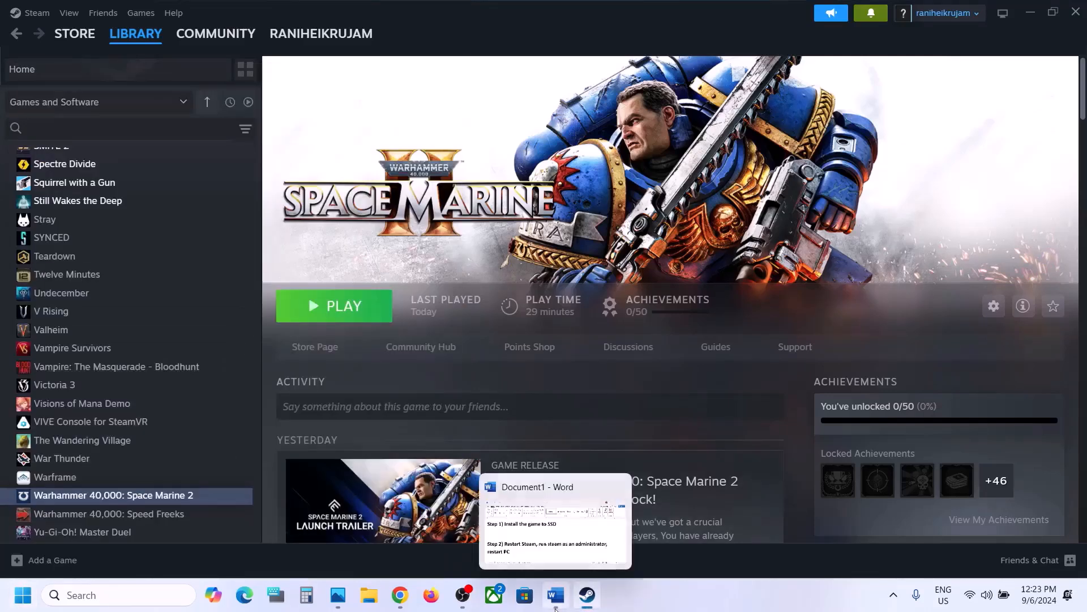
Switch to Word and highlight the Step 3 instruction on waiting at first launch and the Step 4 instruction on ending Epic processes
click(556, 596)
scroll(331, 337, down, 3)
scroll(331, 338, down, 3)
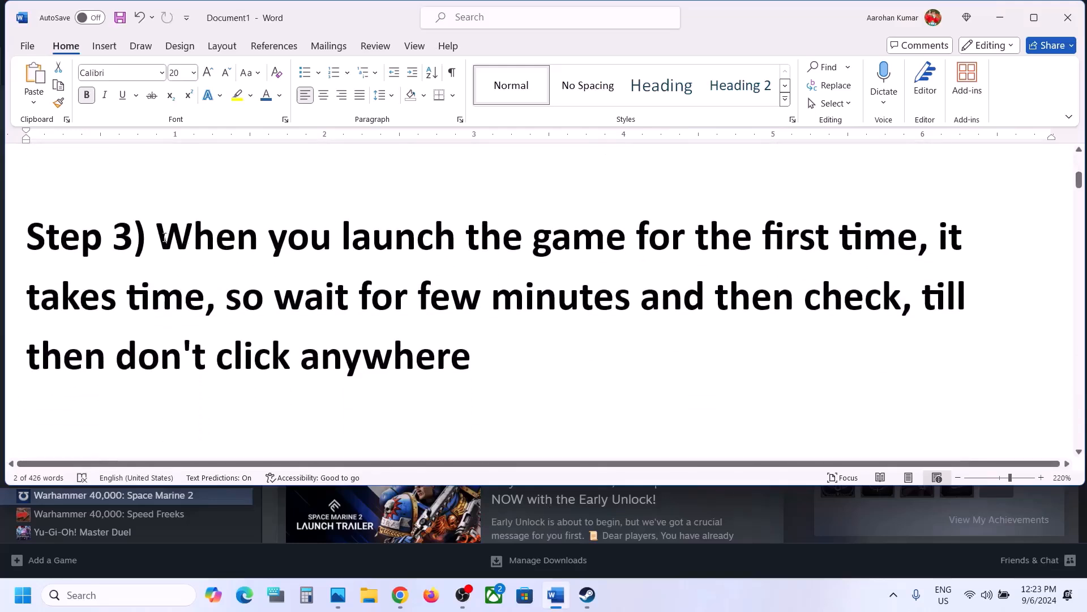
drag(164, 238, 663, 282)
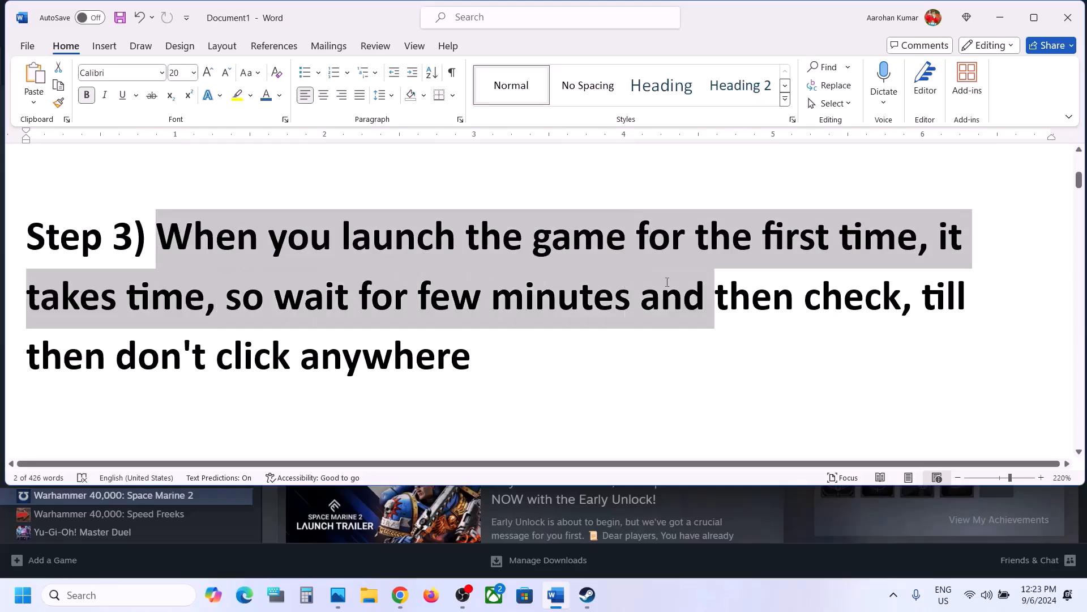
drag(667, 282, 510, 352)
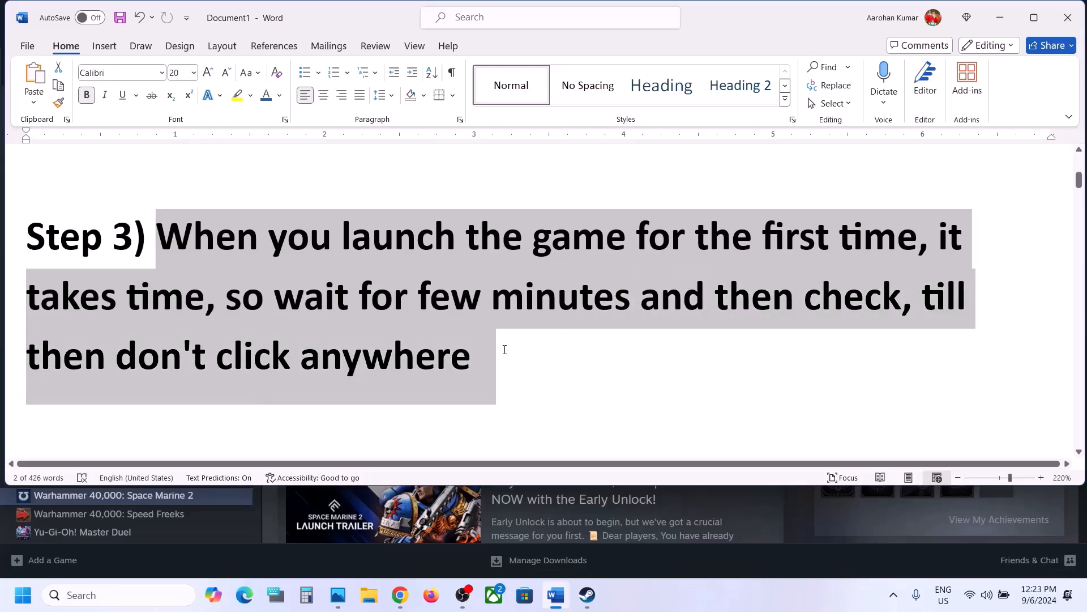
drag(509, 352, 505, 349)
scroll(504, 350, down, 3)
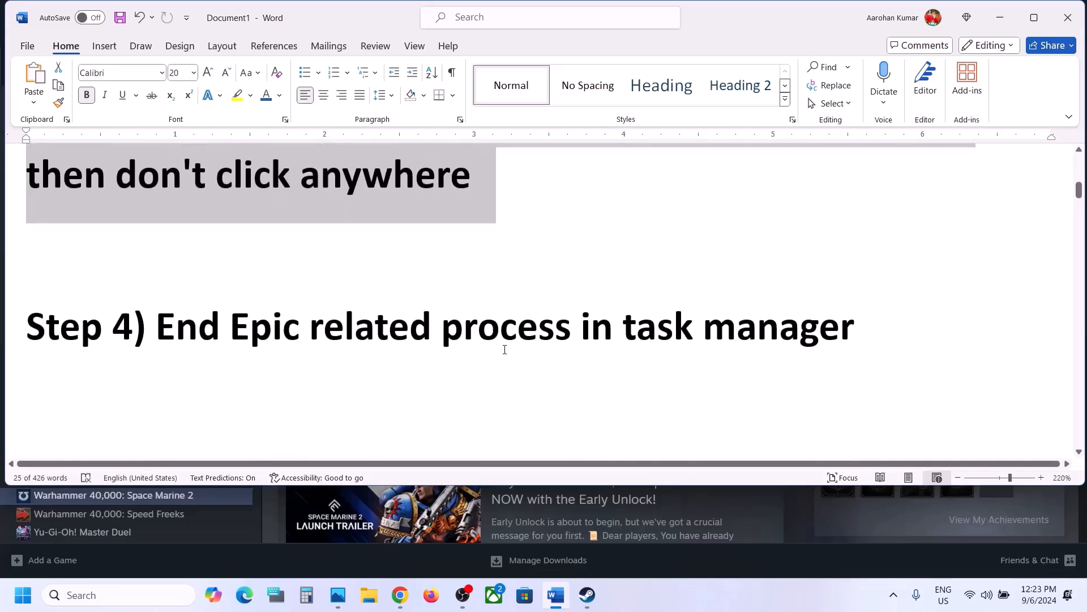
drag(174, 334, 850, 335)
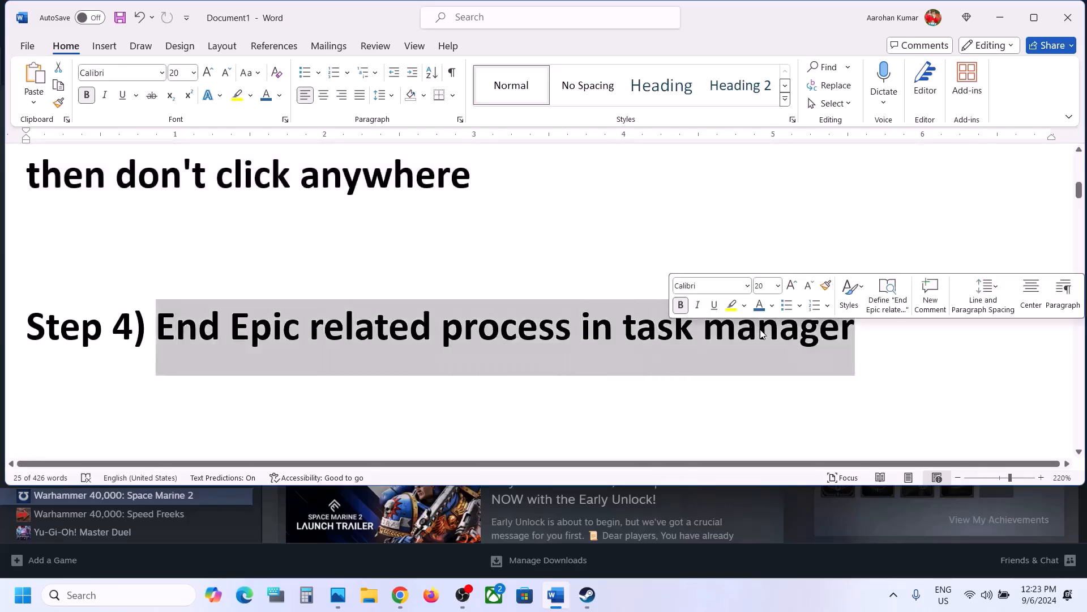
Minimize Word, open Windows Task Manager, and reposition its window over the Steam library
click(1001, 21)
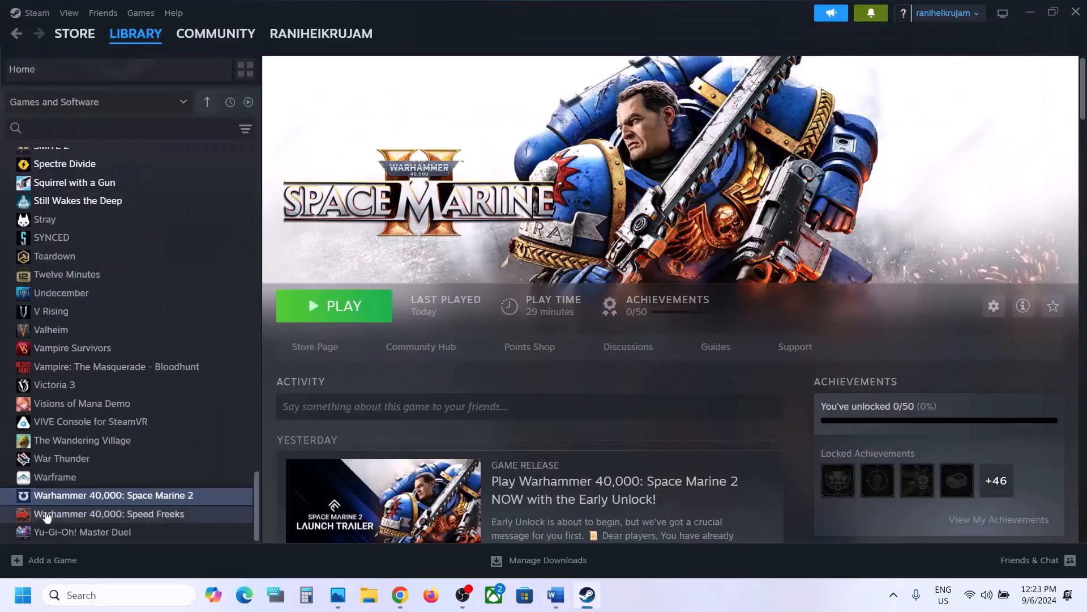
right_click(23, 596)
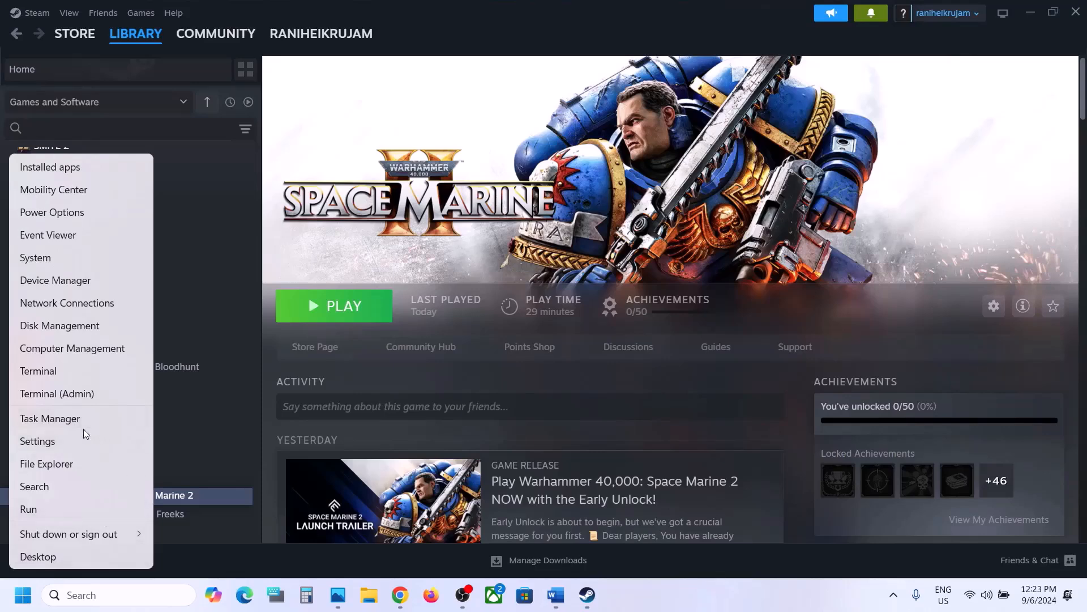
right_click(20, 603)
right_click(20, 602)
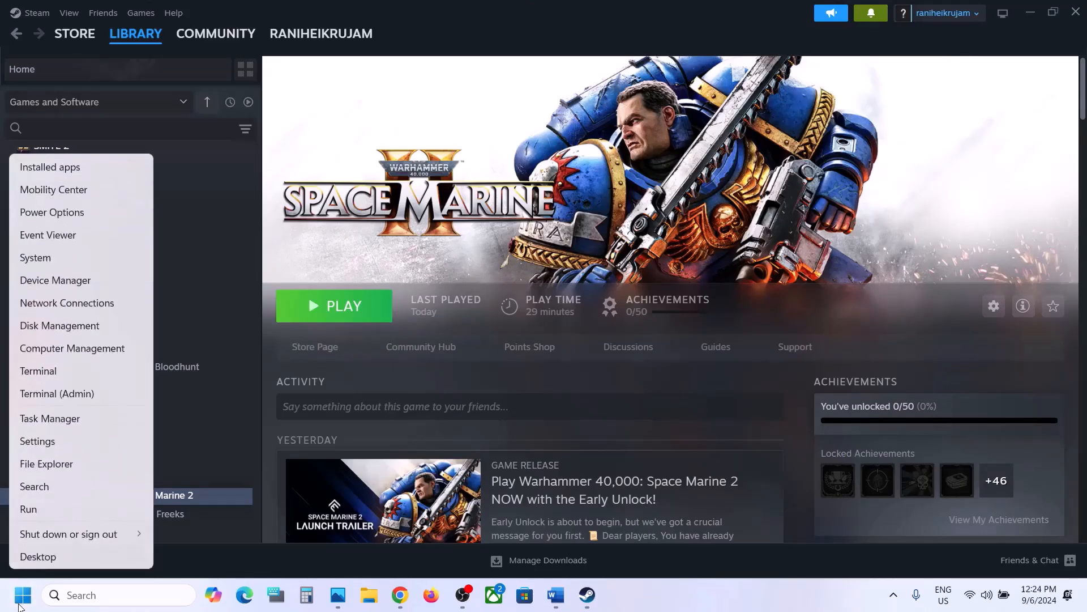
click(49, 419)
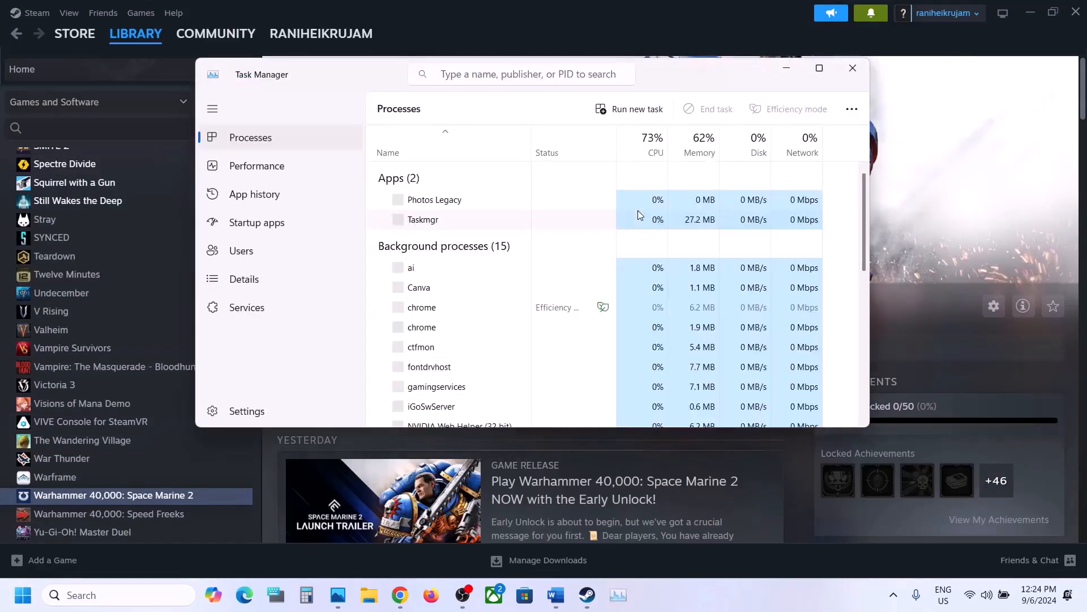
drag(705, 86, 770, 156)
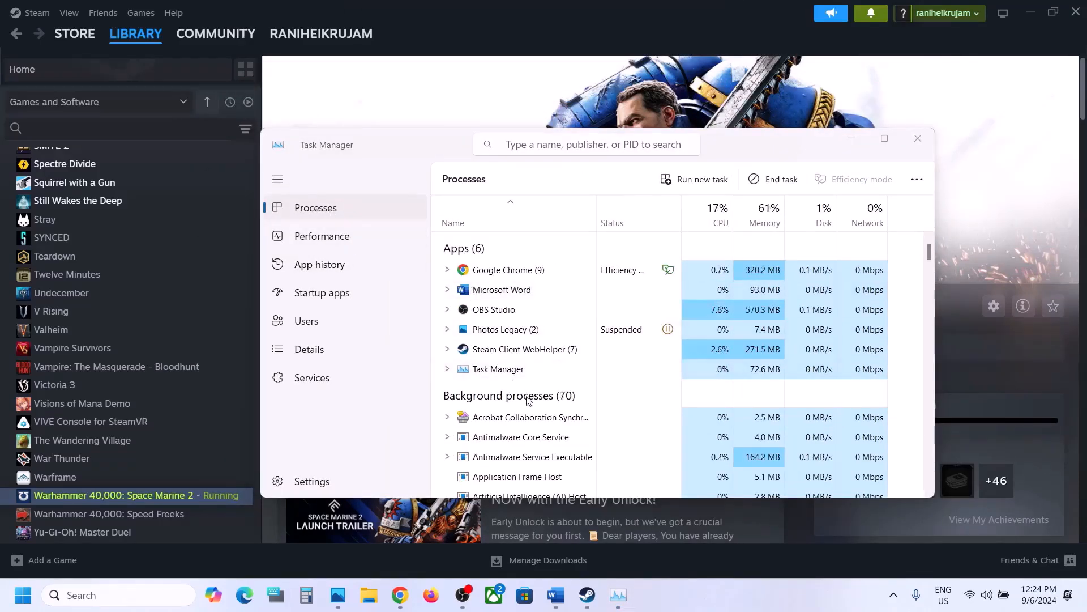
Expand the Epic Online Services User Helper group among the background processes and end its first subprocess
scroll(526, 397, down, 10)
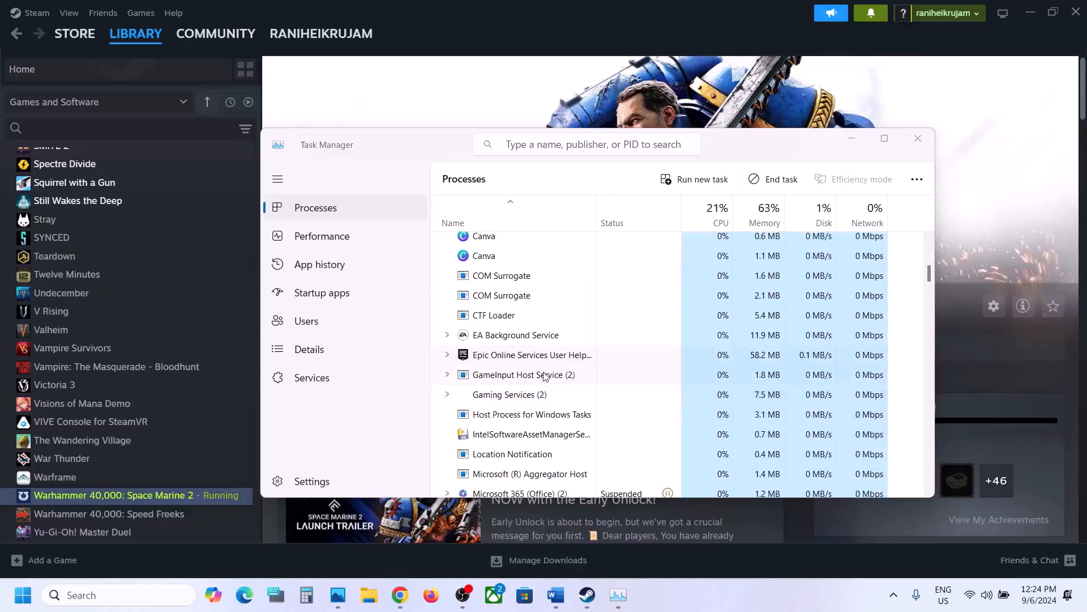
click(447, 355)
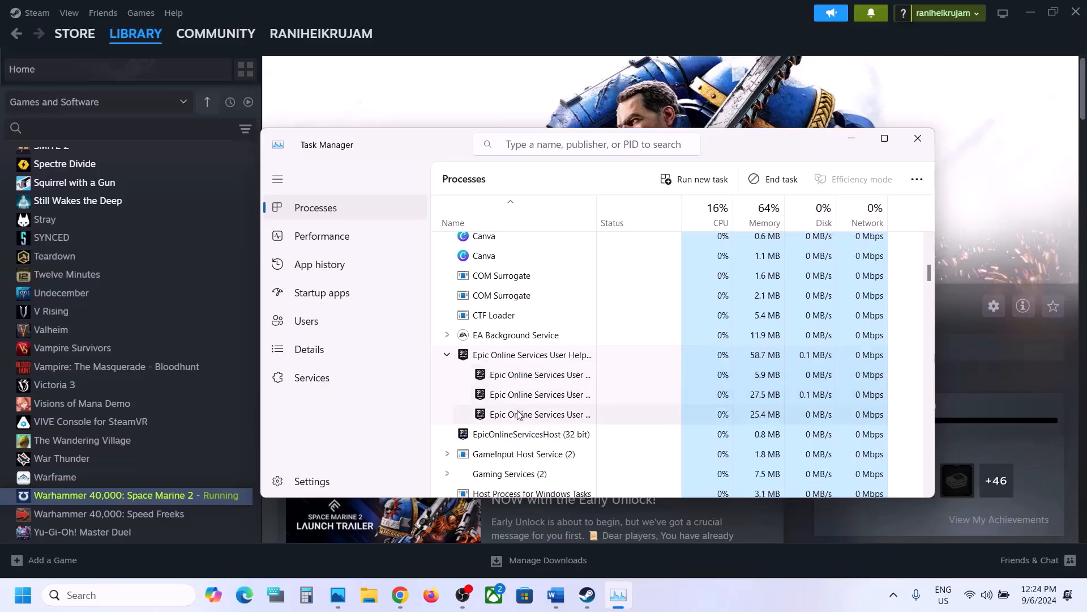
right_click(533, 375)
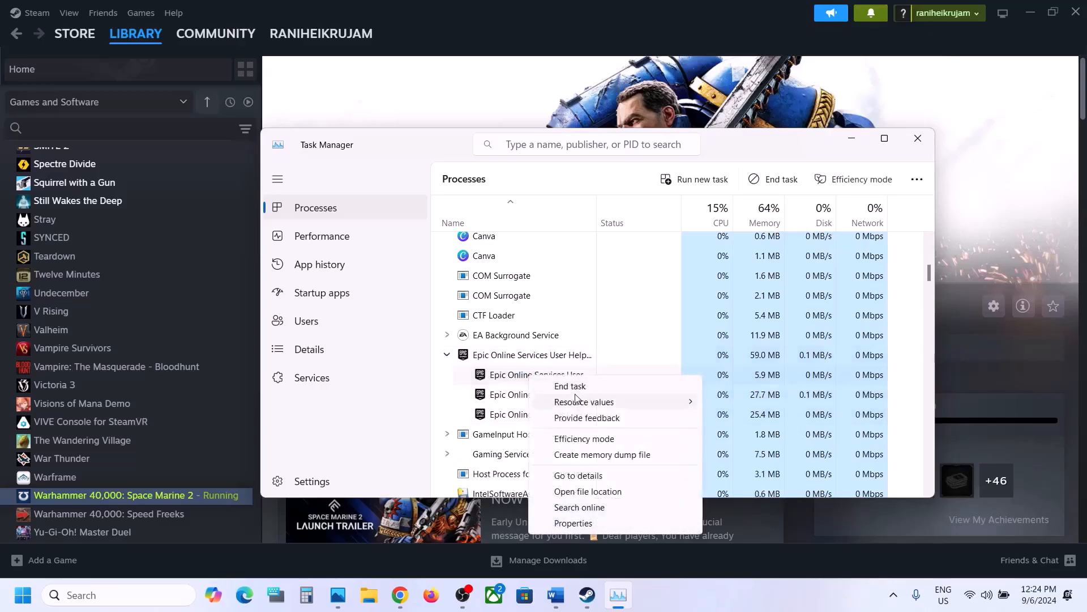
click(575, 388)
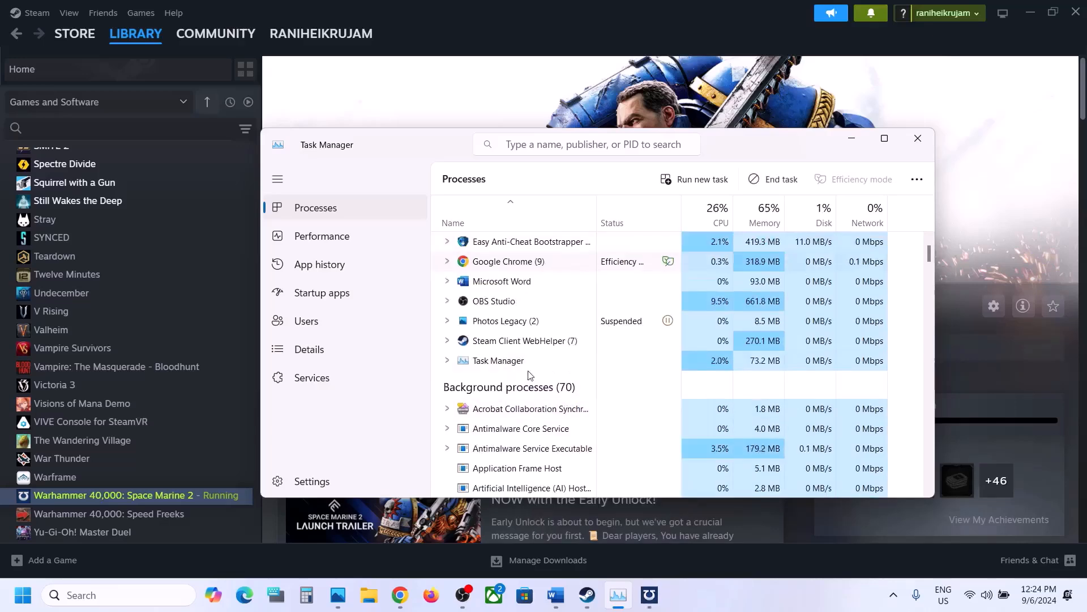
Find the Easy Anti-Cheat Service (EOS) among the background processes and end its task
scroll(535, 370, down, 2)
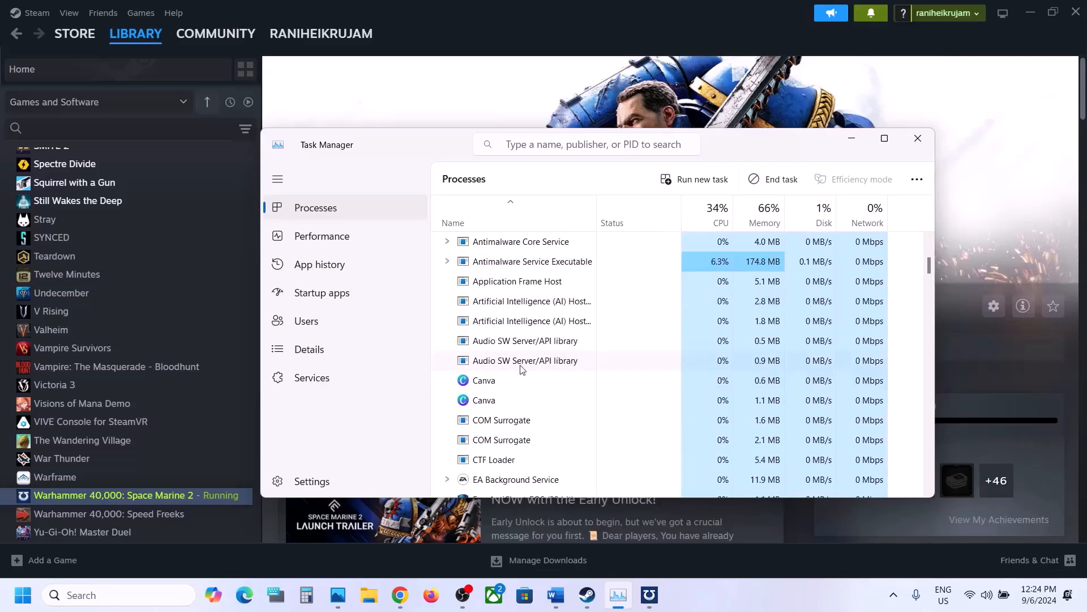
scroll(521, 369, down, 1)
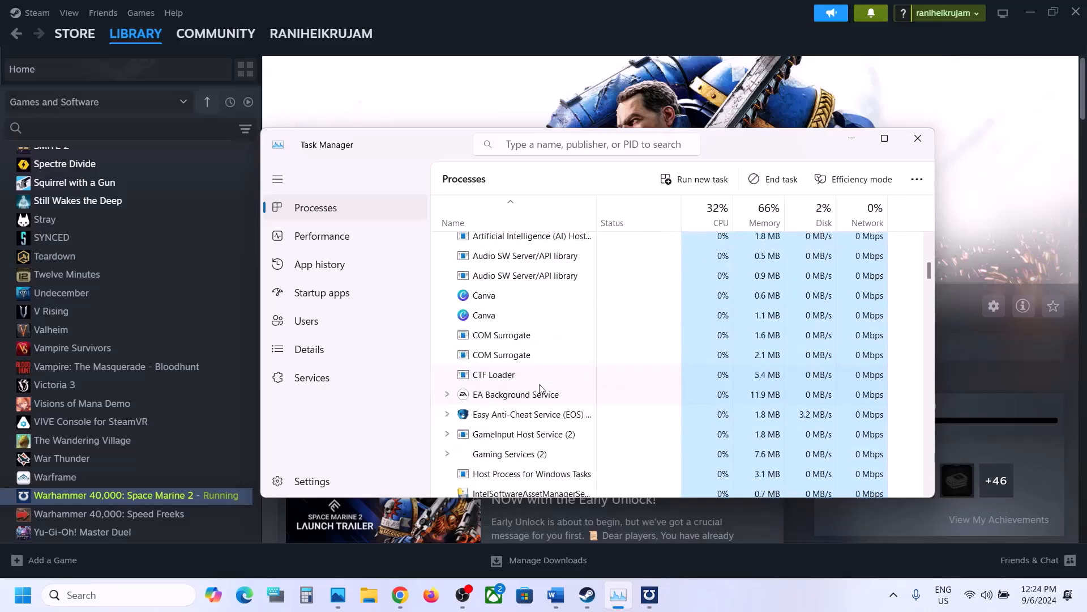
right_click(531, 421)
click(584, 271)
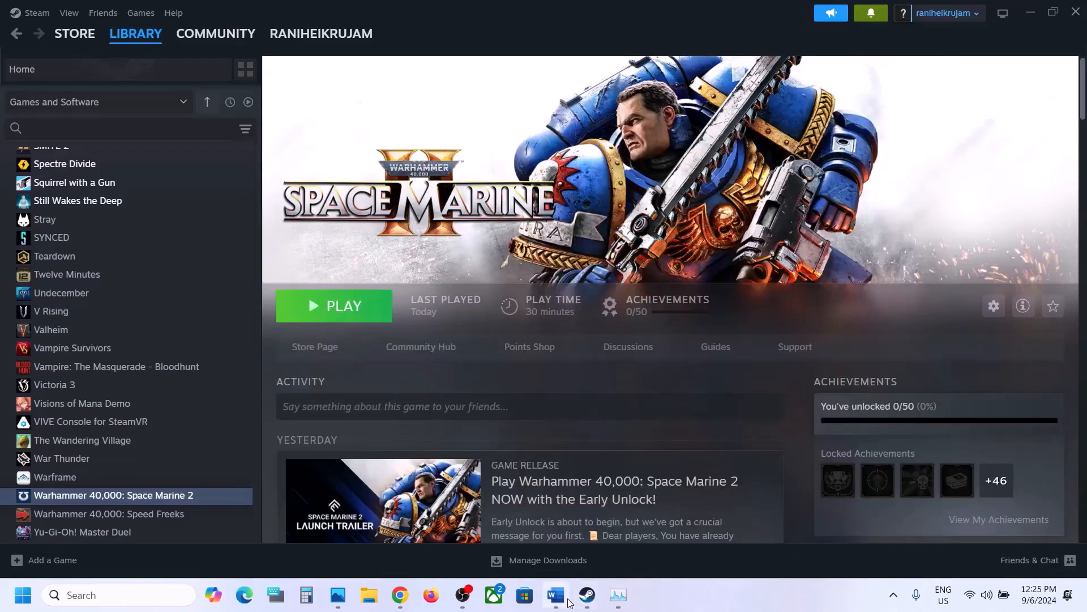
Switch to Word and highlight the Step 5 instructions on allowing the game exe through third-party antivirus and Windows Security
click(568, 602)
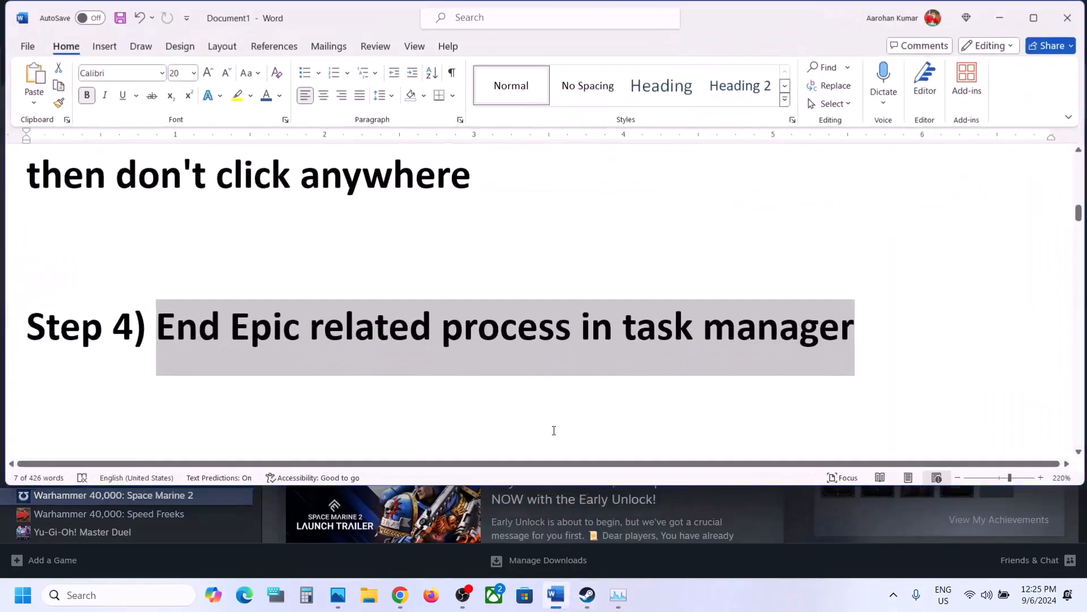
scroll(459, 348, down, 5)
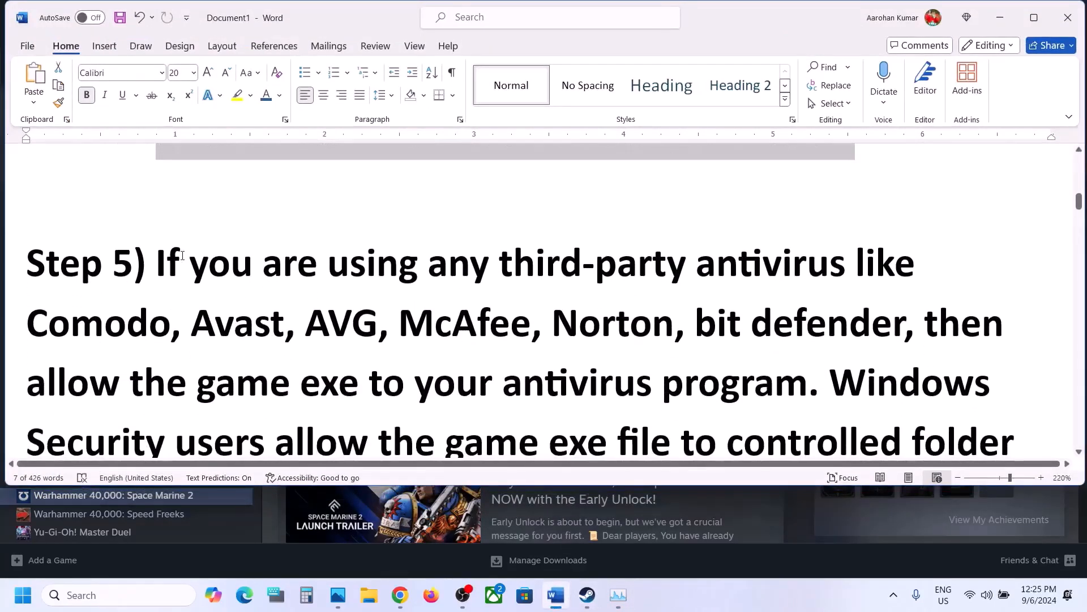
drag(169, 258, 853, 325)
click(755, 311)
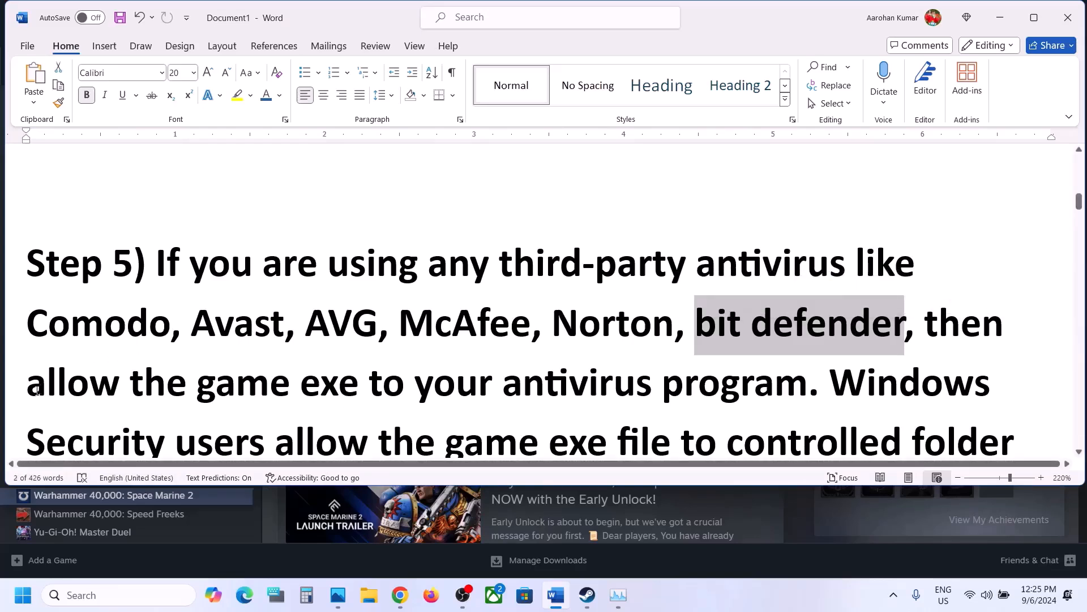
drag(35, 391, 808, 385)
scroll(853, 235, down, 2)
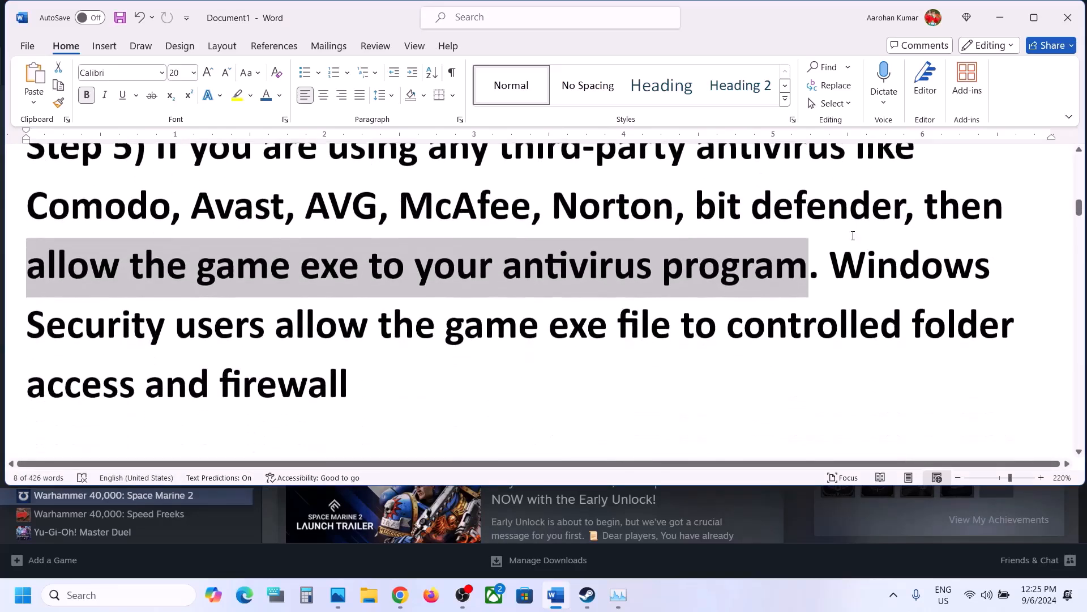
drag(908, 249, 413, 345)
click(413, 346)
Open Windows Settings and go through Windows Security's ransomware protection to the list of apps allowed through Controlled folder access
key(super+i)
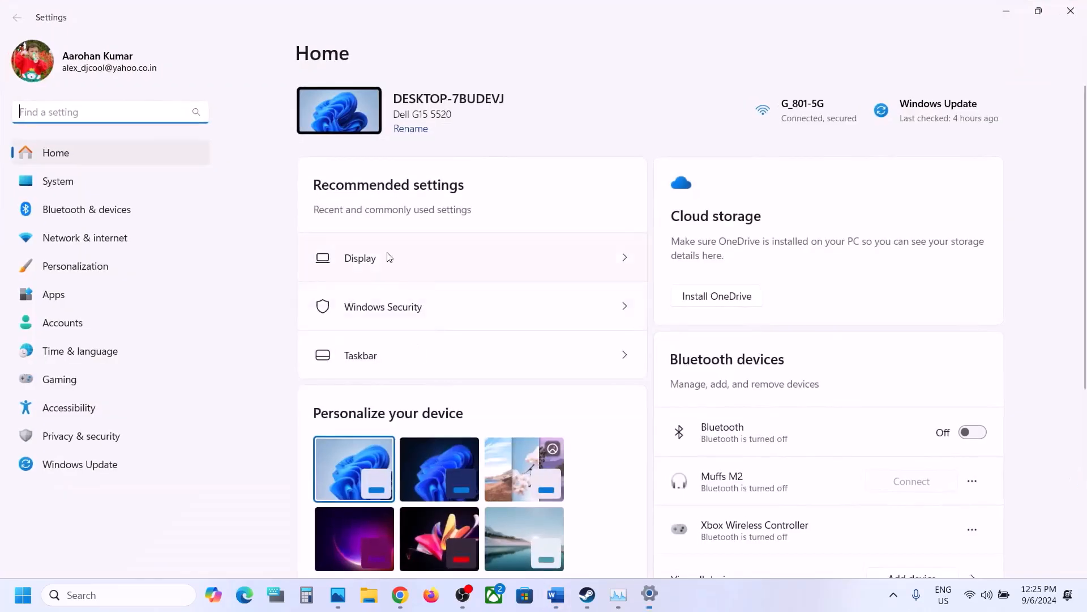
click(84, 428)
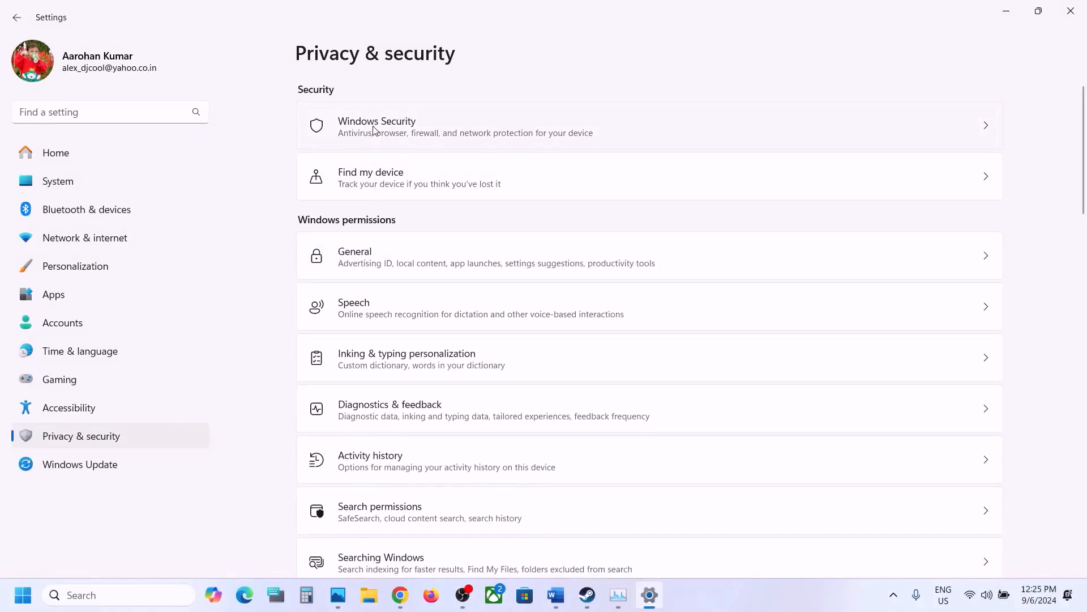
click(506, 127)
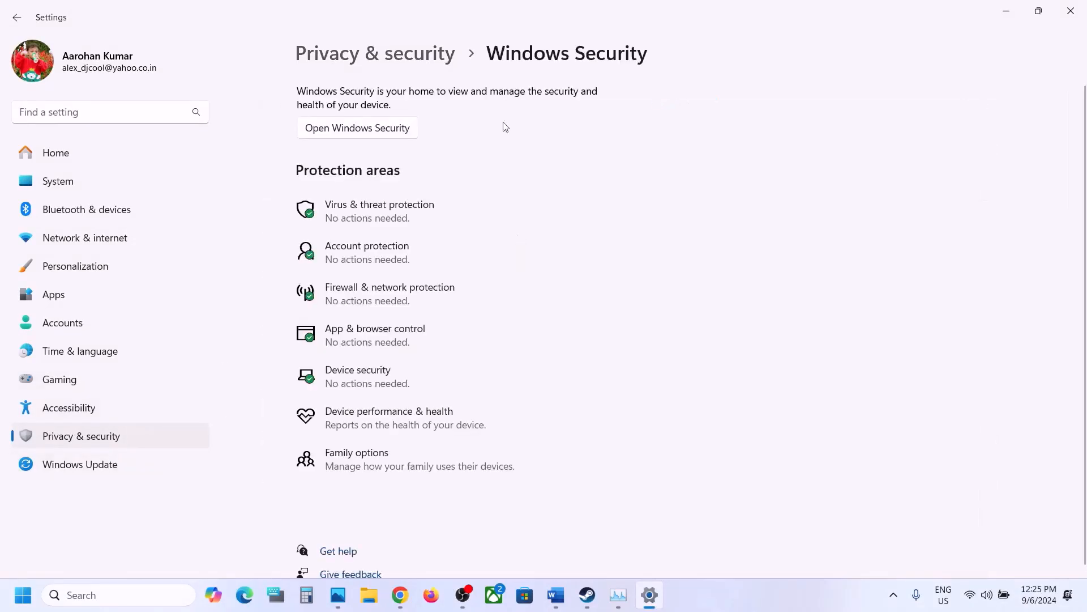
click(362, 235)
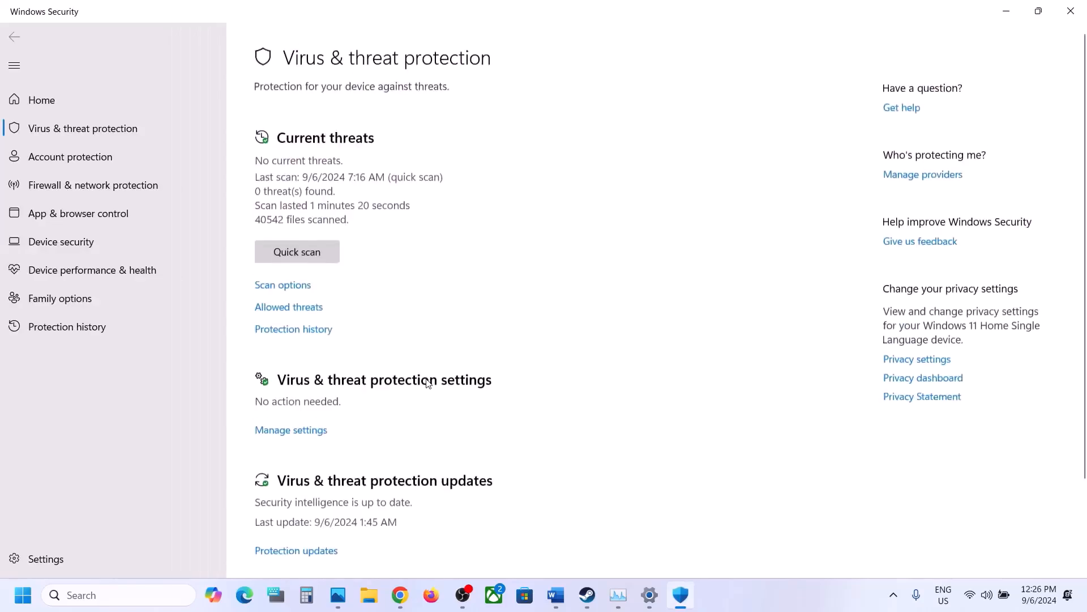
scroll(427, 417, down, 3)
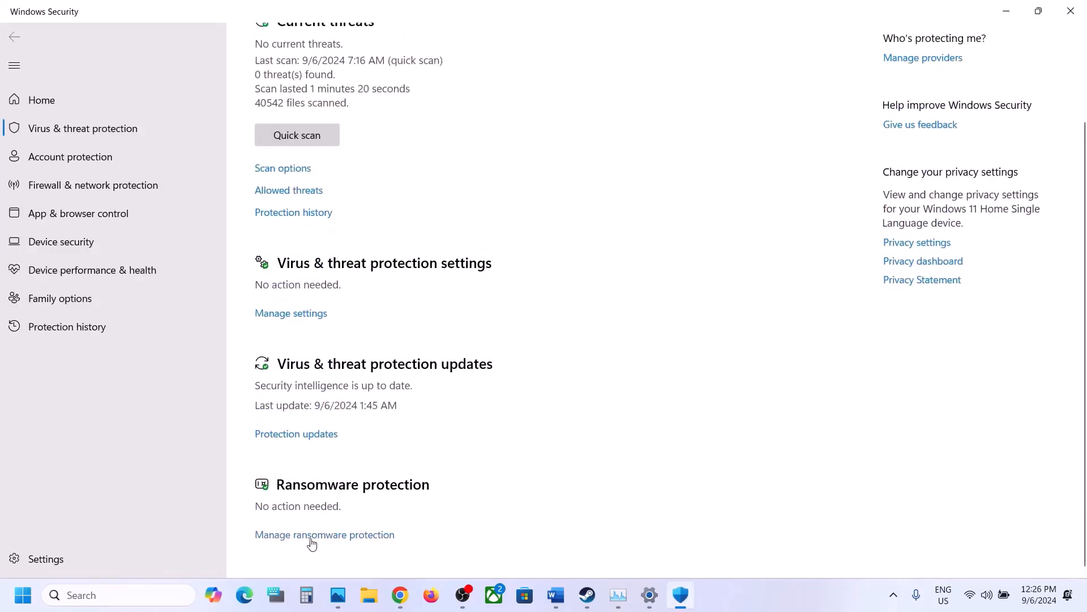
click(312, 535)
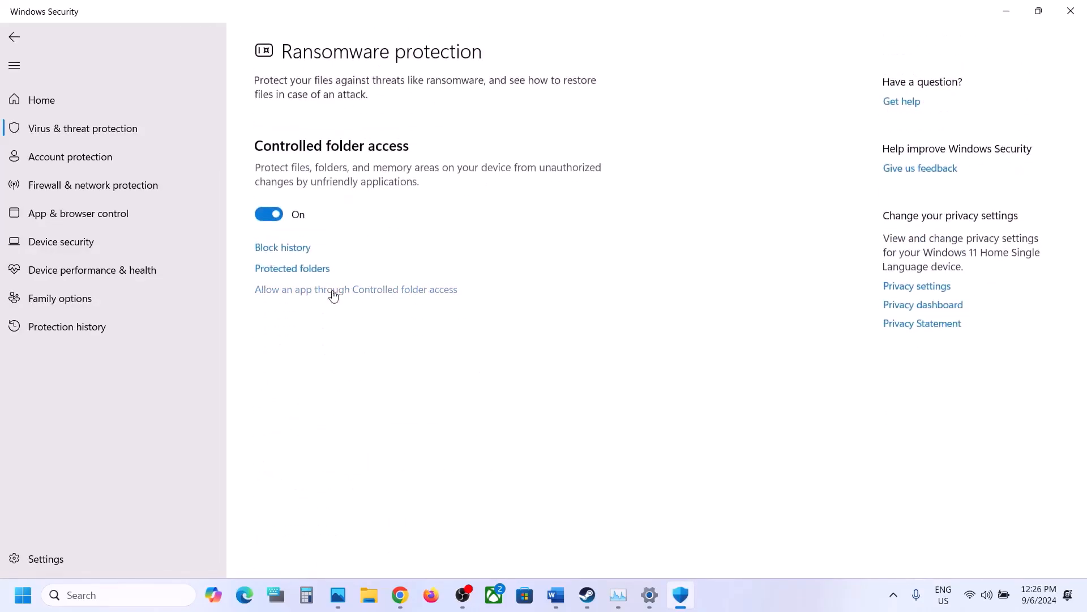
click(333, 291)
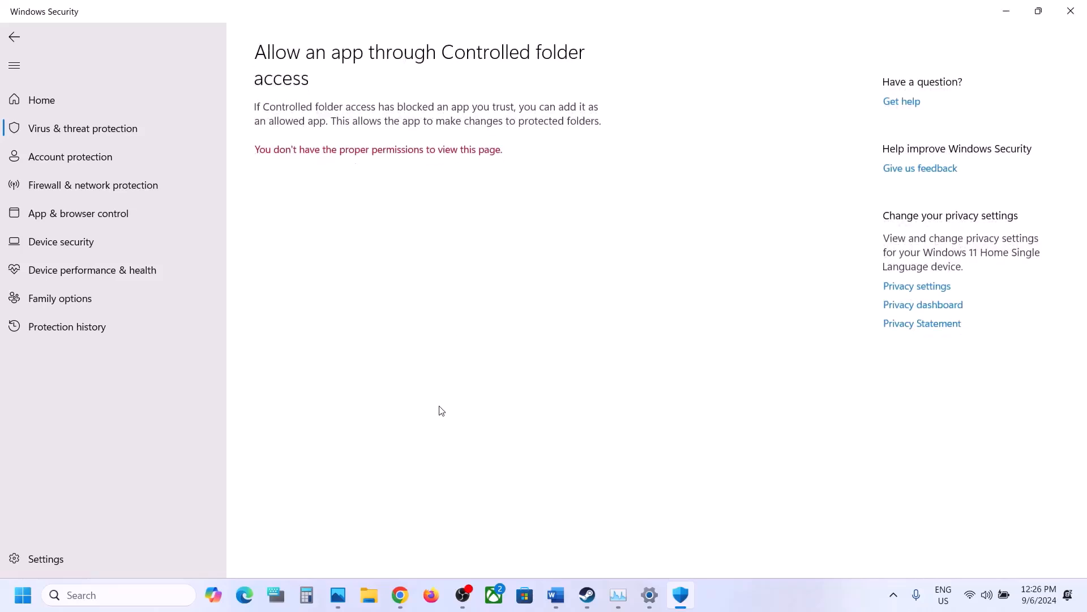
Start adding an allowed app by browsing all apps, and navigate to the C:\Program Files (x86)\Steam folder
scroll(344, 213, down, 3)
click(312, 69)
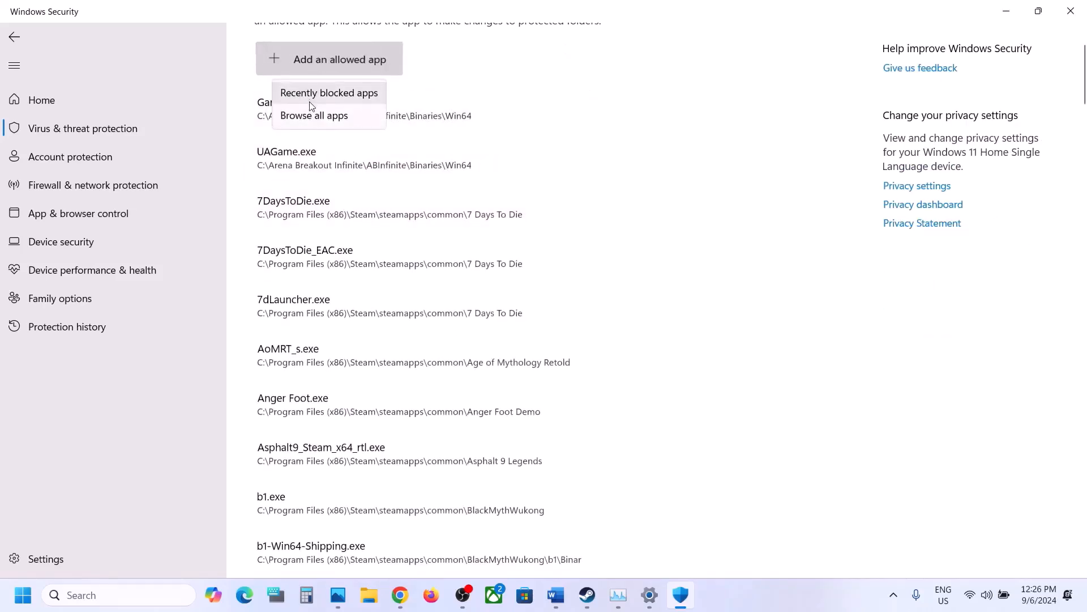
click(308, 113)
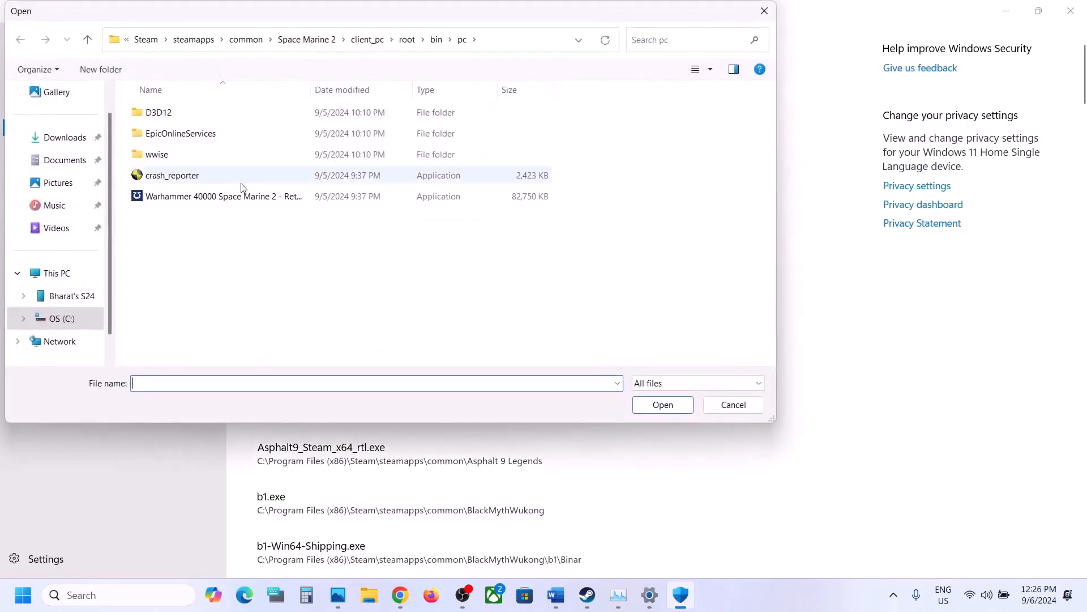
click(71, 277)
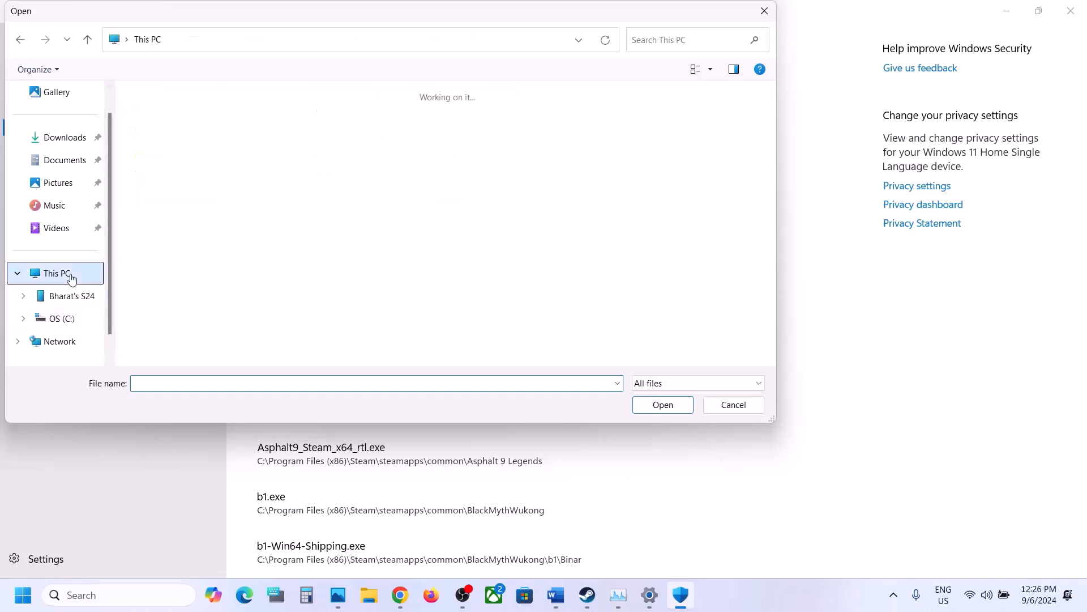
double_click(366, 135)
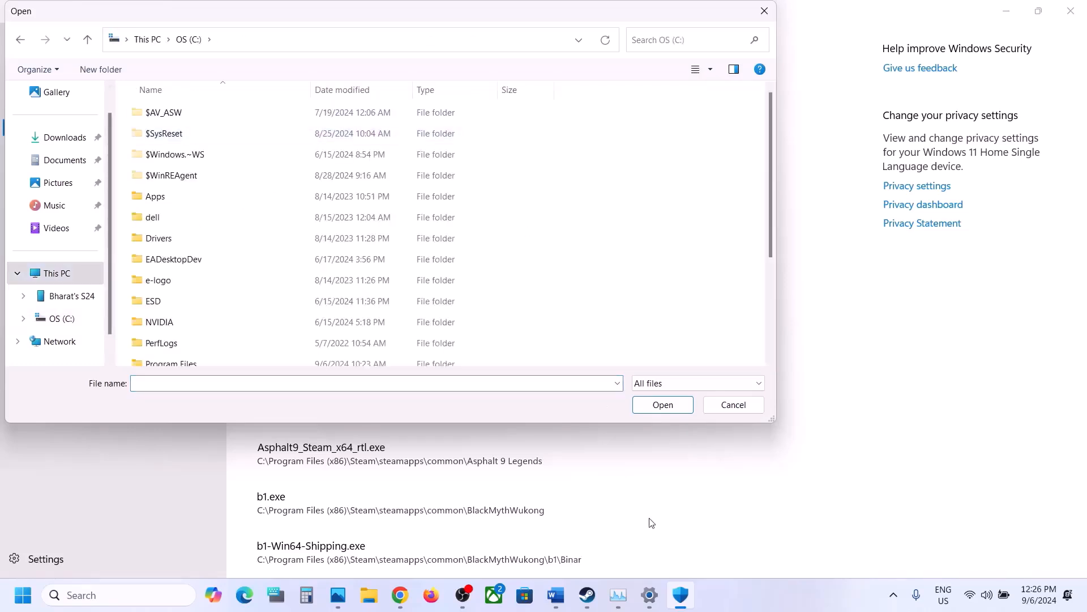
scroll(189, 214, down, 3)
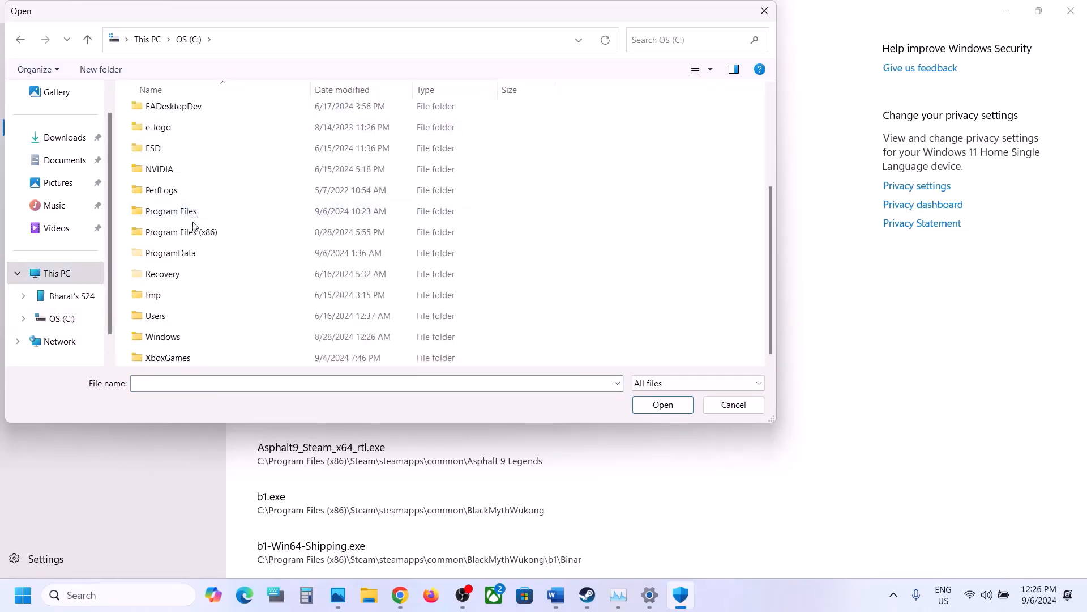
double_click(191, 232)
scroll(191, 231, down, 10)
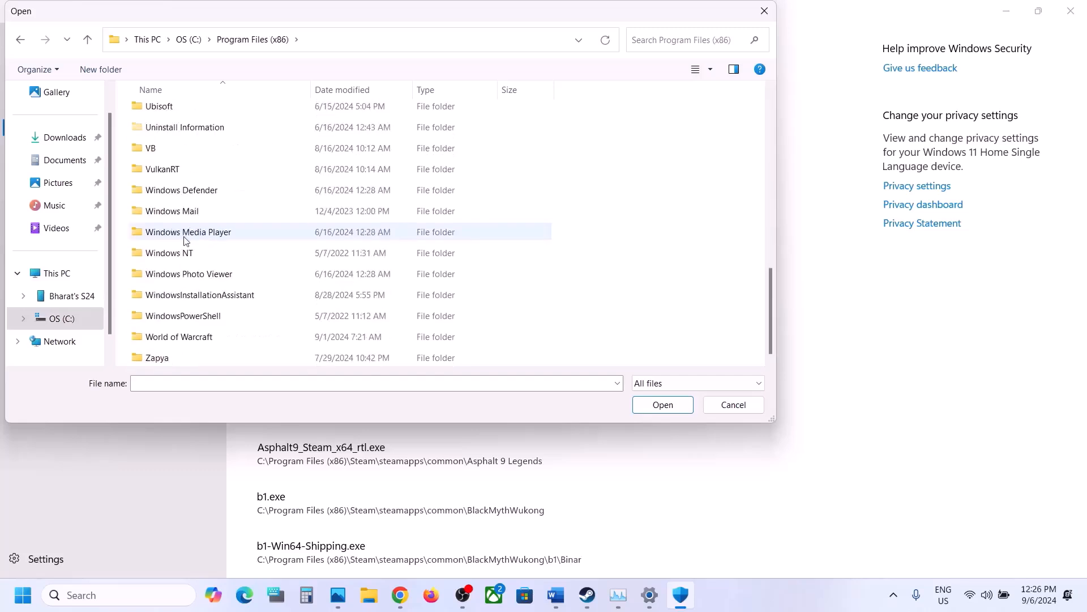
scroll(182, 197, up, 2)
double_click(170, 169)
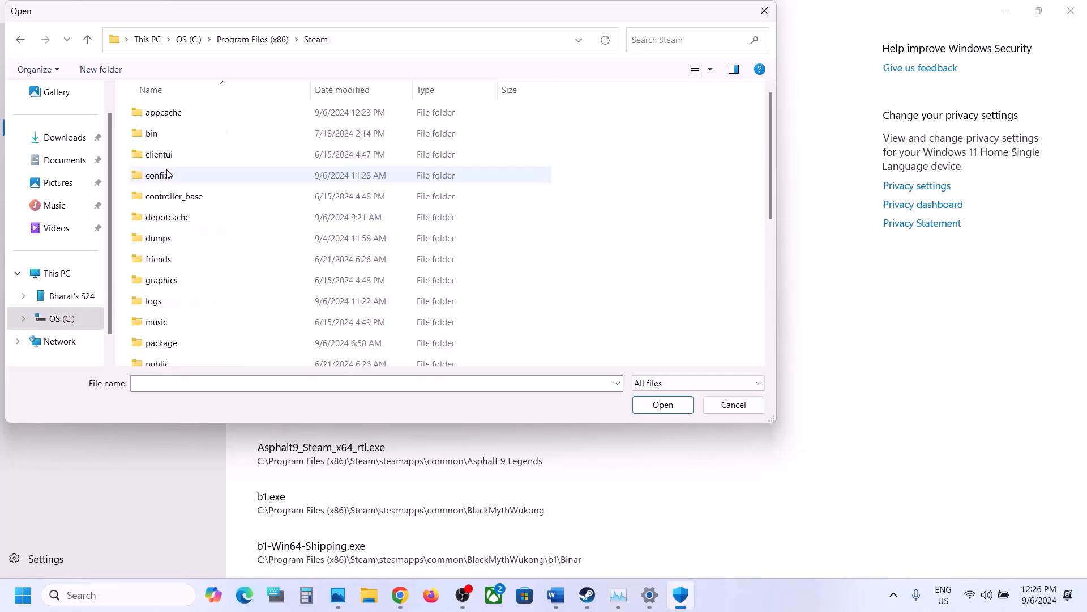
Open steamapps\common\Space Marine 2 and add the Warhammer 40000 Space Marine 2 application to the allowed apps
scroll(179, 163, down, 3)
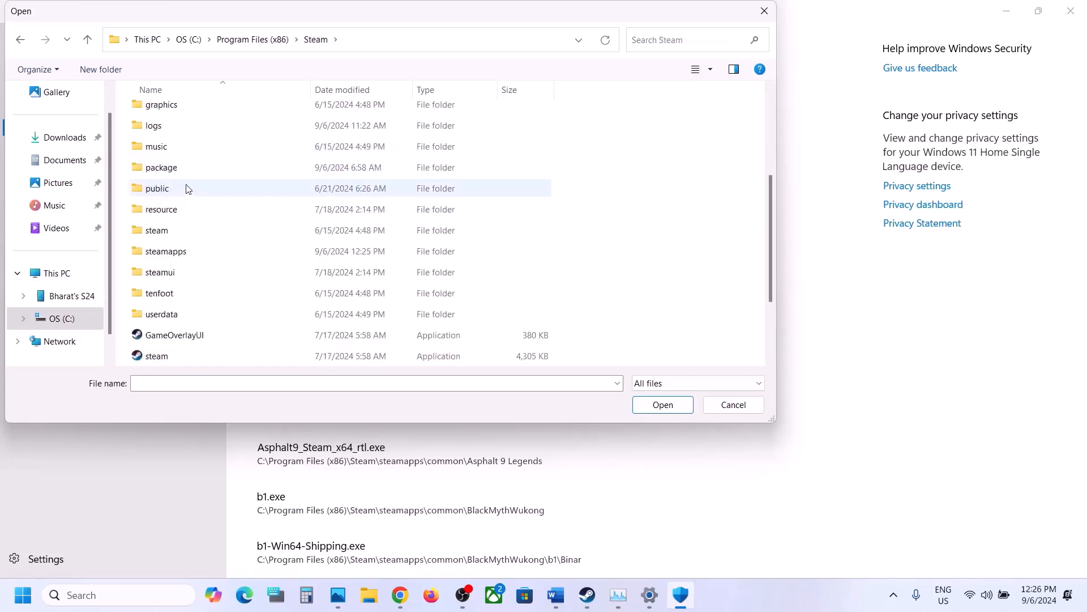
double_click(178, 253)
double_click(172, 118)
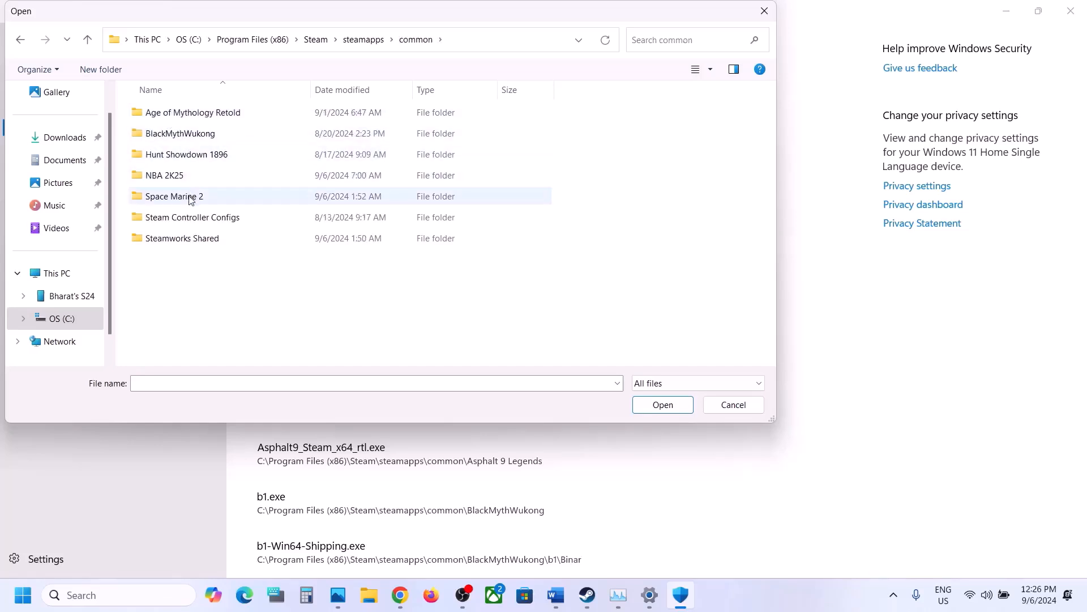
click(191, 198)
double_click(201, 198)
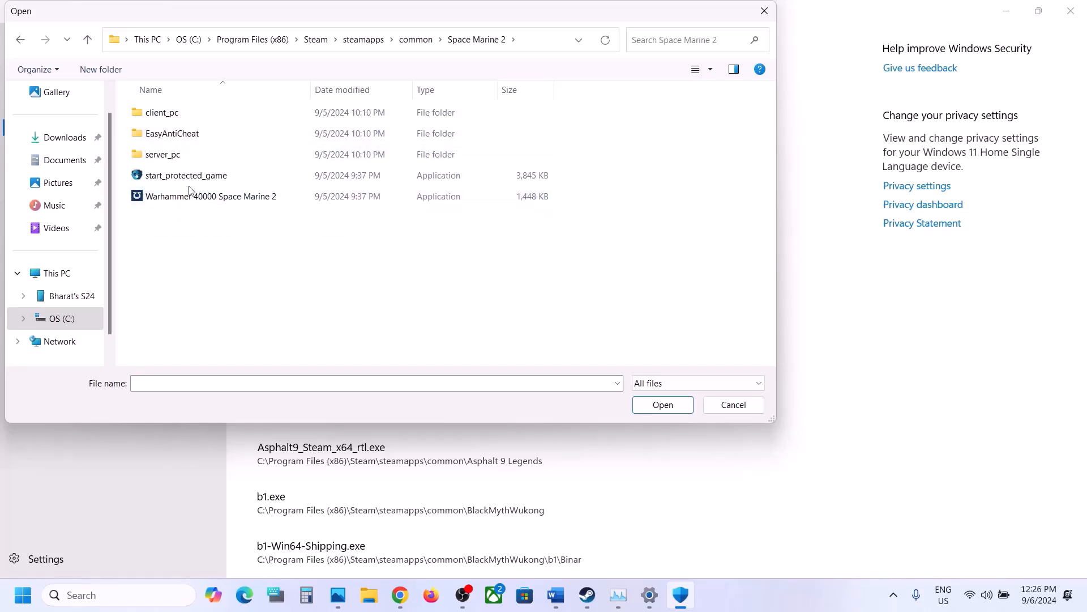
click(192, 196)
click(677, 406)
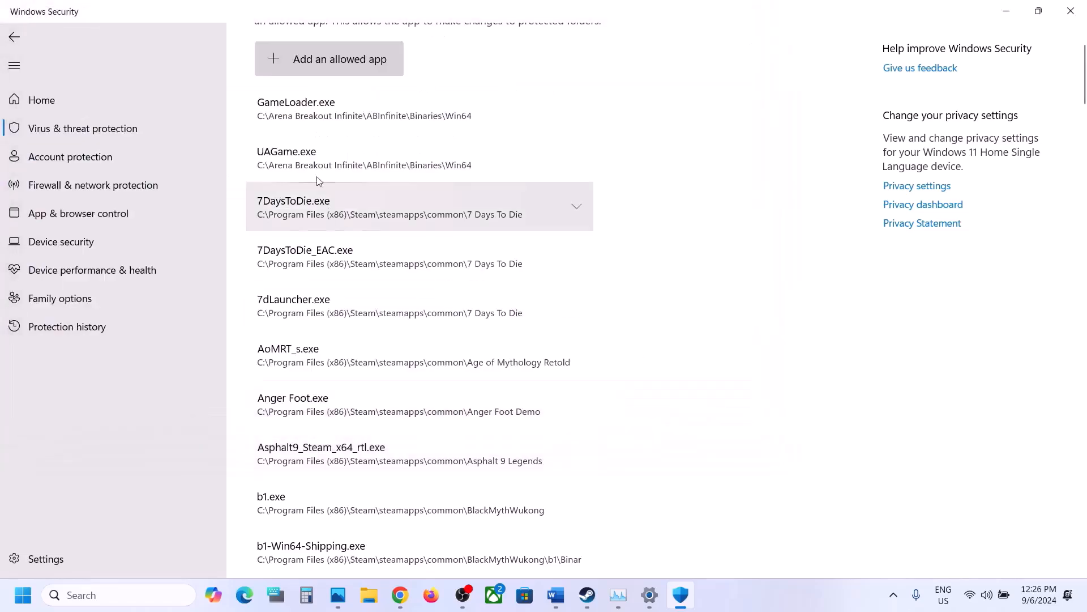
Add start_protected_game from the Space Marine 2 folder as another app allowed through Controlled folder access
click(322, 73)
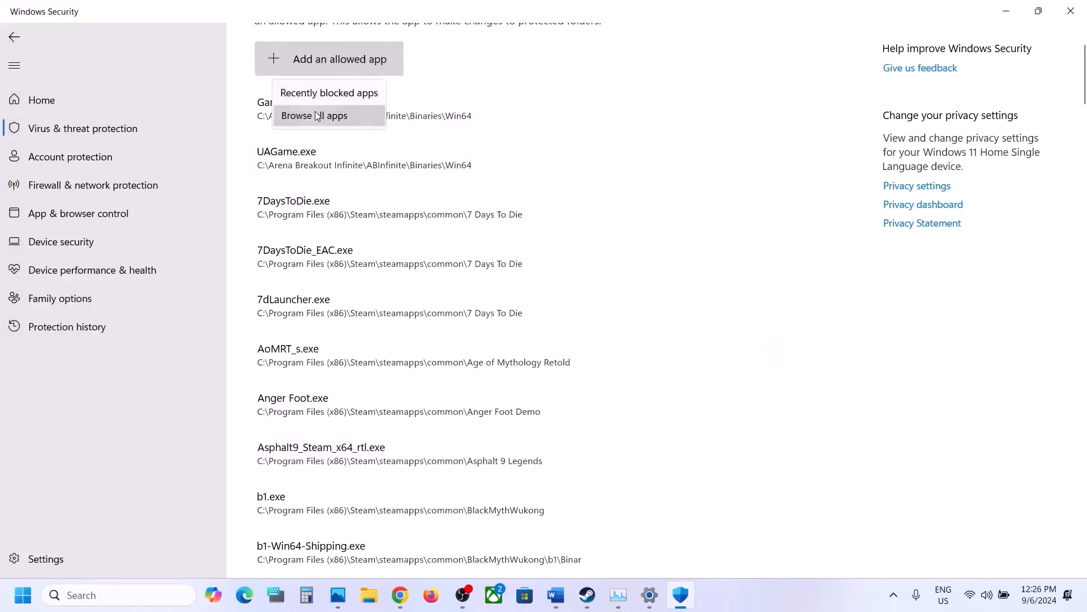
click(315, 114)
click(182, 178)
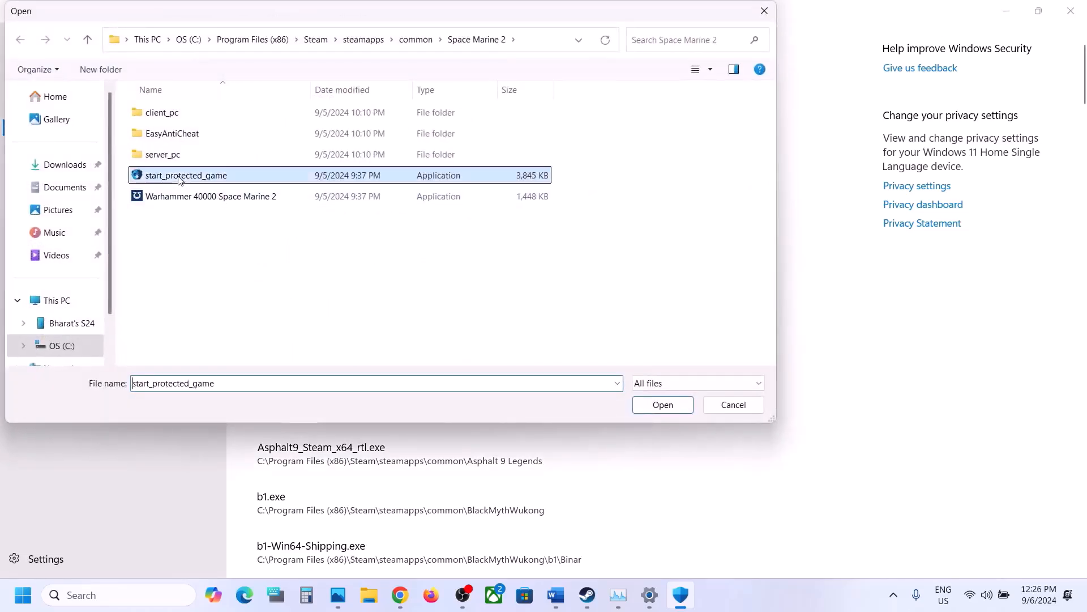
click(663, 405)
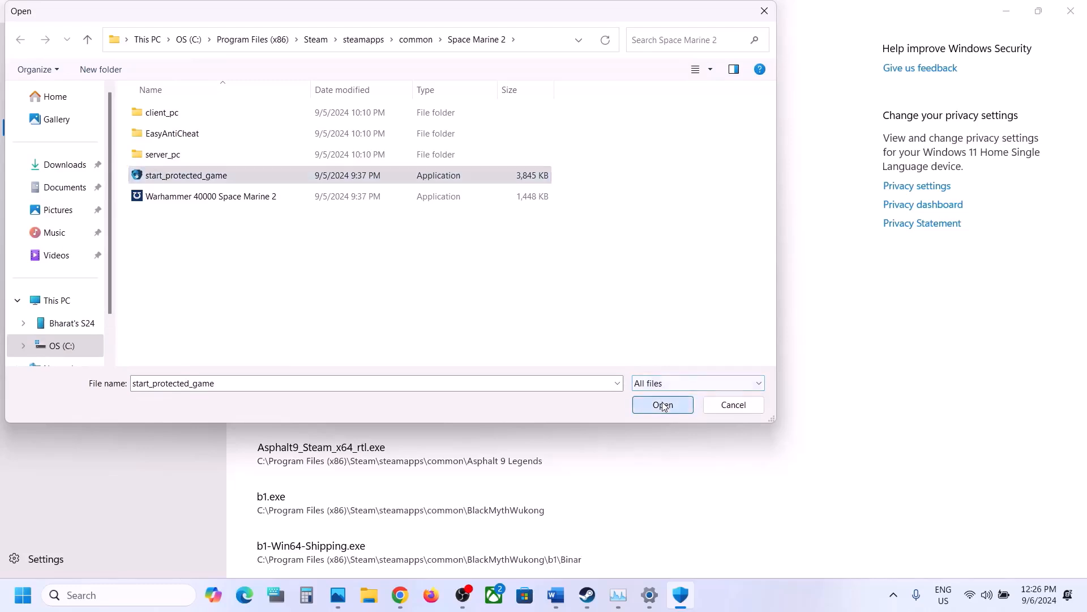
Browse to client_pc\root\bin\pc in the Space Marine 2 folder and allow the Warhammer 40000 Space Marine 2 - Retail application
click(298, 66)
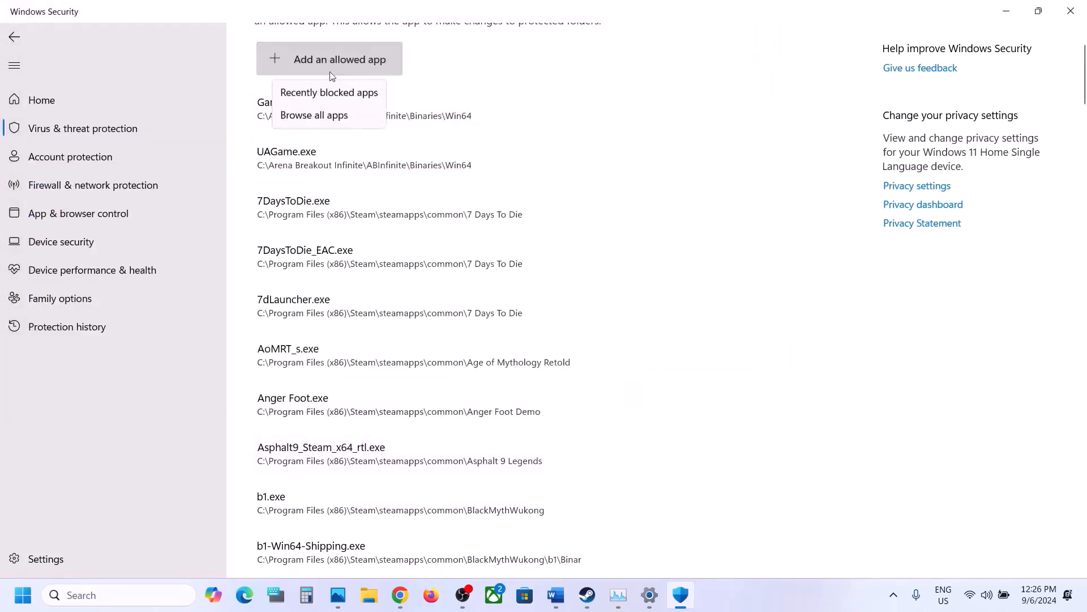
click(334, 115)
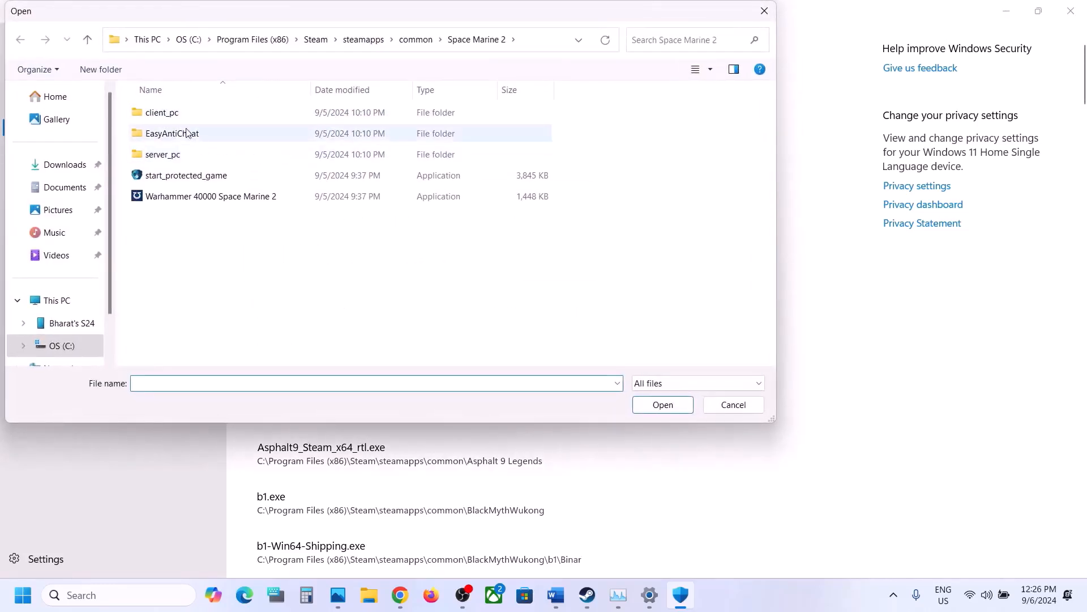
click(195, 117)
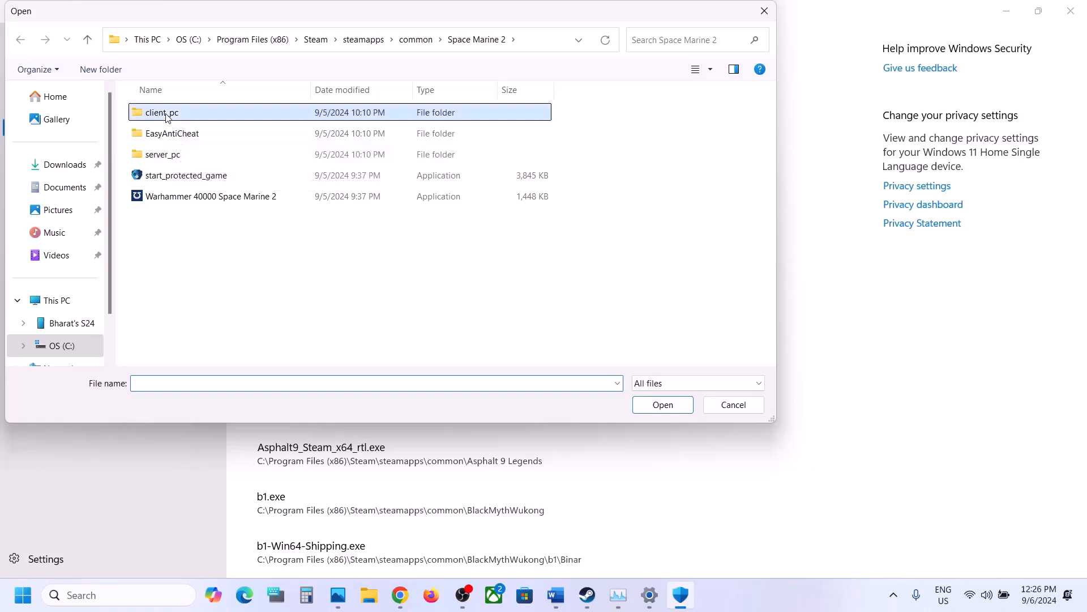
double_click(195, 117)
double_click(195, 118)
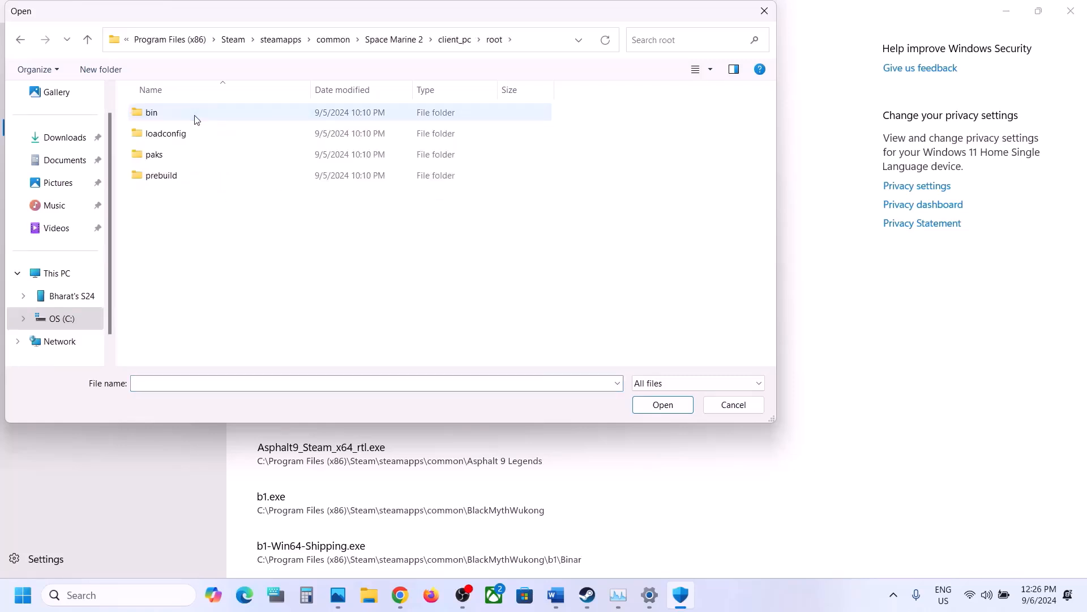
double_click(195, 113)
double_click(195, 117)
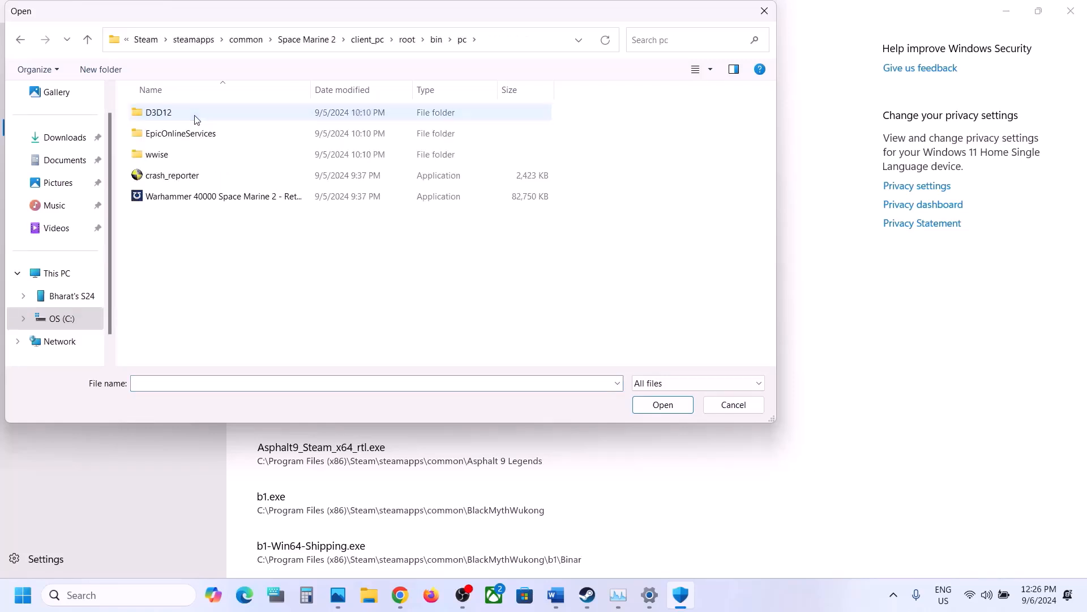
click(178, 198)
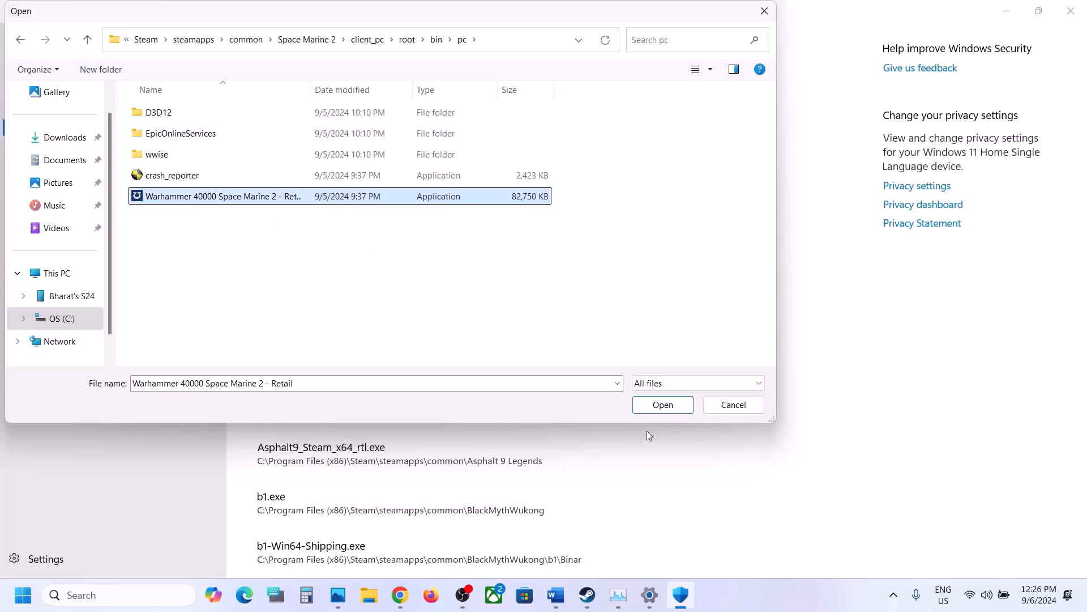
click(662, 405)
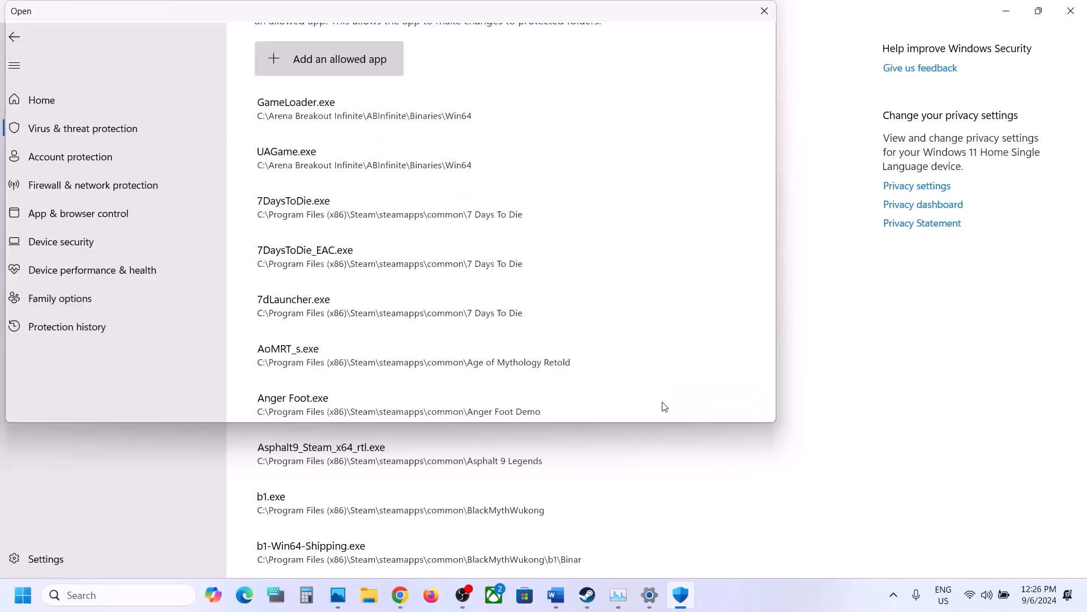
Search Windows for Control Panel and open it
click(105, 600)
text(control)
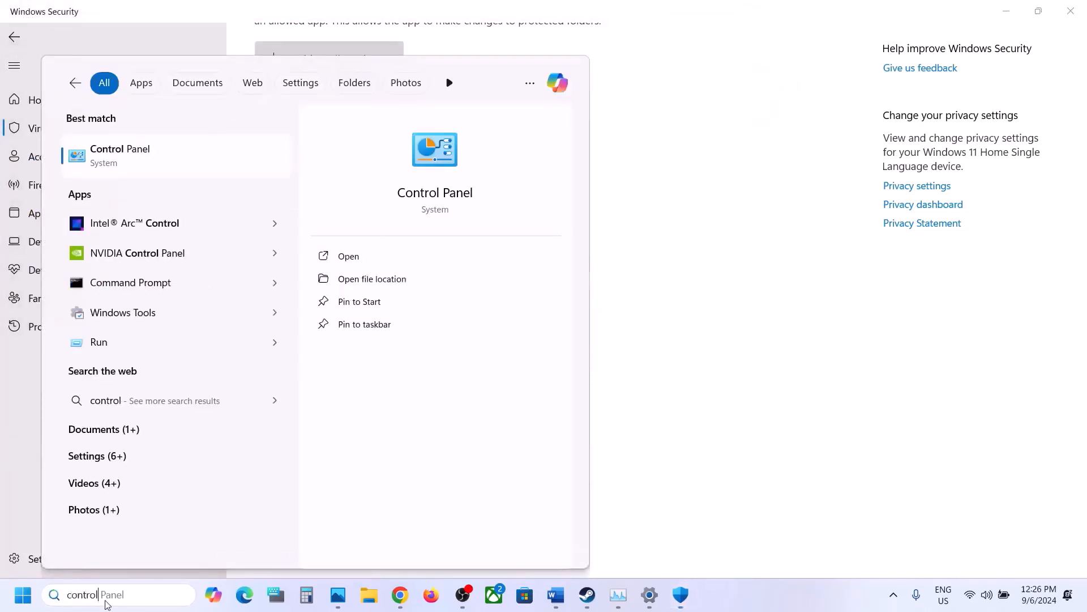
text( panel)
key(Return)
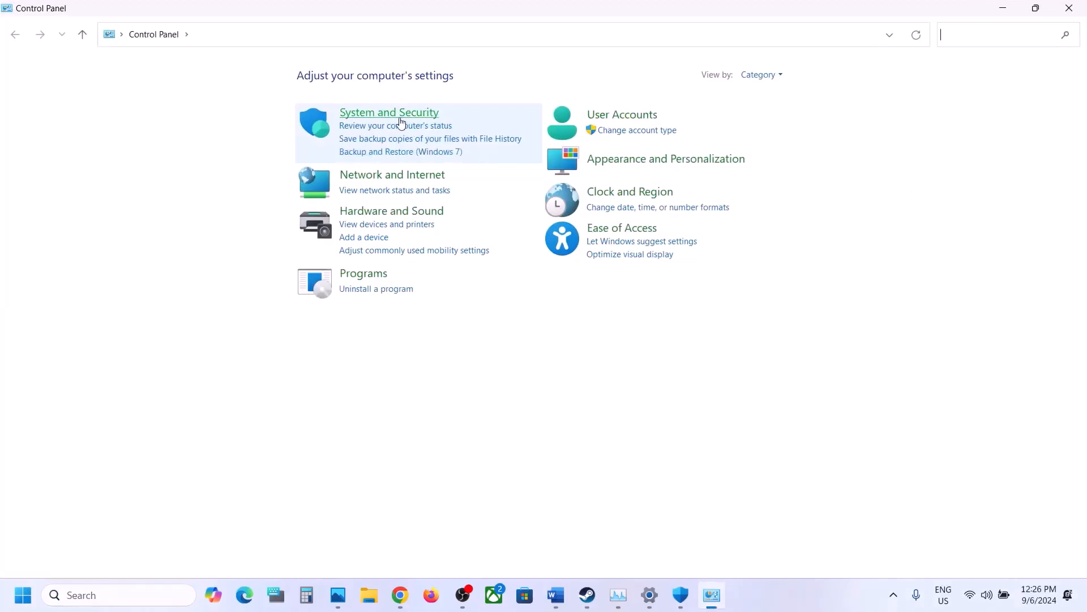
Open Windows Defender Firewall's allowed apps list under System and Security and unlock it for changes
click(399, 115)
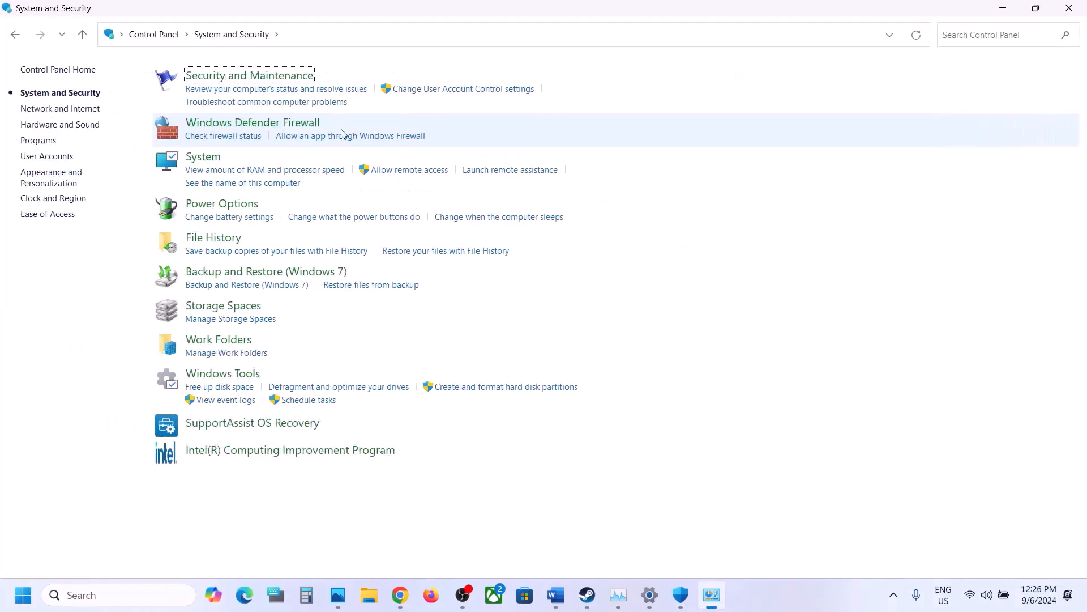
click(285, 126)
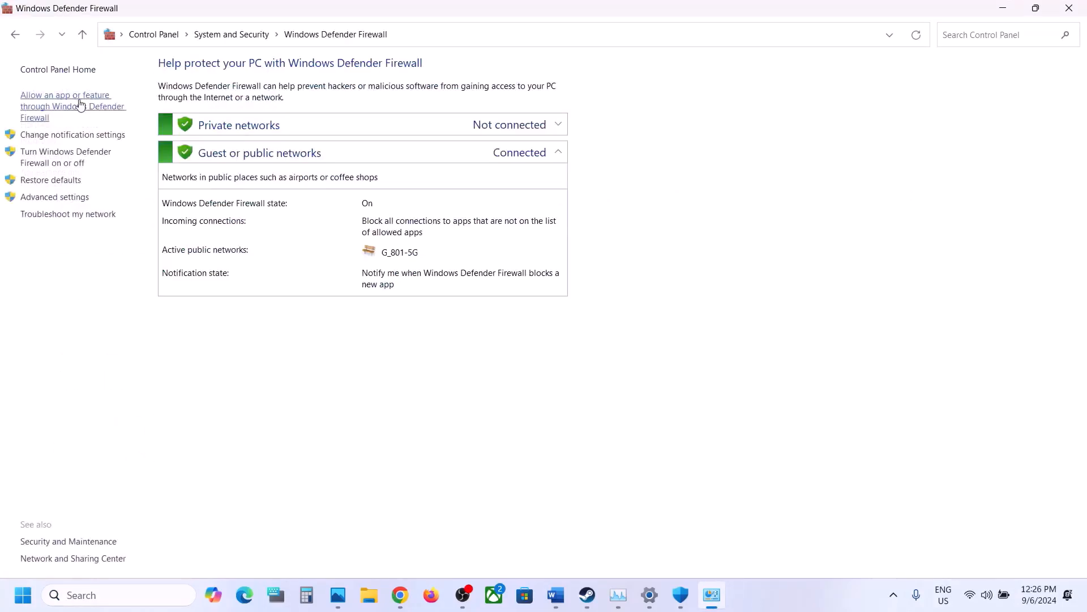
click(72, 107)
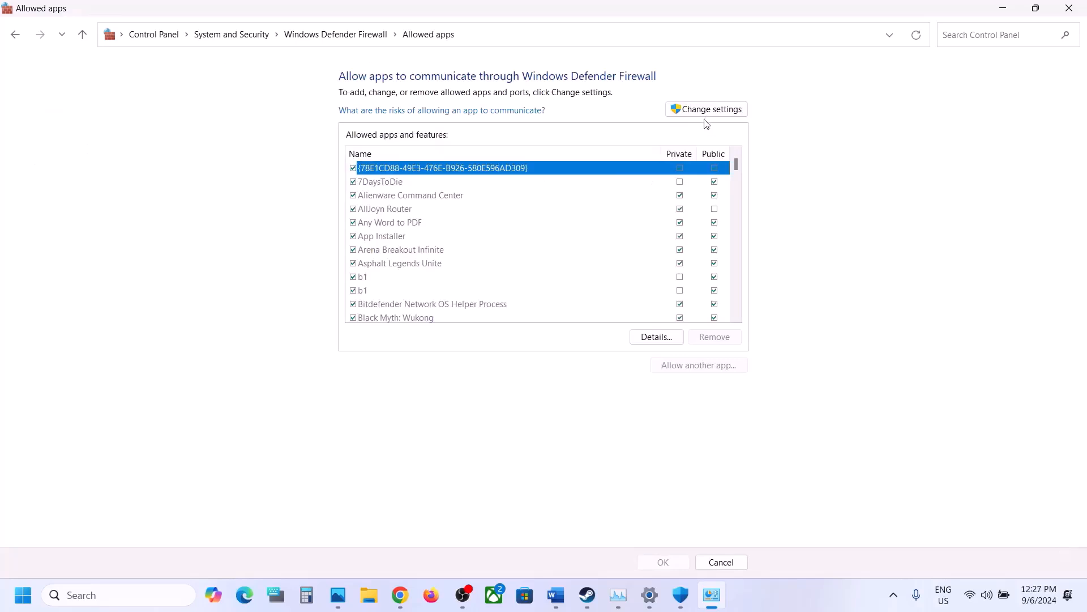
click(708, 110)
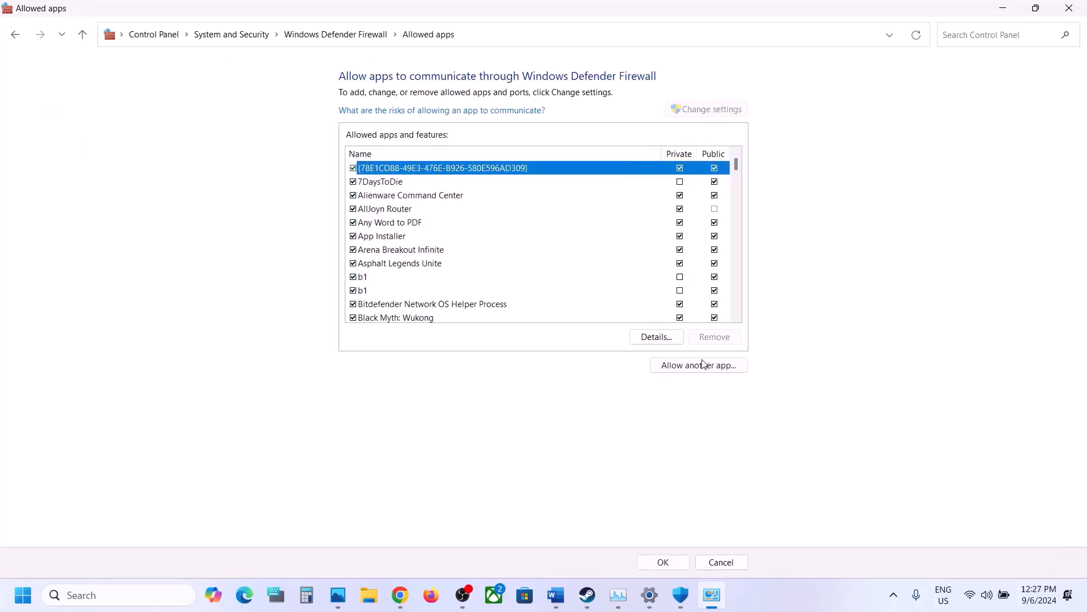
Try to add the Warhammer 40000 Space Marine 2 application from the Space Marine 2 folder to the firewall's allowed apps
click(703, 364)
click(638, 363)
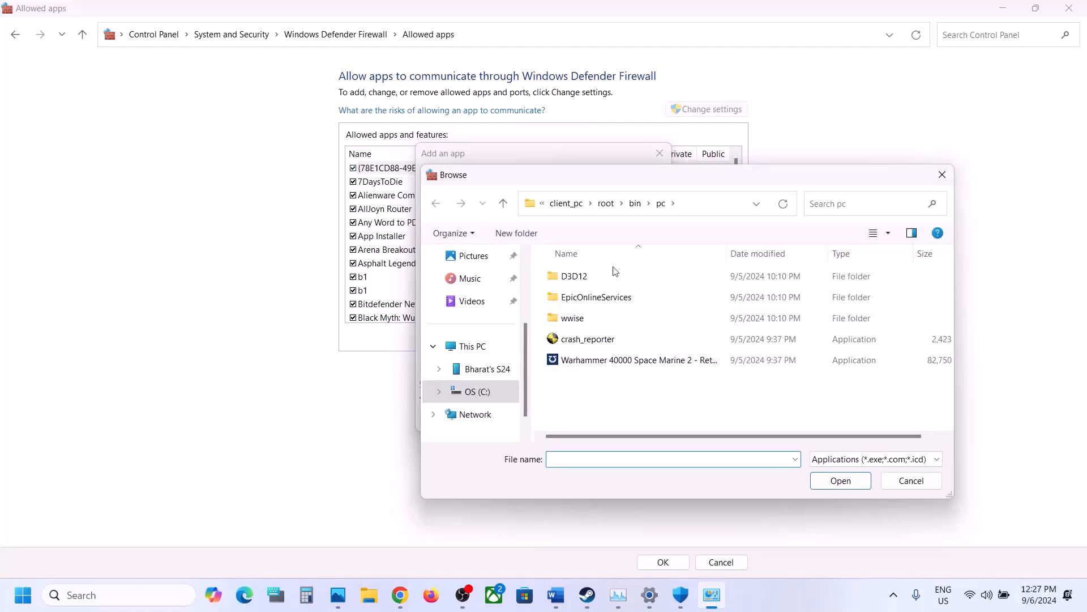
double_click(503, 204)
click(503, 204)
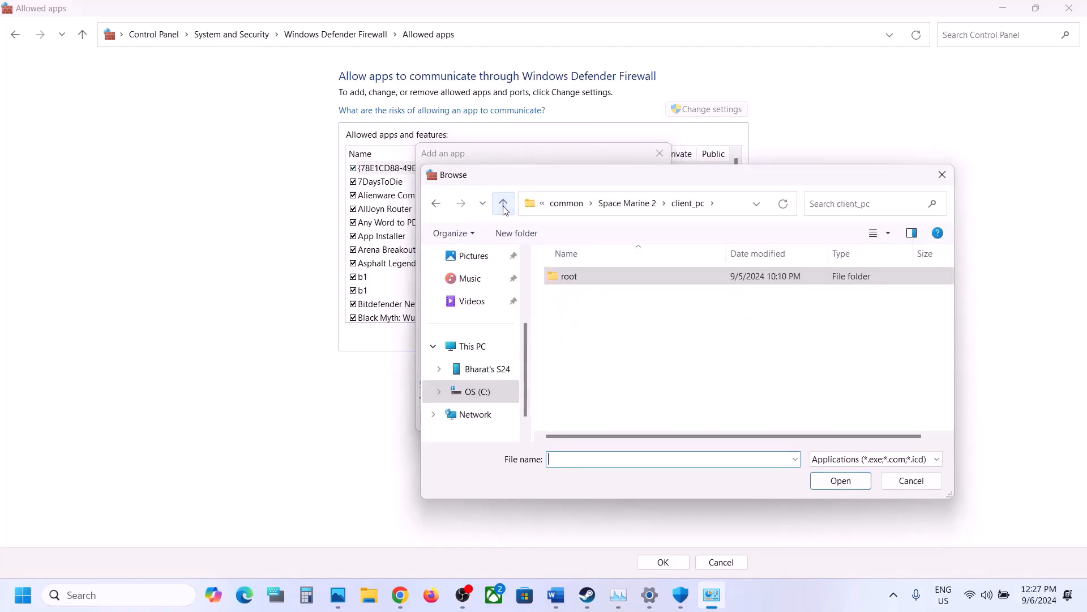
click(503, 203)
click(583, 361)
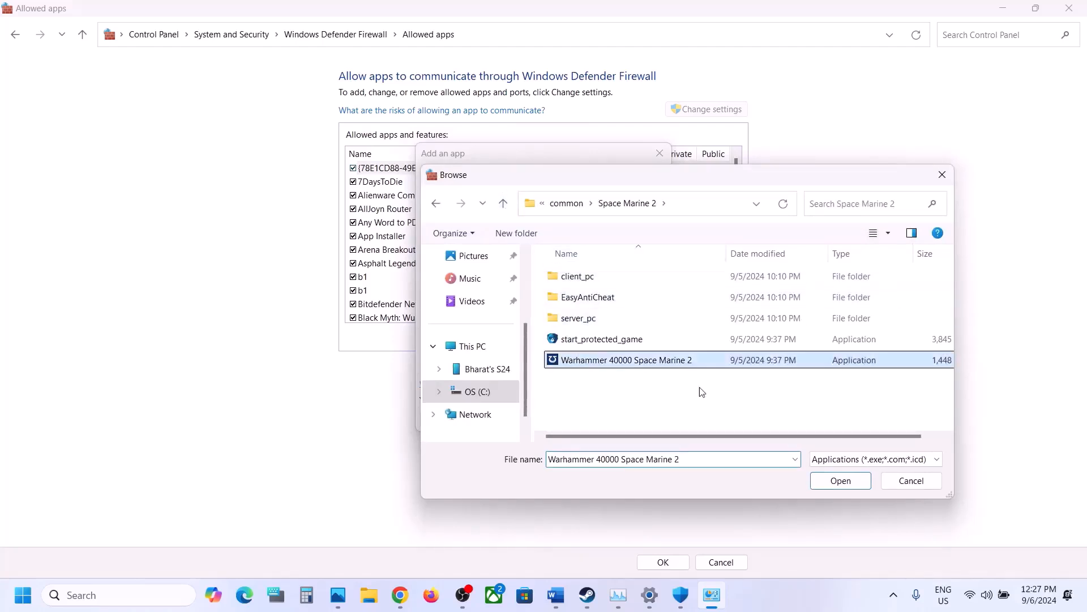
click(840, 481)
click(592, 417)
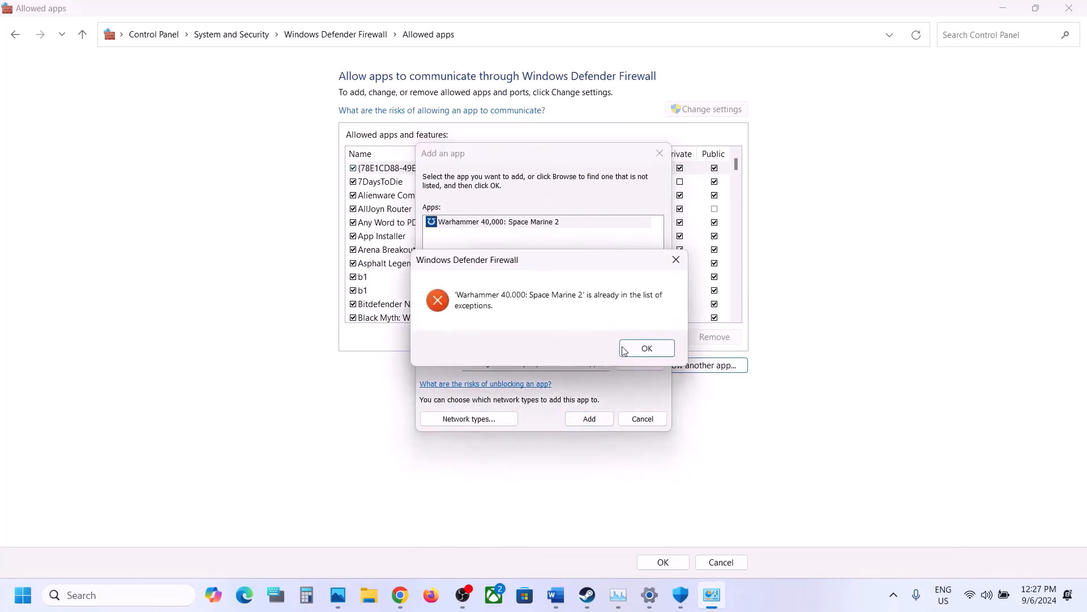
click(623, 349)
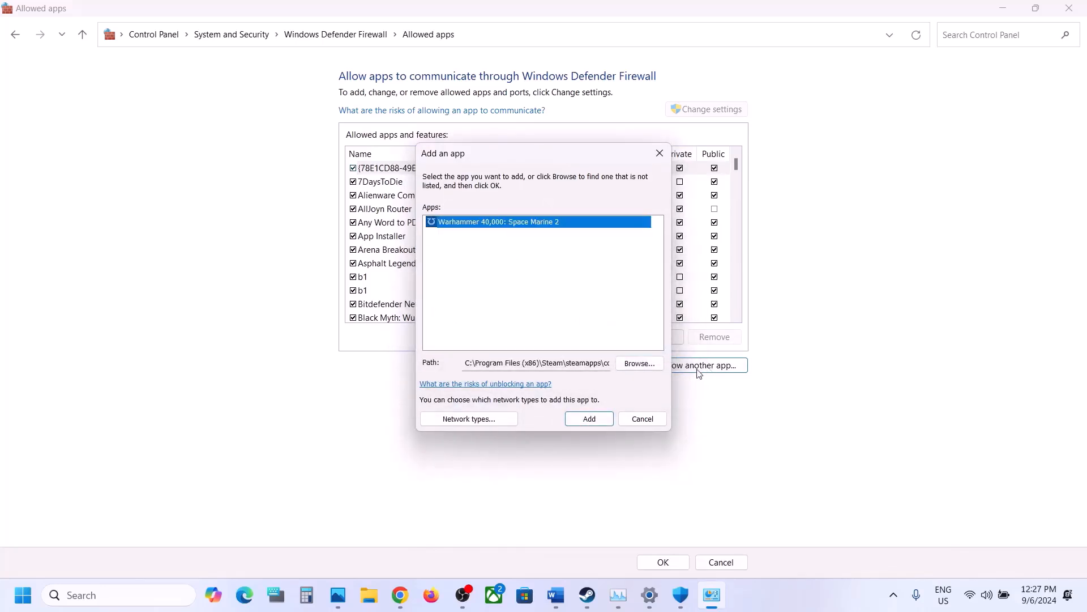
Try to add start_protected_game from the Space Marine 2 folder to the firewall's allowed apps
click(650, 368)
click(605, 338)
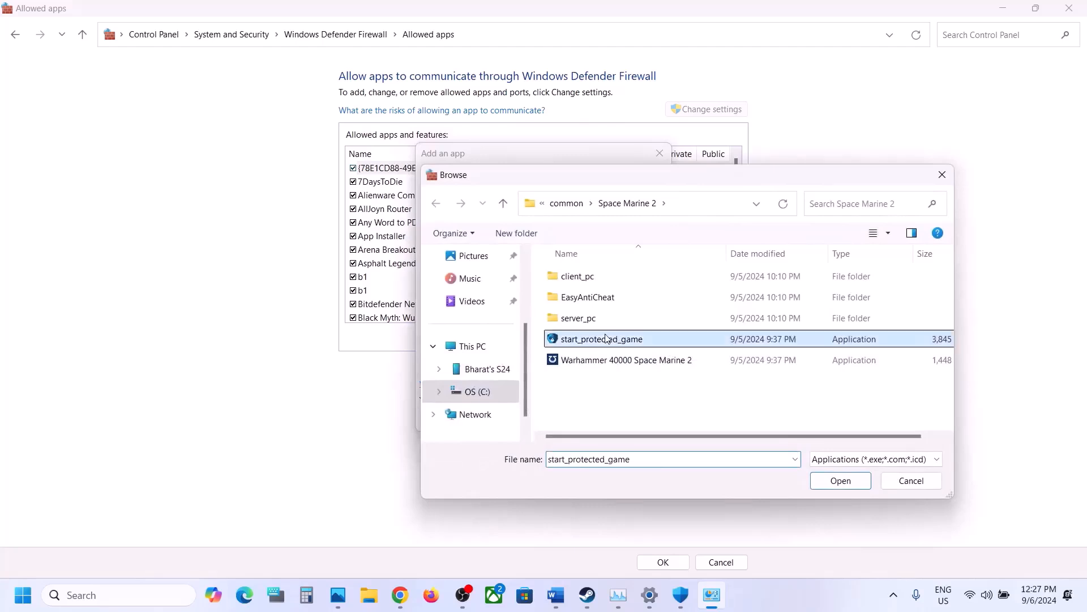
click(840, 481)
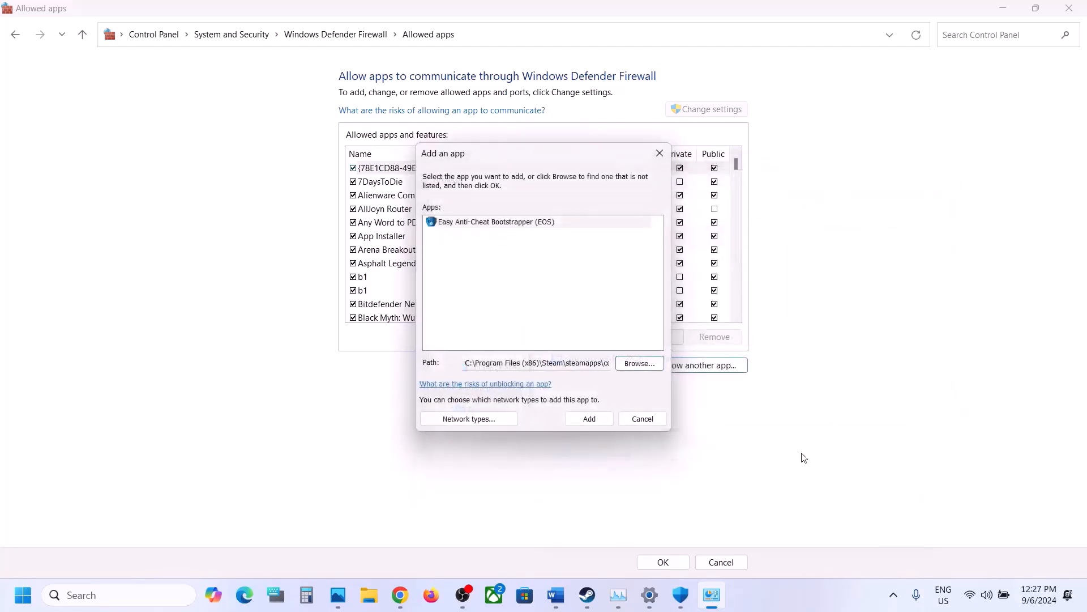
click(589, 421)
click(647, 353)
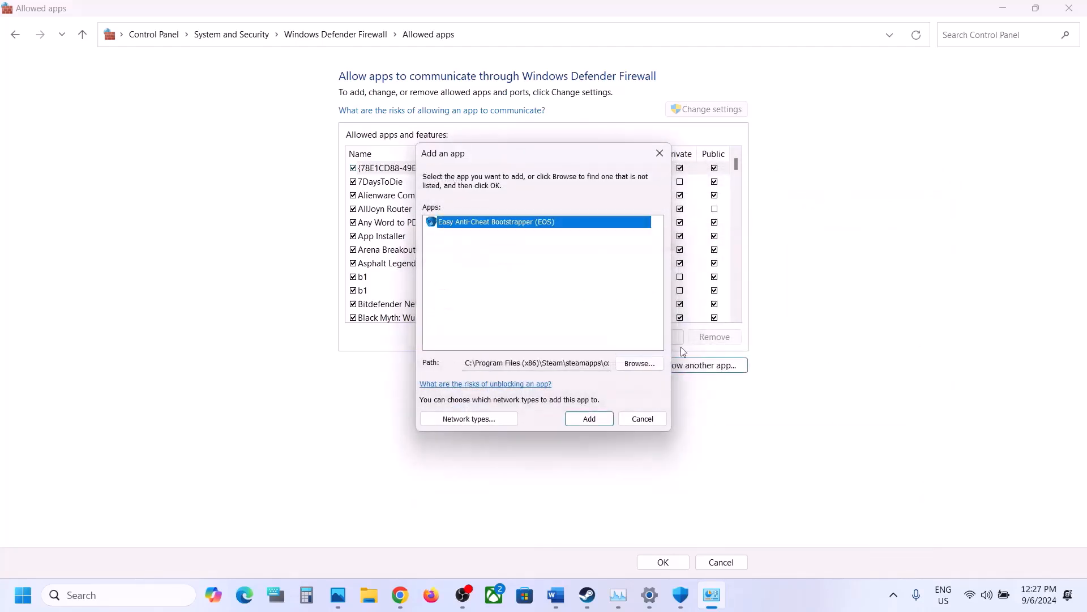
Try to add Warhammer 40000 Space Marine 2 - Retail from client_pc\root\bin\pc to the firewall's allowed apps, and leave the add-app dialog
click(654, 367)
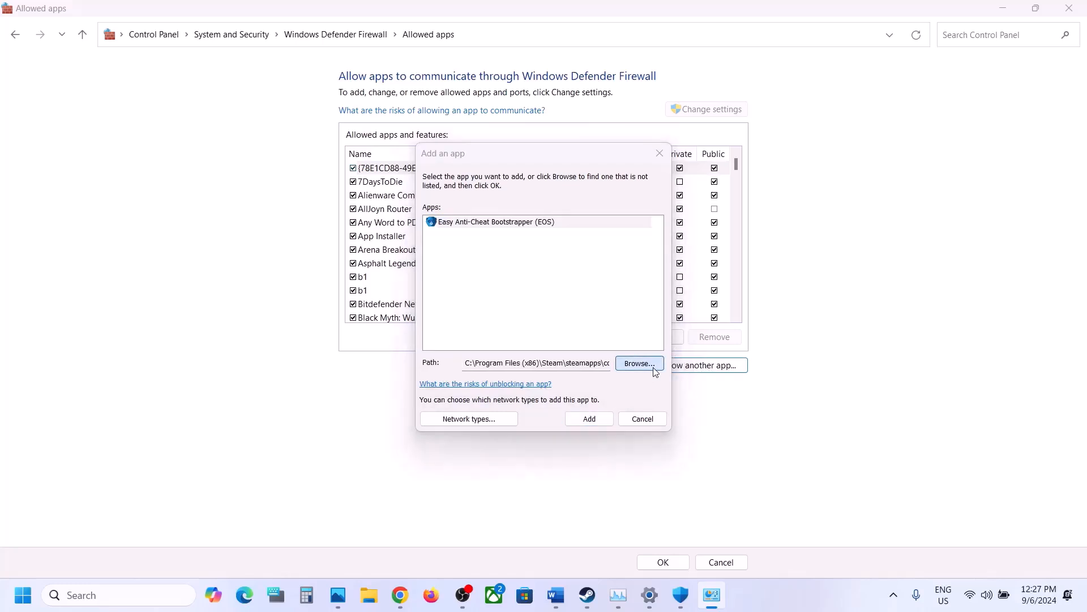
double_click(587, 277)
double_click(586, 277)
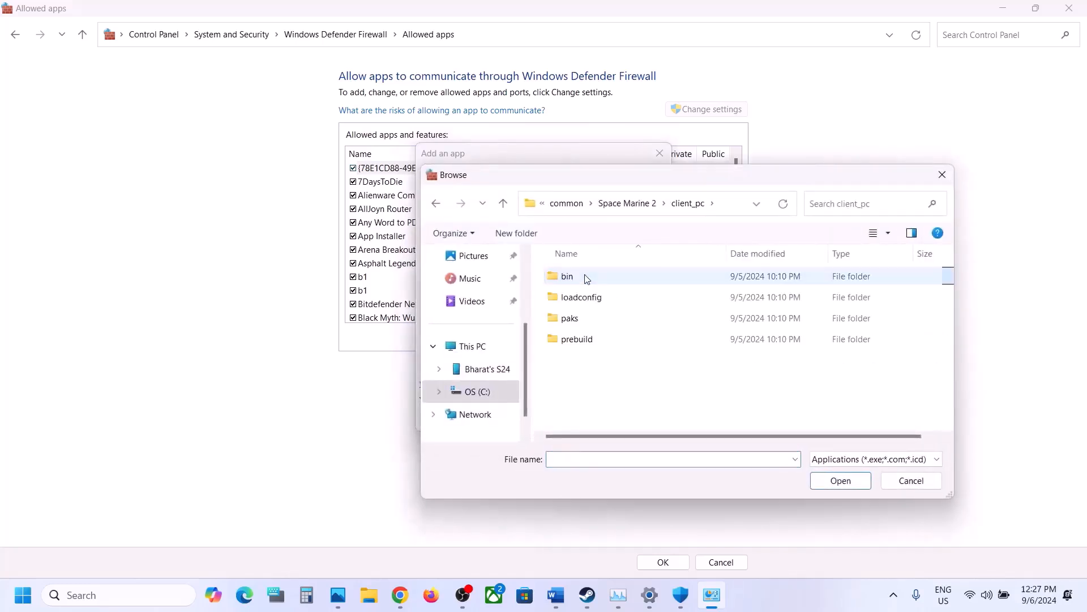
double_click(586, 277)
double_click(587, 278)
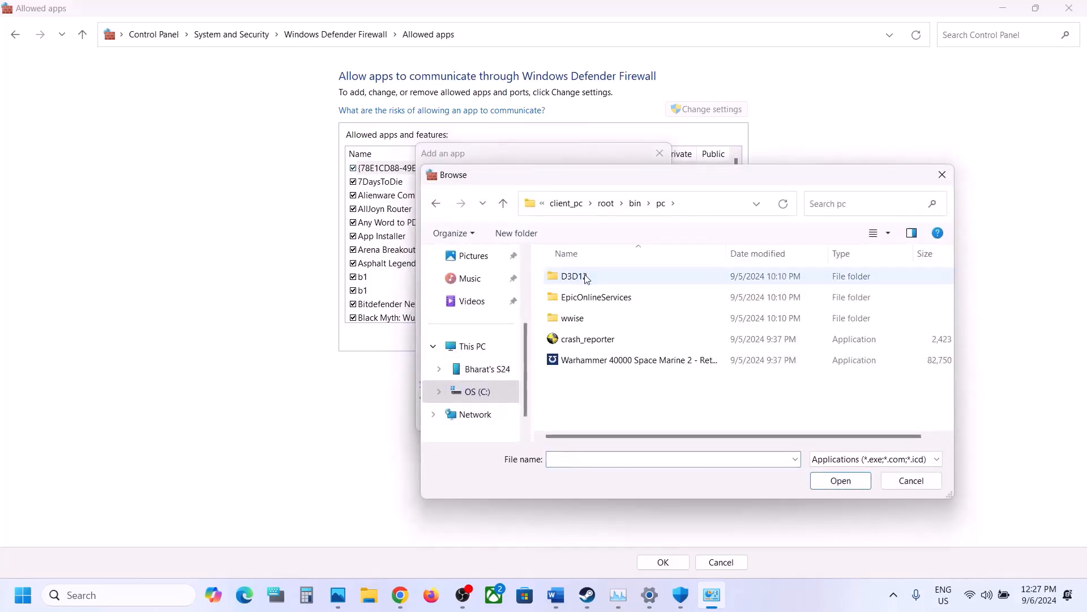
click(608, 362)
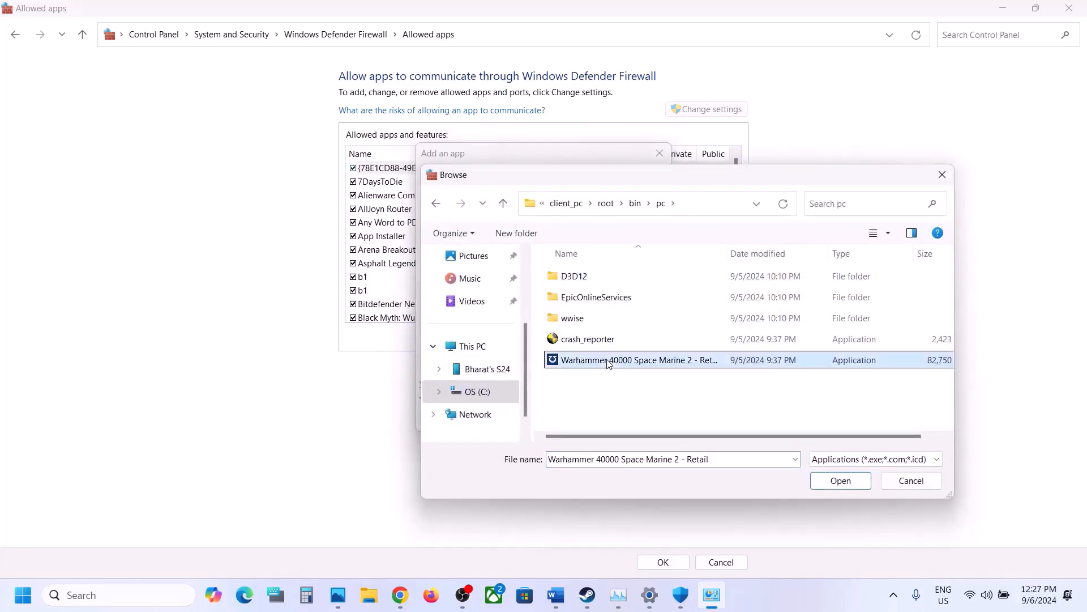
click(841, 480)
click(589, 419)
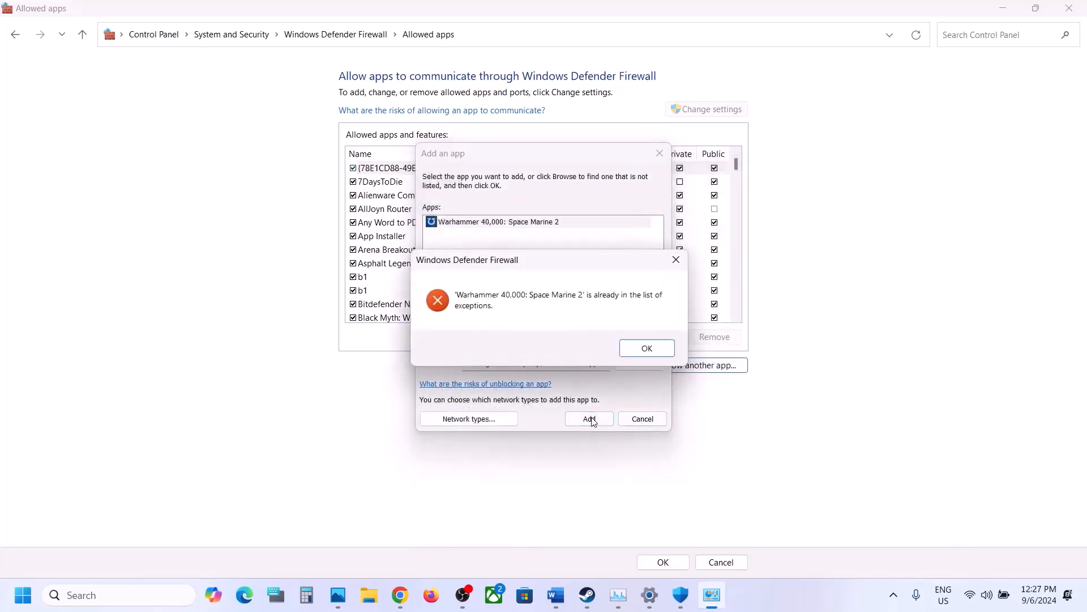
click(626, 348)
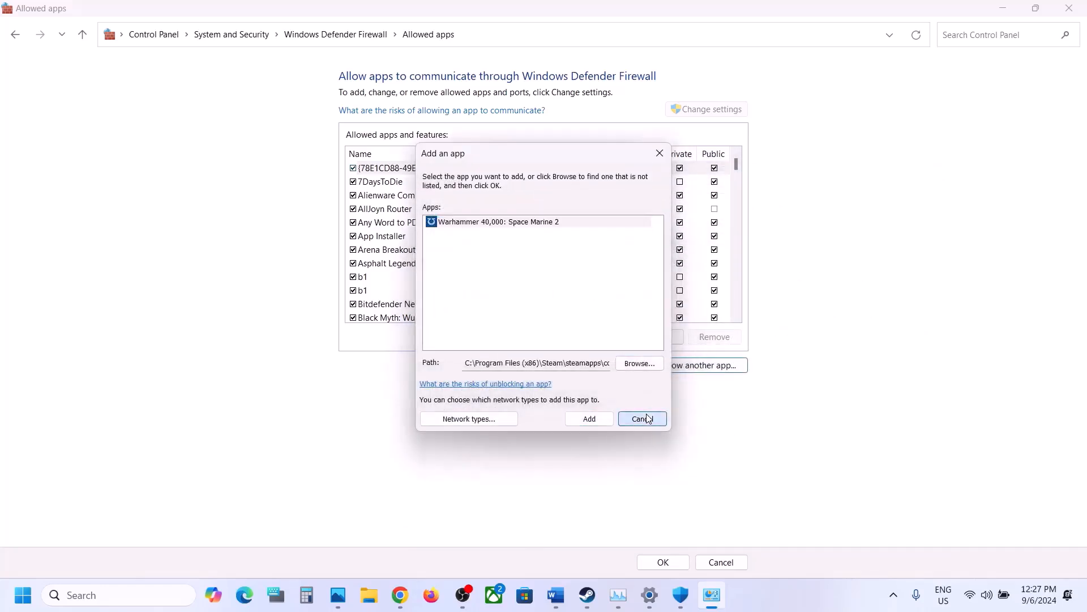
click(643, 418)
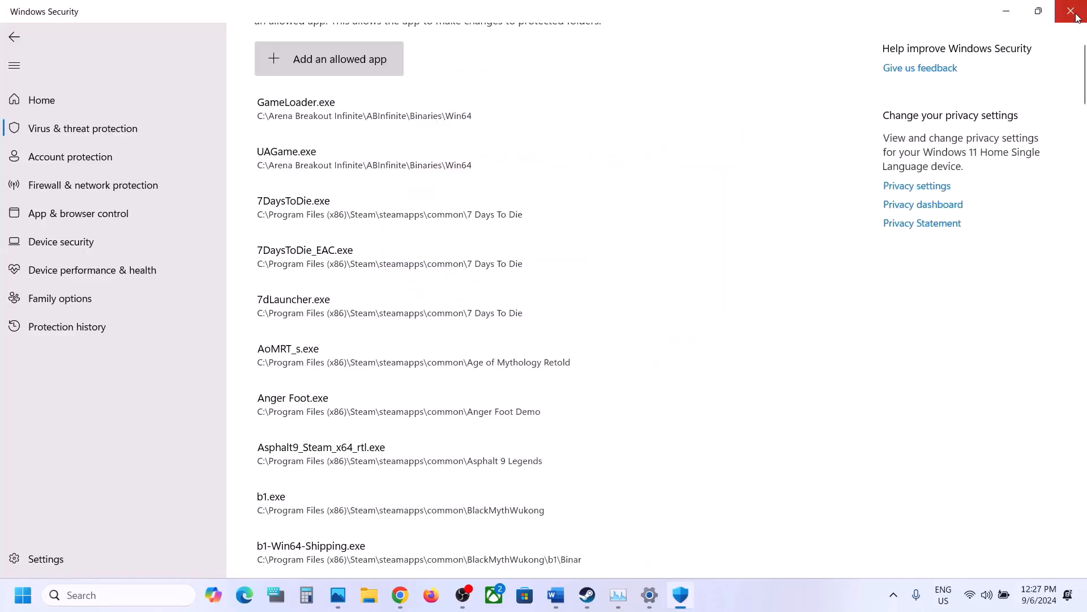
Close the Windows Security and Settings windows and highlight the opening words of Step 6 in the Word notes
click(1072, 10)
click(1073, 11)
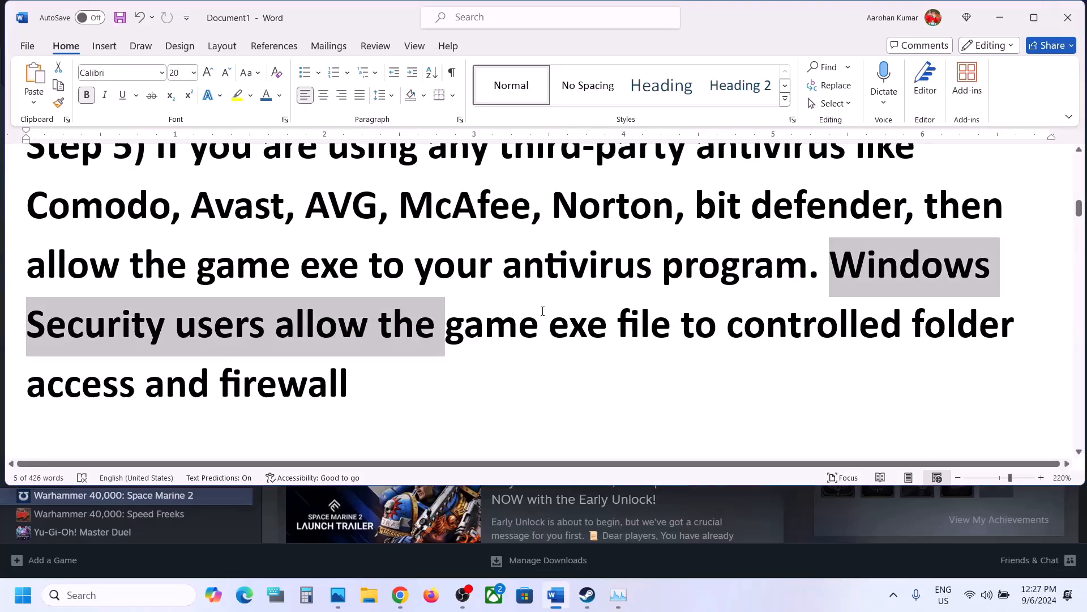
scroll(542, 311, down, 4)
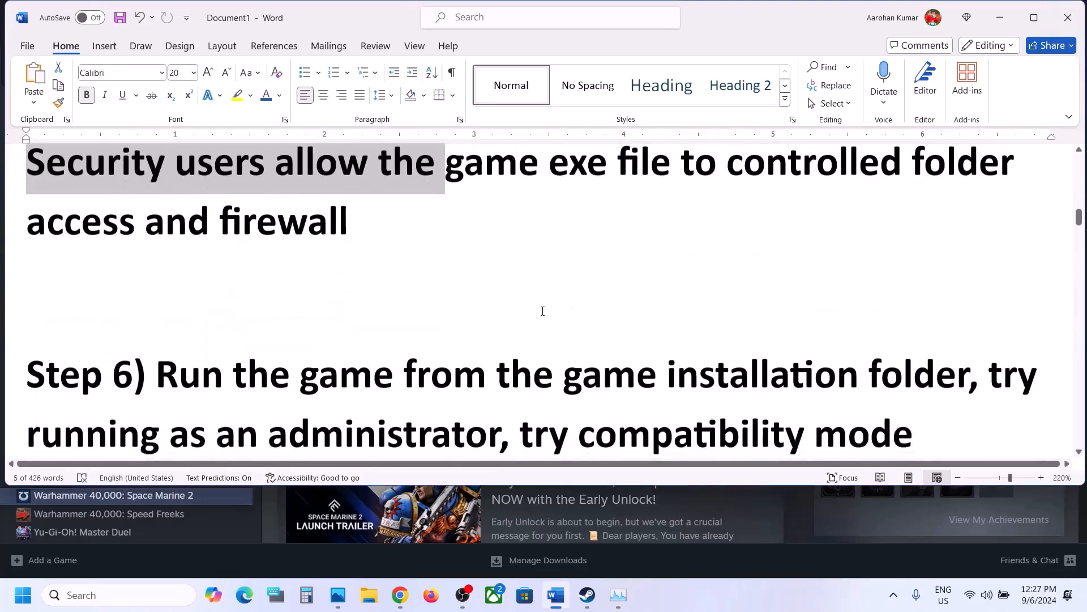
drag(172, 295, 666, 295)
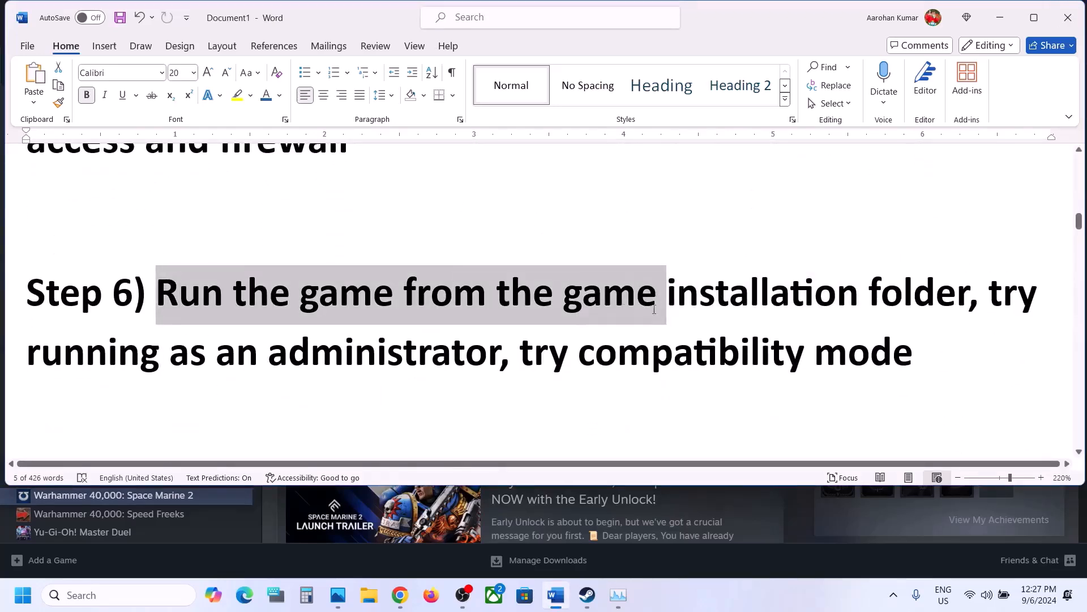
Switch to Steam, browse Space Marine 2's local files, and select the Warhammer 40000 Space Marine 2 and start_protected_game applications in turn
click(760, 560)
right_click(95, 500)
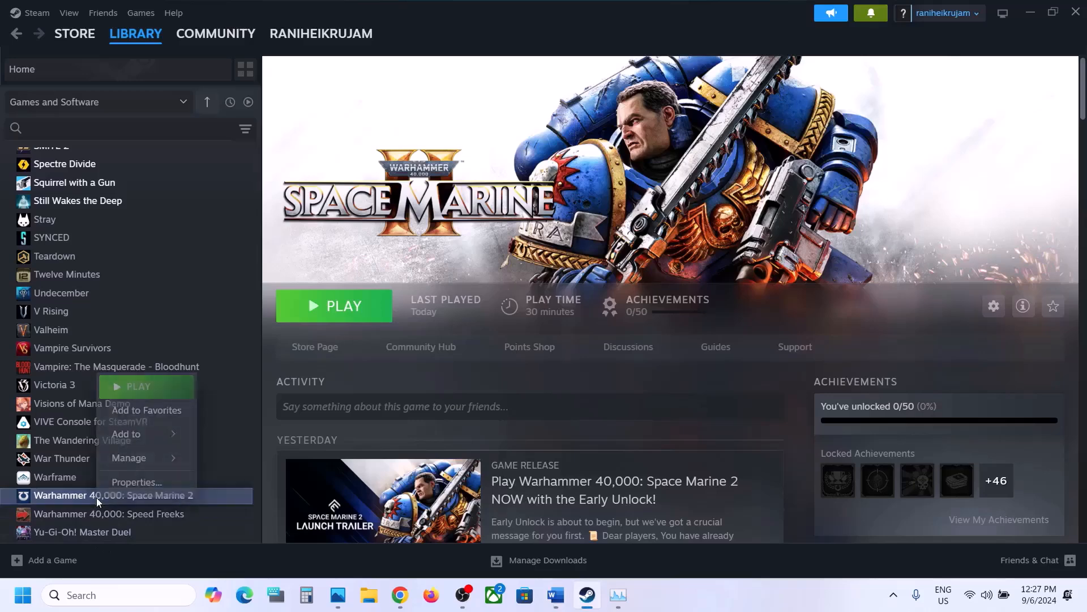
mouse_move(150, 459)
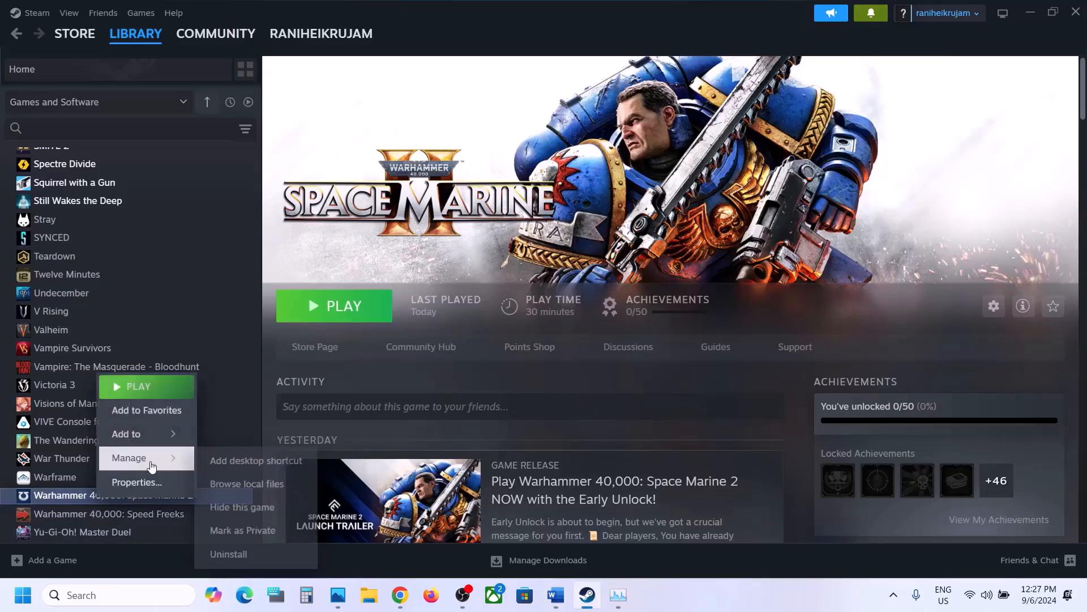
click(274, 481)
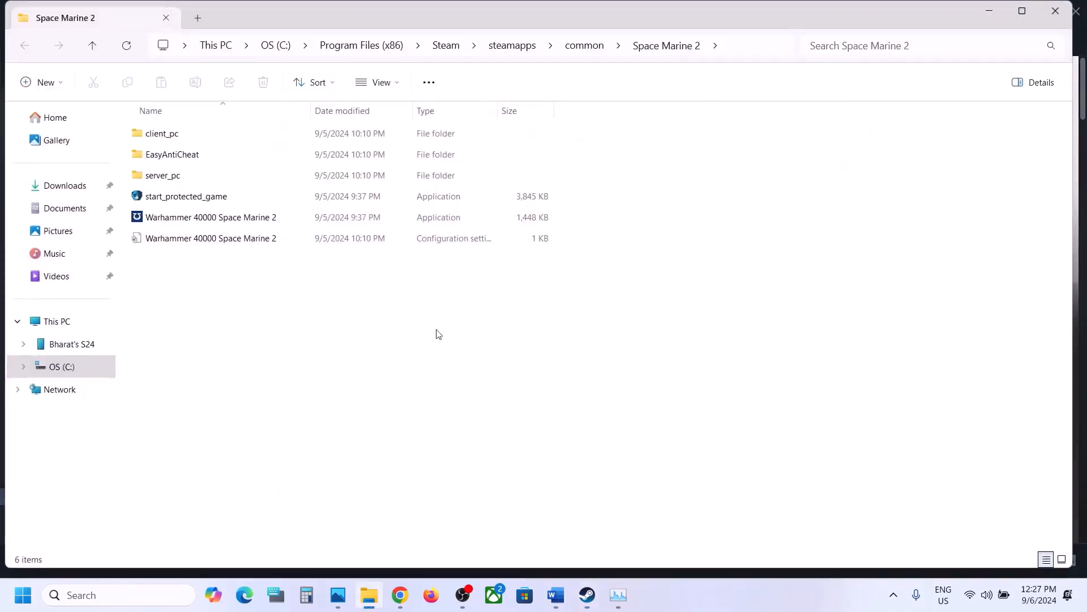
click(237, 222)
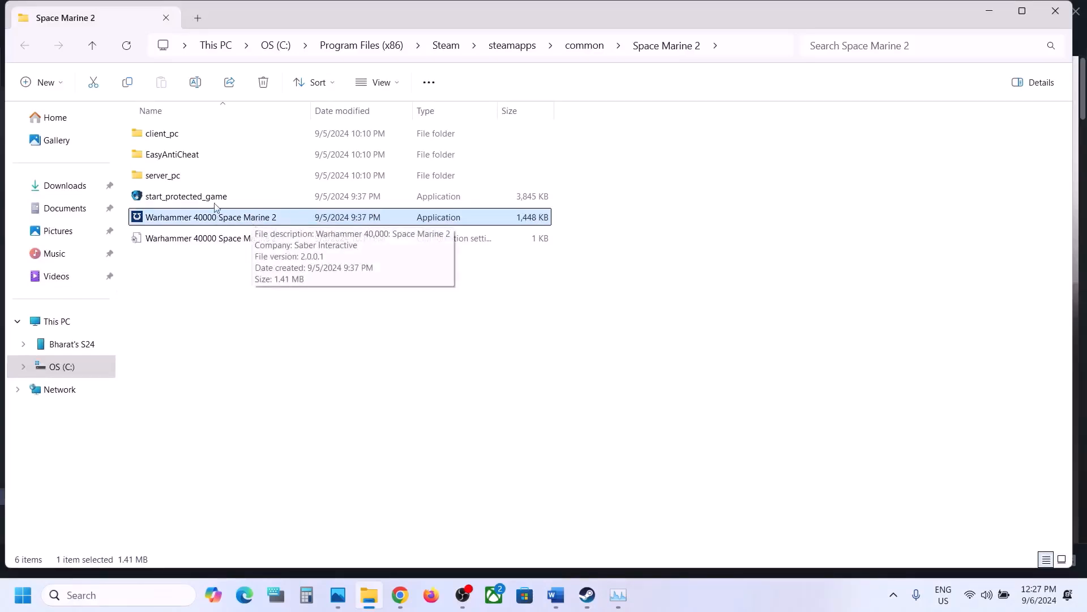
click(195, 200)
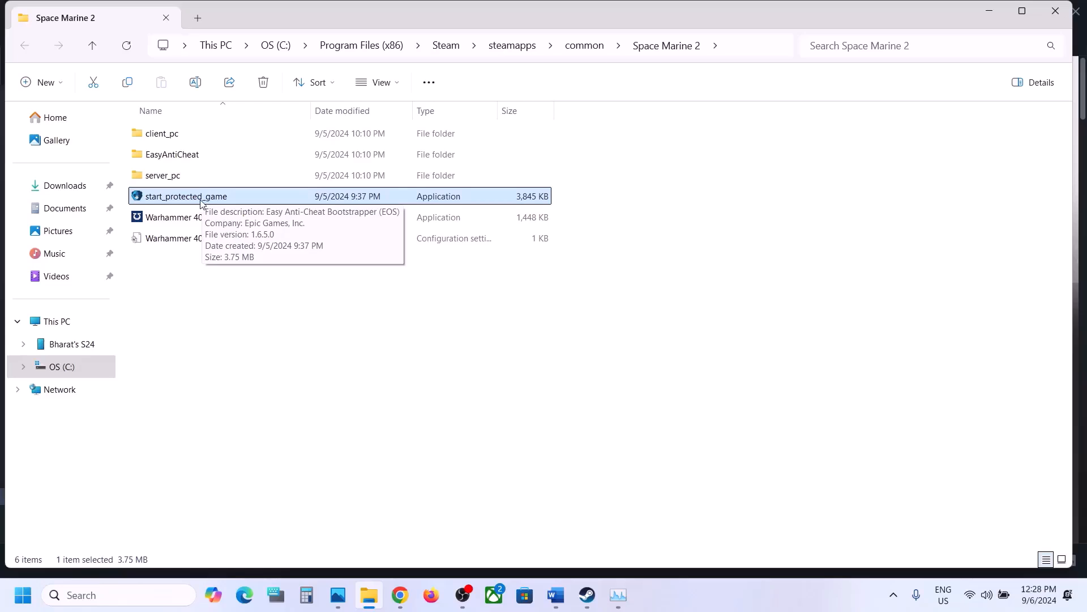
Navigate from the Space Marine 2 folder into client_pc\root\bin\pc
click(177, 137)
double_click(205, 140)
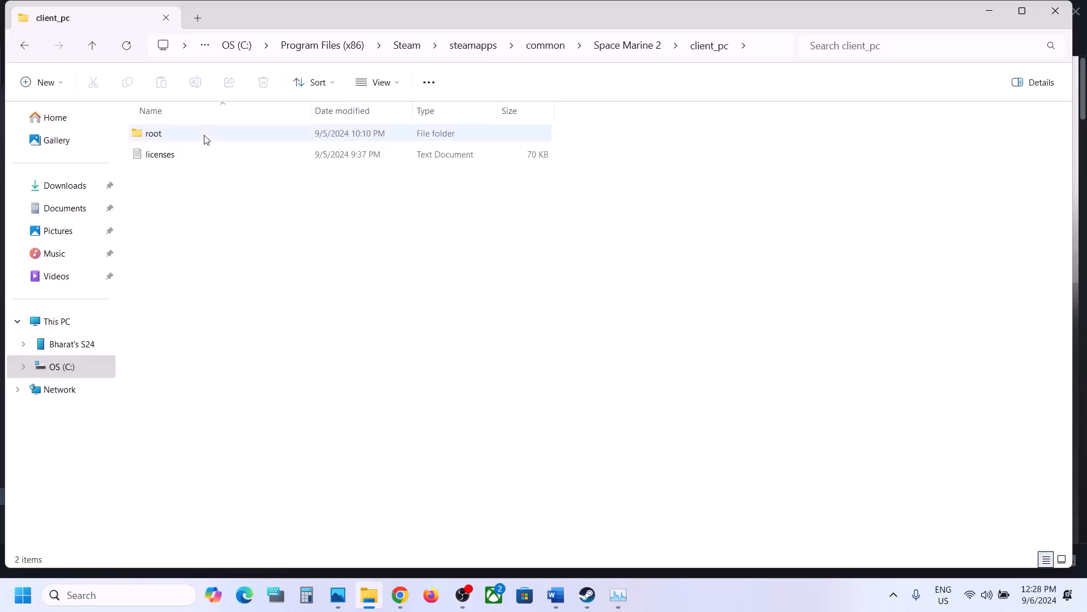
double_click(205, 139)
double_click(206, 139)
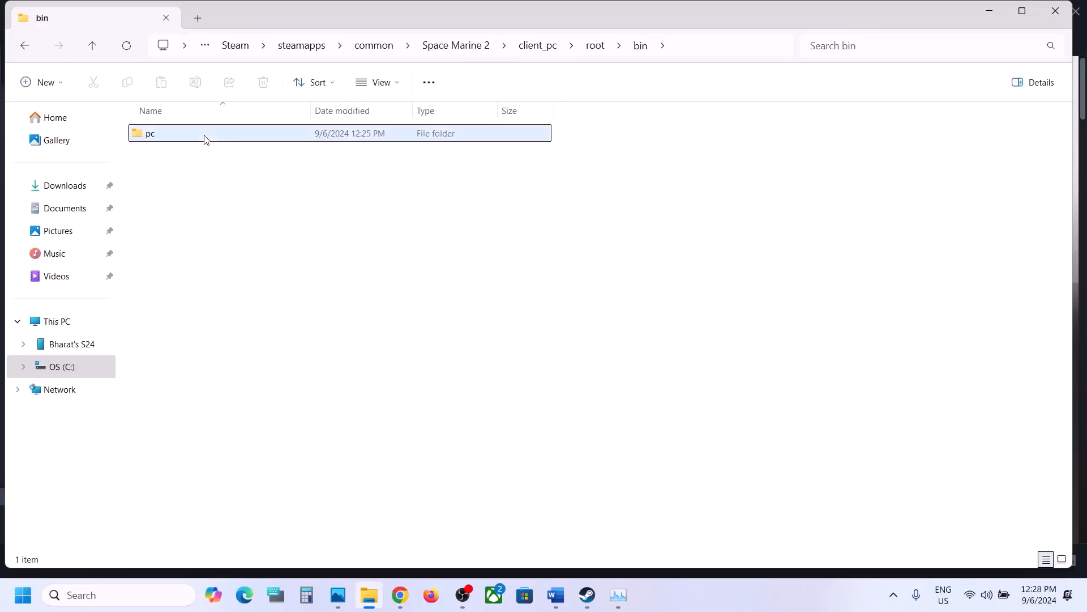
double_click(206, 139)
click(206, 140)
Set Warhammer 40000 Space Marine 2 - Retail in the pc folder to run as an administrator and apply the setting
scroll(220, 339, down, 7)
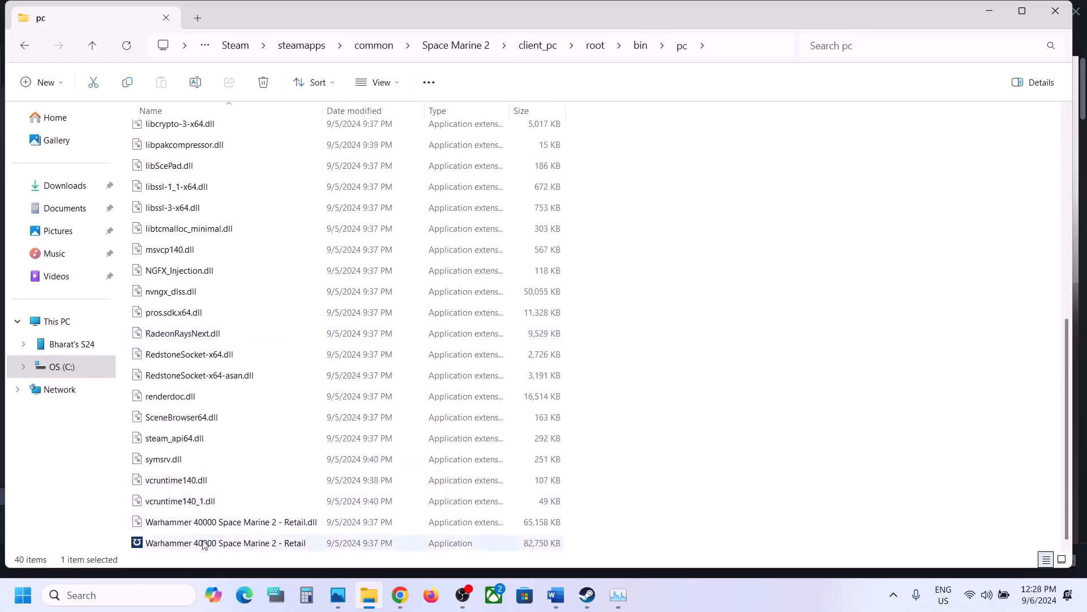
click(195, 547)
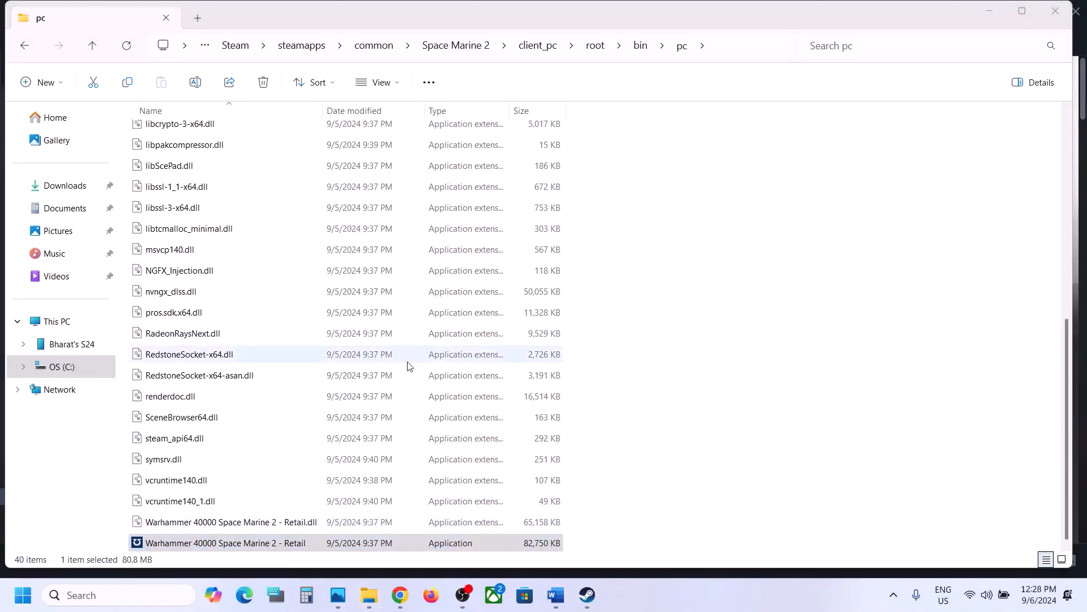
right_click(281, 547)
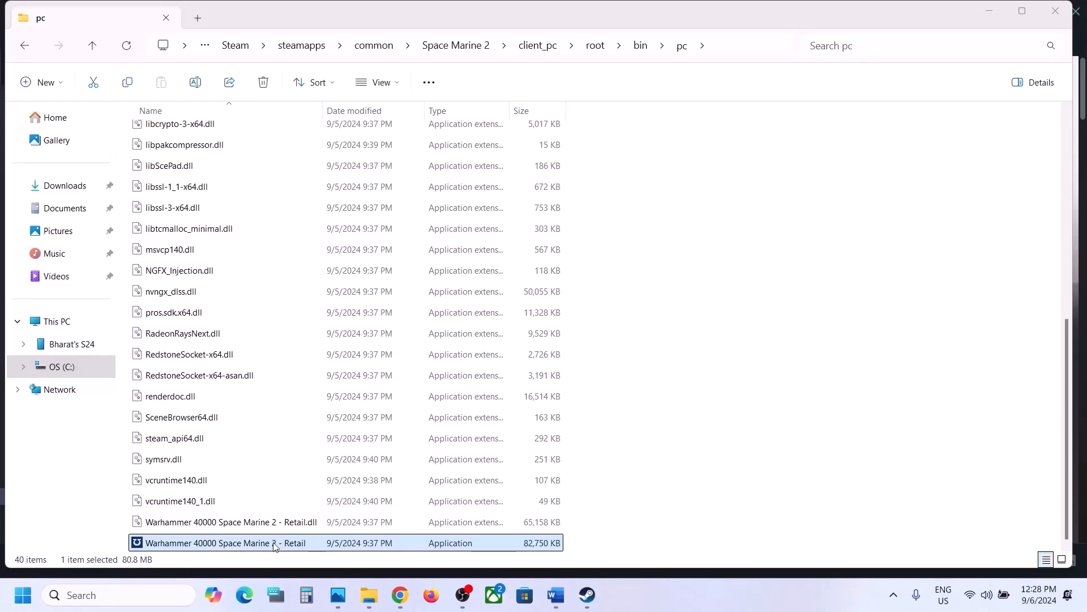
right_click(258, 547)
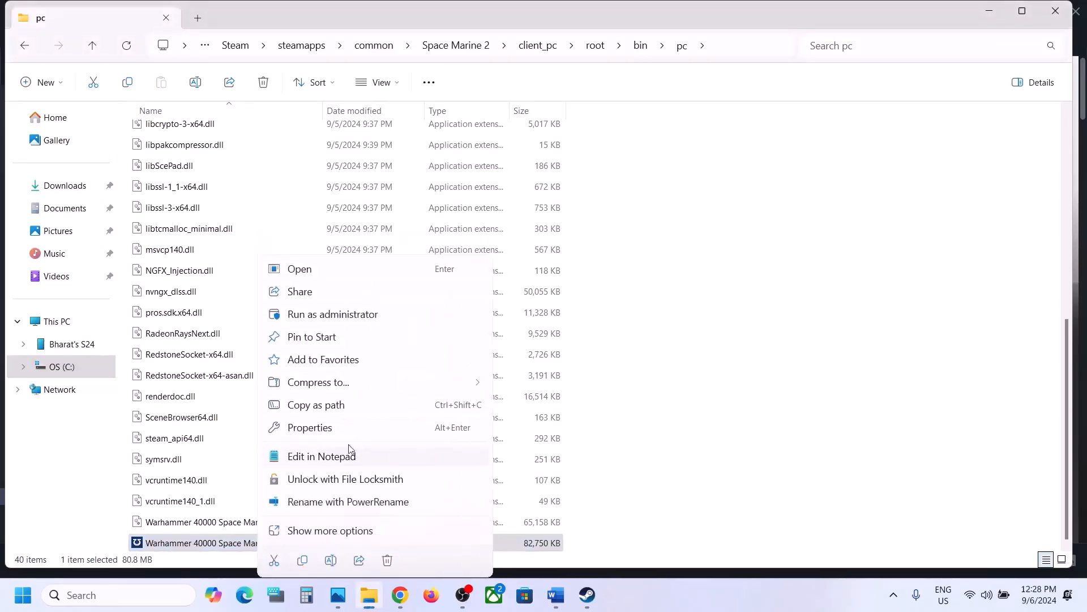
click(310, 428)
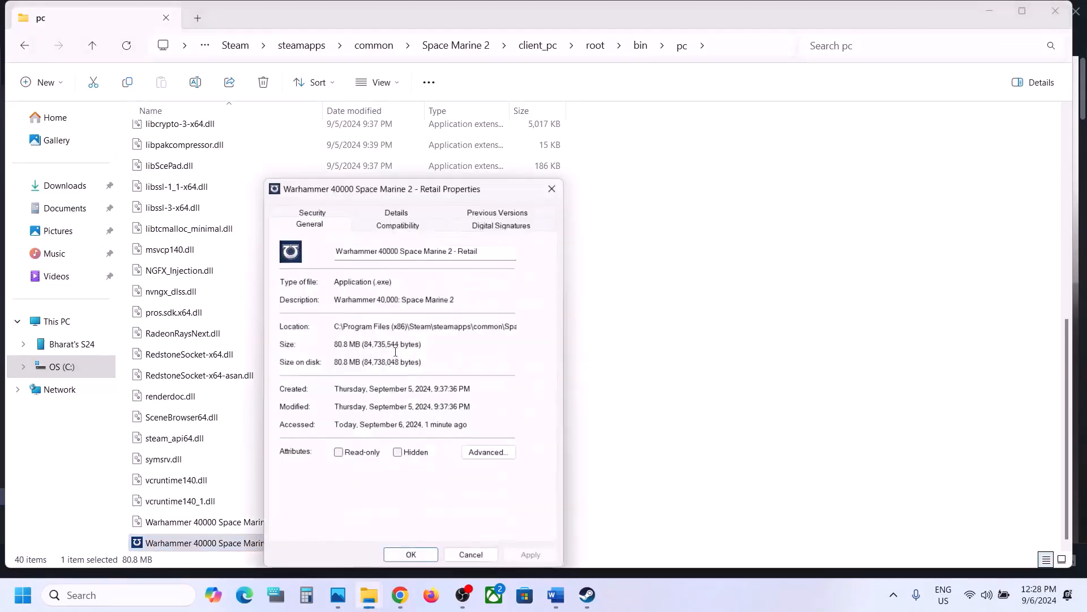
click(369, 230)
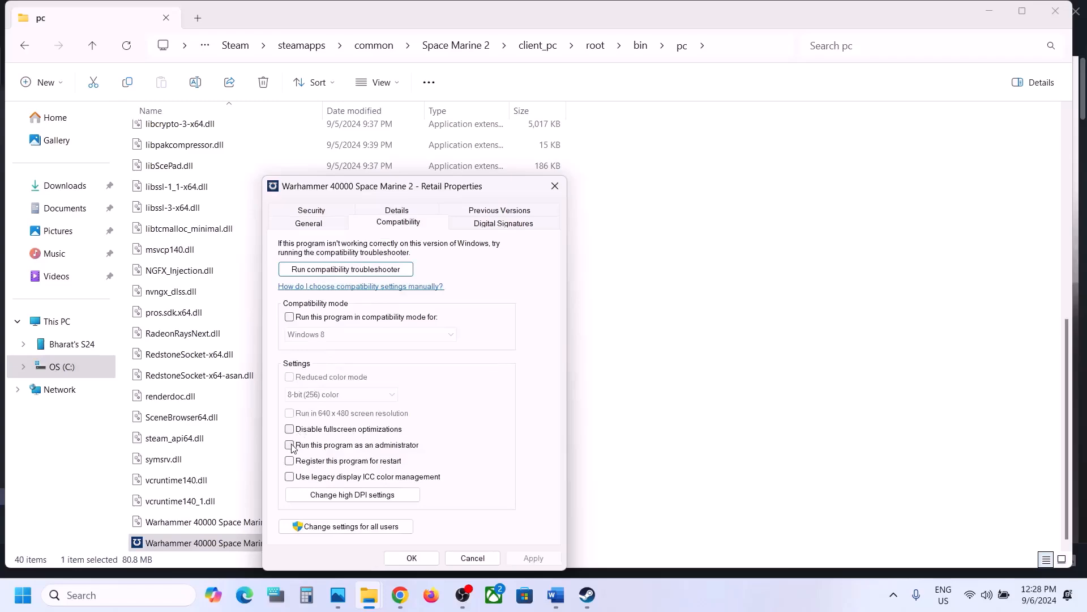
click(529, 558)
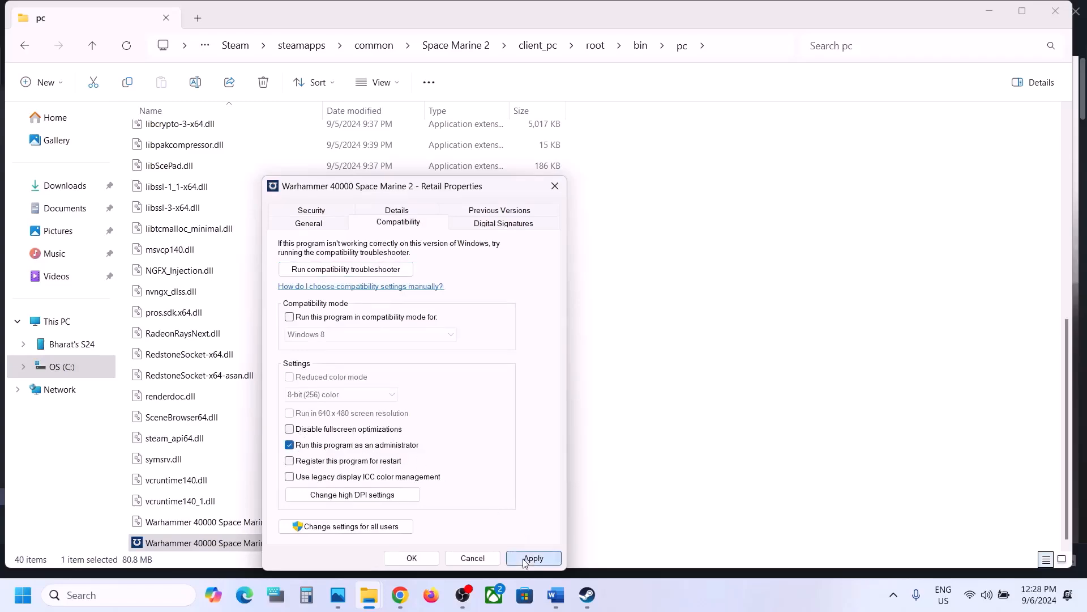
click(426, 562)
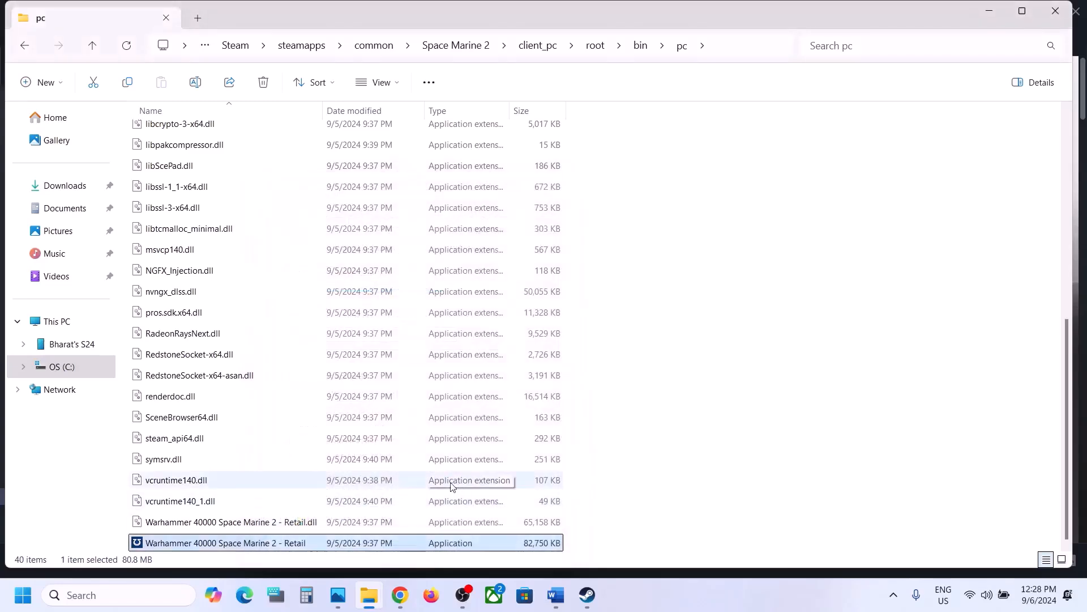
Reopen the Retail application's compatibility settings and apply compatibility mode for Windows 8
right_click(327, 545)
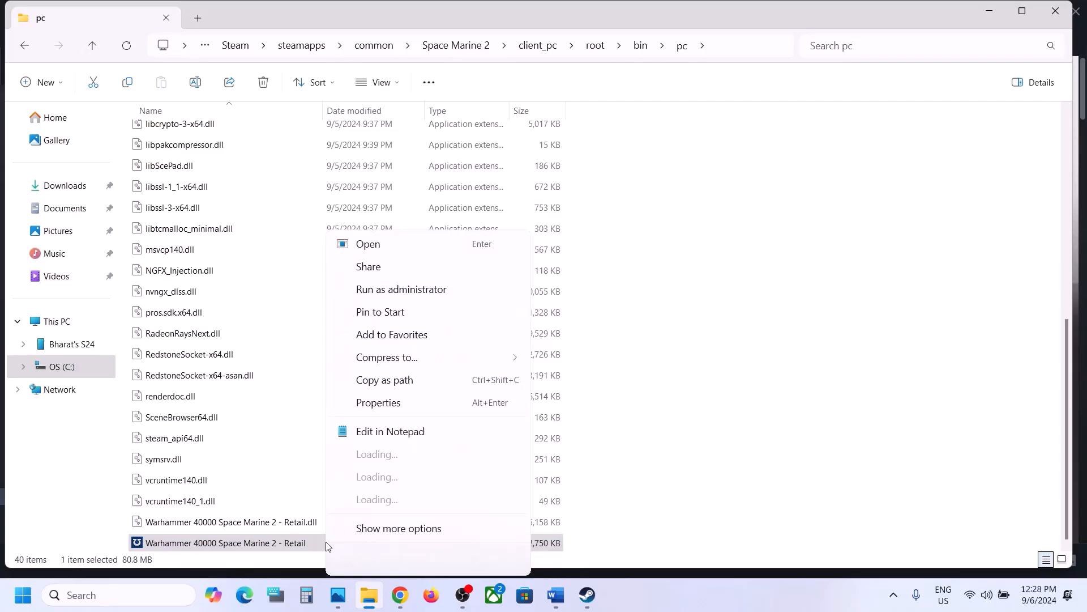
click(278, 541)
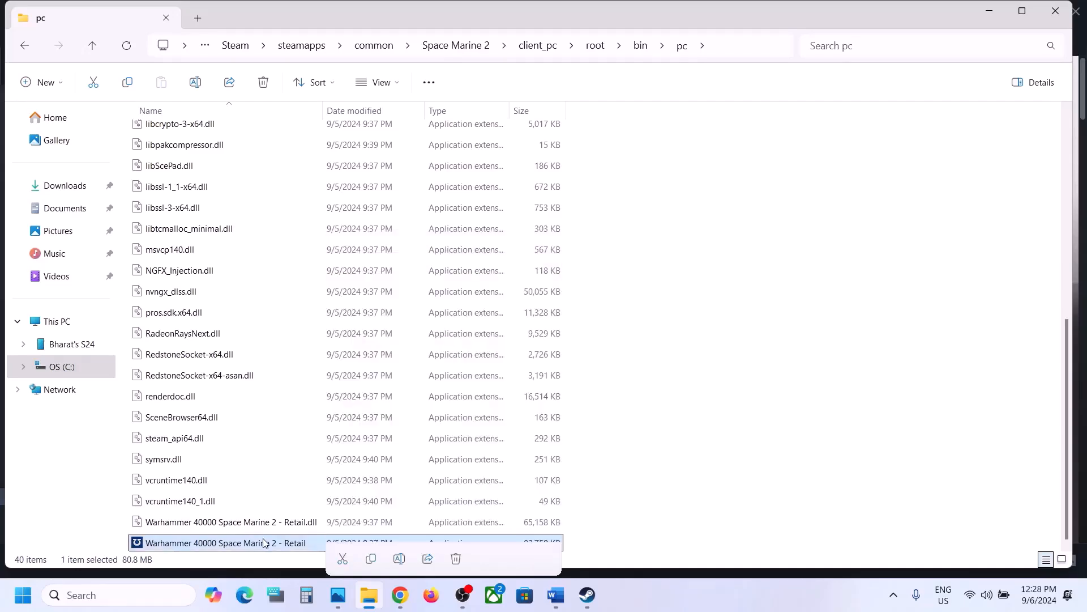
right_click(304, 546)
click(378, 428)
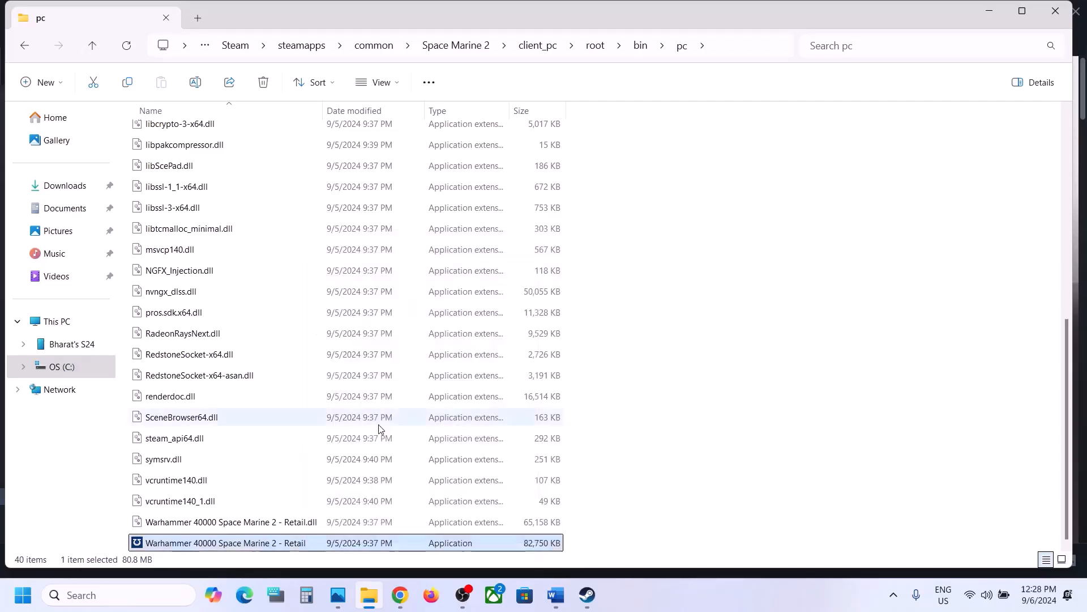
click(415, 227)
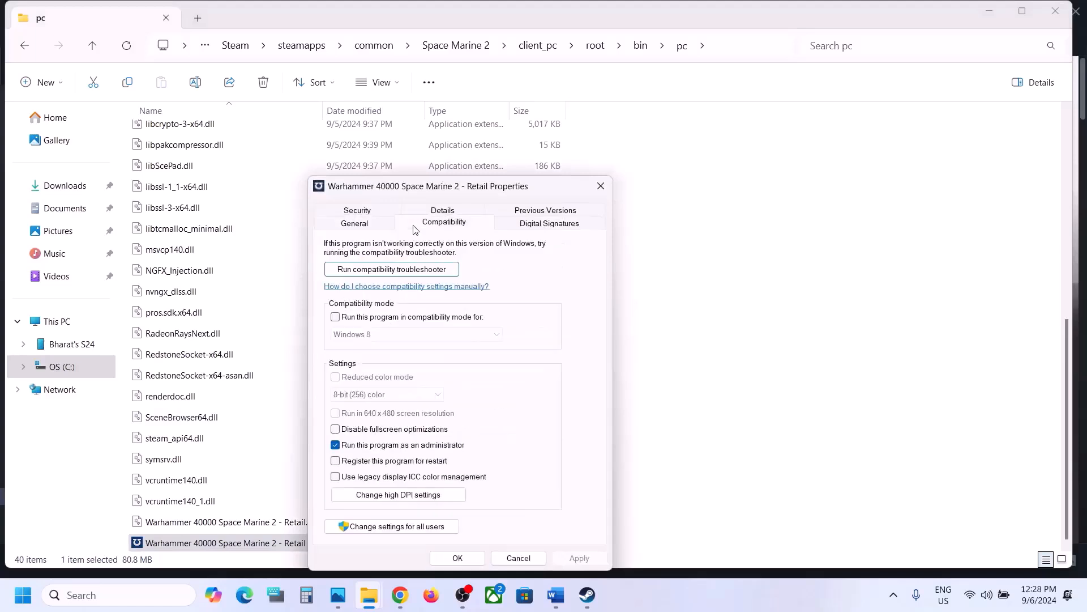
click(336, 318)
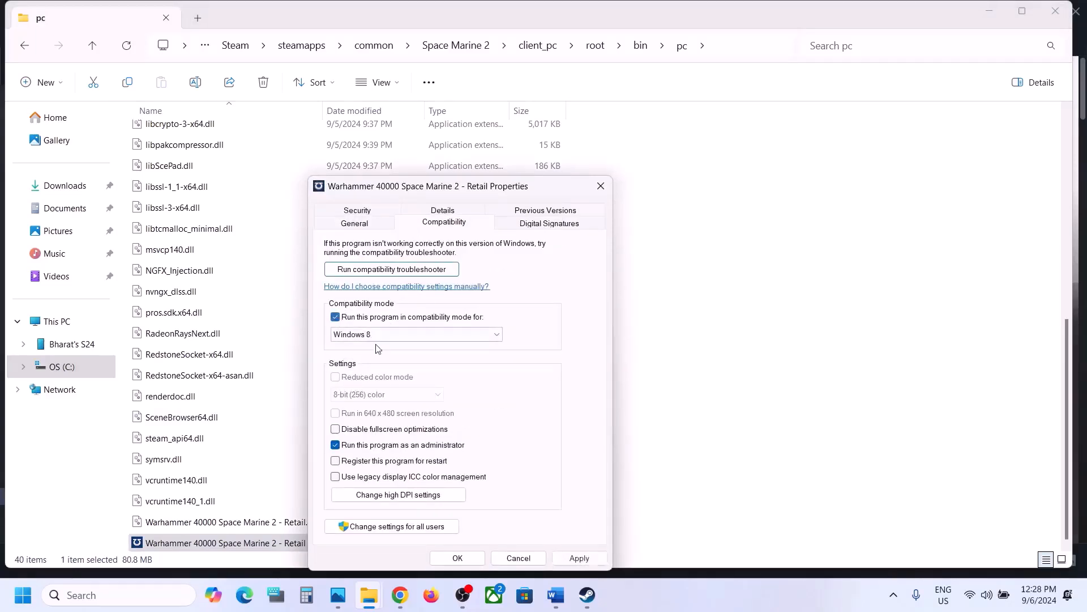
click(577, 558)
Change the compatibility mode to Windows 7, disable fullscreen optimizations, and save the Retail application's properties
click(432, 334)
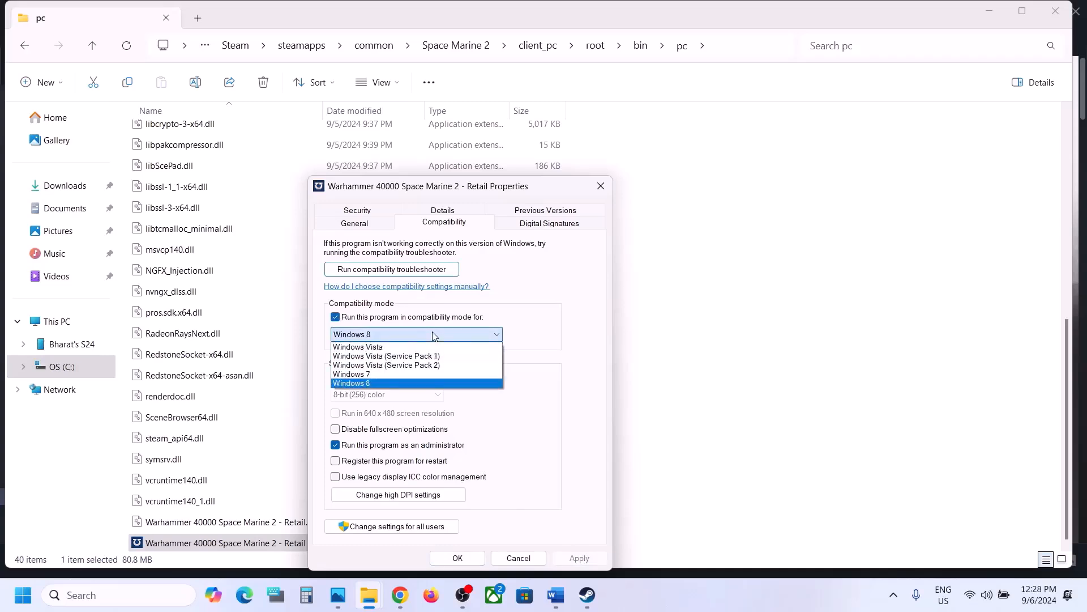
click(361, 375)
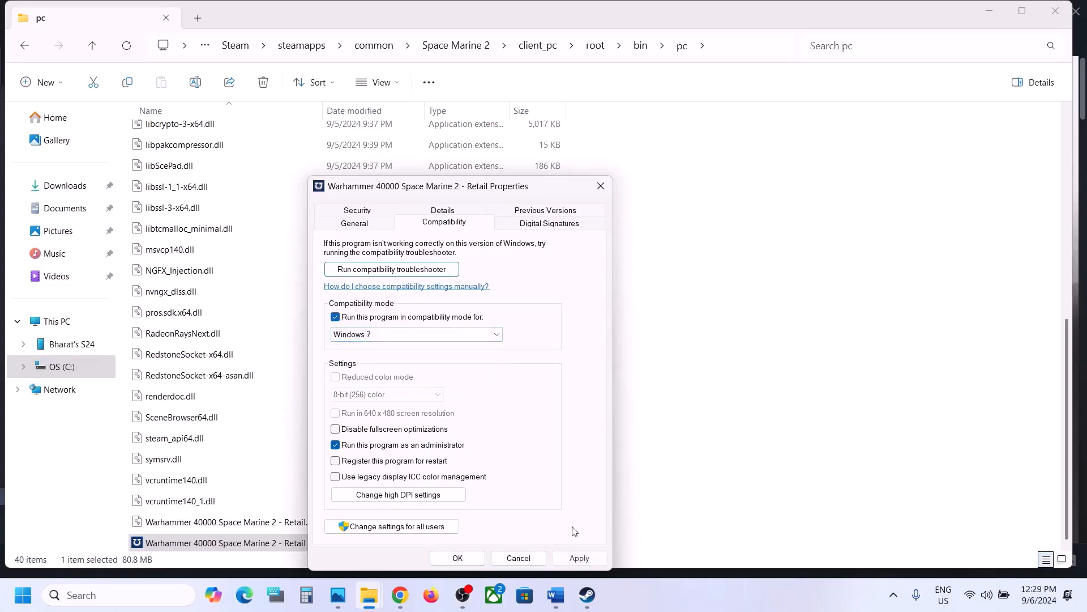
click(577, 558)
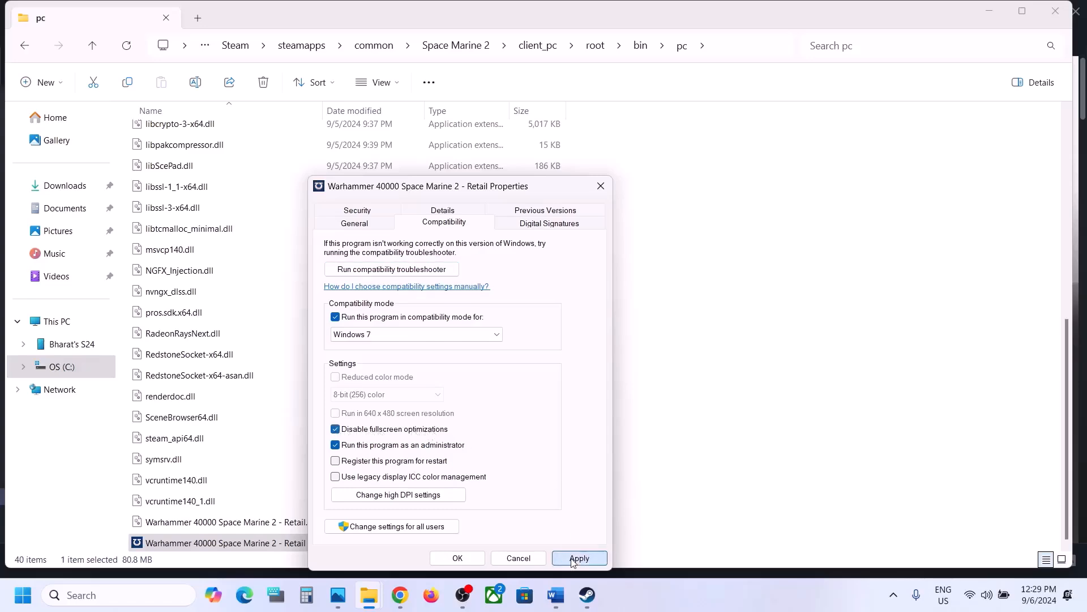
click(456, 558)
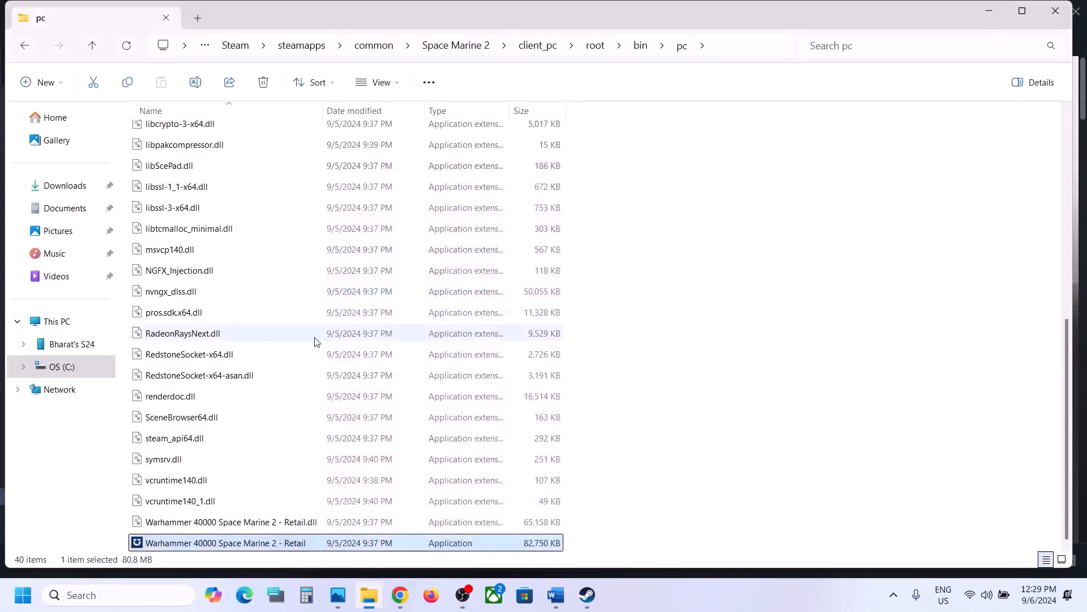
Go back up to the Space Marine 2 folder and select the Warhammer 40000 Space Marine 2 application
click(89, 45)
click(89, 46)
click(90, 47)
click(91, 46)
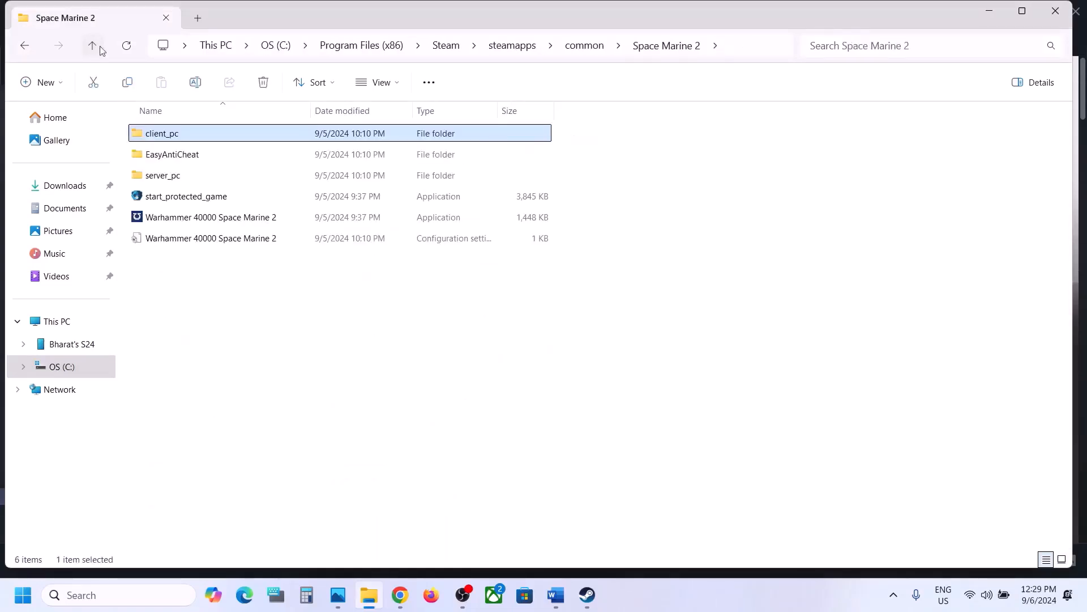
click(216, 221)
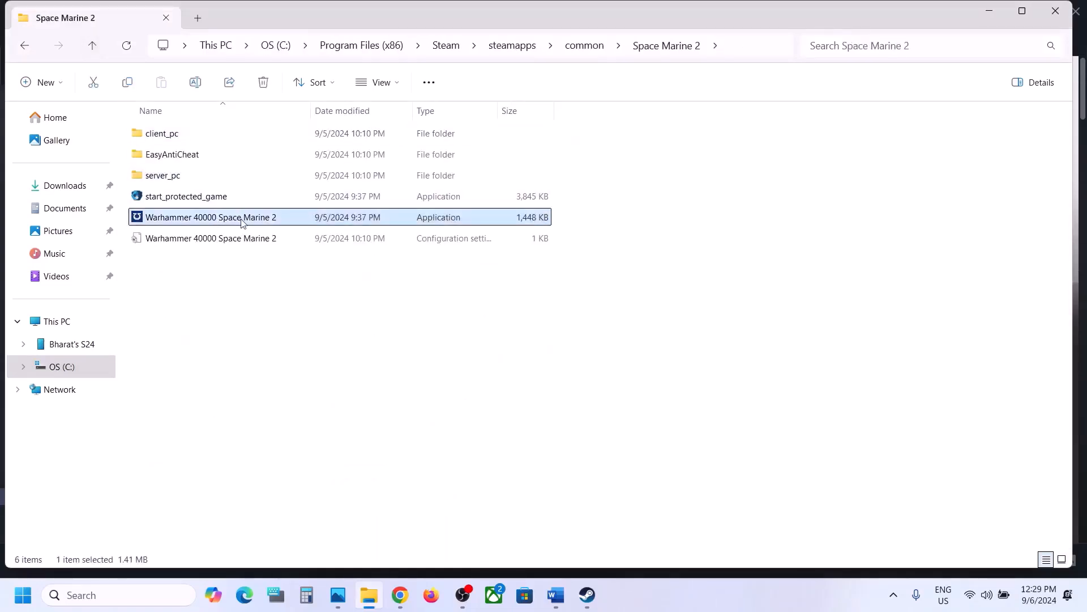
Return to the client_pc\root\bin\pc folder
double_click(179, 139)
double_click(175, 137)
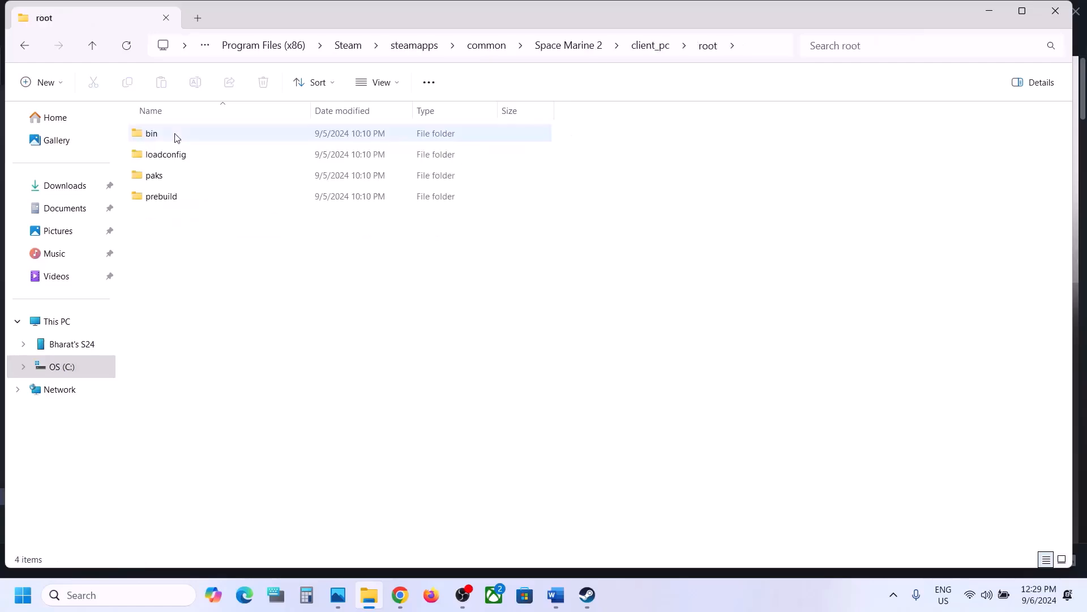
double_click(176, 137)
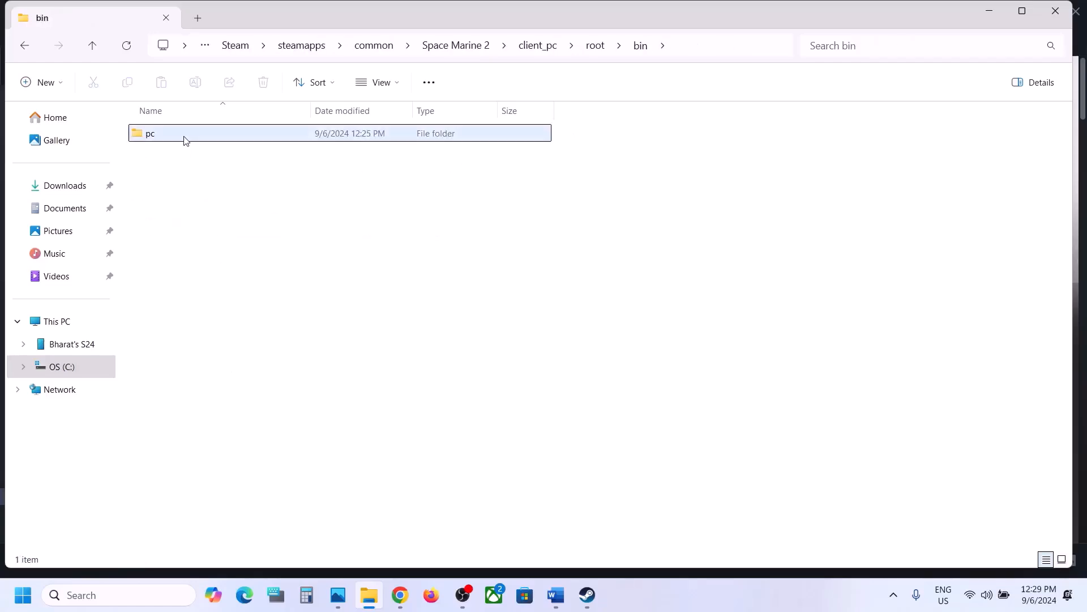
double_click(182, 138)
Turn off compatibility mode and the disabling of fullscreen optimizations for Warhammer 40000 Space Marine 2 - Retail, and save the properties
scroll(257, 422, down, 7)
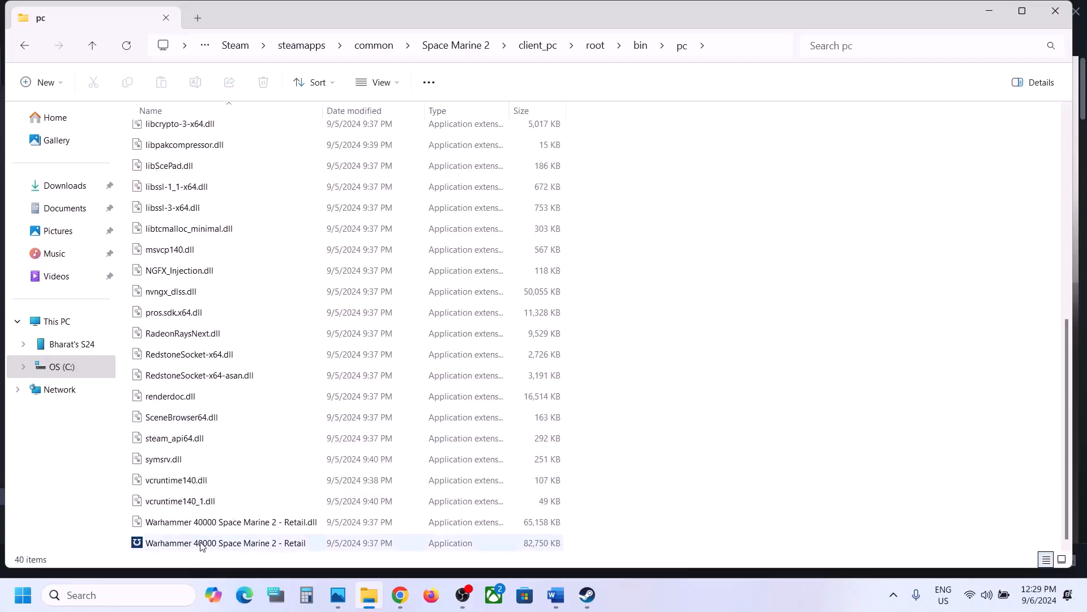
right_click(202, 542)
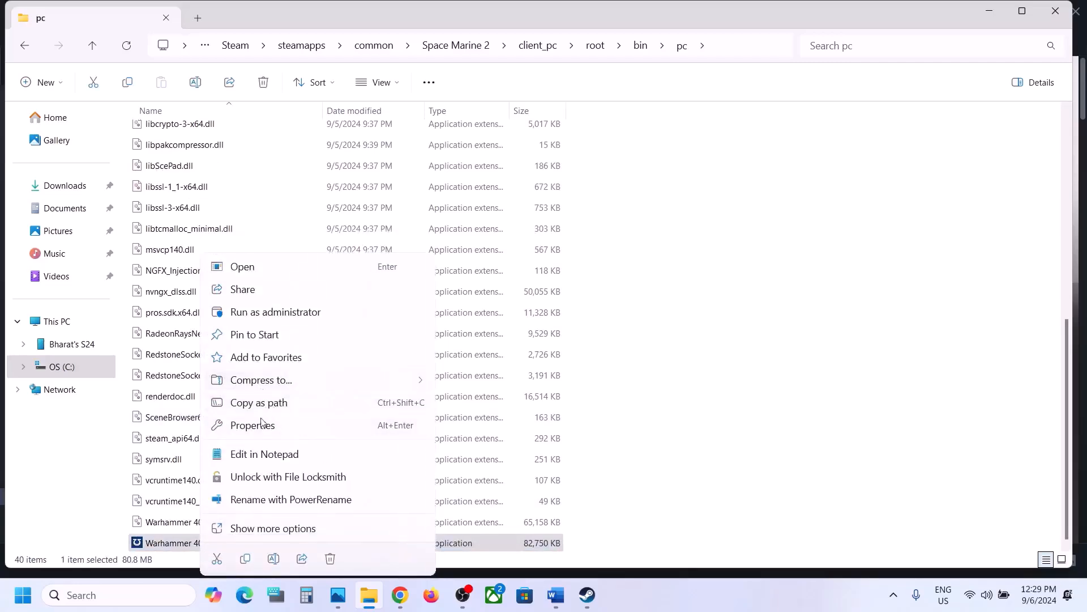
click(253, 425)
click(338, 225)
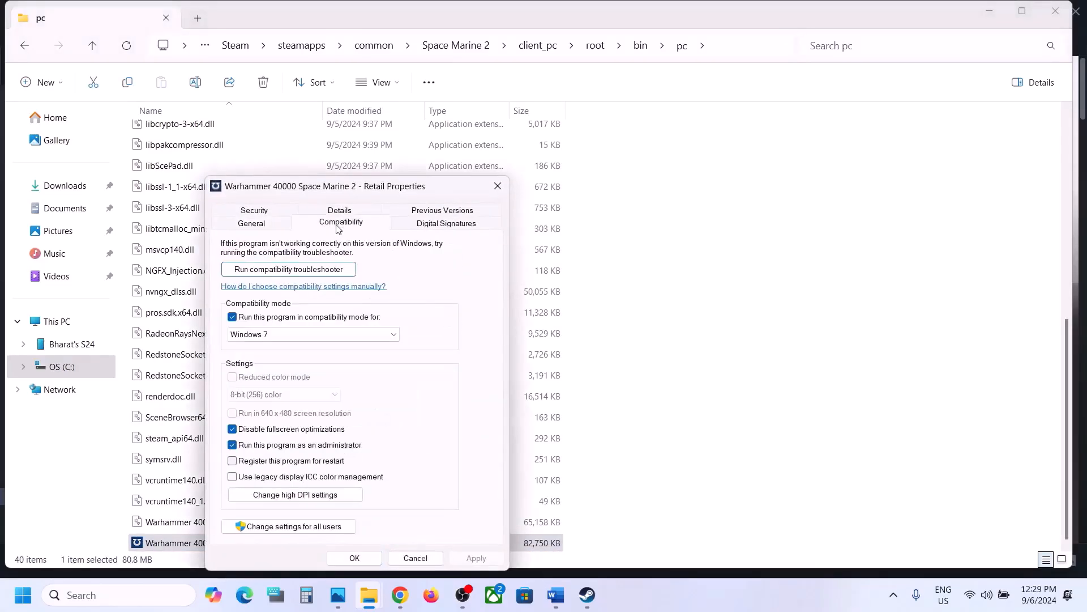
click(232, 318)
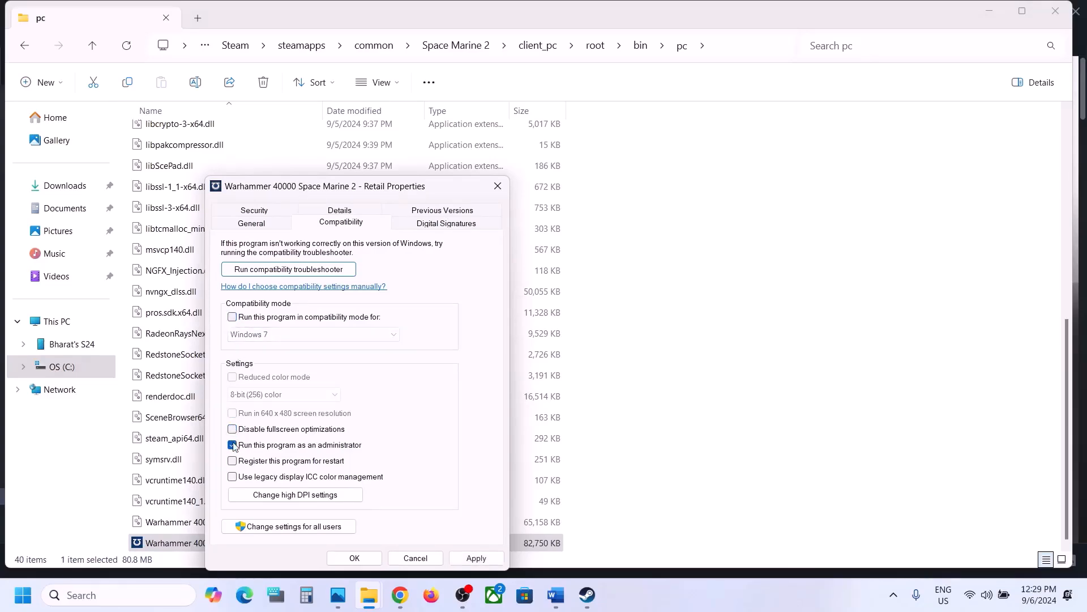
click(475, 558)
click(353, 559)
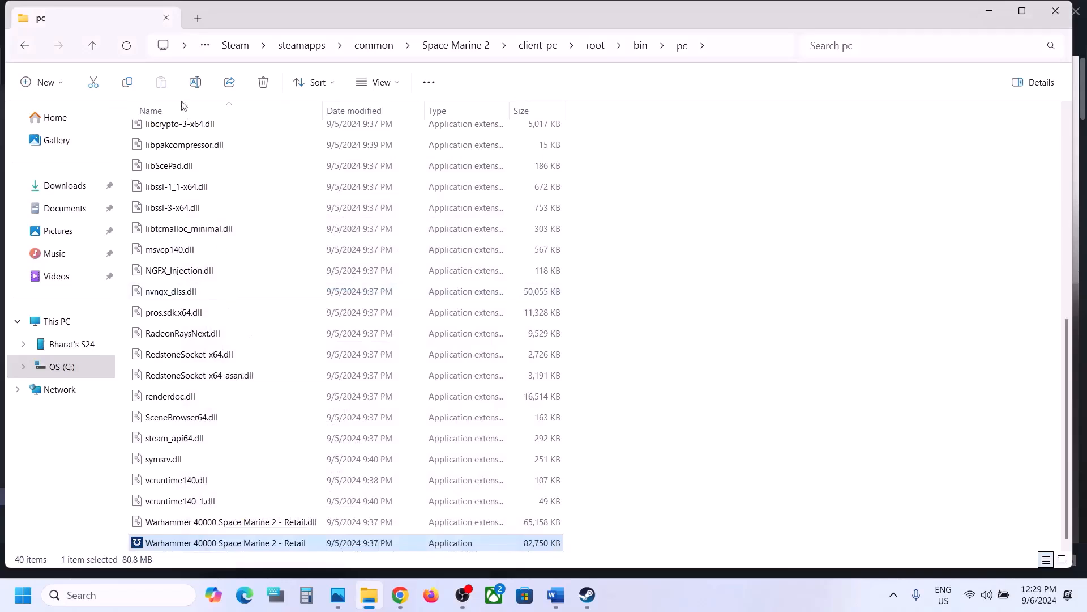
Return to the Space Marine 2 folder, select the Warhammer 40000 Space Marine 2 application, and close the File Explorer window
click(100, 46)
click(100, 46)
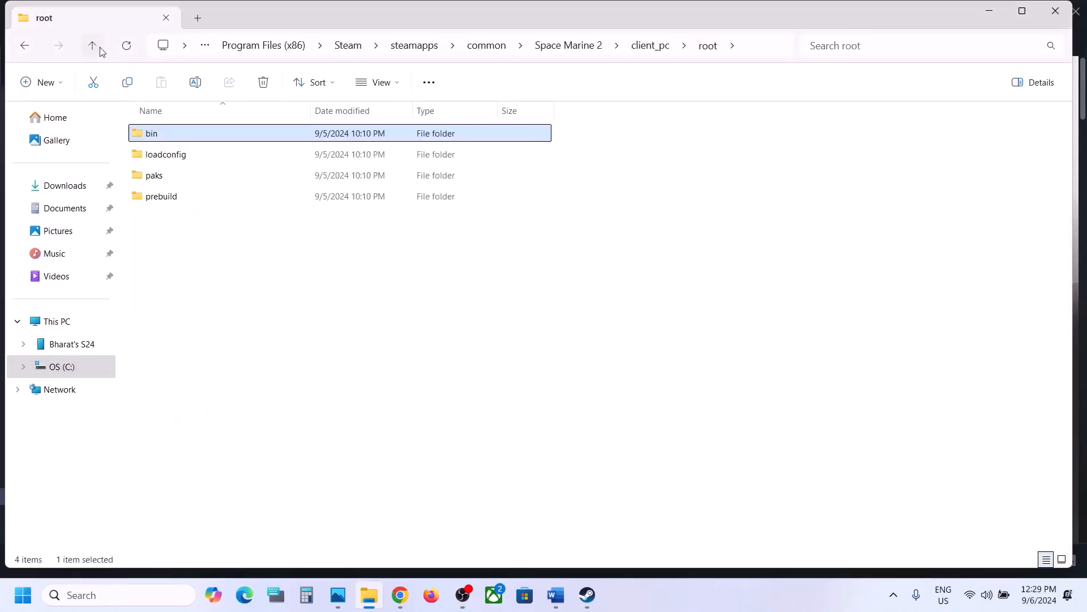
click(100, 46)
click(100, 46)
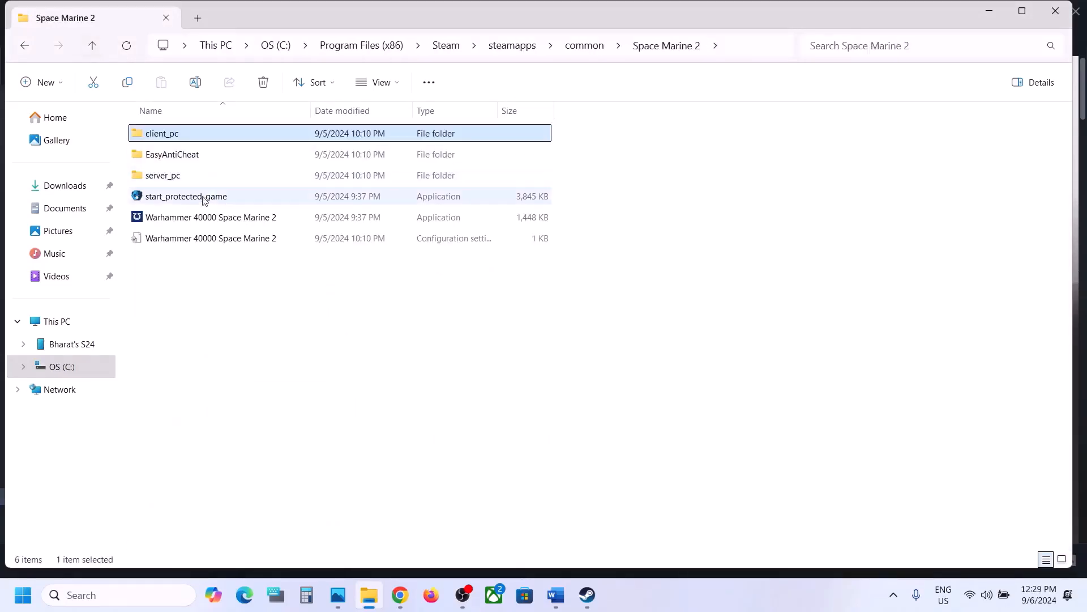
click(181, 218)
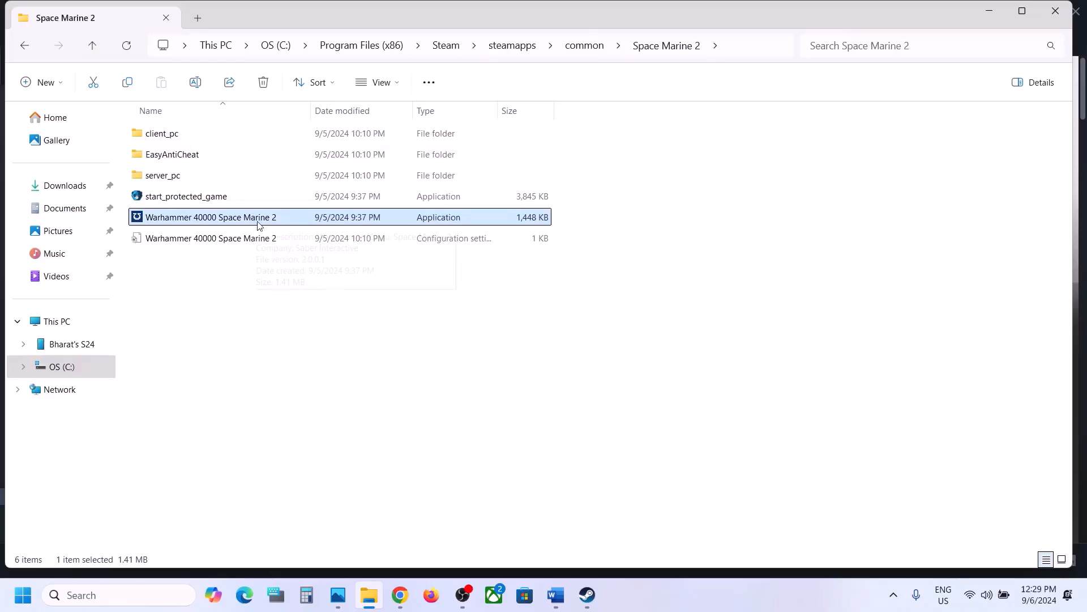
click(1057, 13)
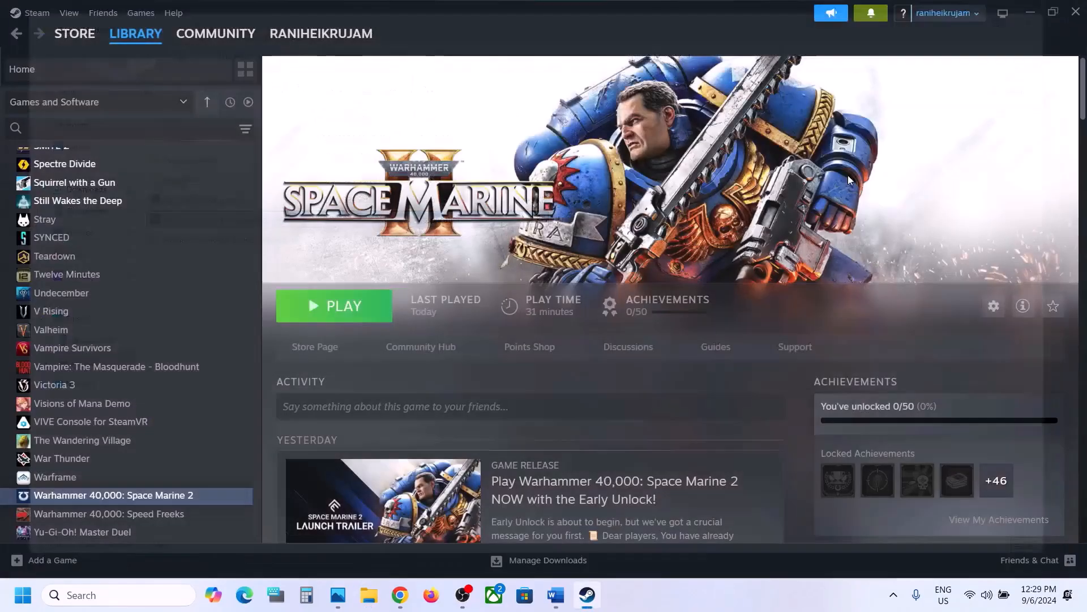
Switch to the Word notes and copy the %appdata%\easyanticheat path from Step 7
click(555, 595)
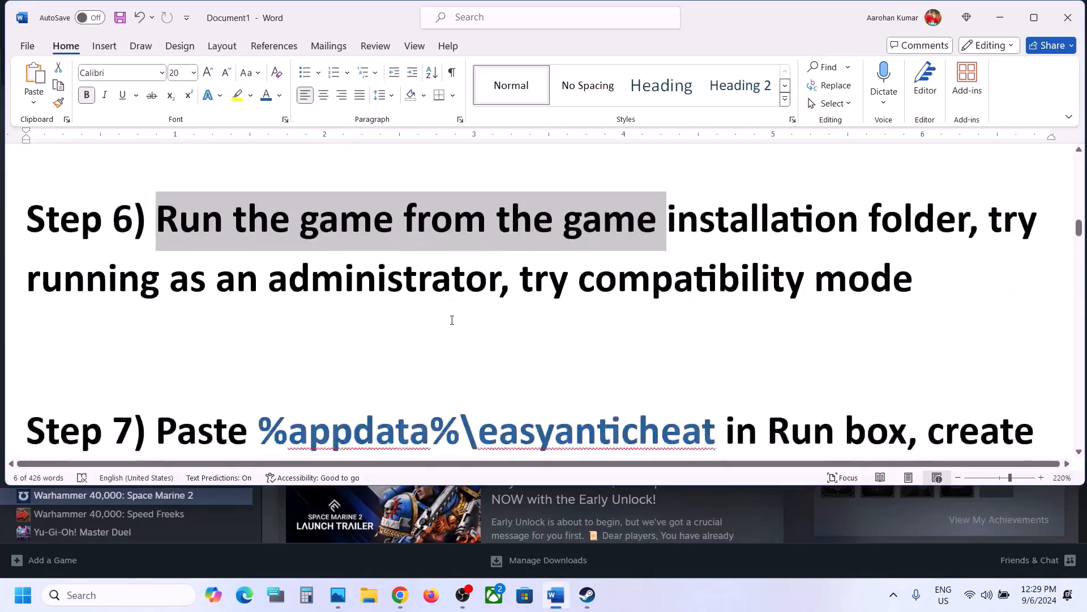
scroll(452, 320, down, 3)
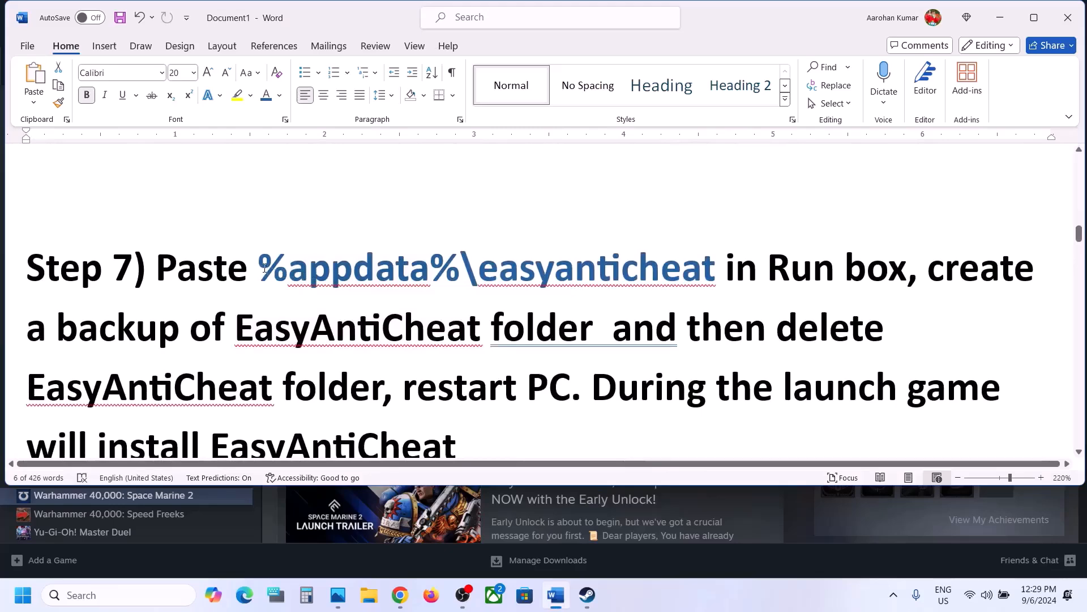
drag(265, 268, 651, 266)
key(ctrl+c)
Open the %appdata%\easyanticheat folder through the Windows Run dialog, using the path copied from the notes
click(110, 595)
text(run)
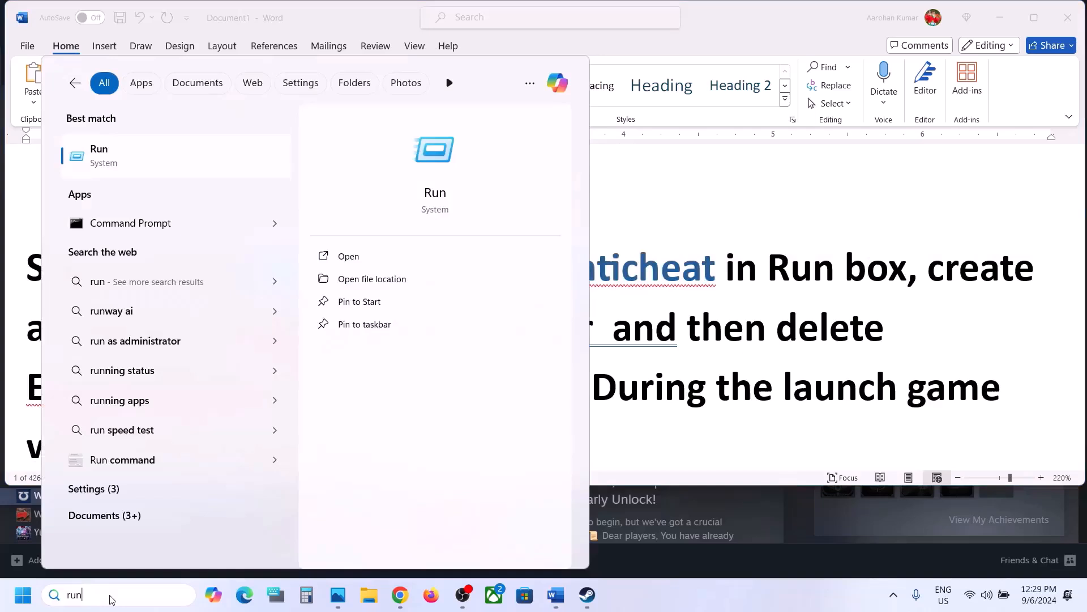
key(Return)
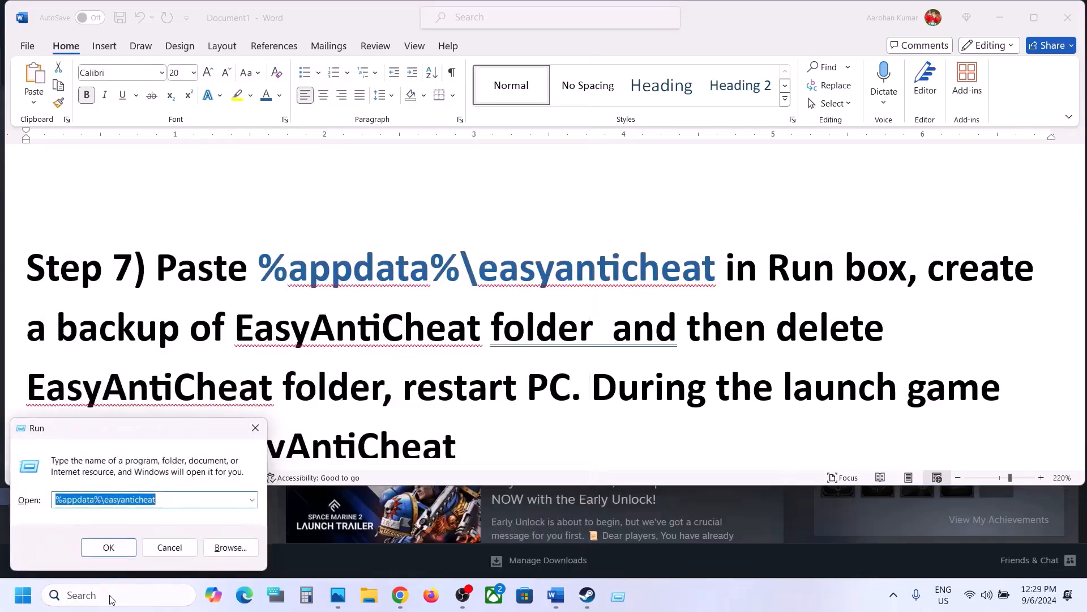
click(226, 501)
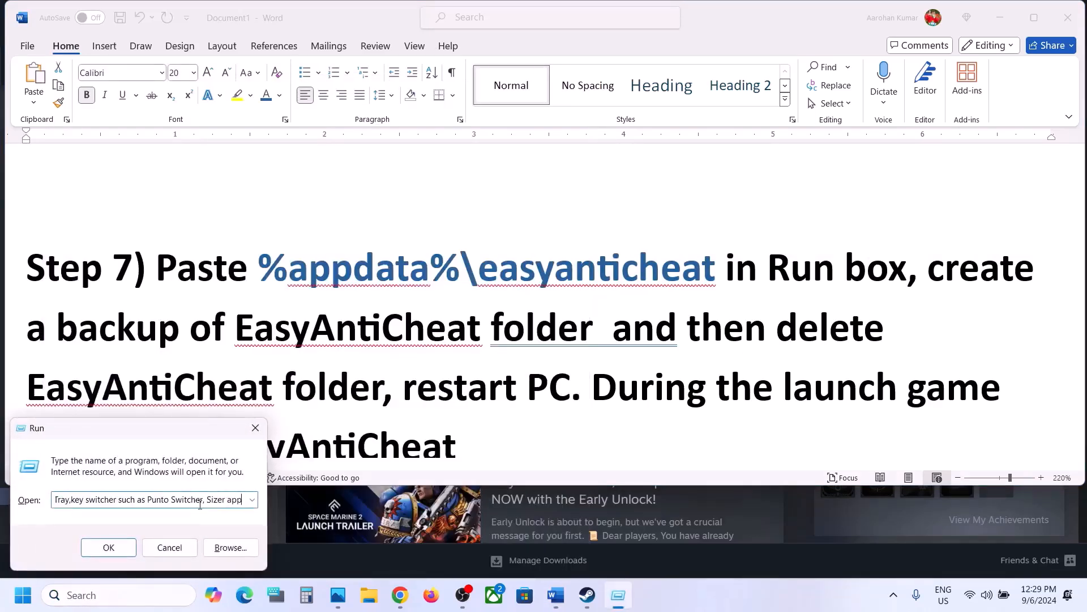
key(ctrl+a)
key(ctrl+v)
double_click(266, 269)
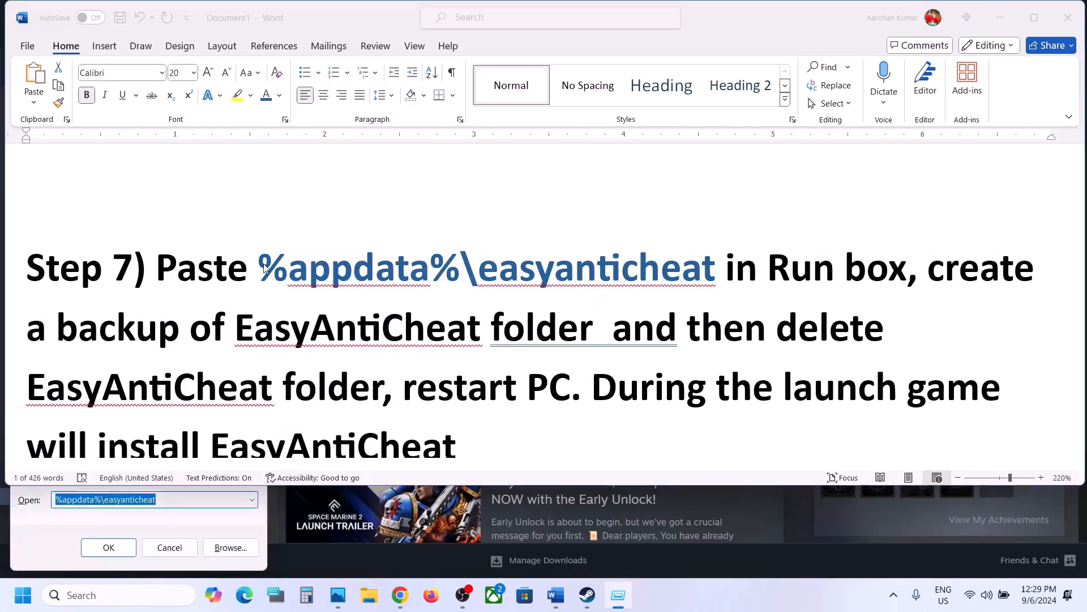
click(71, 531)
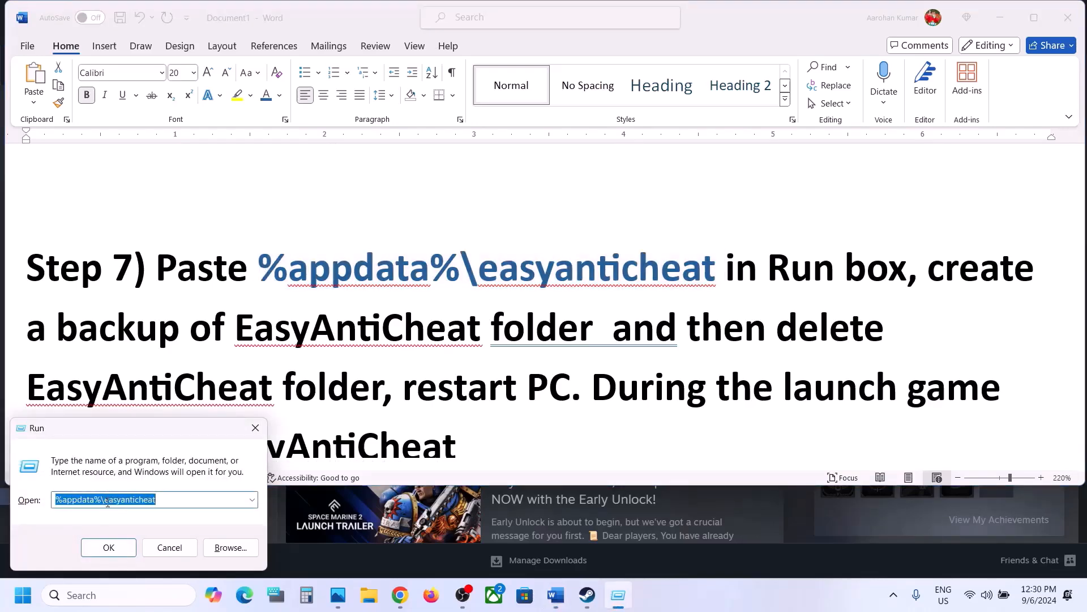
click(109, 547)
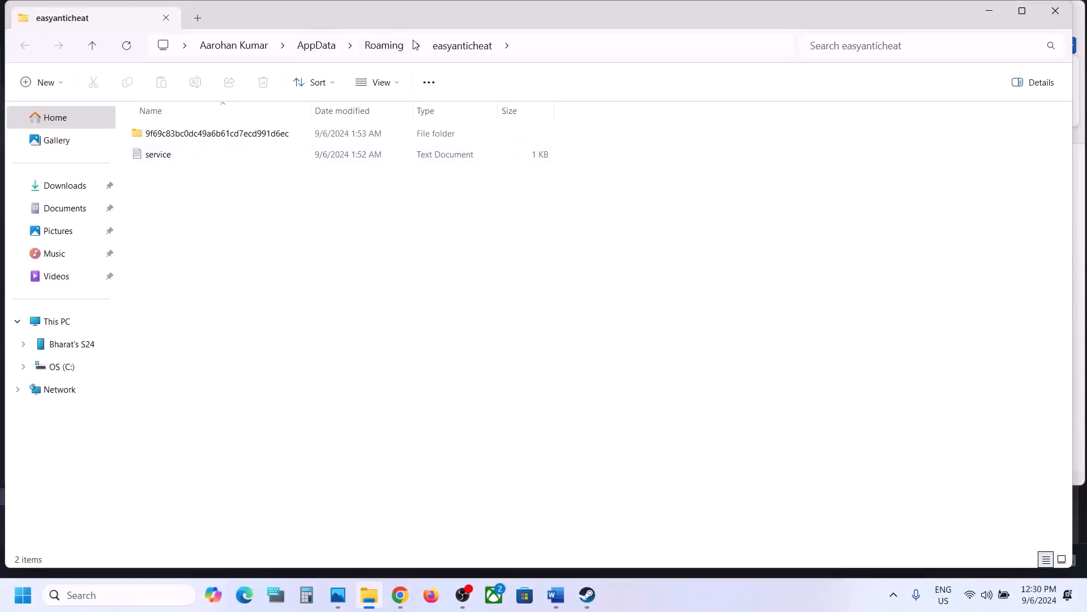
Go up to the Roaming folder, copy the EasyAntiCheat folder for a backup, and delete the original
click(93, 46)
scroll(241, 430, down, 2)
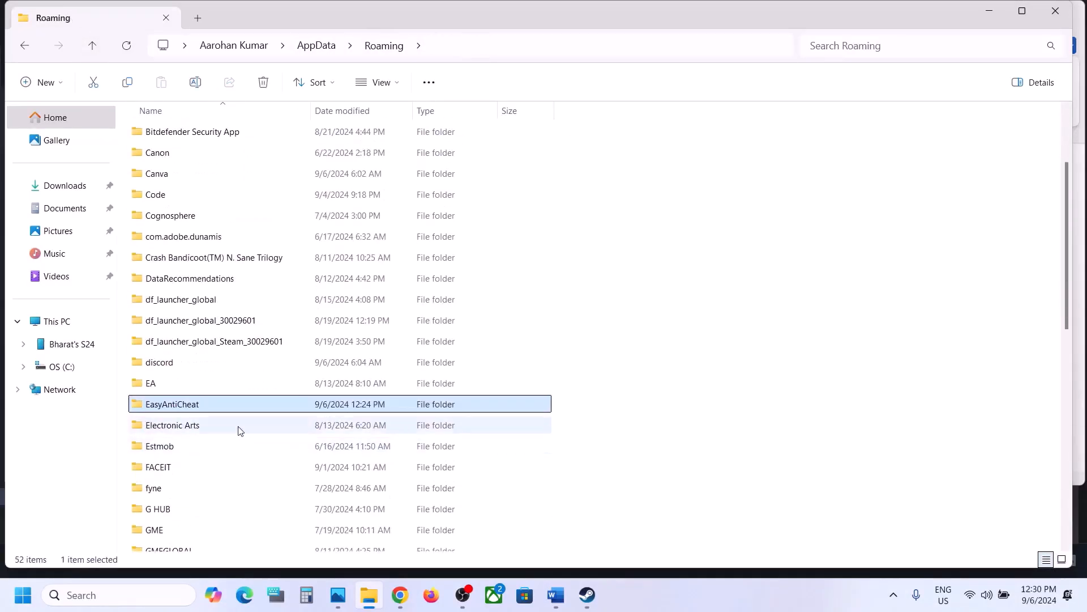
right_click(181, 409)
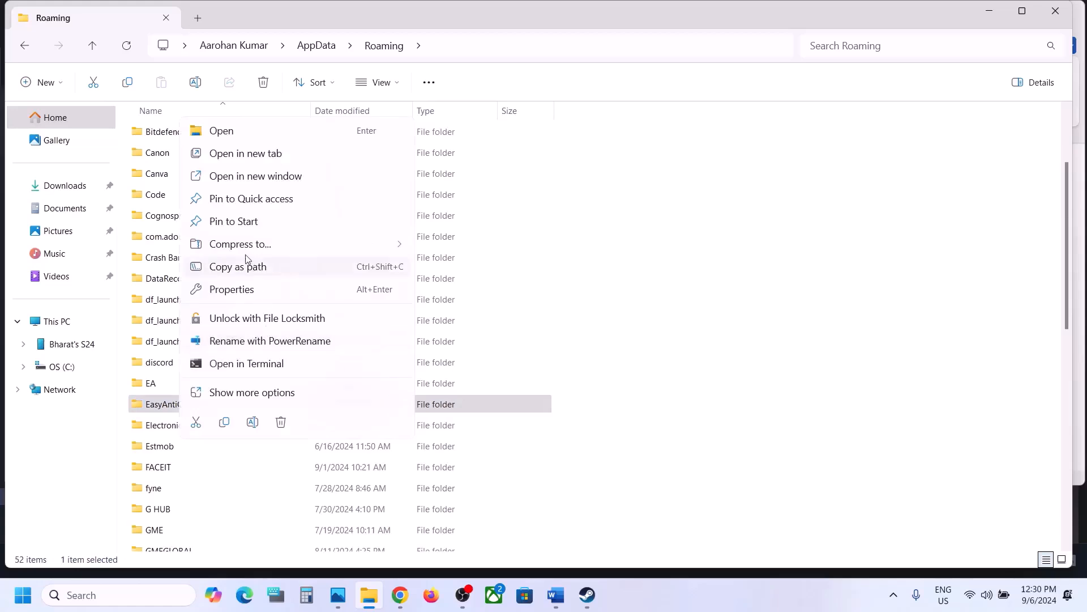
click(226, 422)
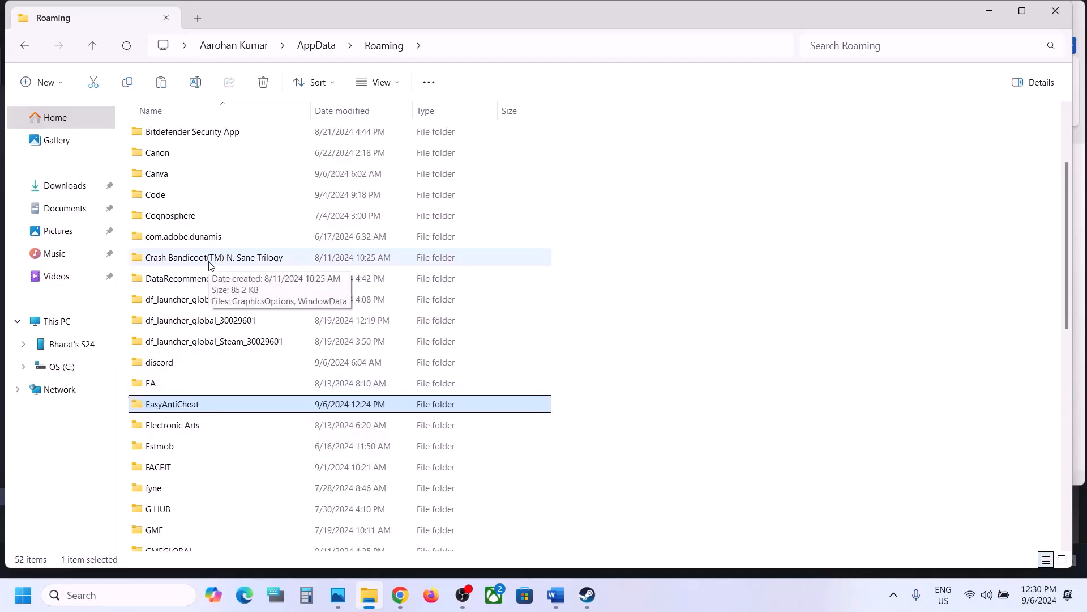
right_click(200, 408)
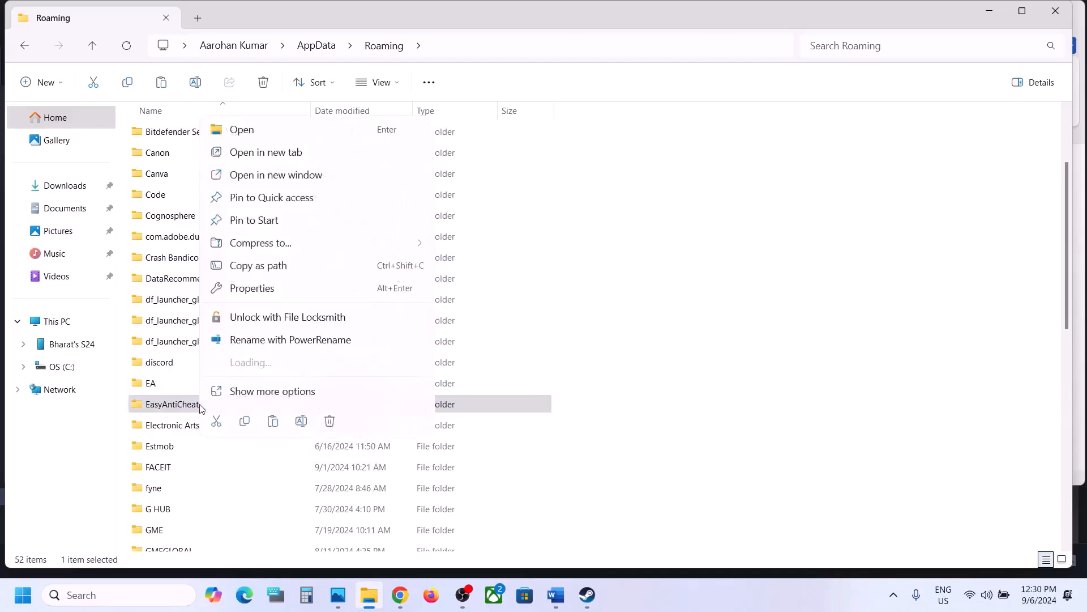
click(329, 422)
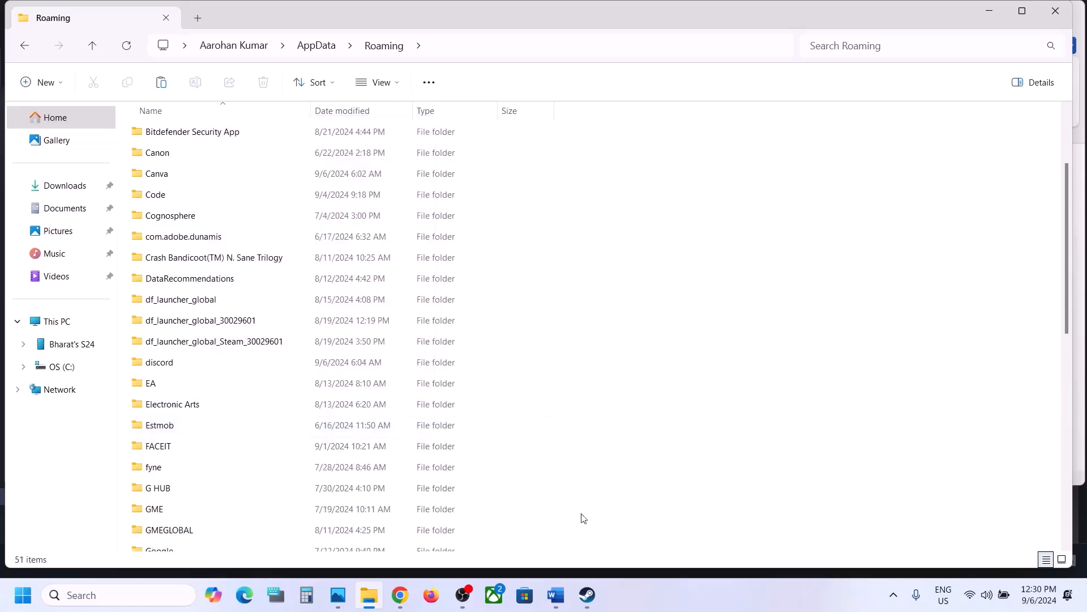
Switch to Steam and launch Warhammer 40,000: Space Marine 2
click(587, 595)
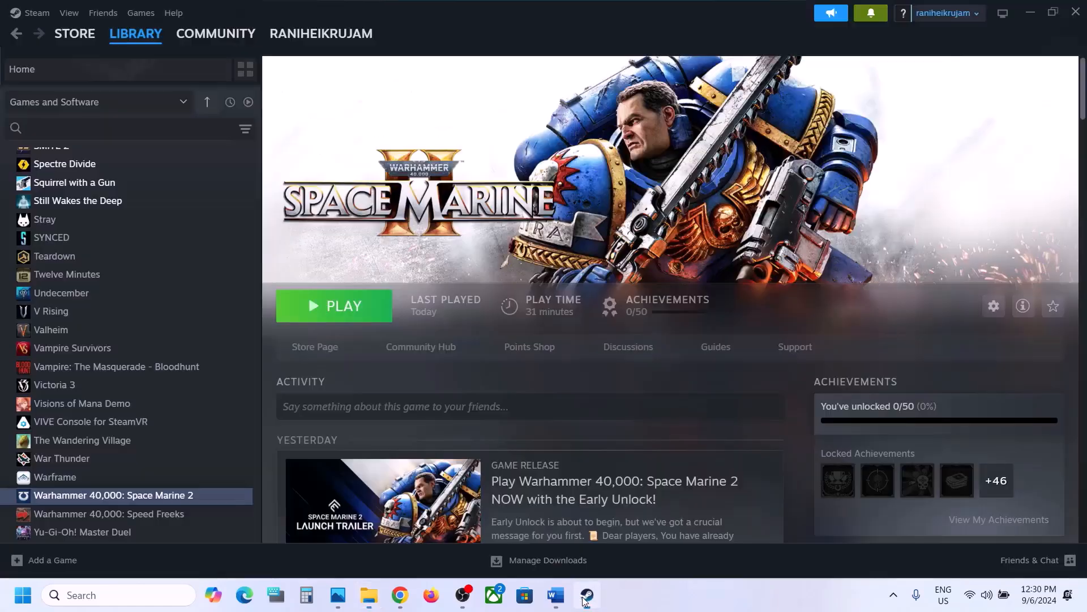
click(358, 311)
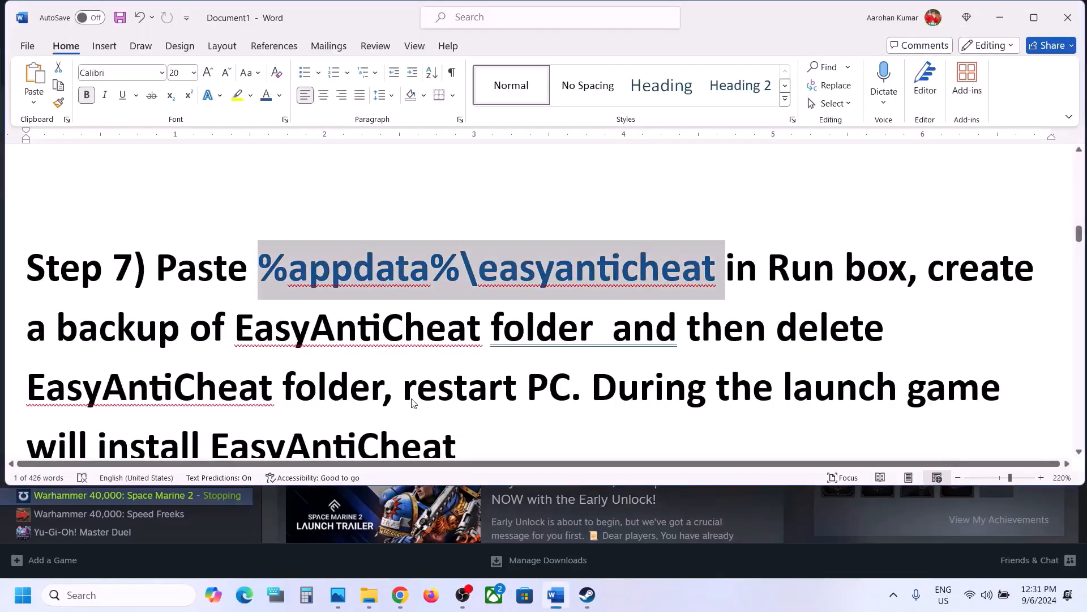
Review the Word notes on restarting the PC, disabling the VPN in Step 8, and turning off Steam Overlay in Step 9
drag(413, 402, 555, 394)
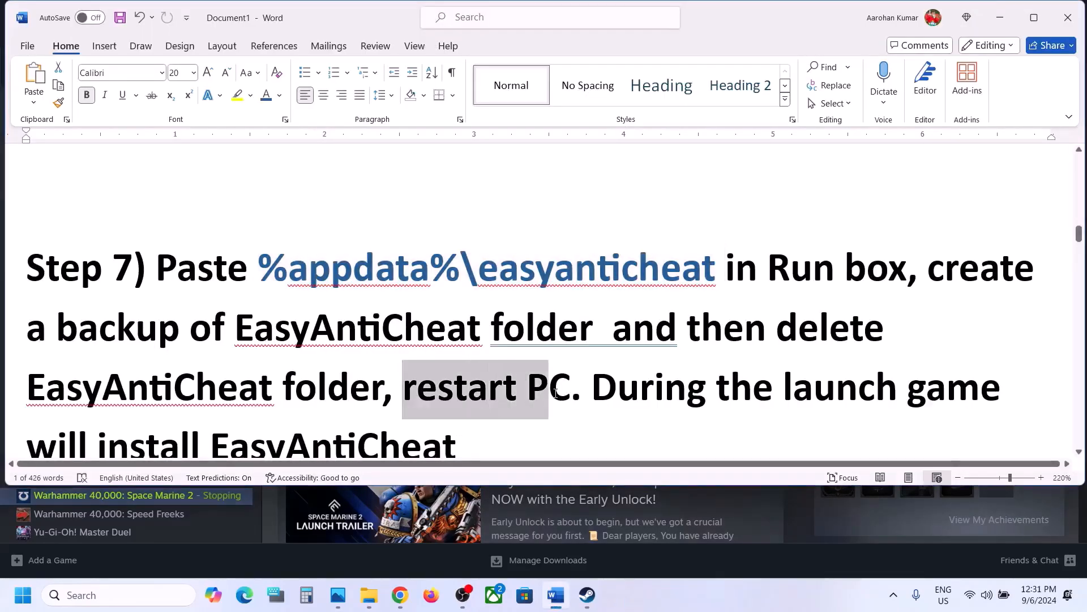
scroll(555, 393, down, 5)
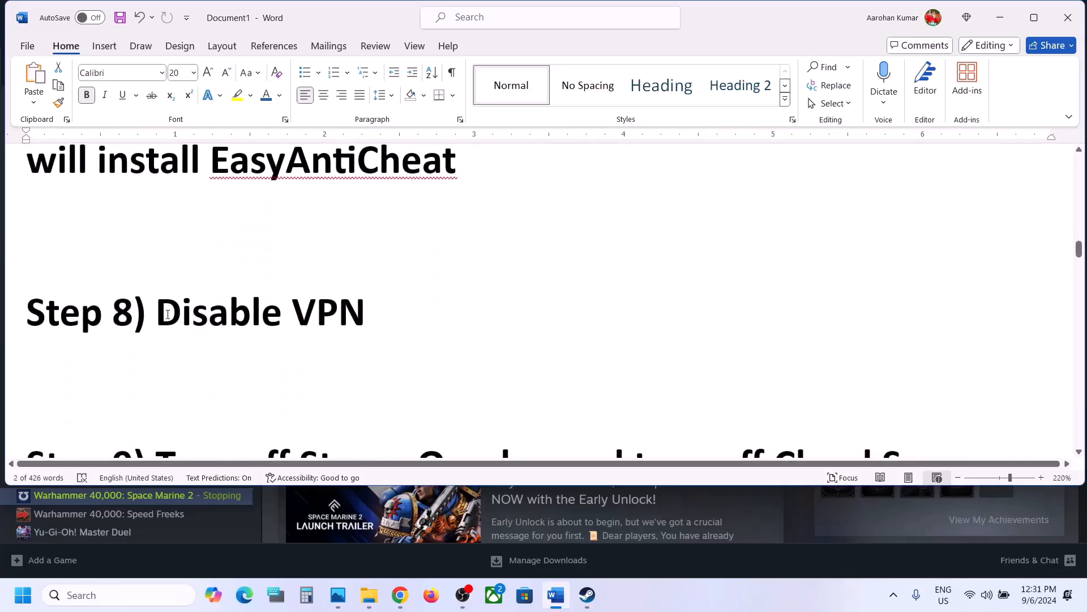
drag(168, 315, 367, 302)
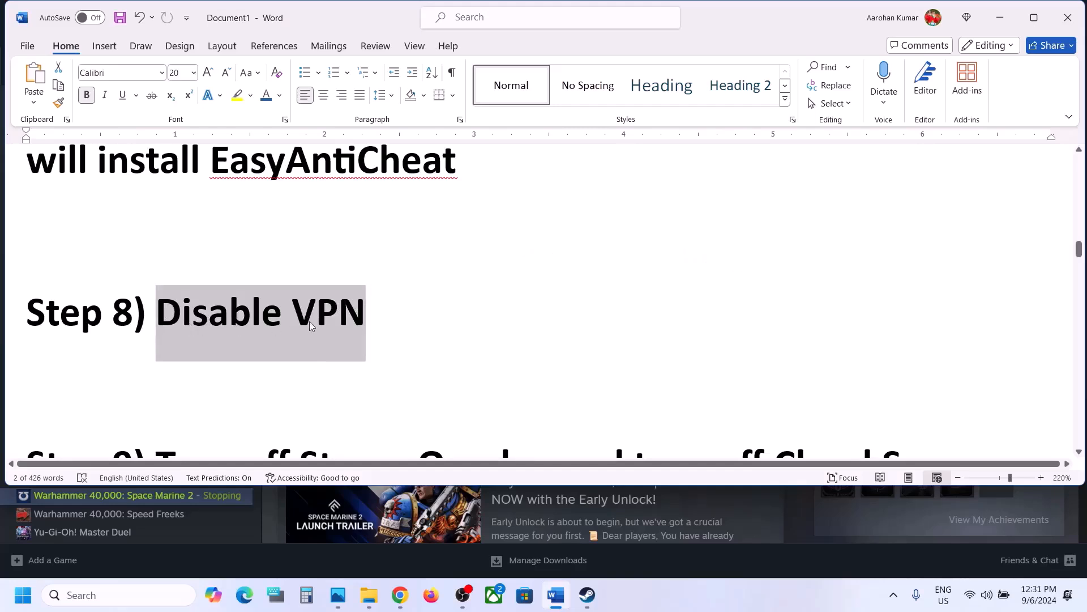
scroll(380, 328, down, 3)
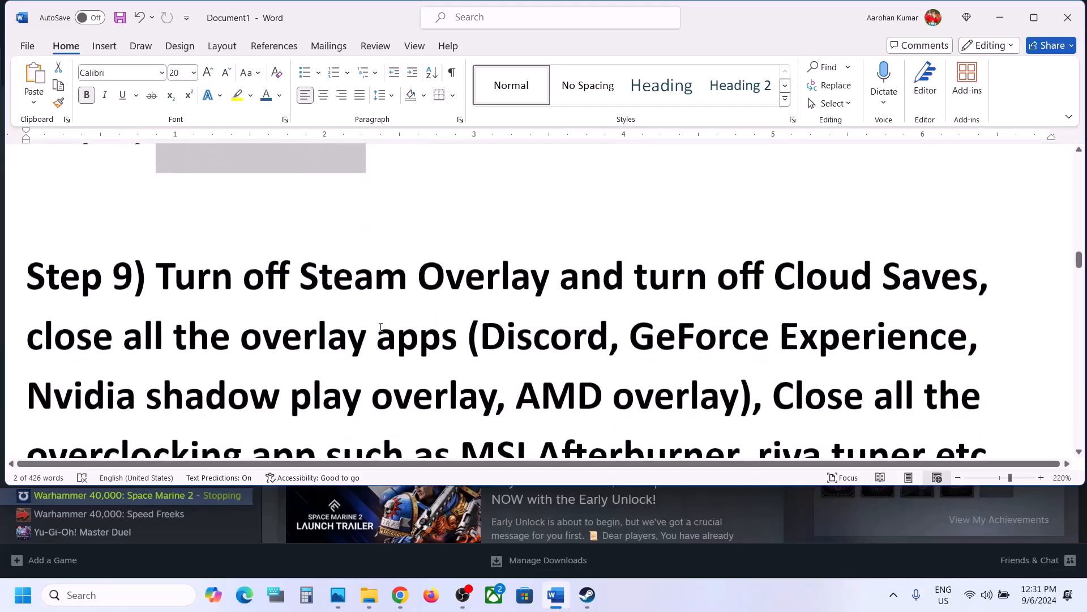
drag(158, 244, 558, 252)
Open the Steam properties of Warhammer 40,000: Space Marine 2 and make sure the in-game Steam Overlay is turned off
click(797, 509)
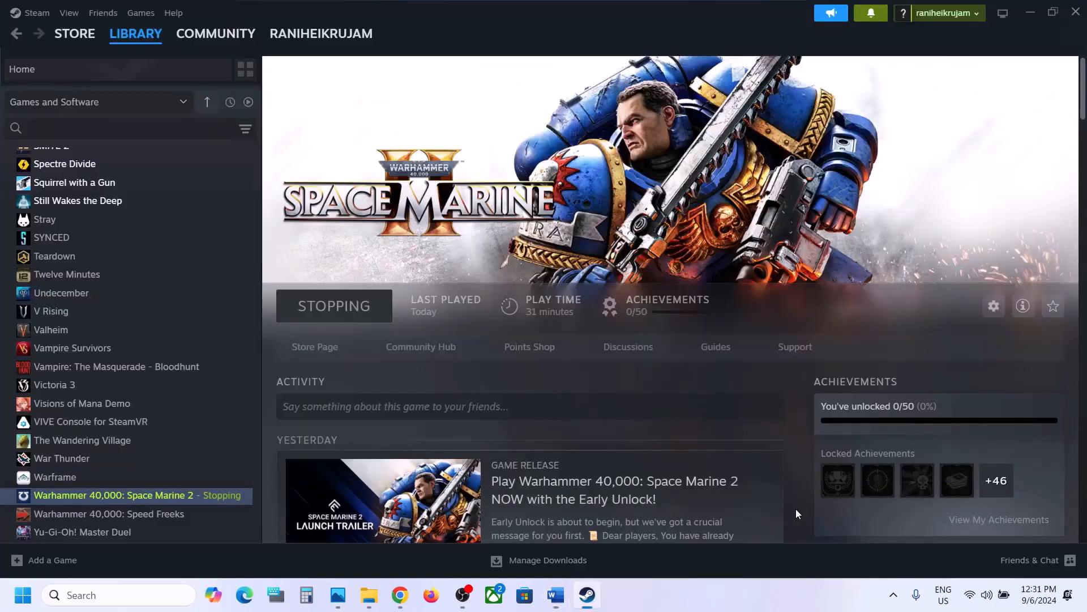
right_click(158, 495)
click(224, 480)
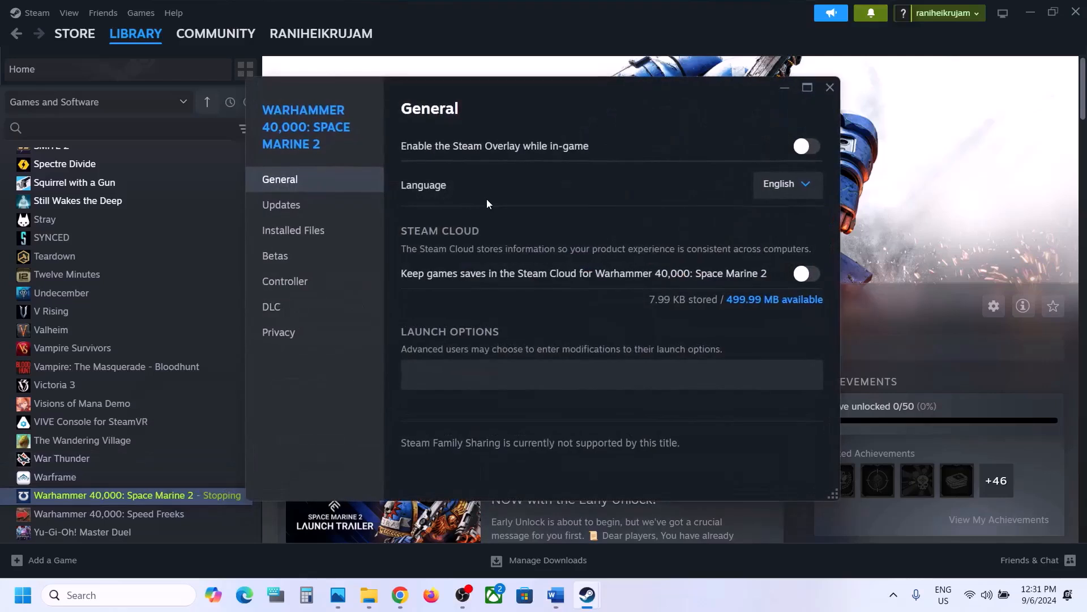
click(813, 146)
click(807, 147)
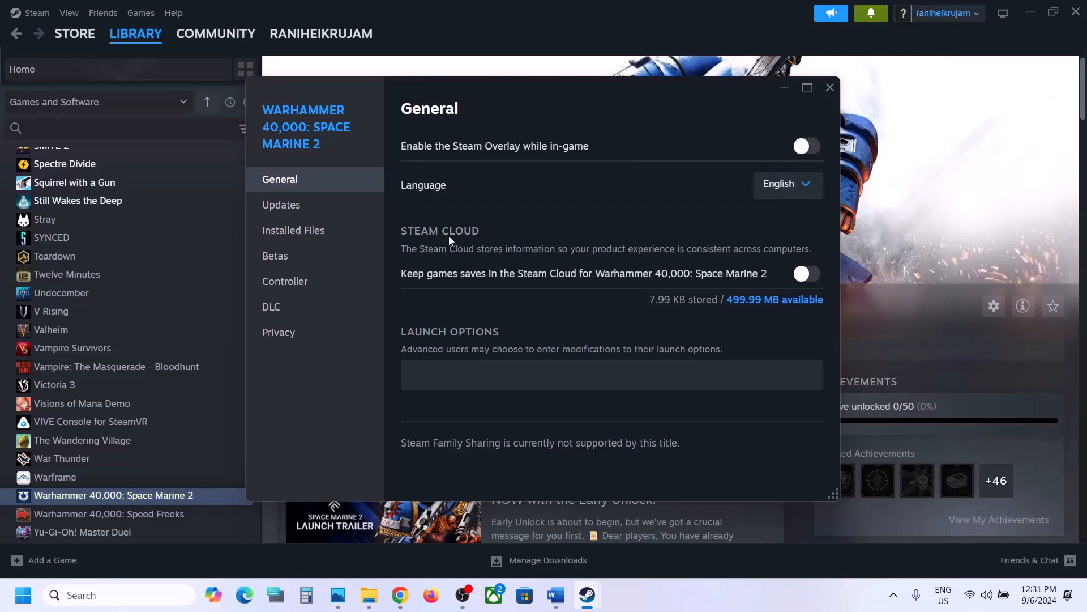
Toggle Steam Cloud saves for Space Marine 2, leave them turned on, and close the game's properties
click(803, 275)
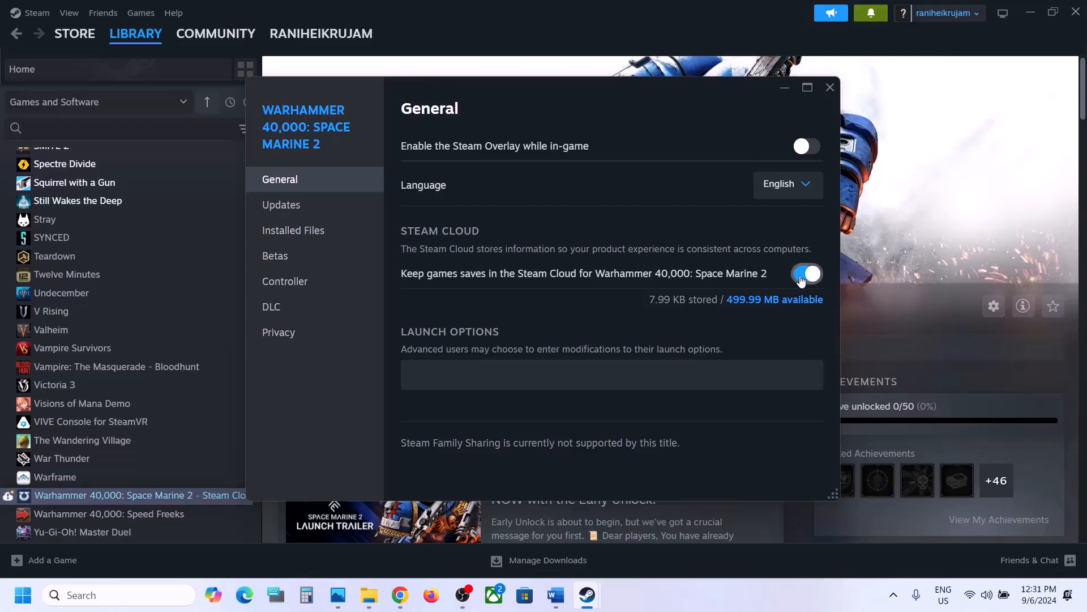
click(801, 277)
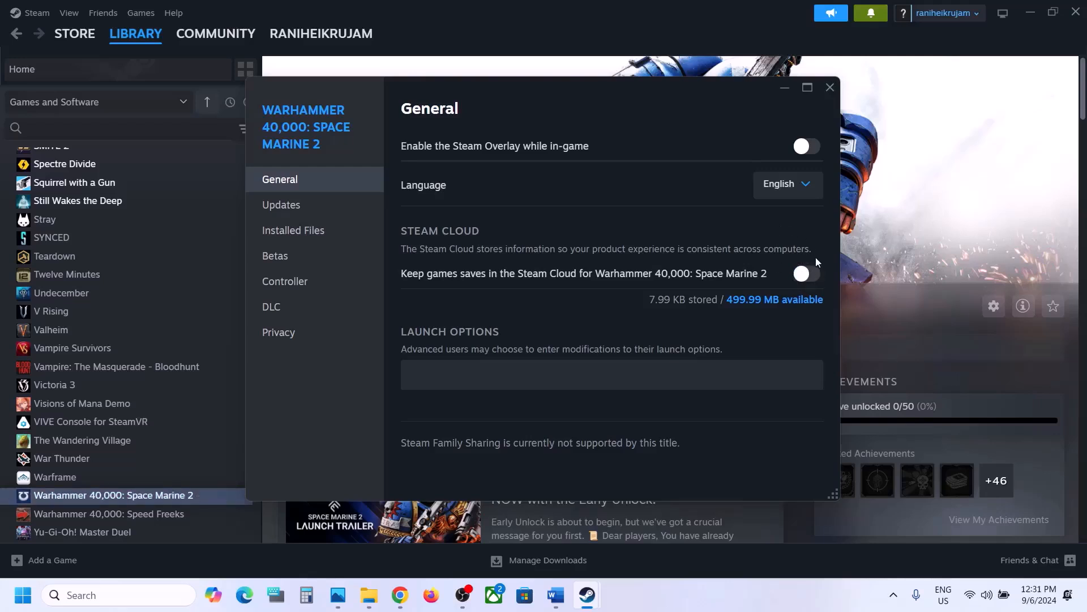
click(815, 275)
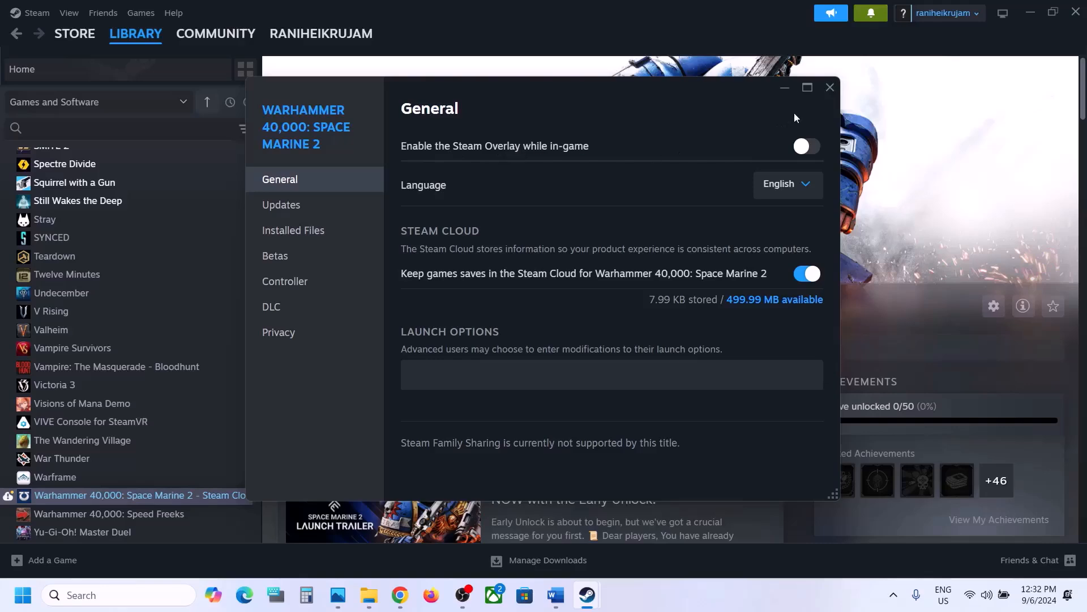
click(825, 86)
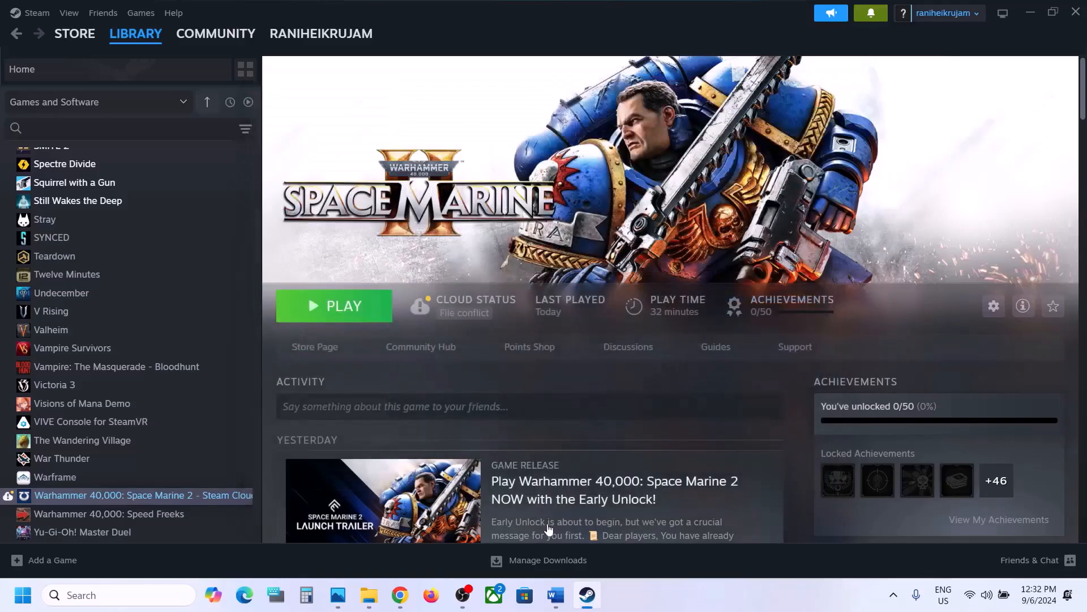
Return to the Word notes and review Step 9's advice on closing overlay apps and overclocking apps such as MSI Afterburner and riva tuner
click(559, 596)
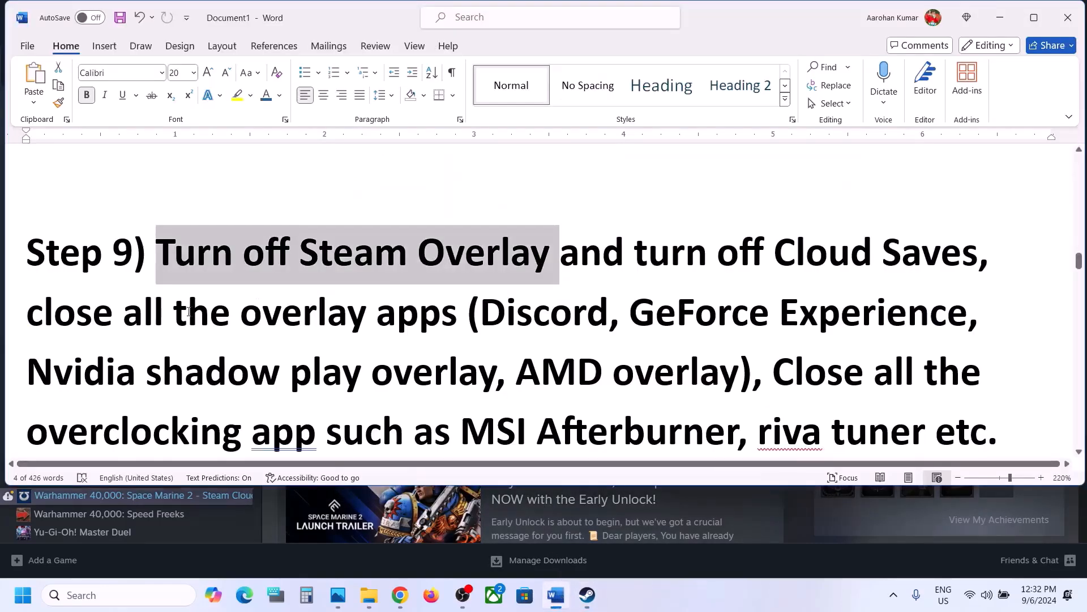
drag(479, 302, 886, 301)
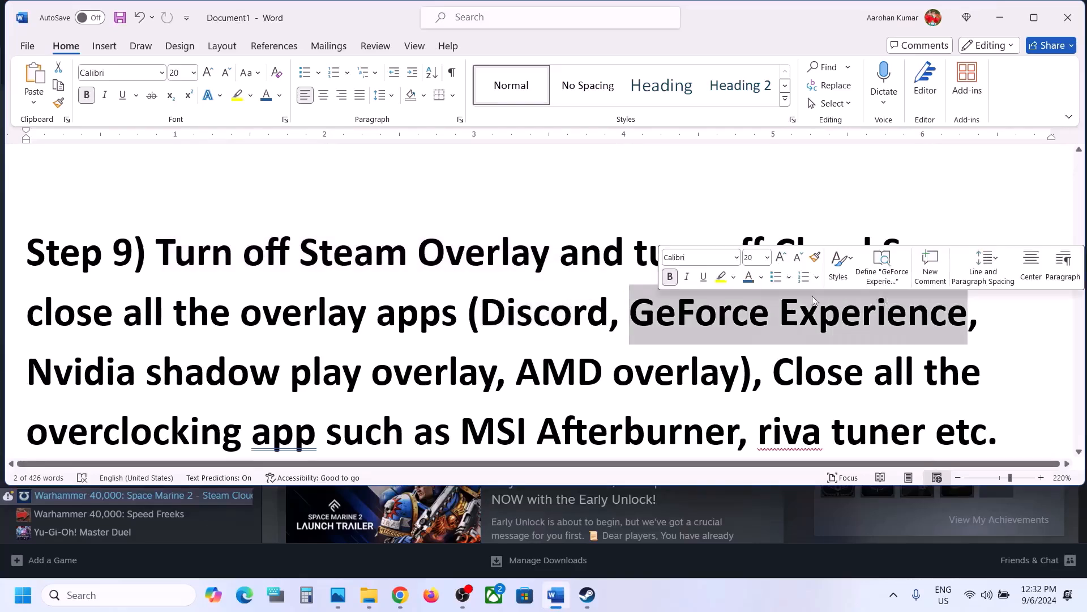
drag(36, 310, 460, 425)
scroll(721, 367, down, 1)
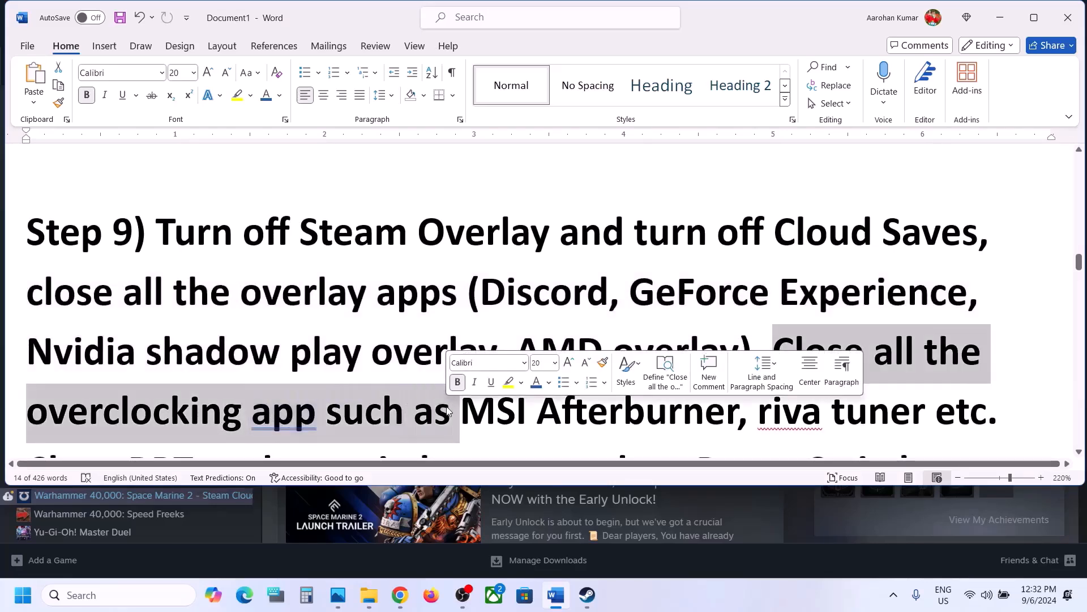
scroll(475, 349, down, 1)
drag(475, 349, 904, 357)
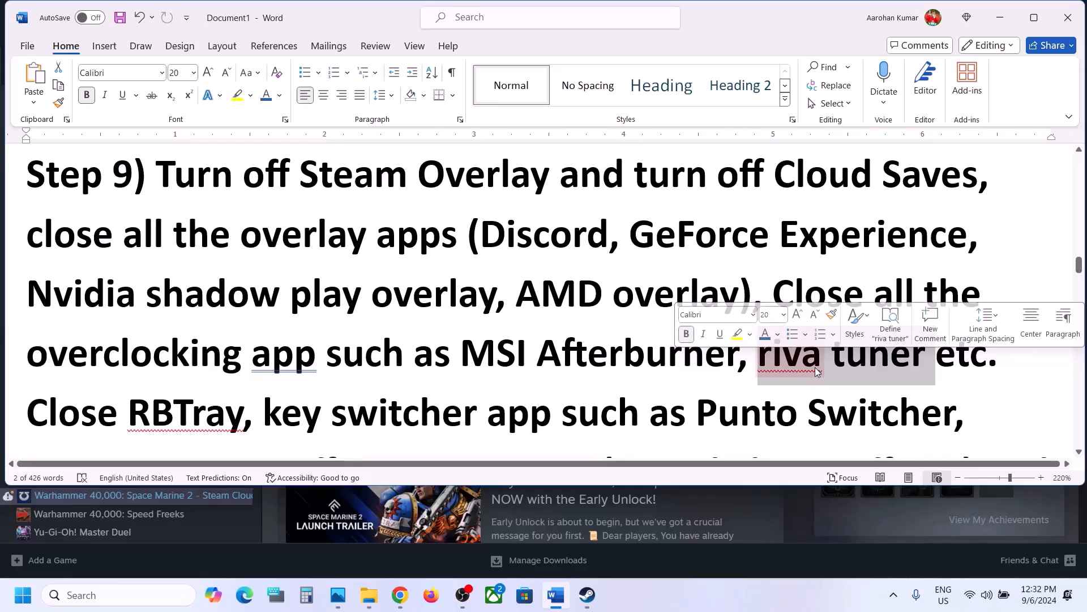
click(776, 300)
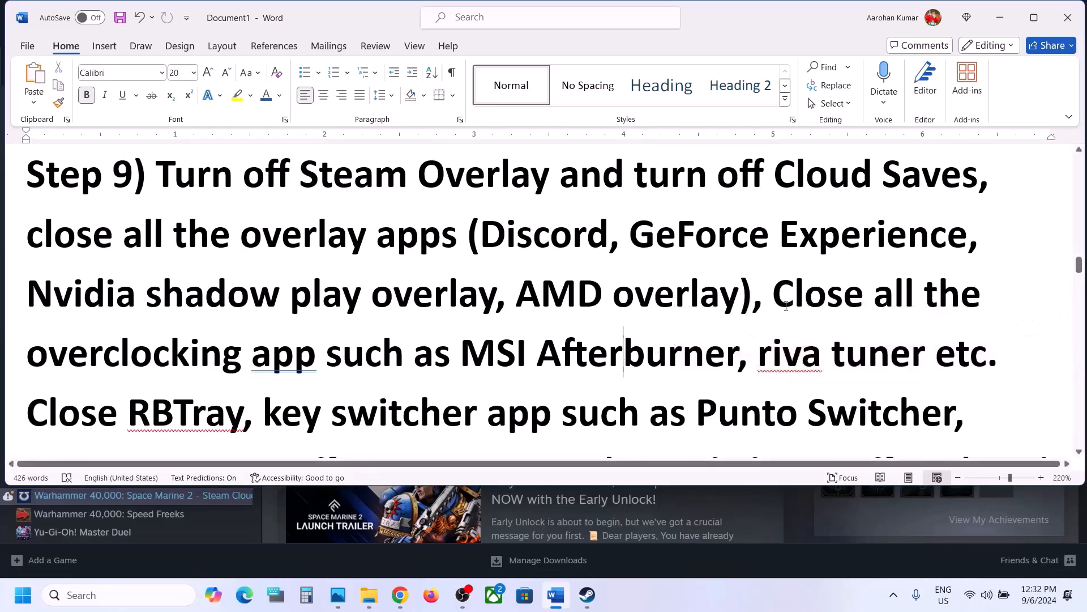
drag(774, 295, 880, 370)
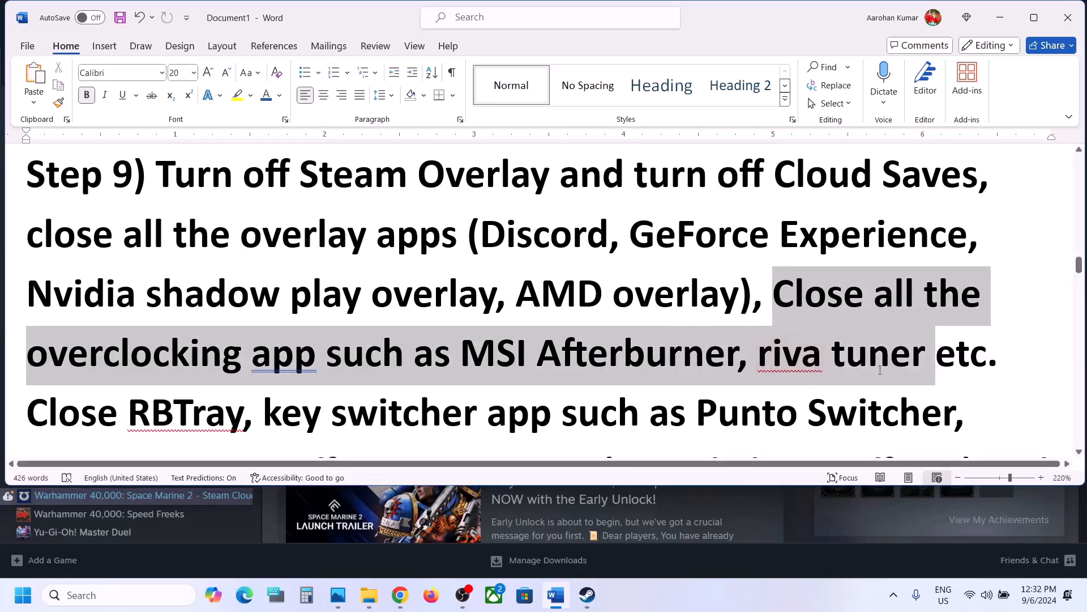
drag(954, 363, 1004, 365)
scroll(212, 354, down, 2)
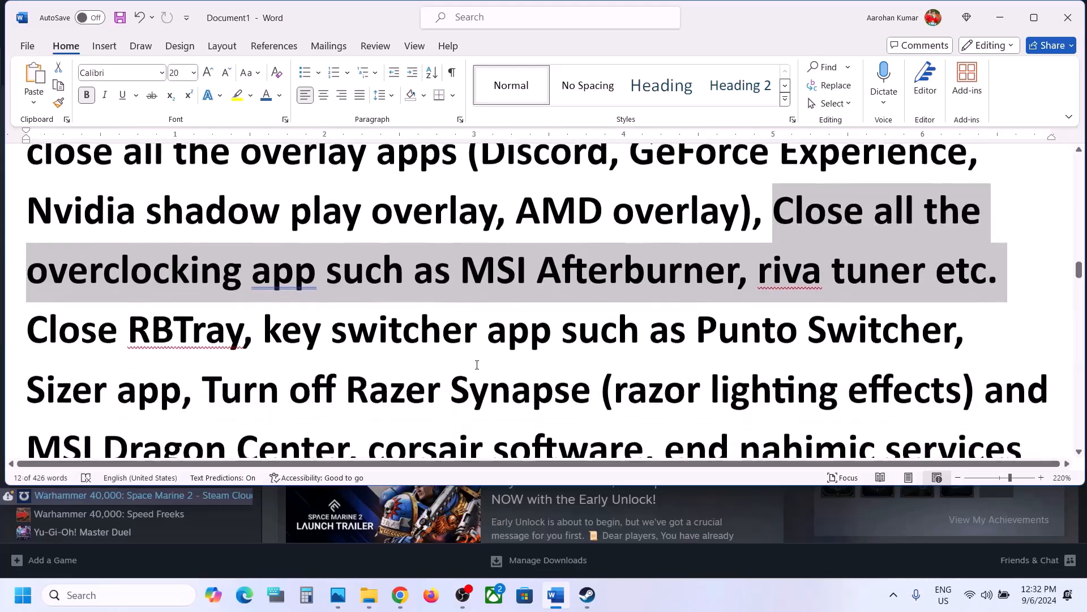
Review Step 9's advice in the Word notes on closing RBTray, key switchers such as Punto Switcher, and the Sizer app
drag(36, 322, 188, 366)
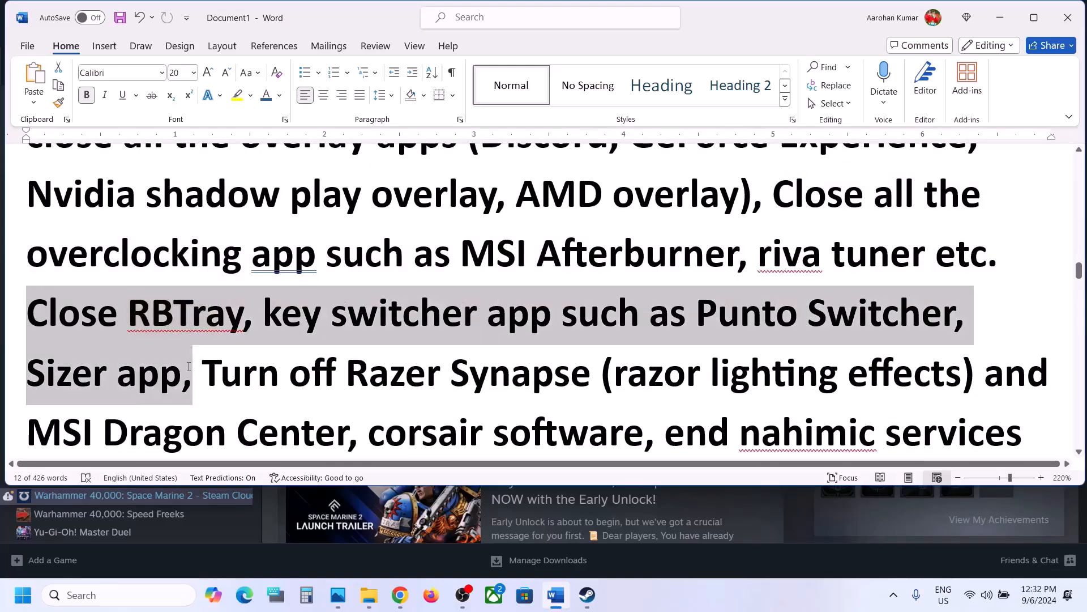
click(189, 366)
drag(129, 313, 955, 311)
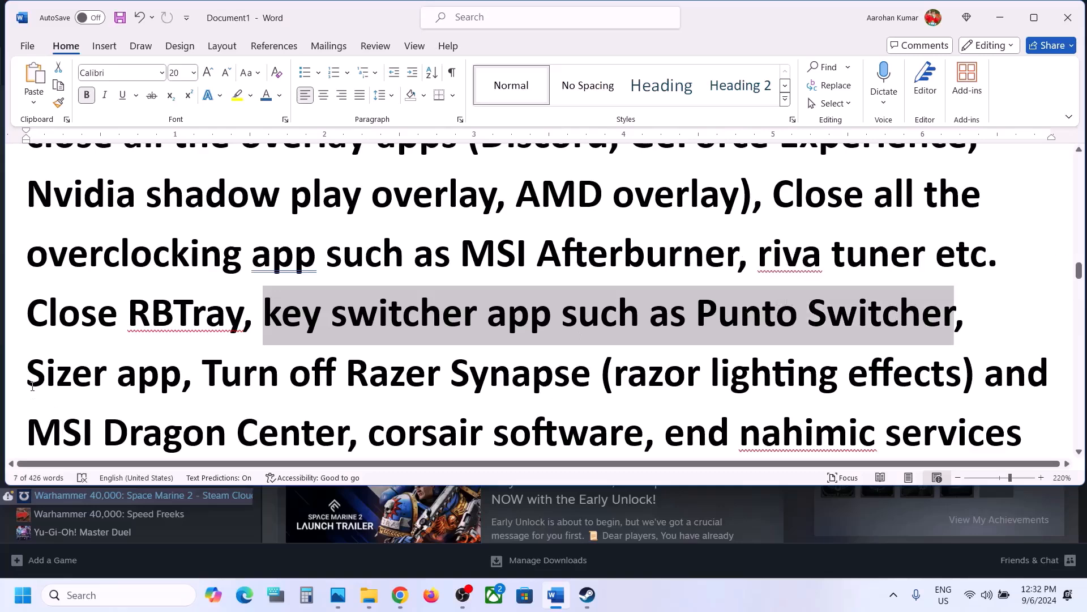
drag(57, 380, 177, 378)
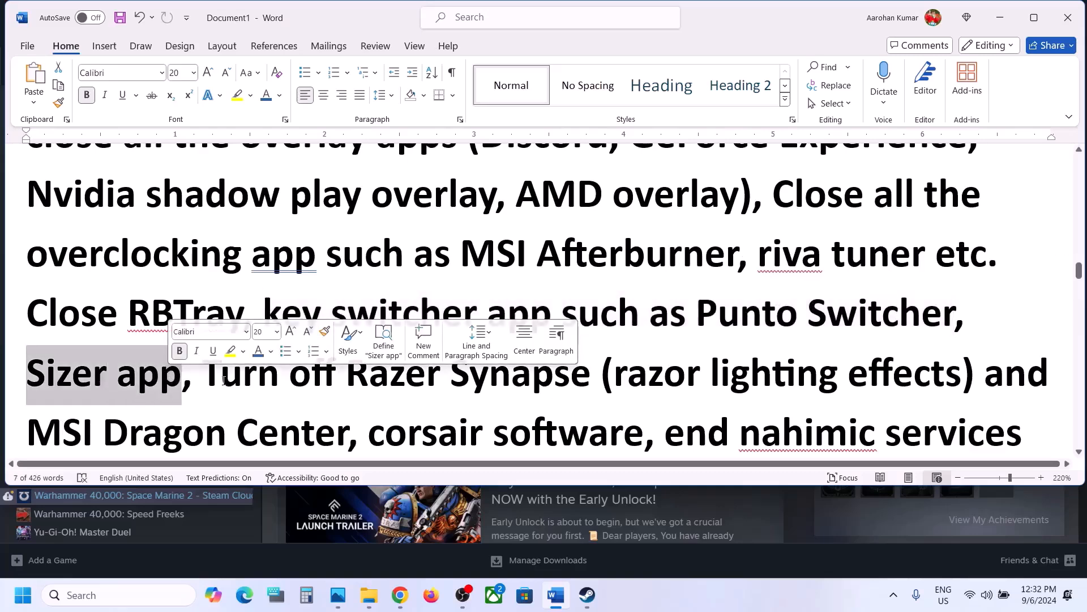
drag(27, 313, 444, 386)
scroll(453, 374, down, 2)
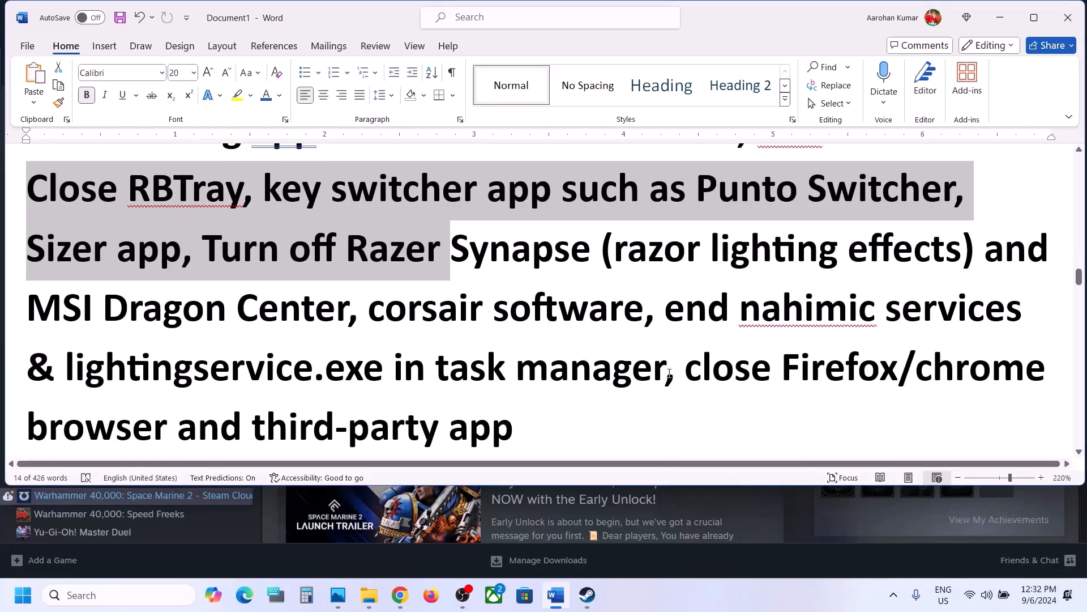
Review the rest of Step 9, from turning off Razer Synapse and ending nahimic services to closing browsers and third-party apps
drag(666, 372, 239, 248)
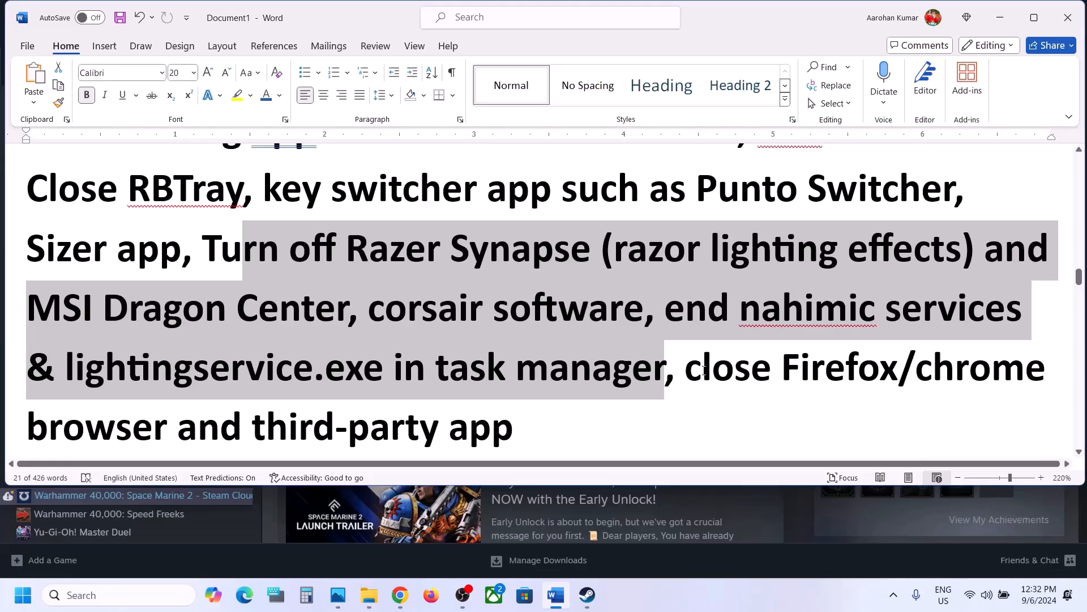
drag(689, 372, 213, 438)
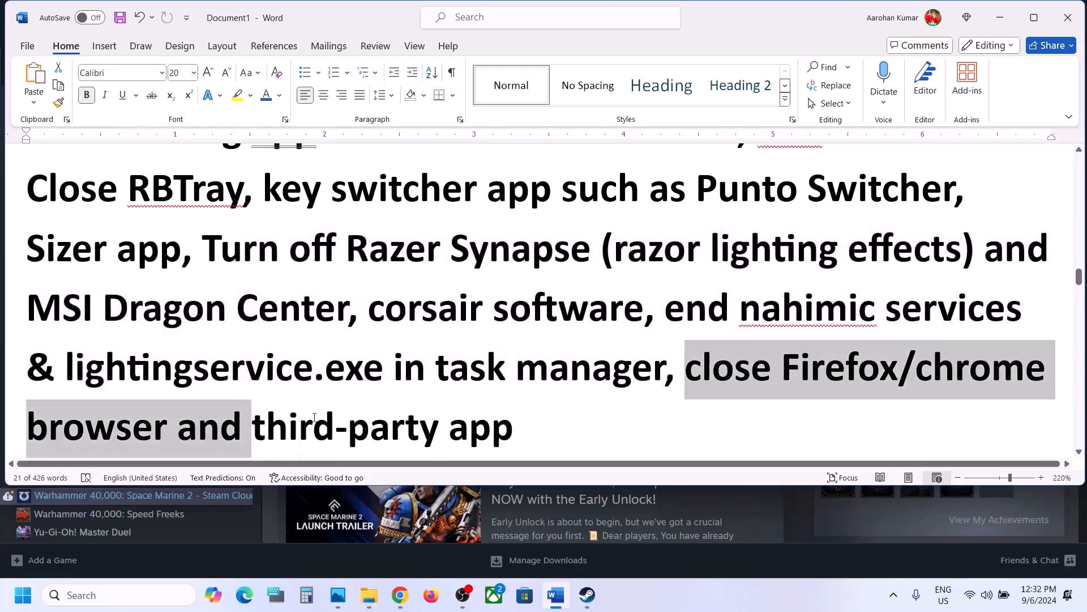
drag(315, 417, 504, 422)
click(502, 422)
scroll(503, 419, down, 1)
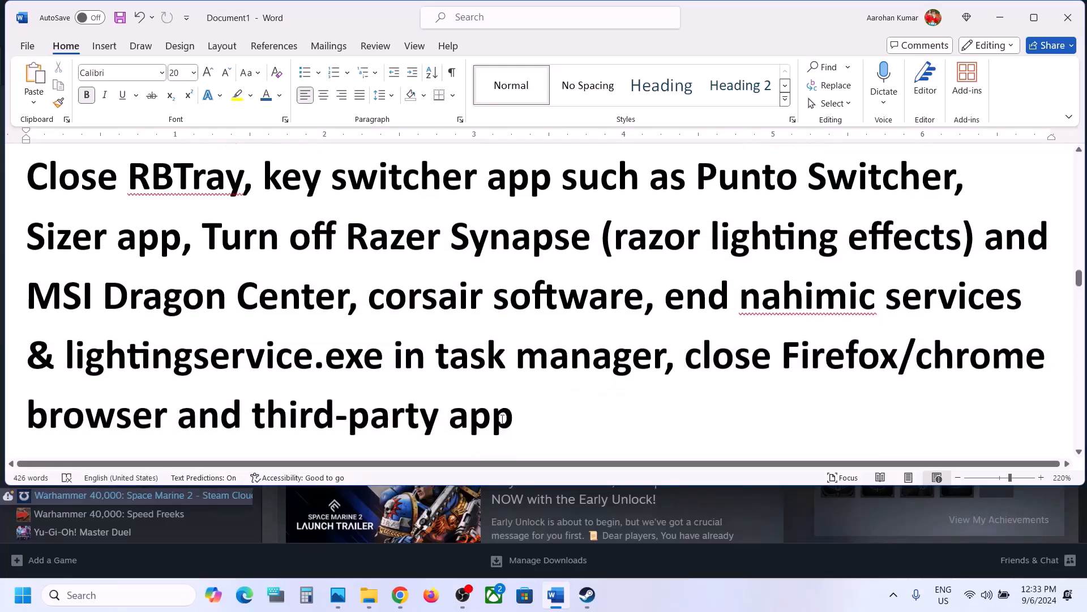
Review Step 10's advice on unplugging extra USB devices and controllers, disconnecting multiple monitors, and removing the undervolt
scroll(212, 254, down, 1)
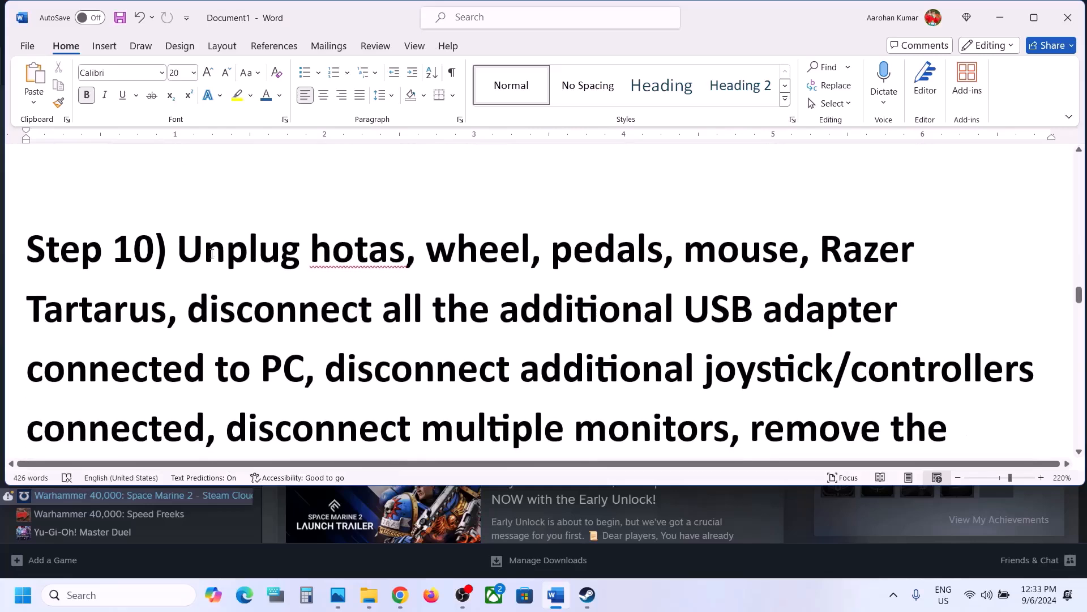
drag(202, 249, 302, 349)
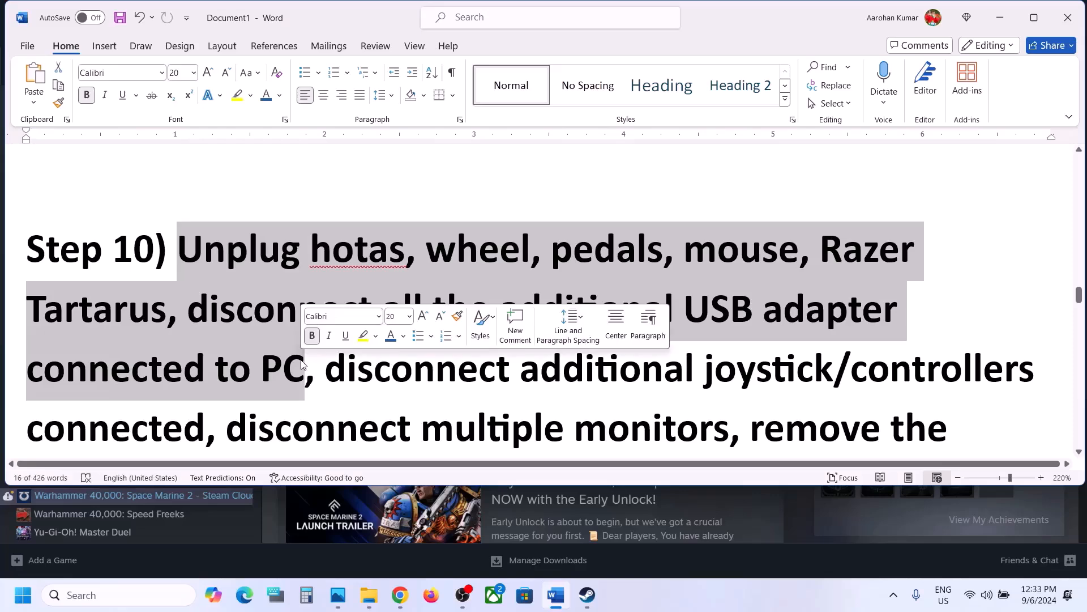
click(302, 360)
drag(238, 303, 293, 370)
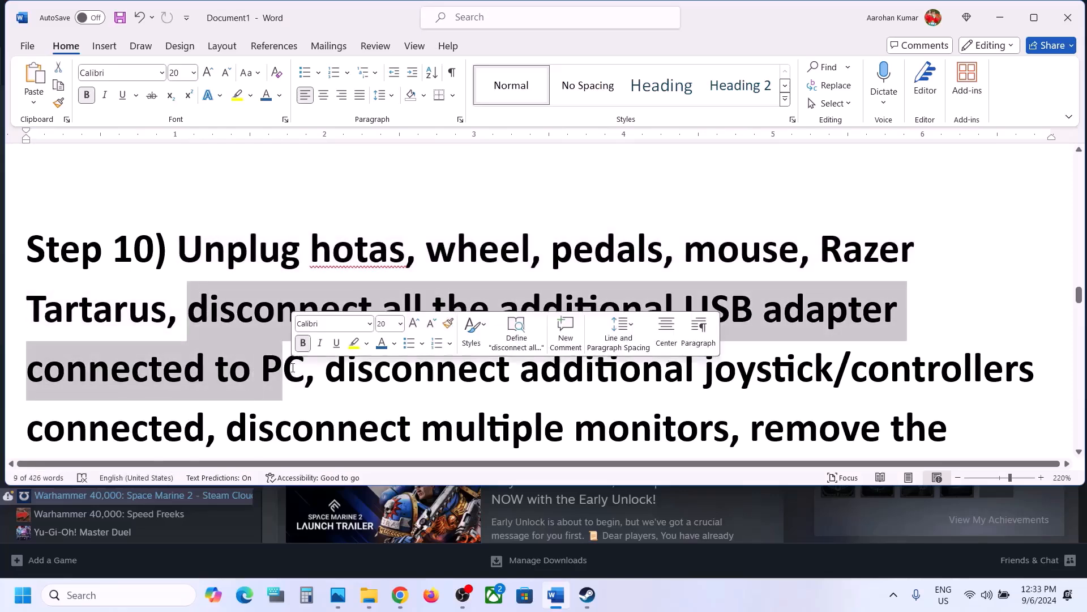
scroll(335, 278, down, 2)
drag(336, 278, 202, 333)
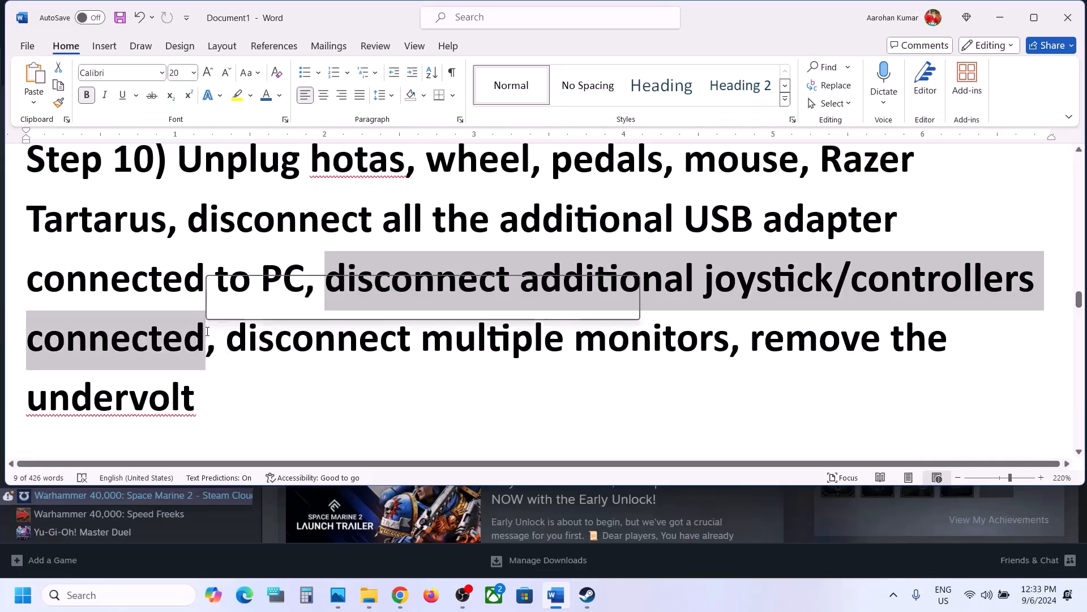
drag(235, 338, 616, 324)
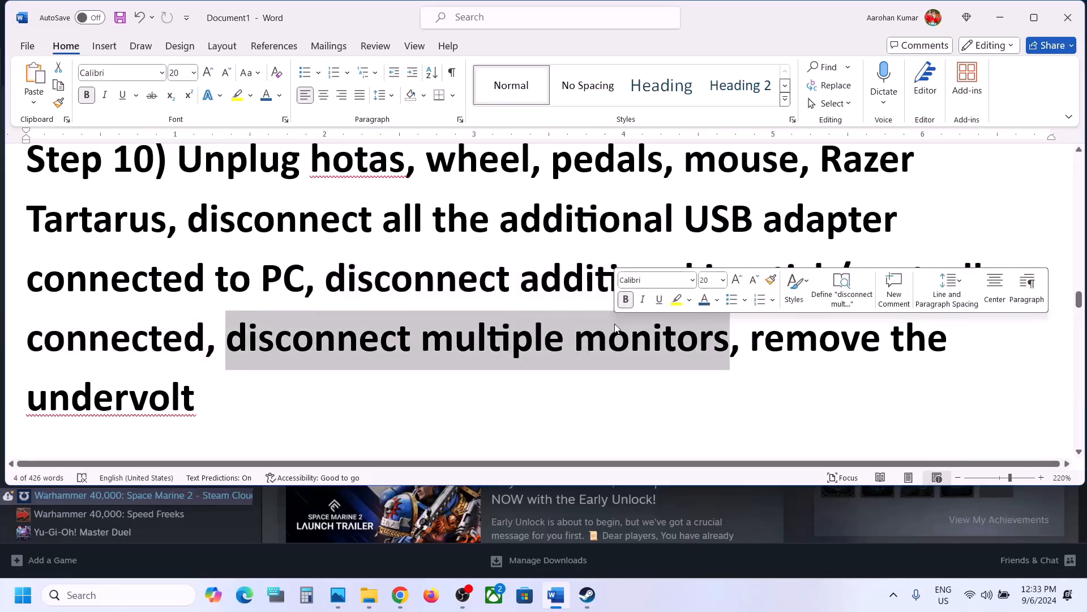
drag(746, 337, 313, 384)
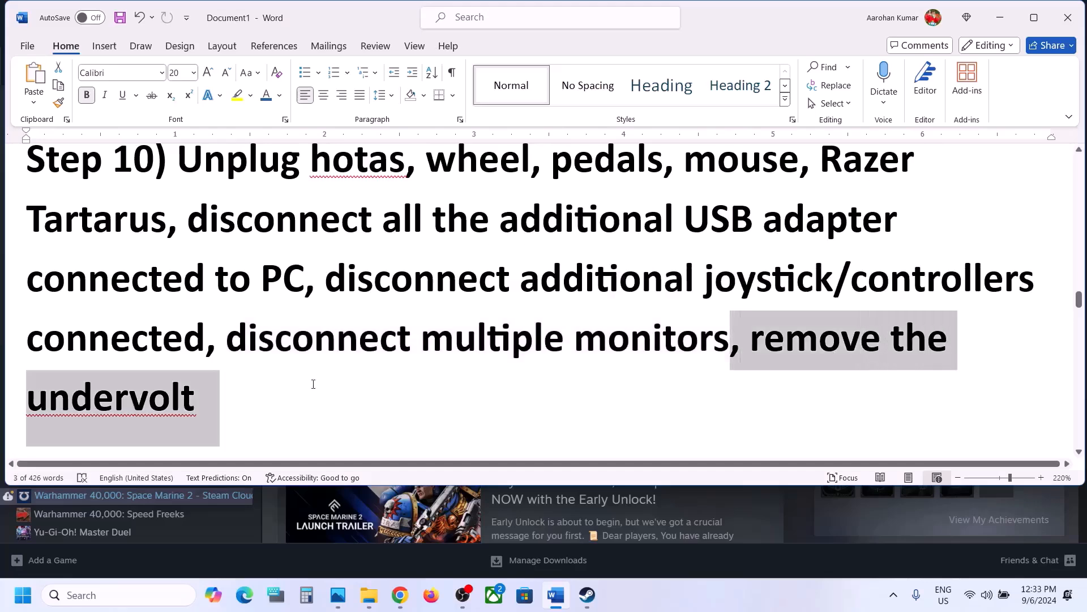
drag(229, 393, 230, 398)
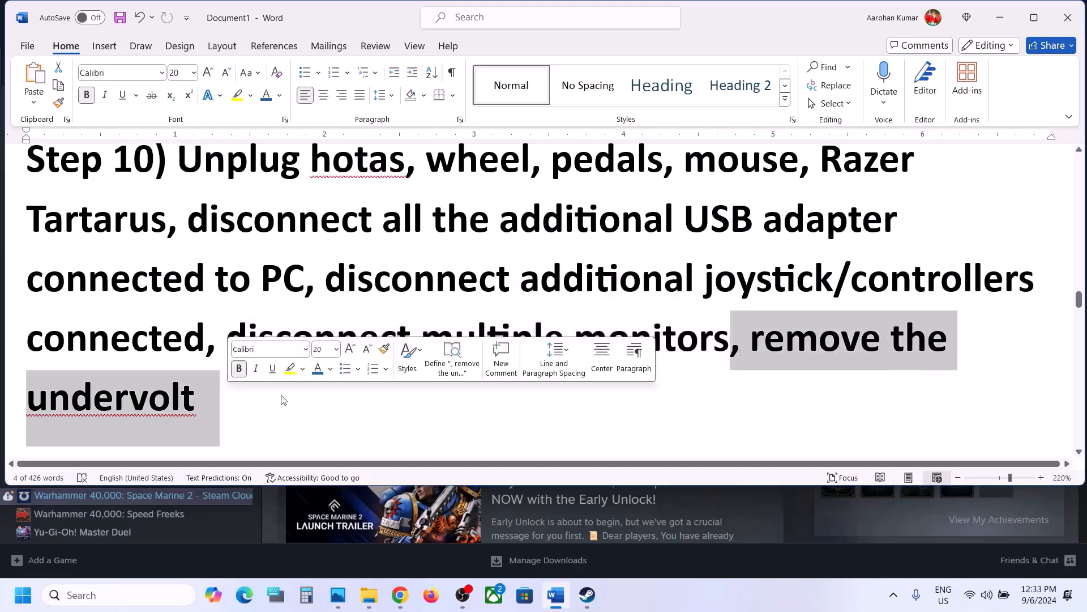
Review Step 11 on renaming the game folder in AppData and its warning about losing game progress and saved settings
scroll(283, 400, down, 5)
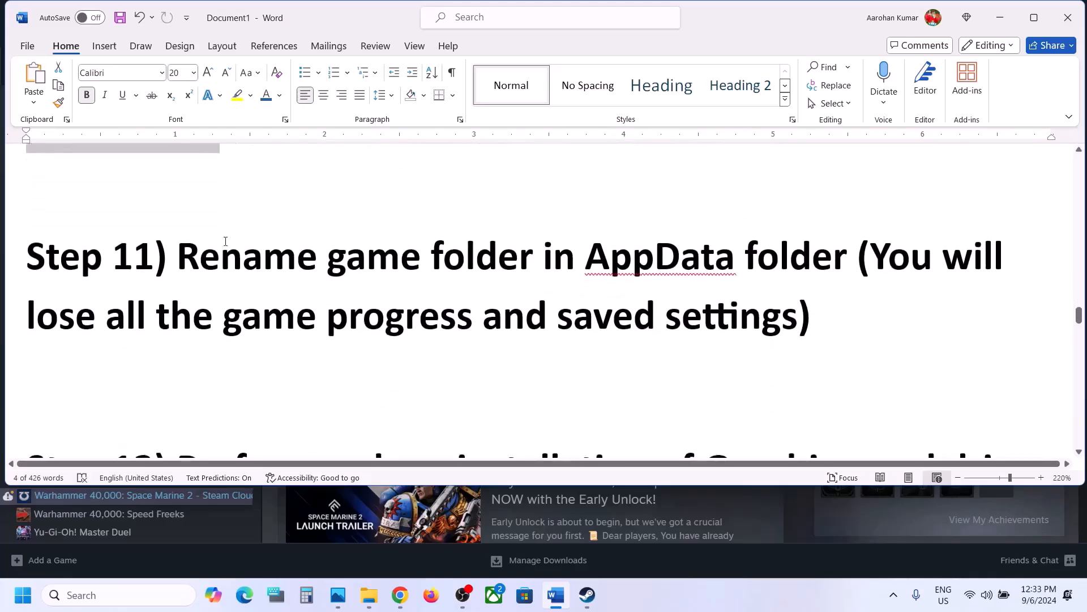
drag(225, 241, 748, 316)
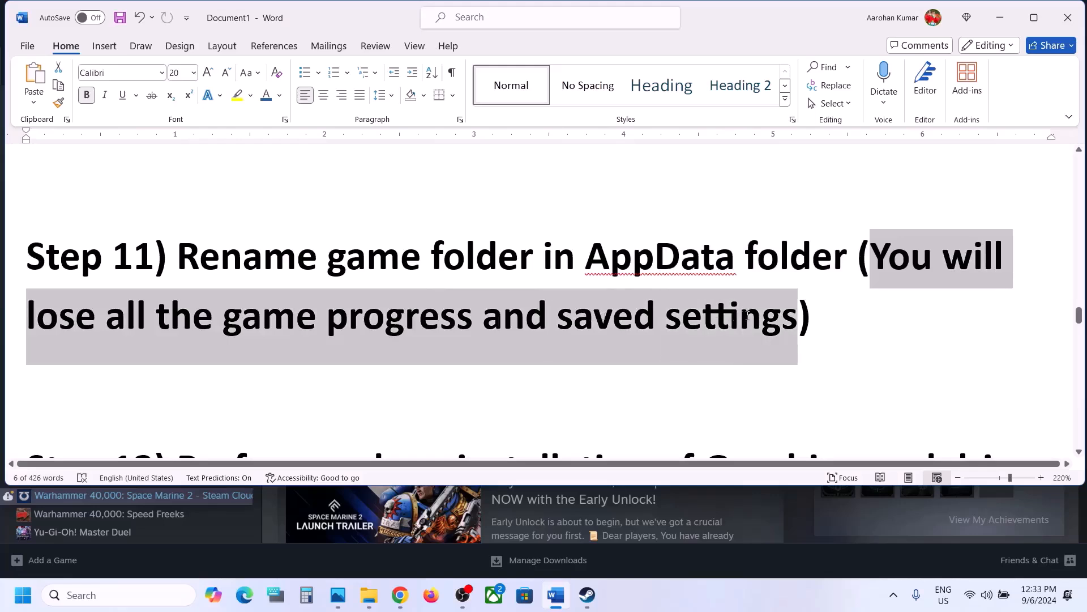
drag(748, 315, 748, 316)
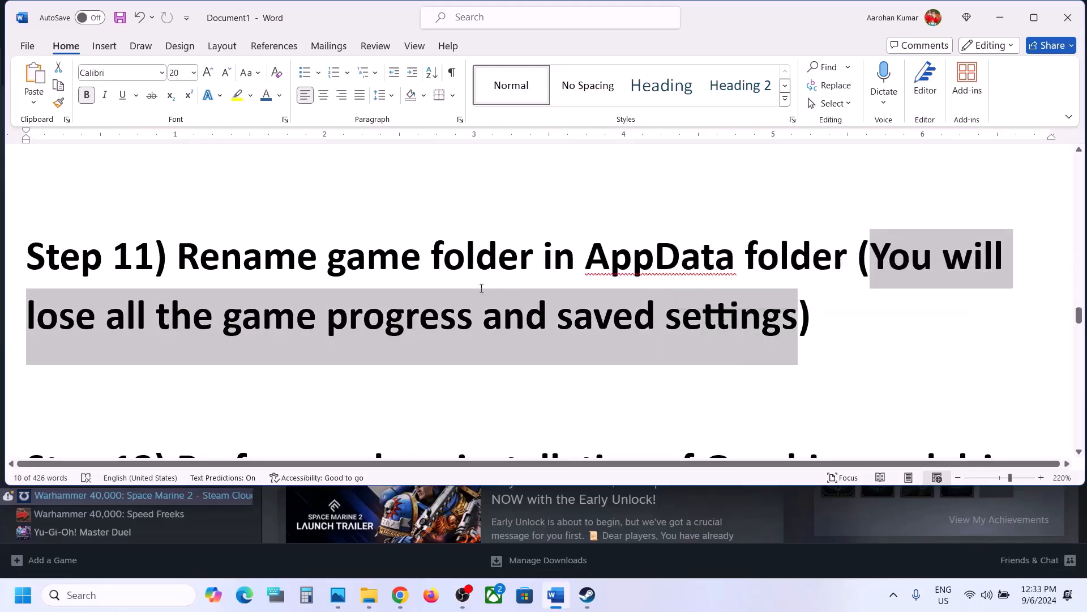
drag(261, 253, 734, 252)
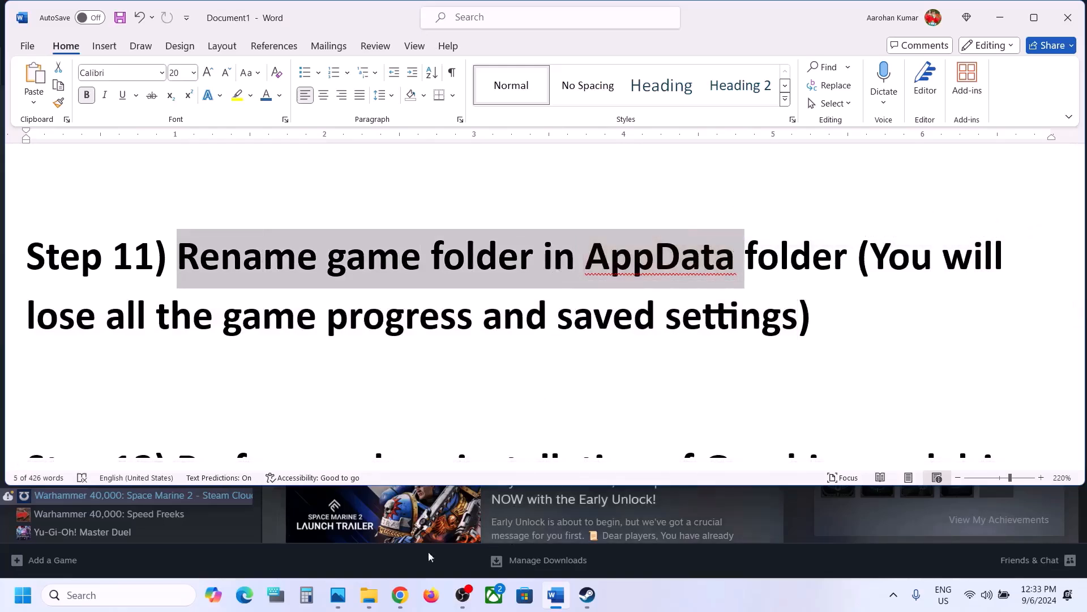
Open a new File Explorer window and browse to the user's profile folder under Users on the C: drive
right_click(368, 599)
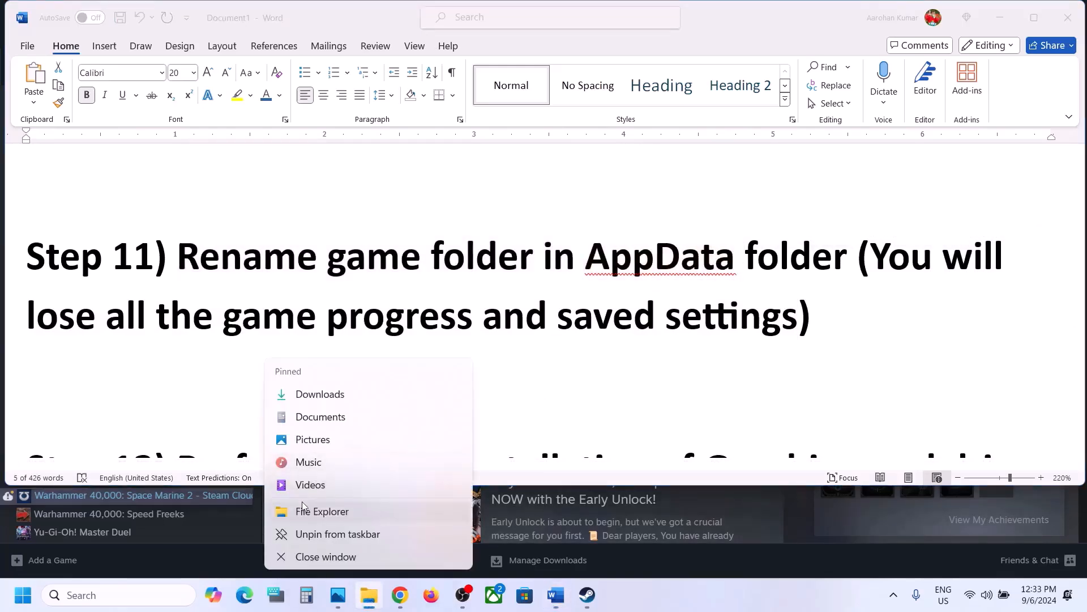
click(304, 511)
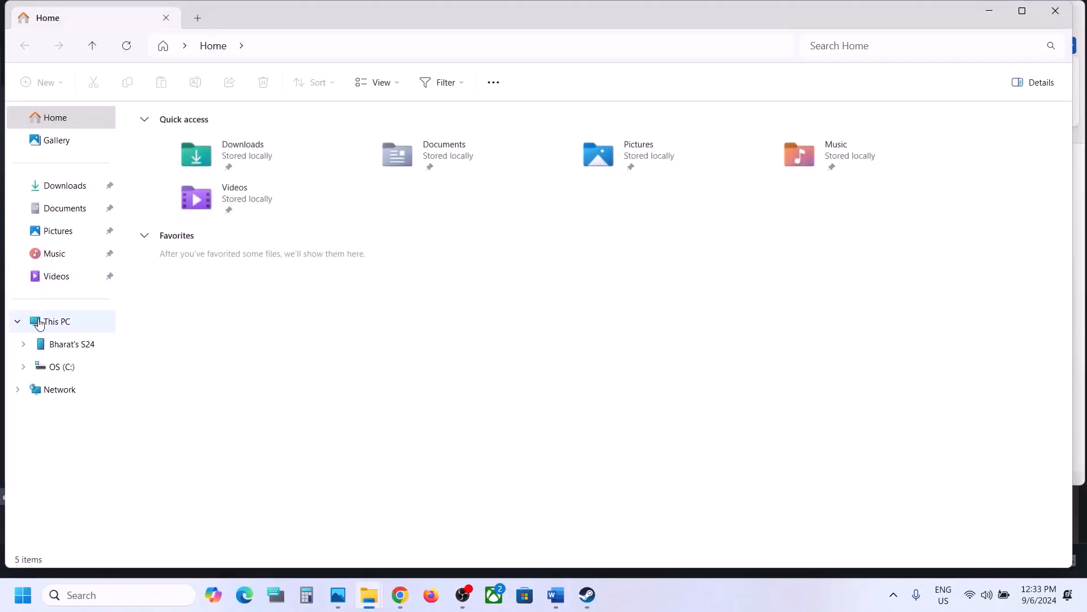
click(34, 321)
double_click(369, 137)
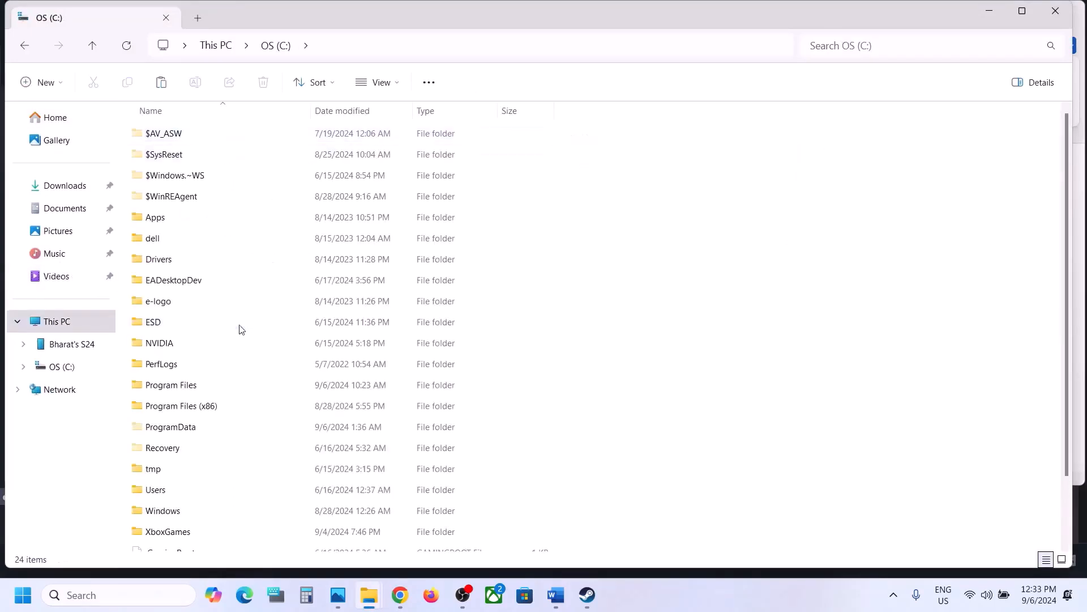
scroll(249, 374, down, 2)
double_click(169, 417)
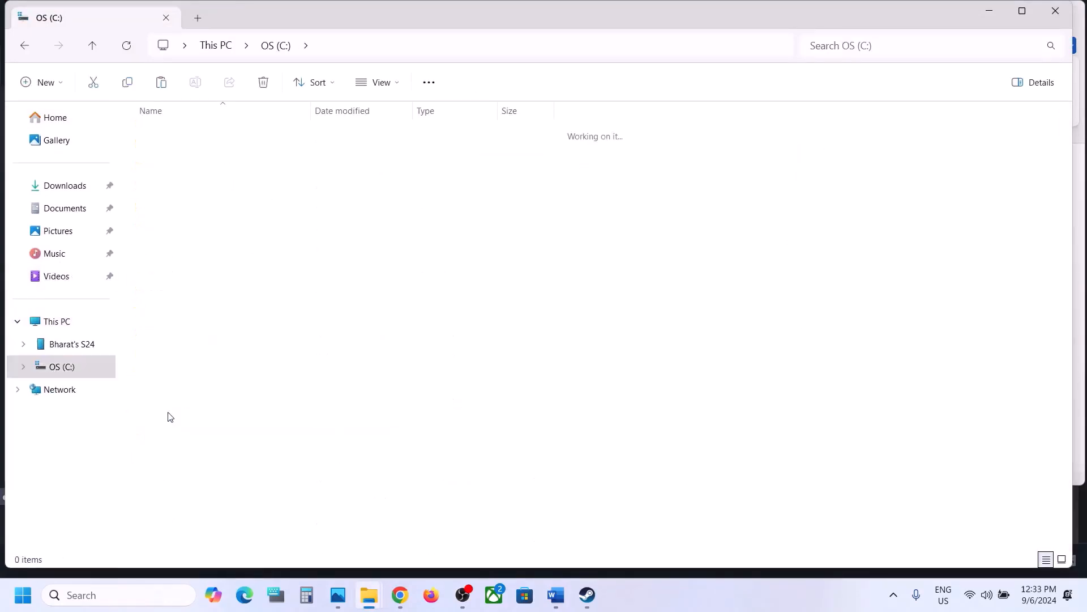
click(175, 136)
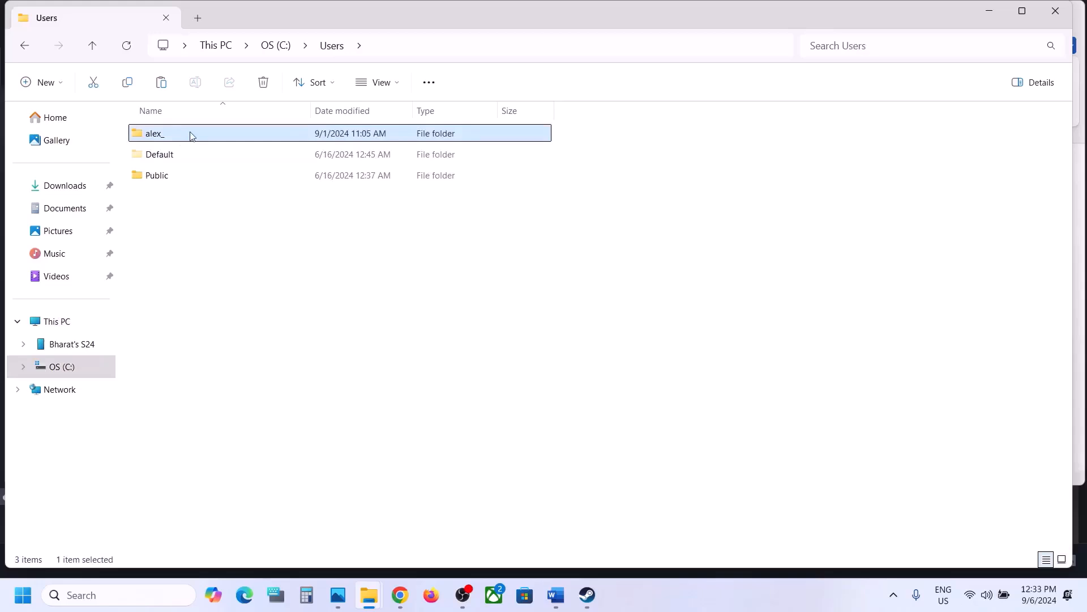
double_click(189, 134)
Check that hidden items are shown in the profile folder and open its AppData folder
click(174, 260)
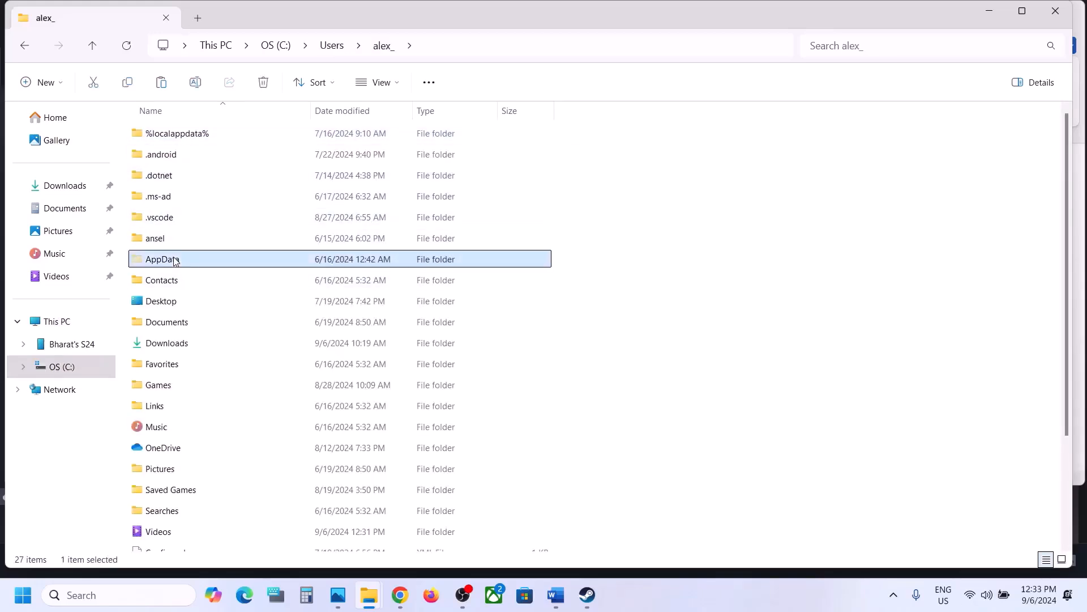
click(378, 83)
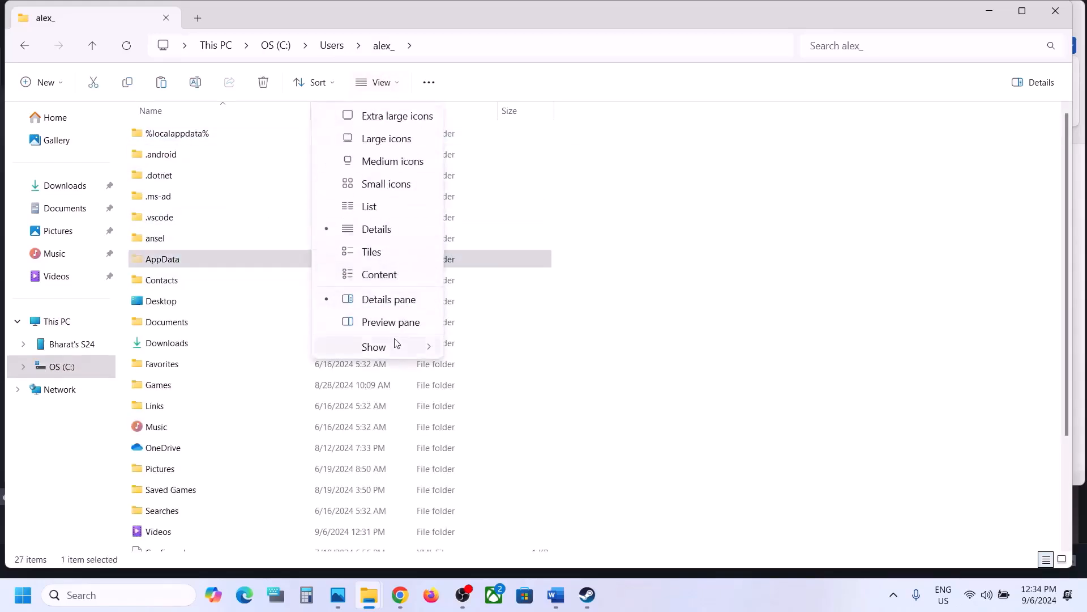
mouse_move(395, 346)
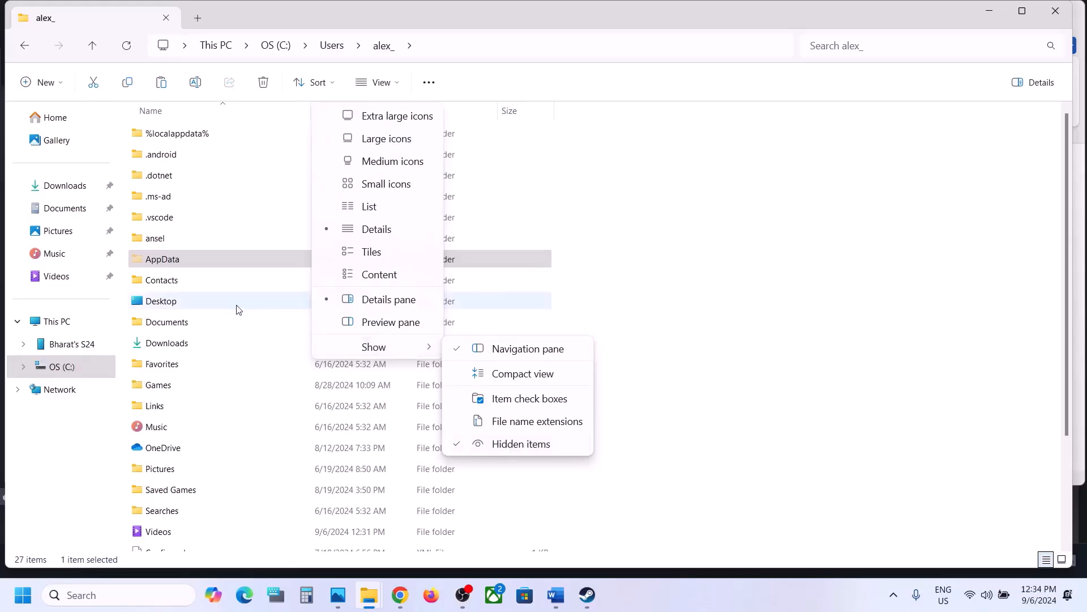
double_click(186, 260)
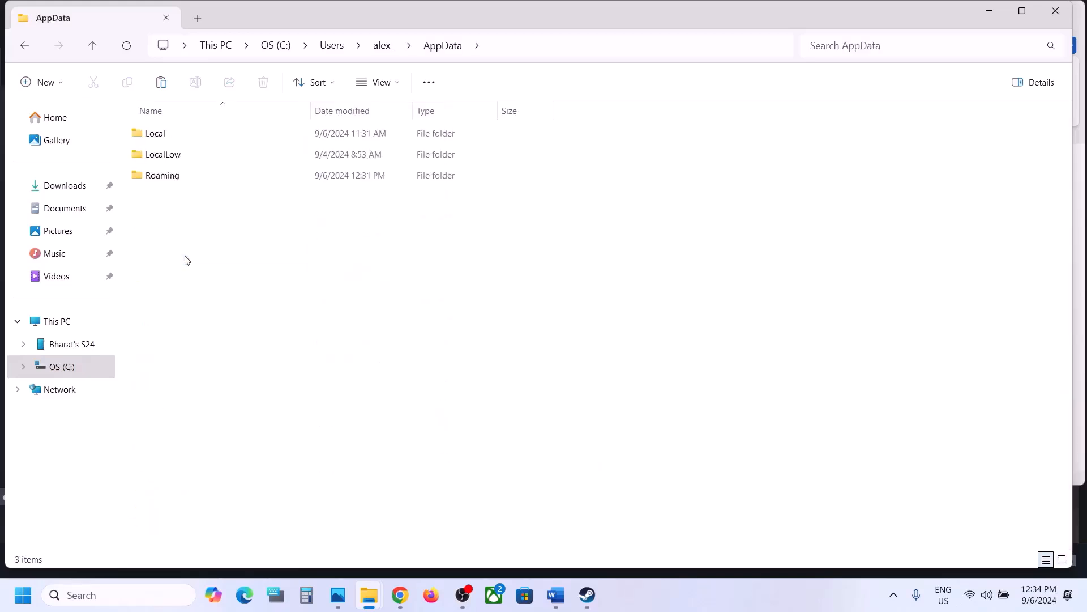
Browse to Local > Saber, look inside the Space Marine 2 folder, and return to the Saber folder
double_click(161, 134)
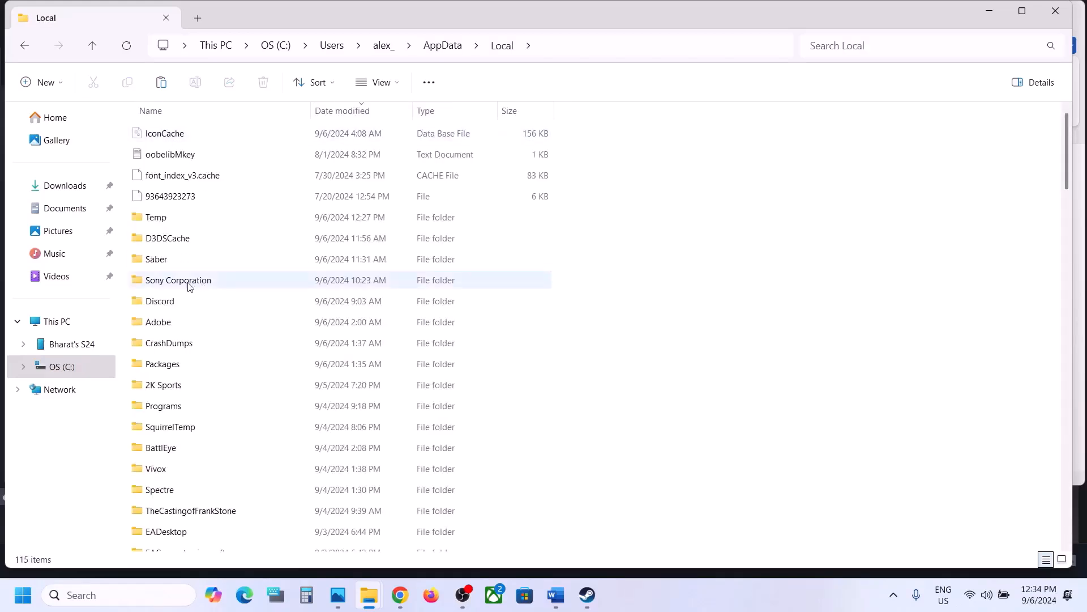
click(162, 266)
double_click(177, 263)
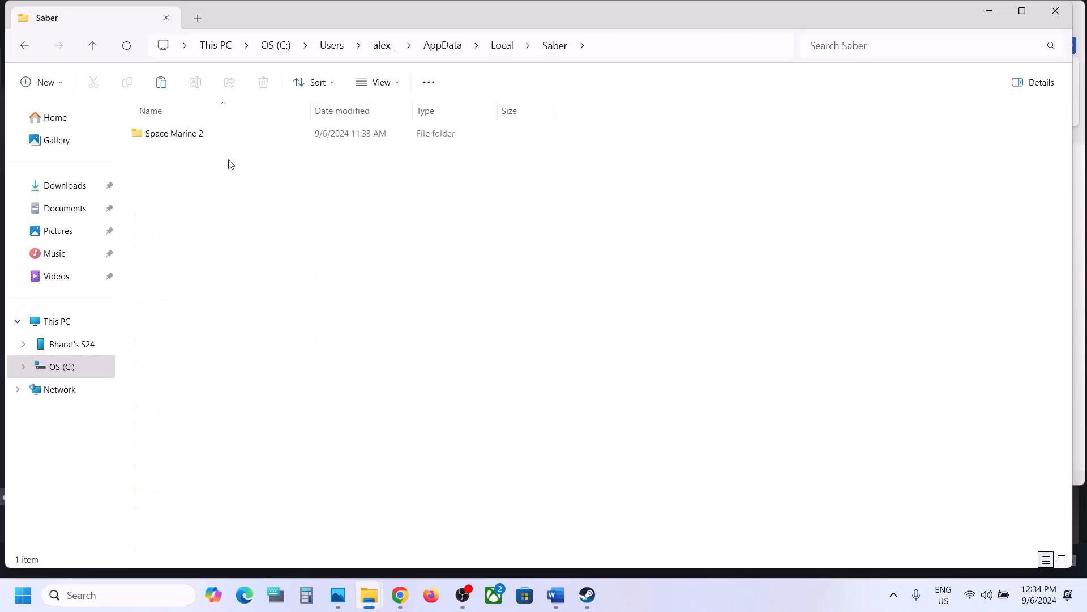
double_click(186, 137)
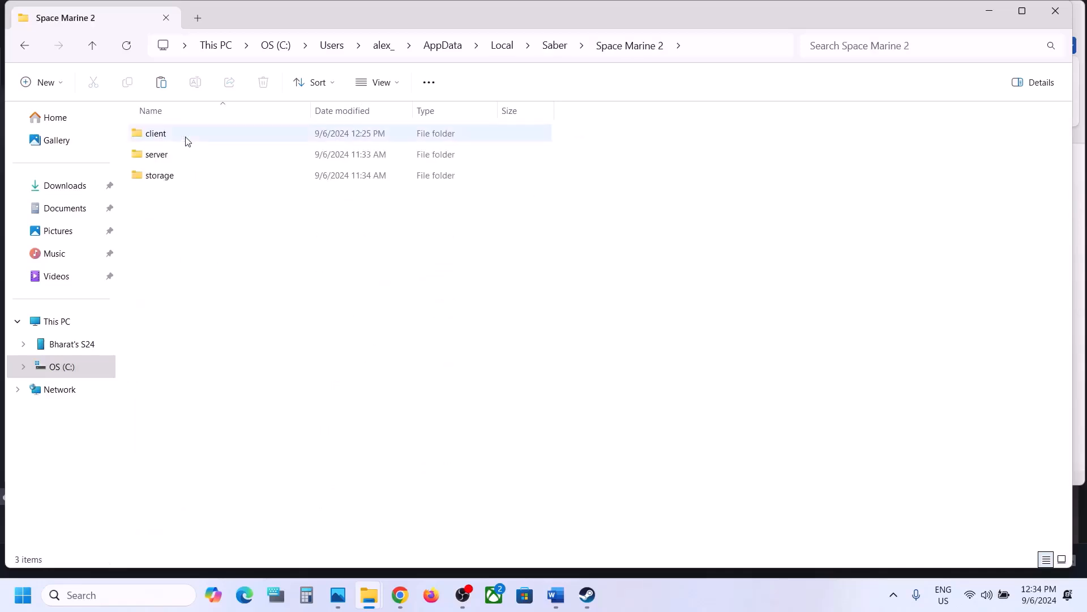
click(91, 48)
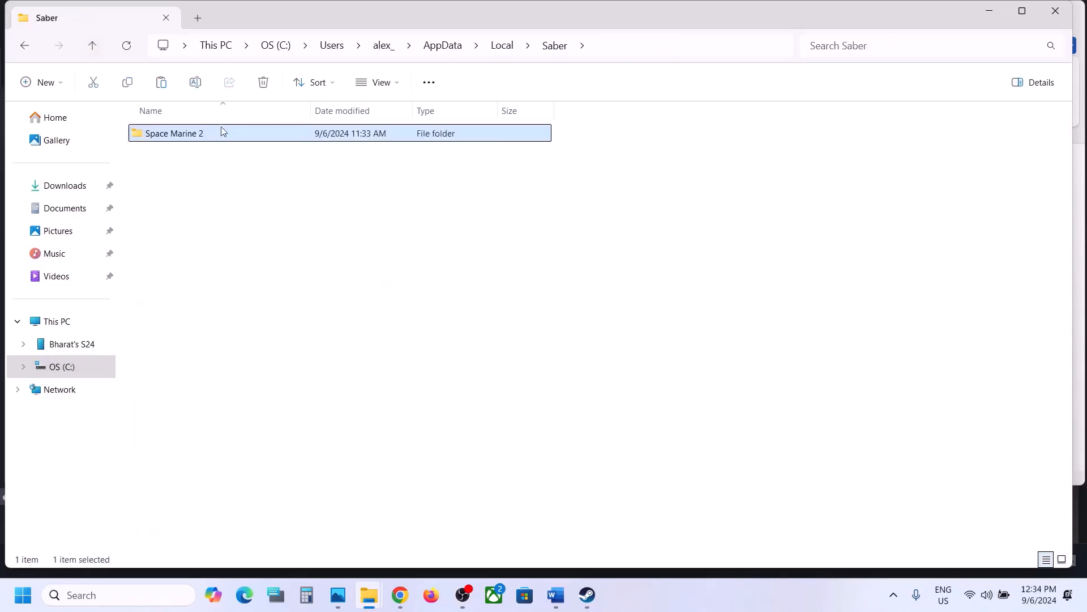
right_click(209, 140)
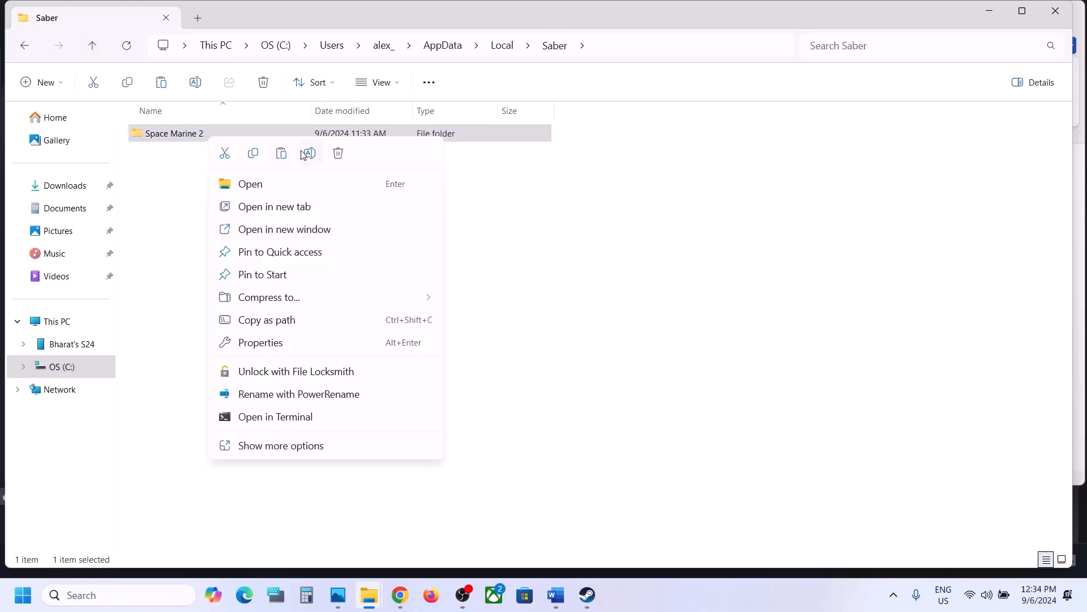
click(308, 156)
click(252, 140)
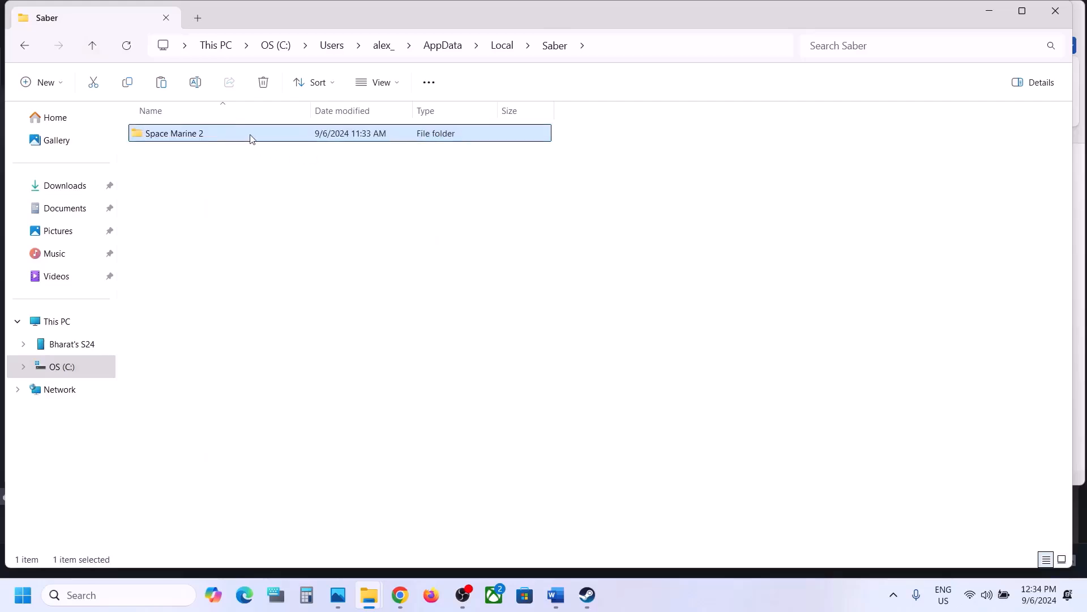
Copy the Space Marine 2 folder from the Saber folder to the clipboard
right_click(252, 140)
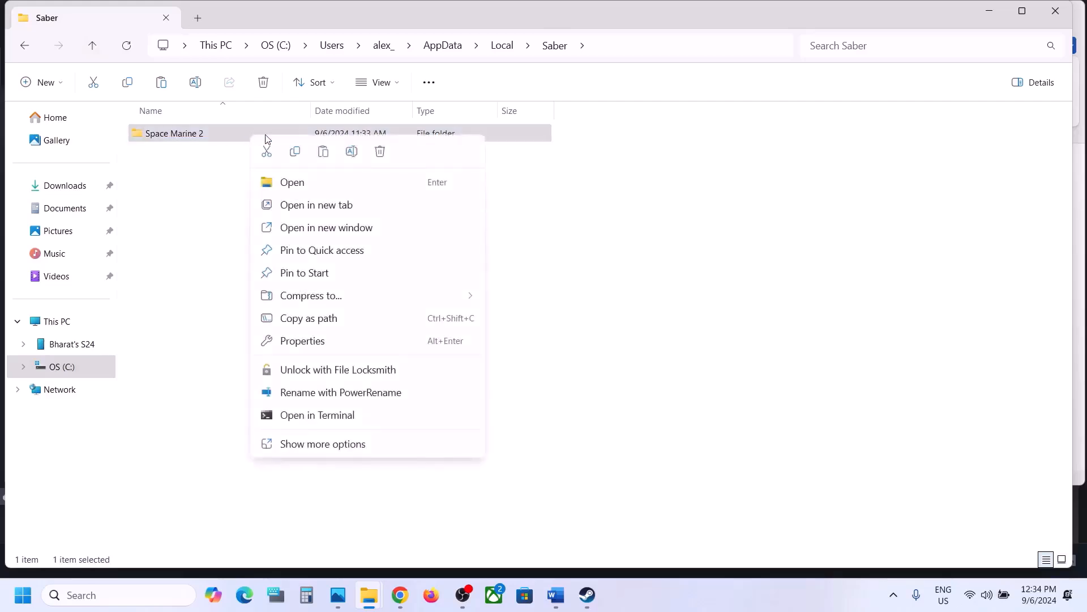
click(300, 151)
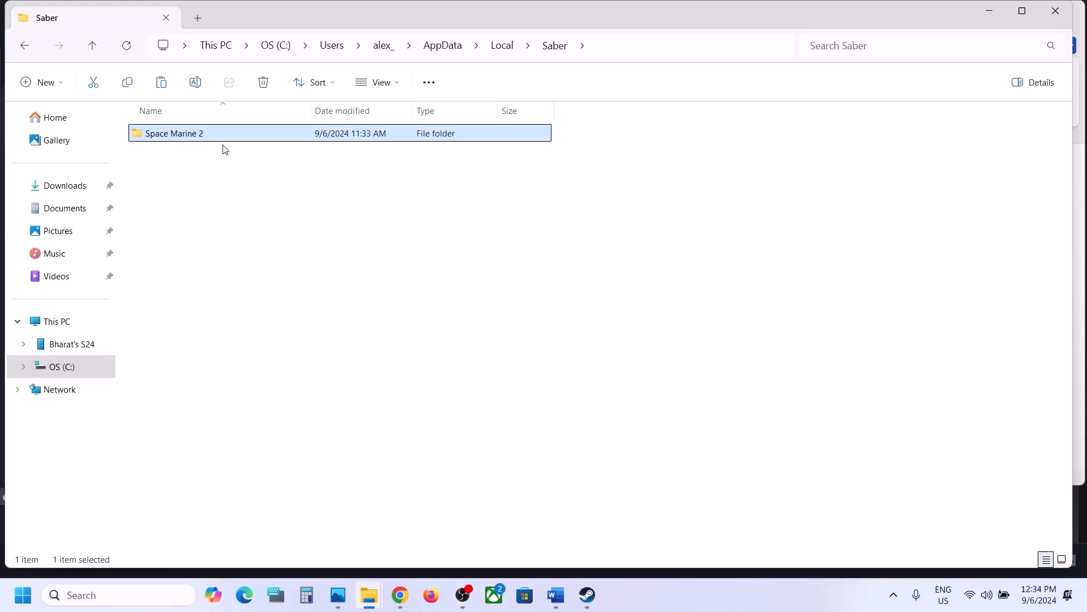
Rename the Space Marine 2 folder in the Saber folder as Space Marine 2.old
right_click(210, 136)
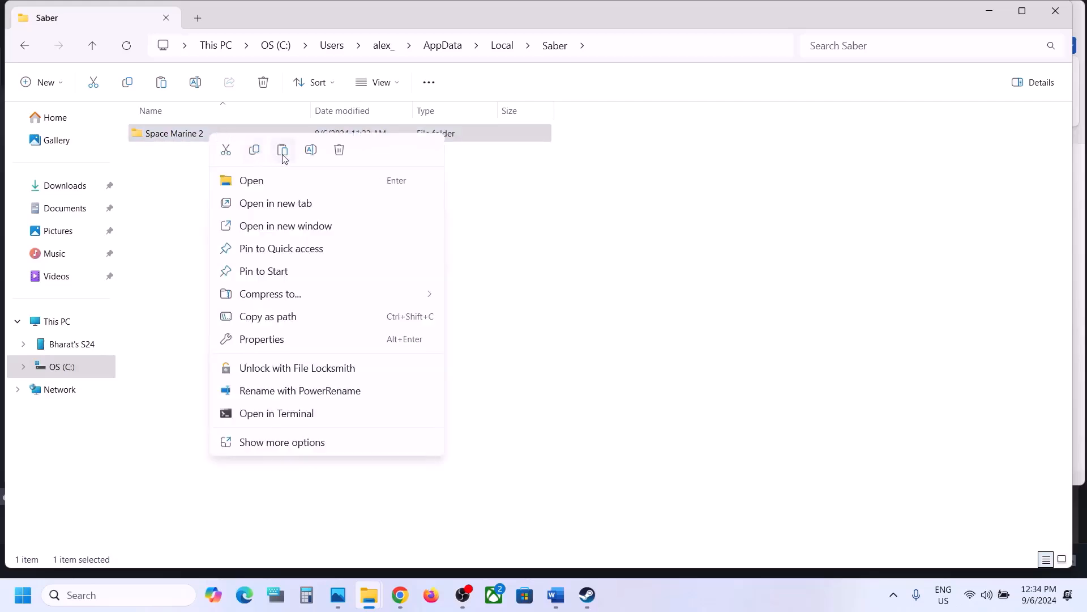
click(311, 154)
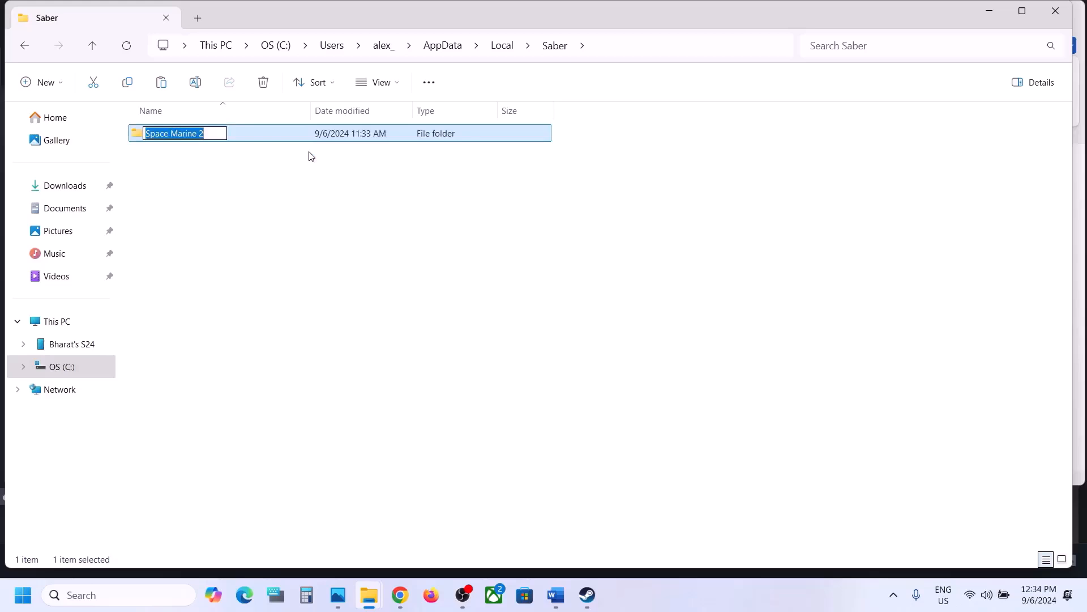
click(212, 131)
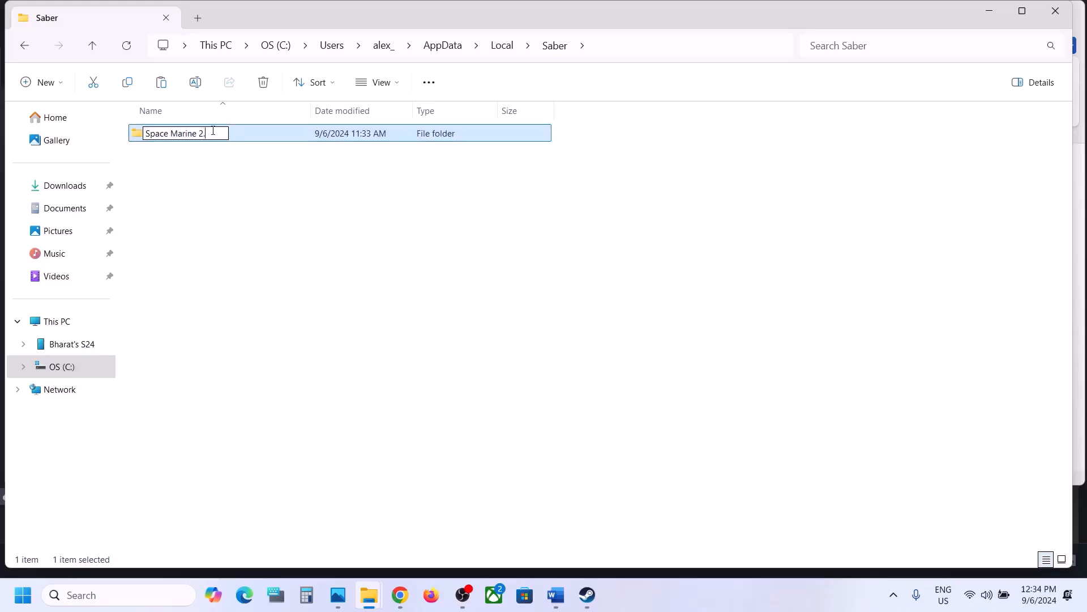
click(277, 234)
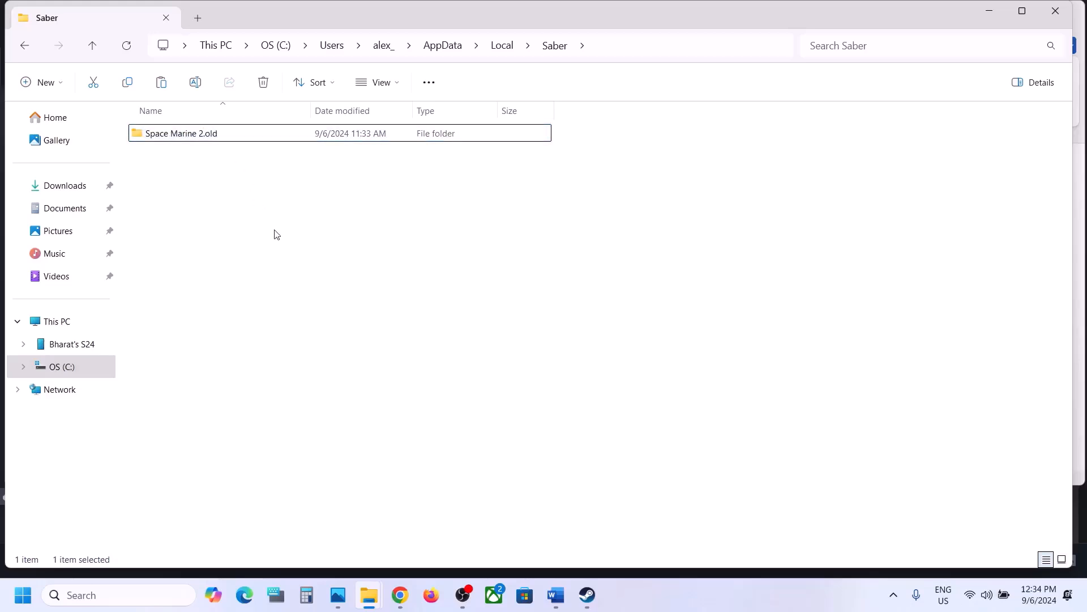
Check the game's Steam library page, and review Step 12 on clean graphics driver installation and its NVIDIA and AMD links in the Word document
click(588, 595)
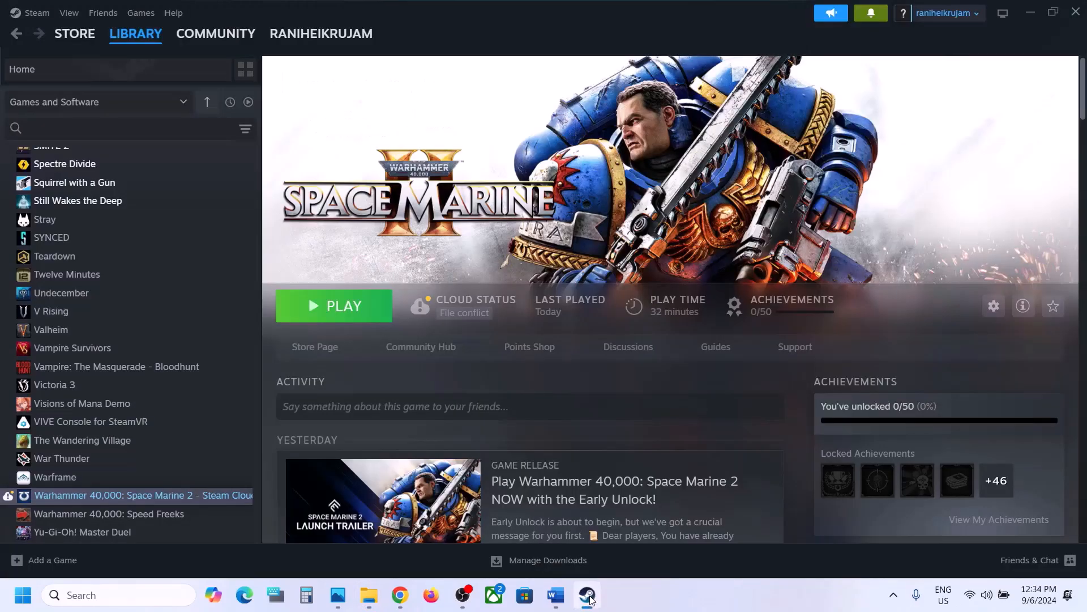
click(555, 596)
scroll(492, 358, down, 3)
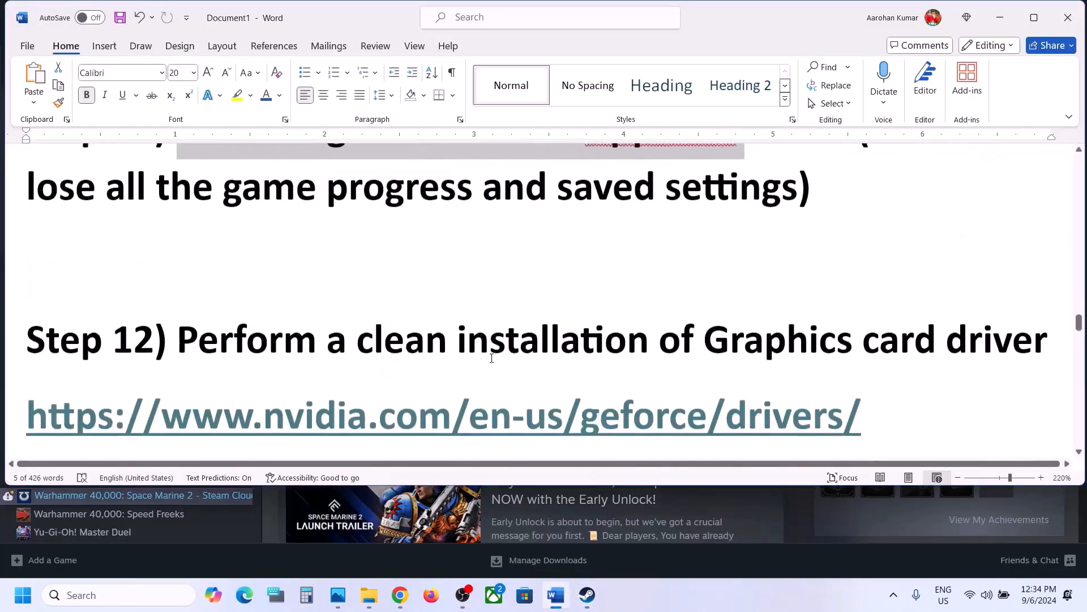
drag(188, 298, 944, 299)
scroll(289, 279, down, 2)
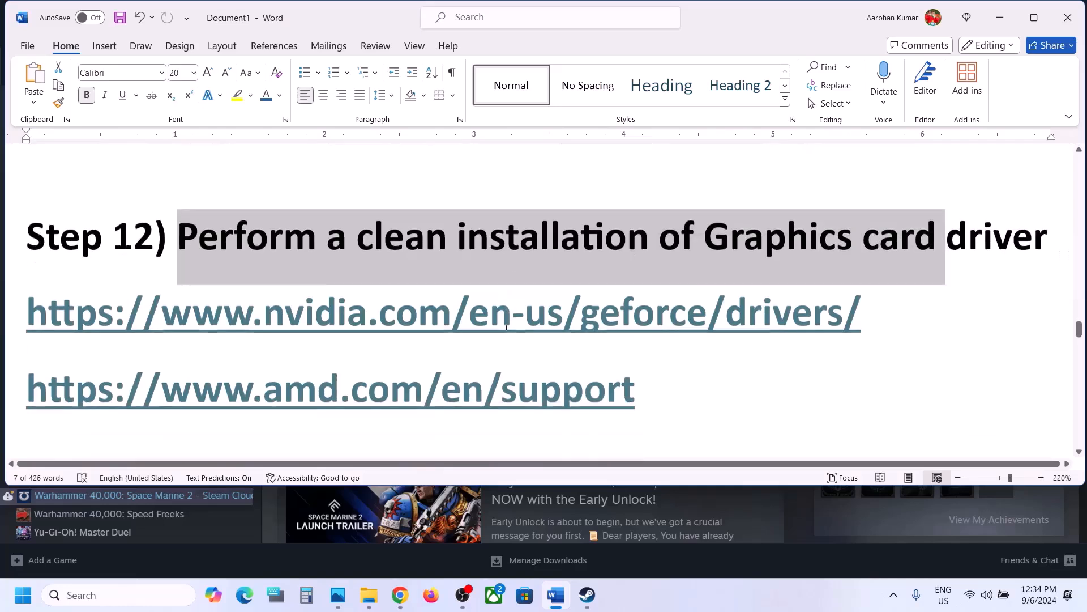
drag(260, 286, 747, 289)
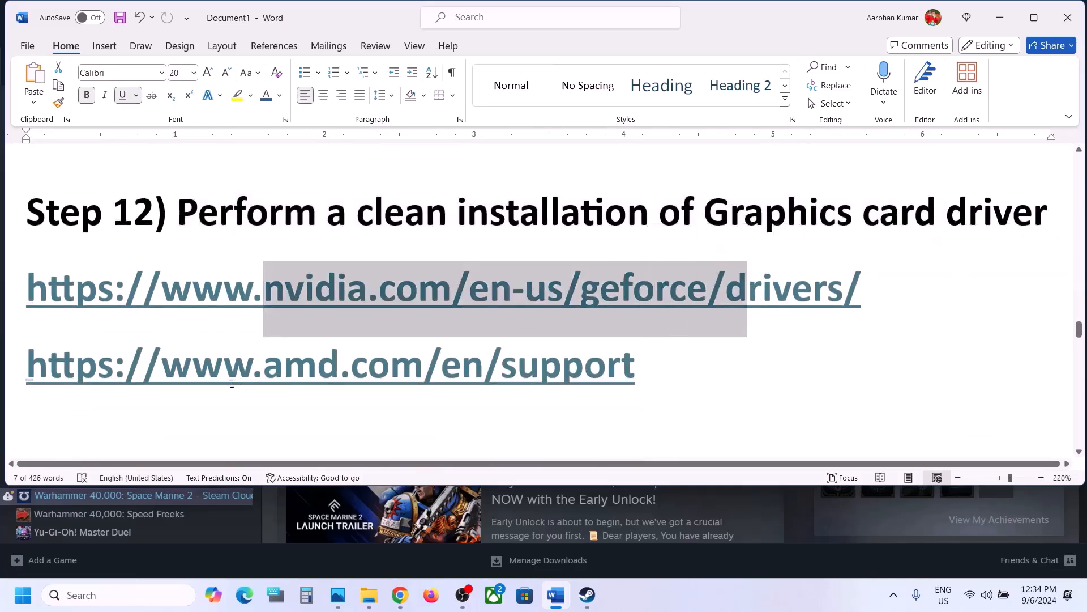
drag(192, 368, 559, 353)
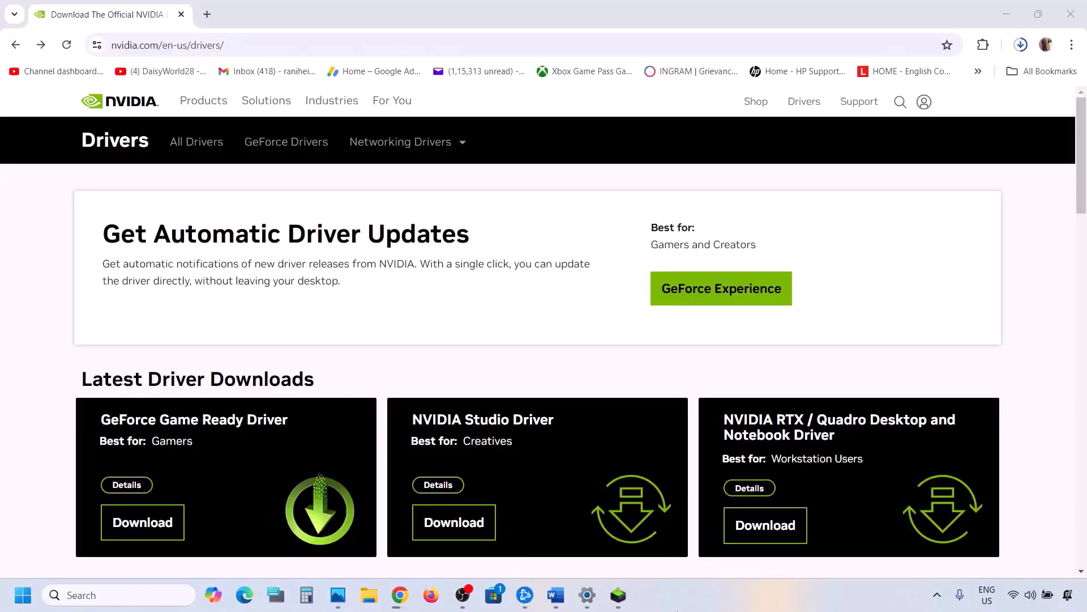
Run a manual NVIDIA driver search for the GeForce RTX 3050 Laptop GPU on Windows 11 in English (US)
scroll(251, 406, down, 8)
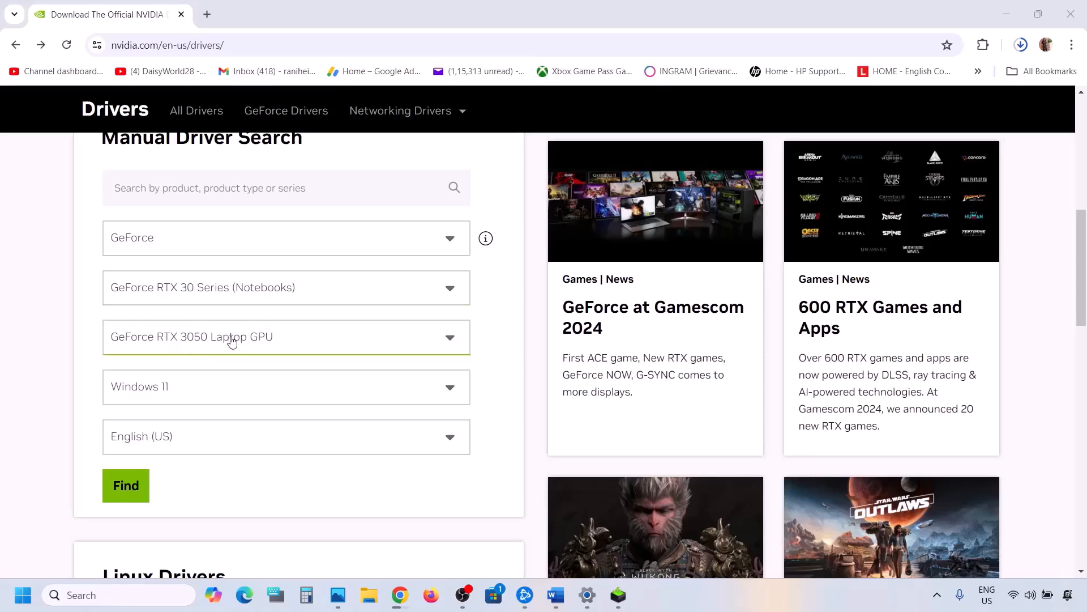
click(204, 304)
click(88, 314)
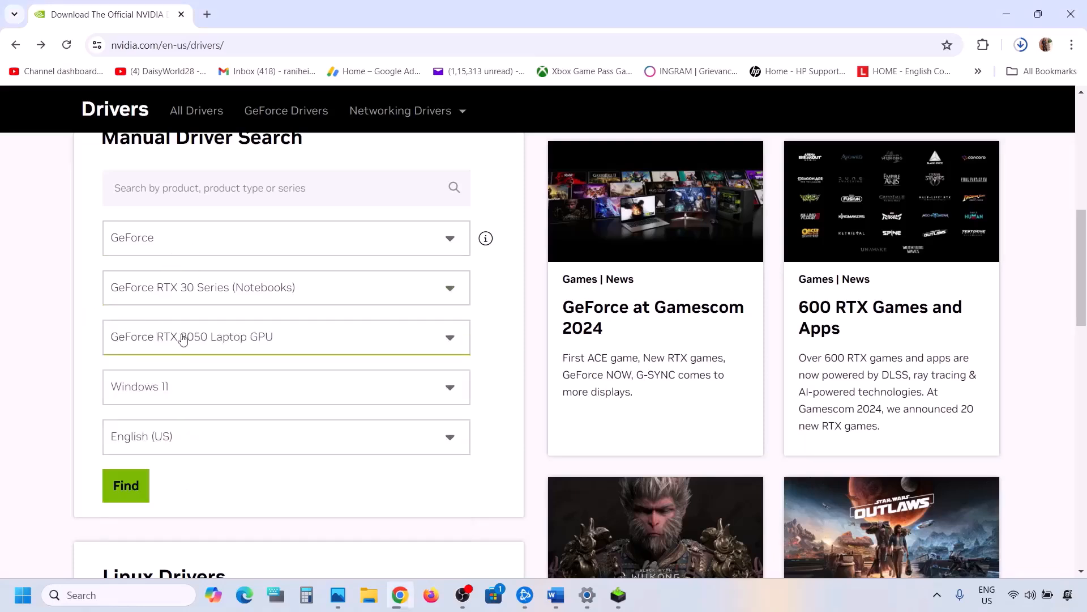
click(161, 399)
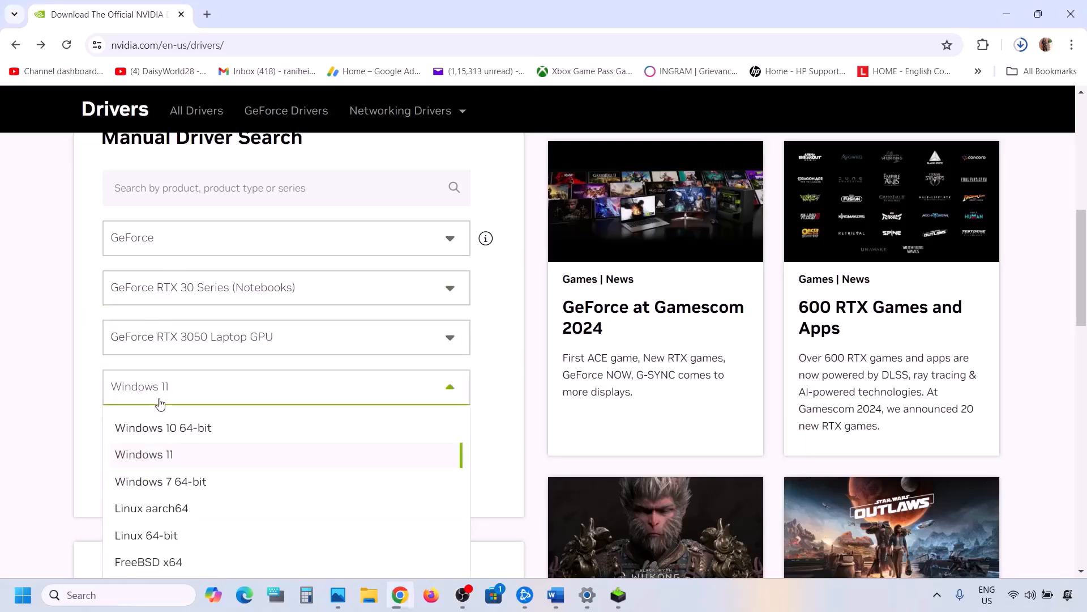
click(60, 369)
scroll(209, 399, down, 1)
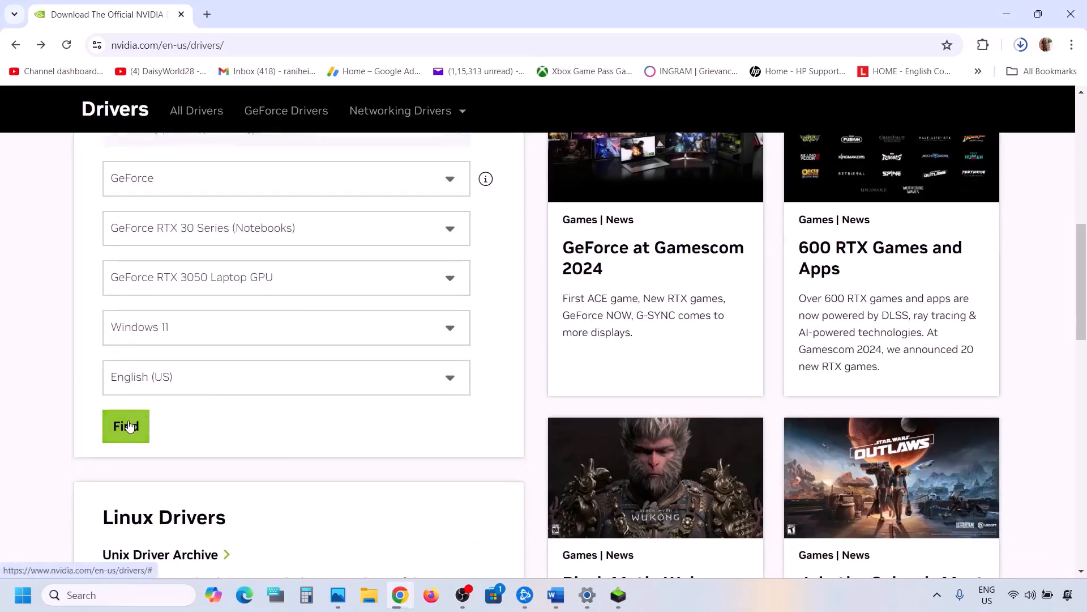
click(129, 426)
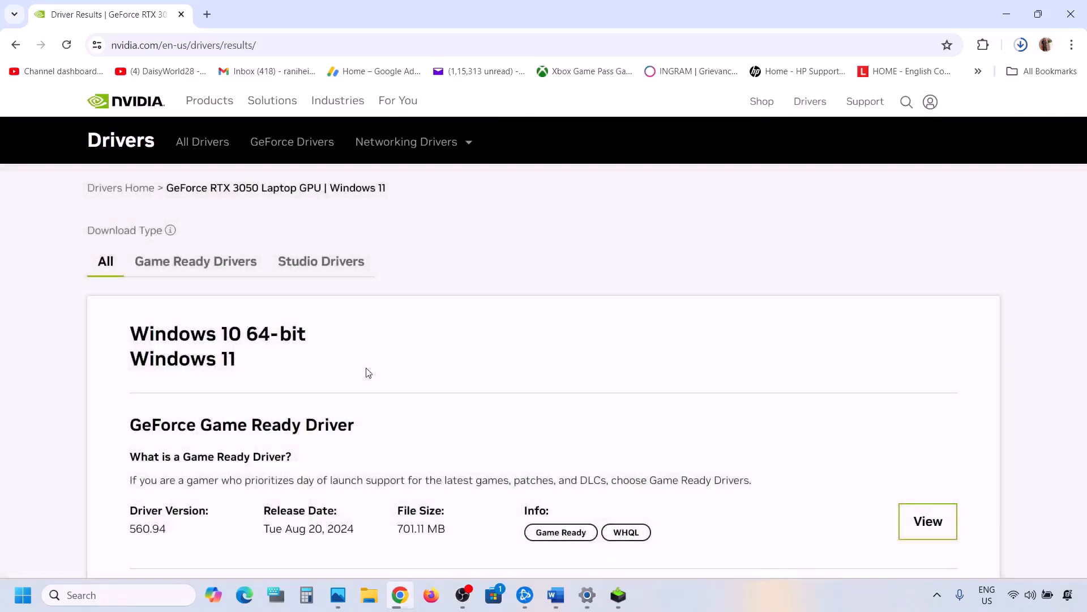
Check the GeForce Game Ready Driver's version in the results and open the details page for driver 560.94
scroll(368, 373, down, 3)
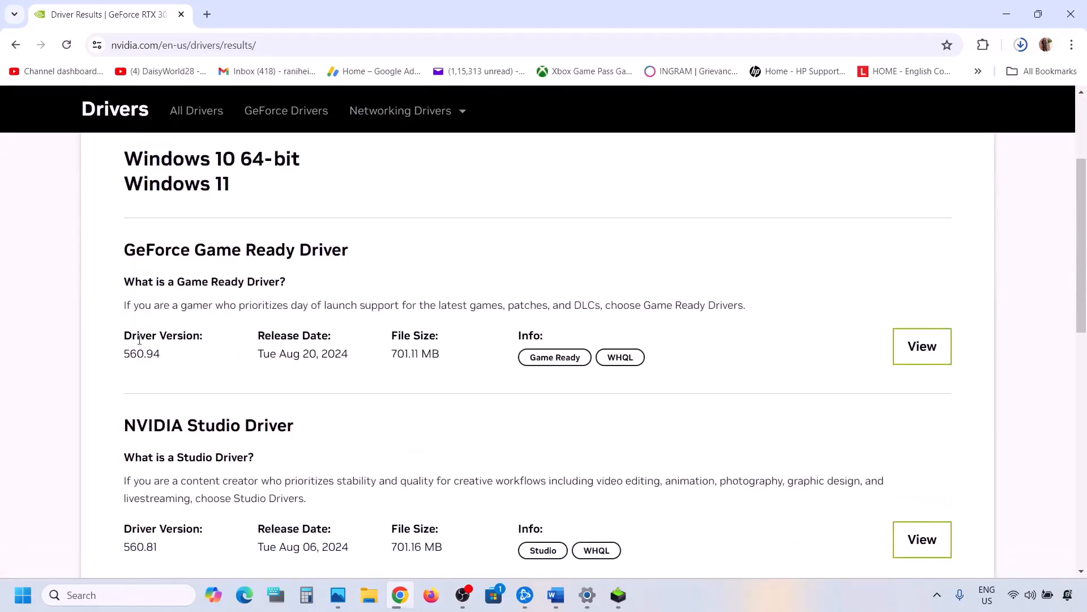
drag(130, 338, 198, 332)
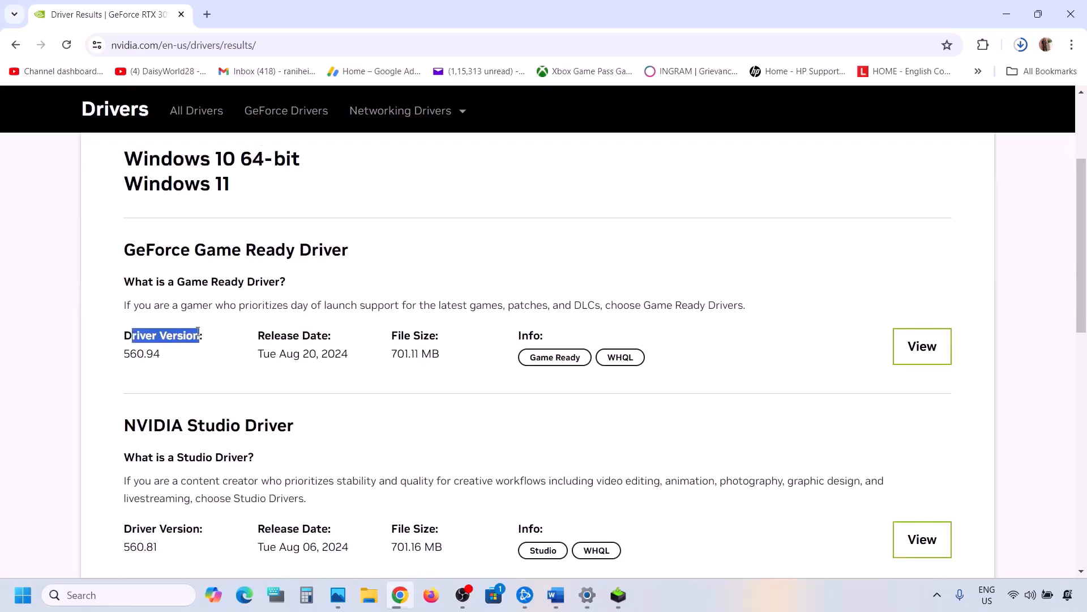
drag(129, 358, 176, 357)
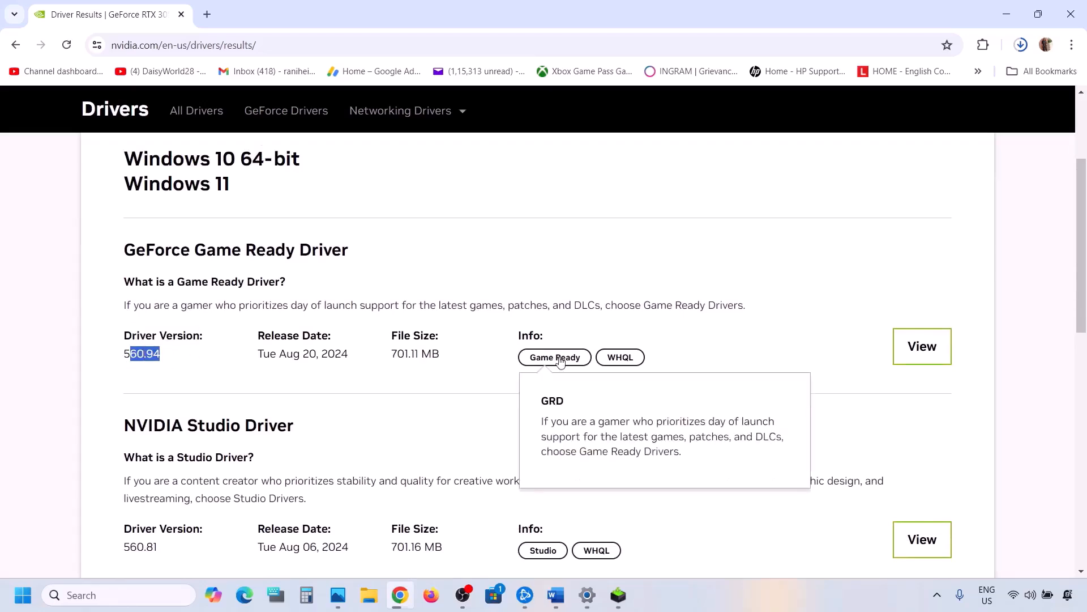
click(923, 346)
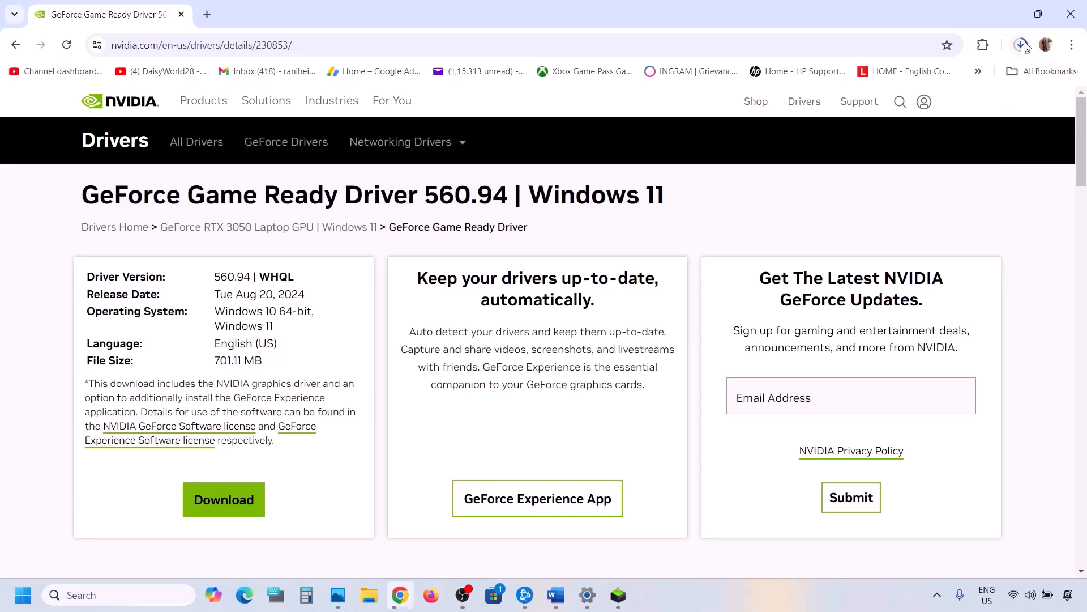
In the NVIDIA installer, accept the license and start a Custom (Advanced) driver installation with Perform a clean installation enabled
click(621, 604)
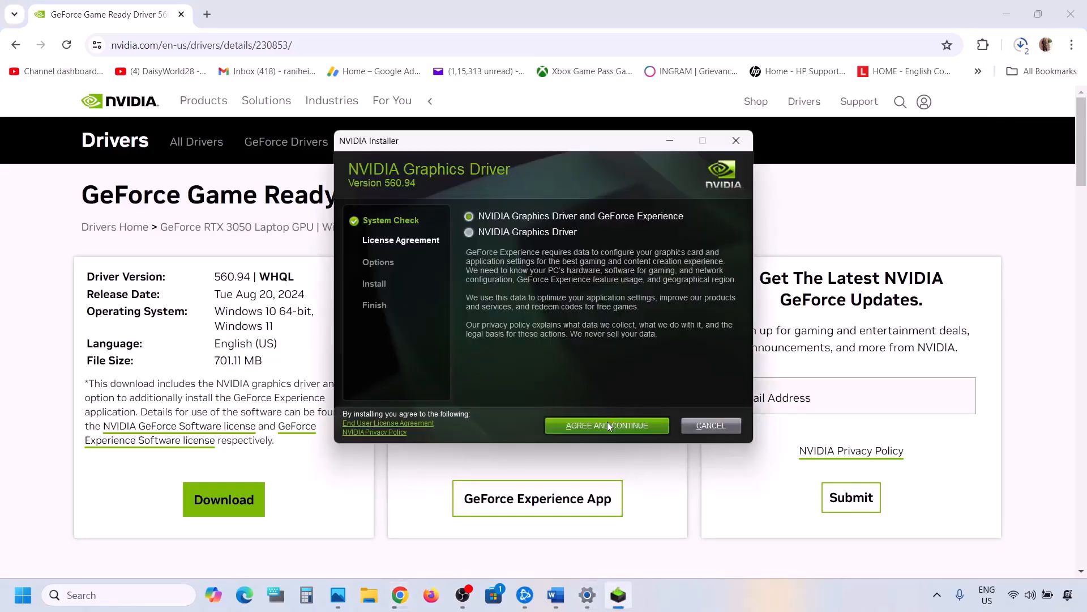
click(607, 425)
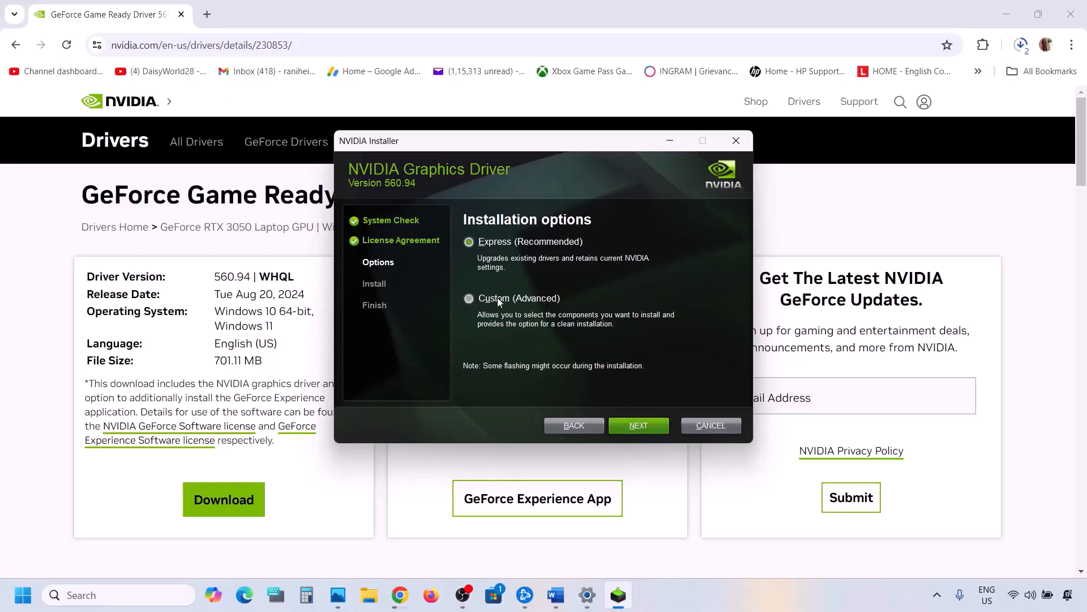
click(628, 427)
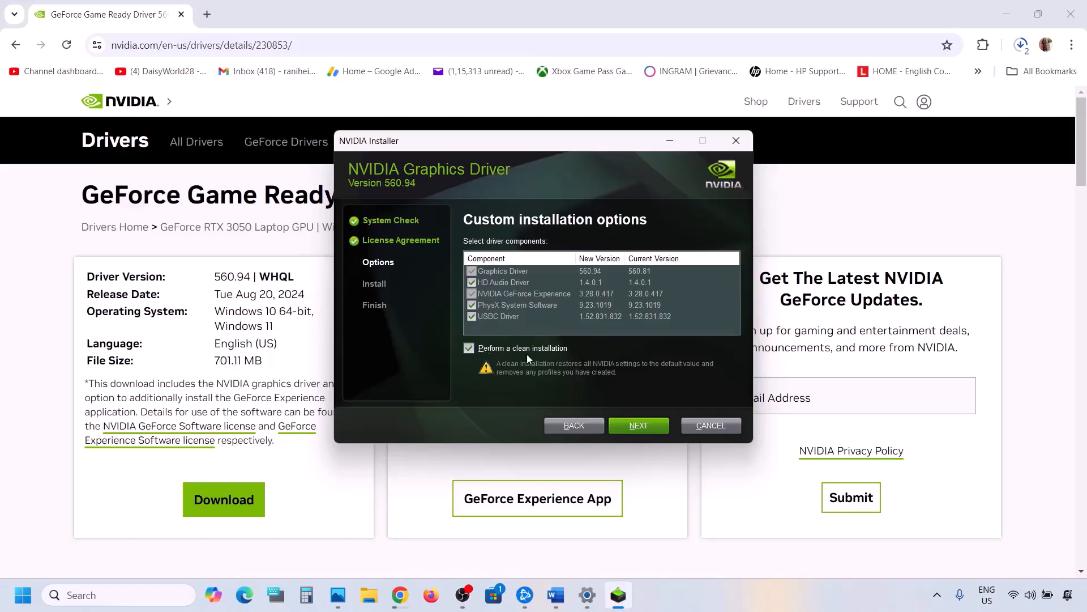
click(640, 426)
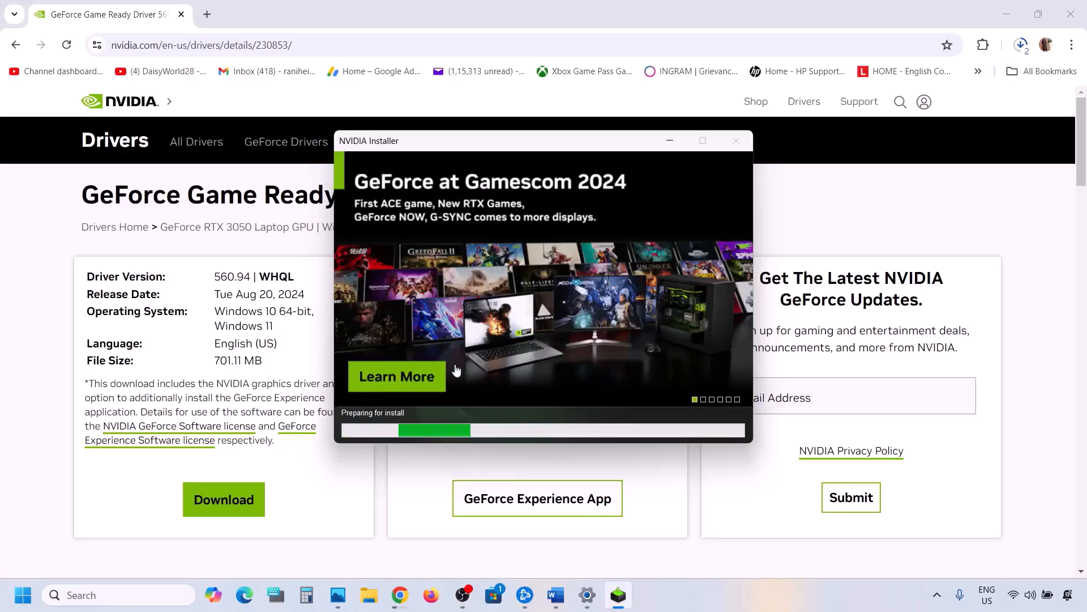
Look at the computer's power options for a restart without choosing one
click(22, 595)
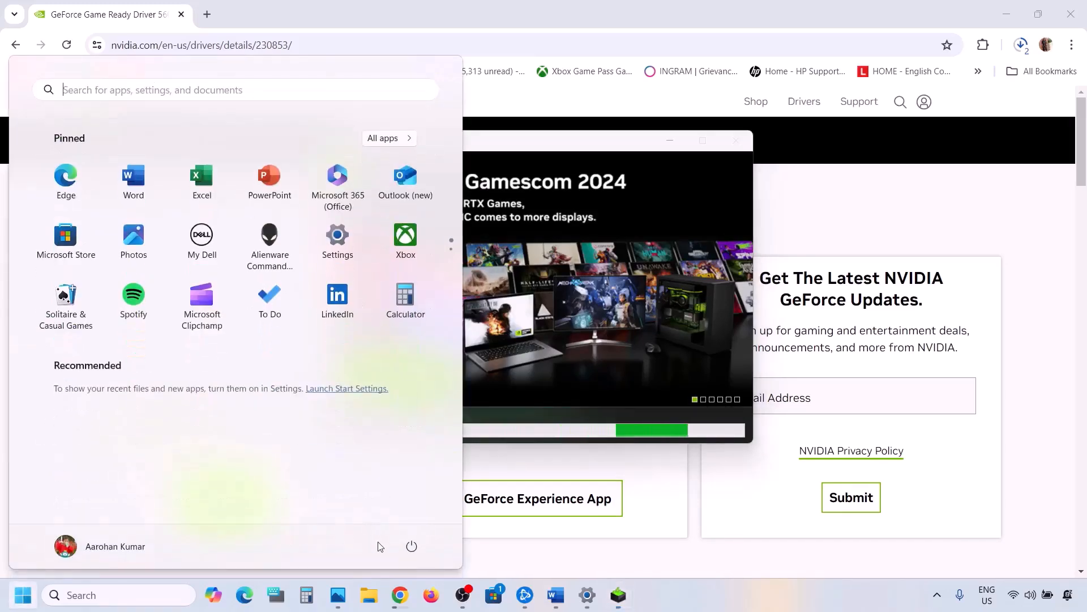
click(412, 555)
click(690, 326)
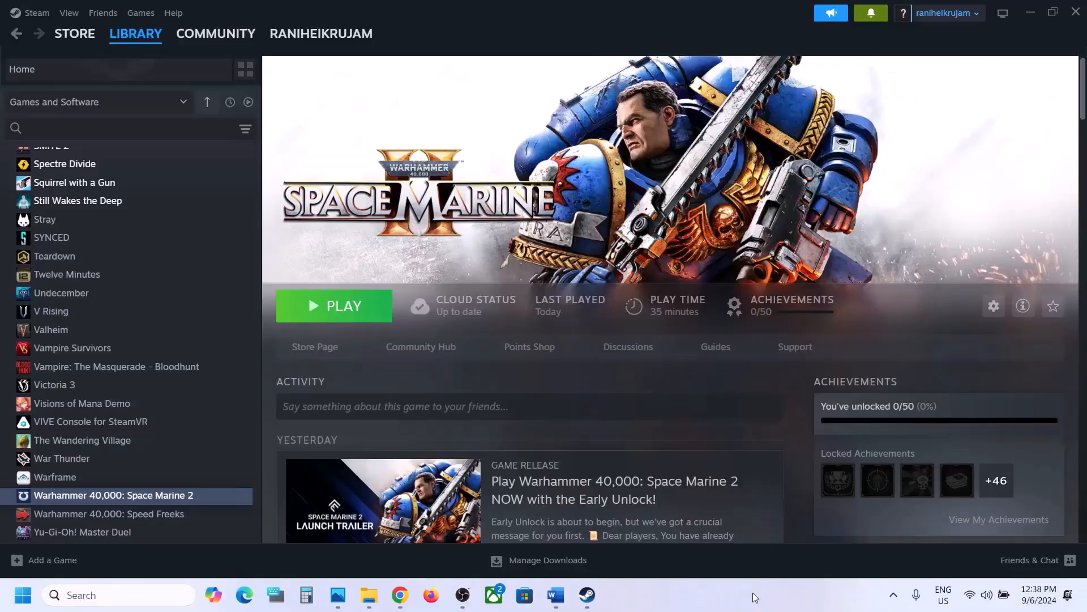
Review Step 13 in the Word document, covering alt tab, cross play, resolution, V sync, display mode and graphics settings
click(555, 594)
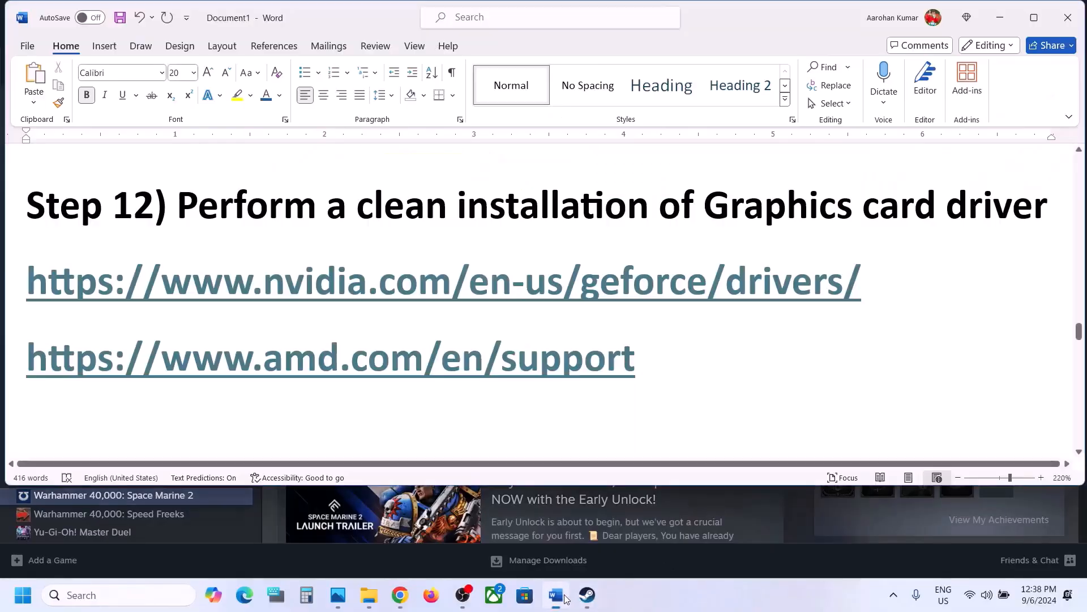
scroll(369, 289, down, 4)
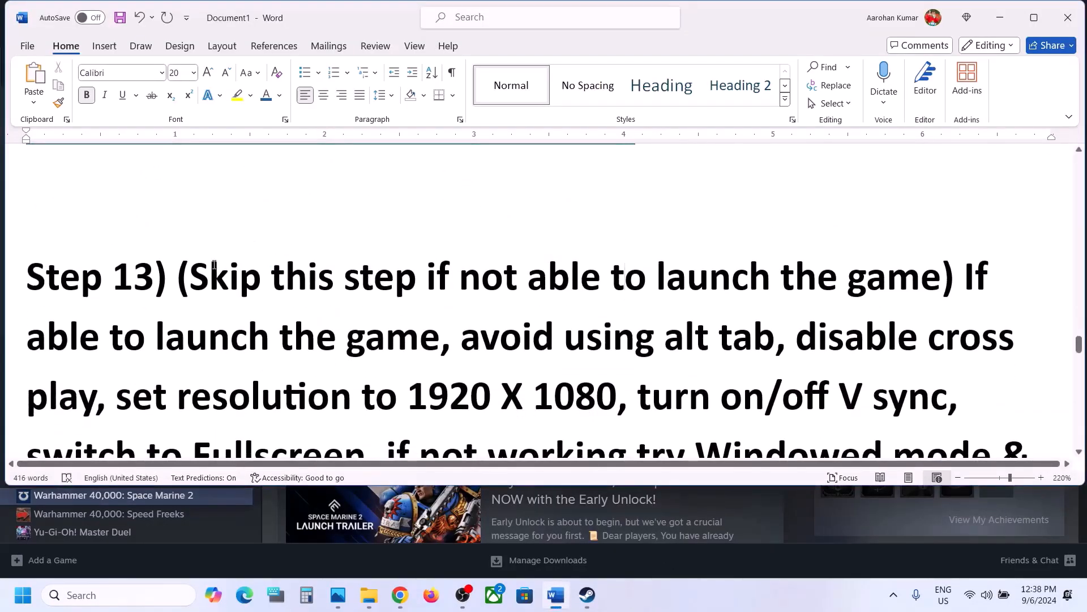
drag(184, 276, 438, 348)
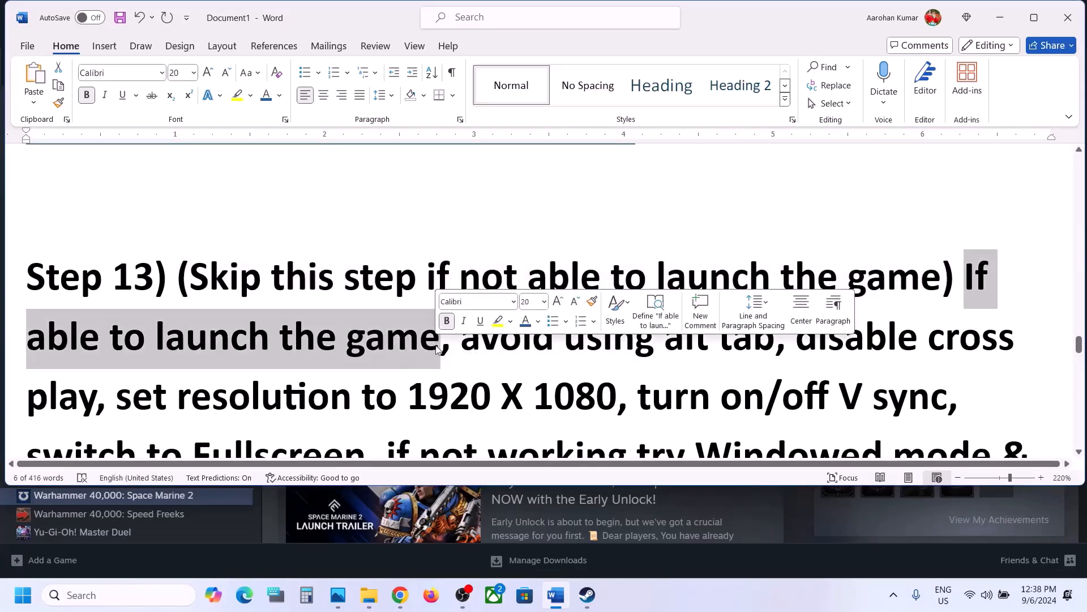
scroll(502, 305, down, 1)
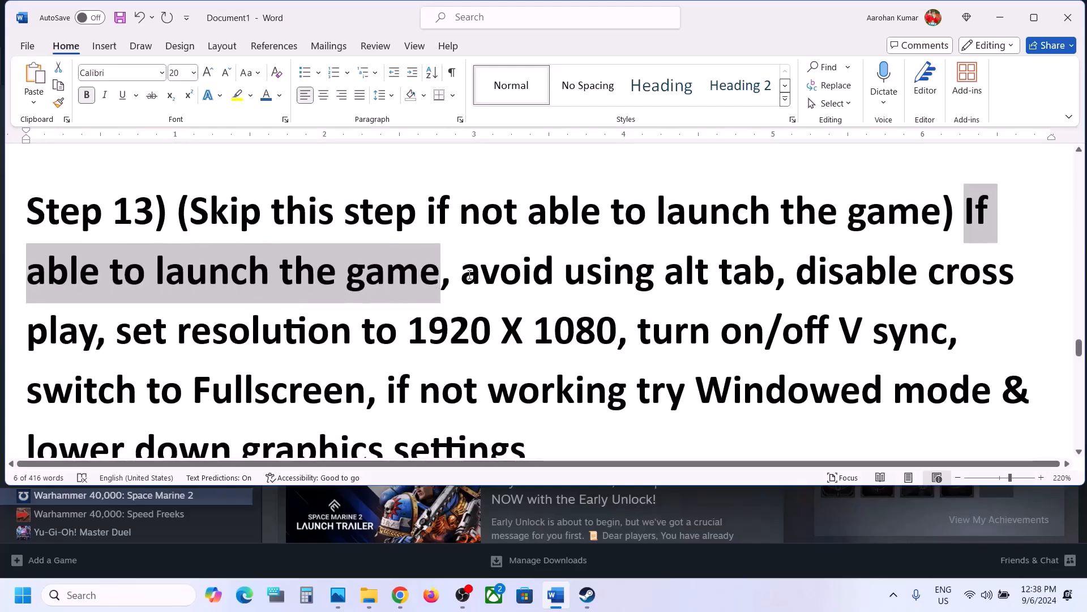
drag(470, 276, 930, 343)
scroll(487, 363, down, 1)
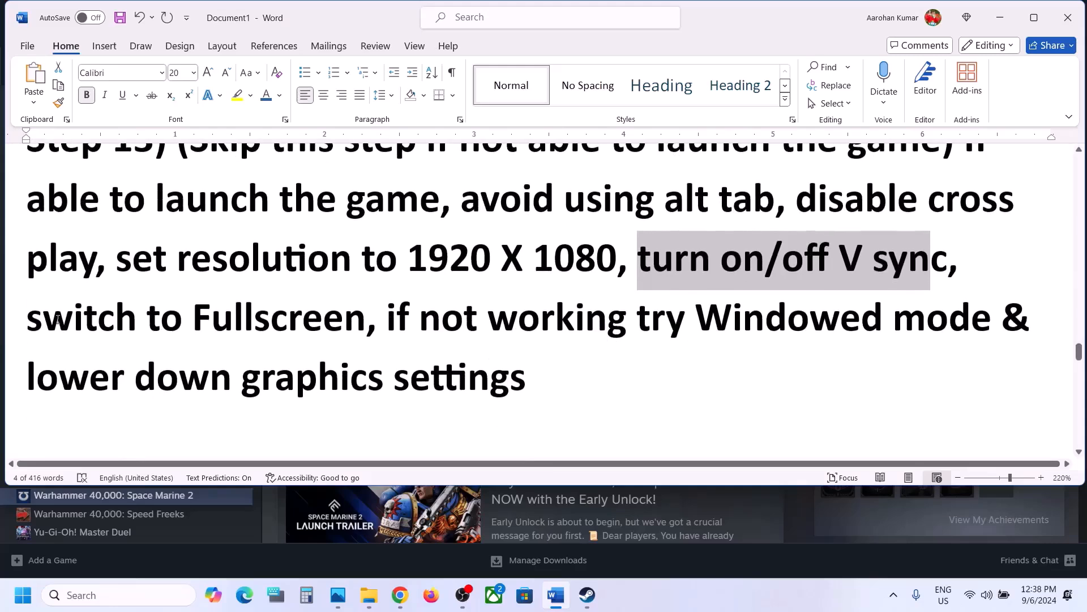
drag(36, 315, 811, 312)
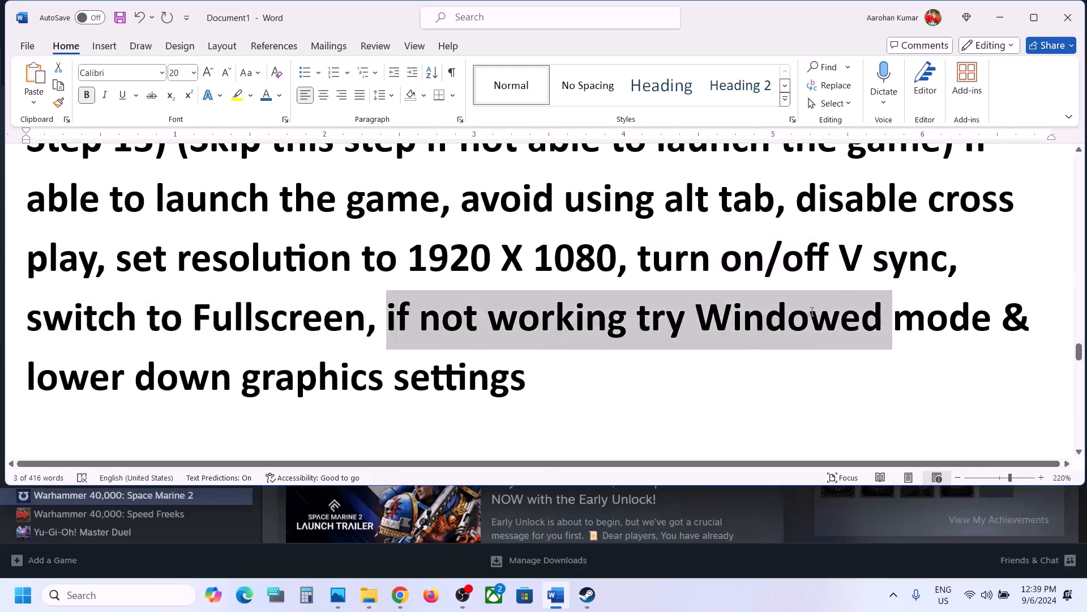
drag(172, 392, 567, 373)
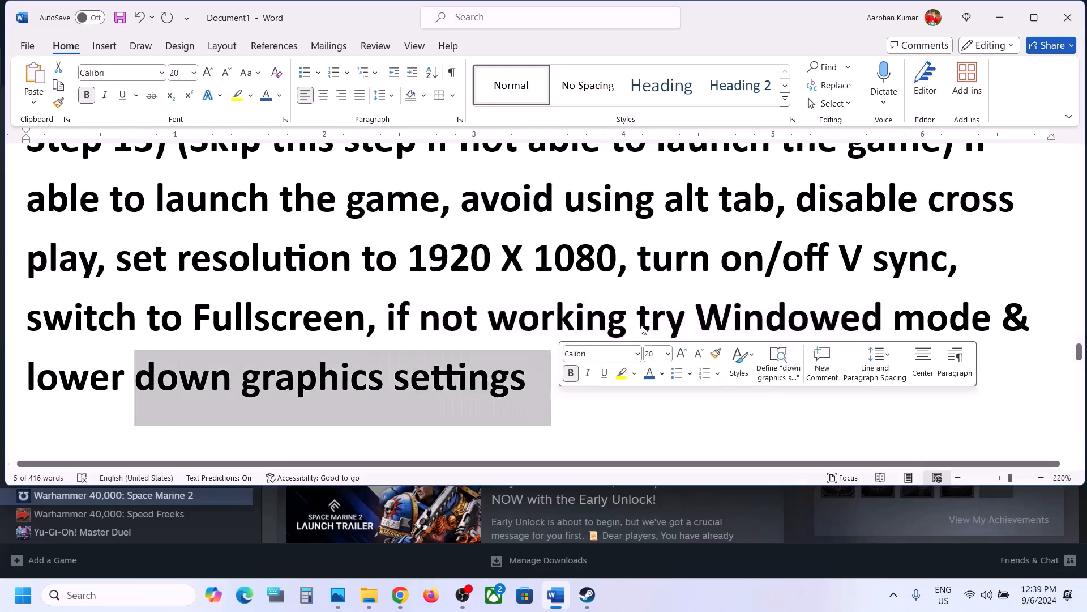
Minimize the Word document, switch to the running Space Marine 2 game, and open its Game settings
click(1010, 16)
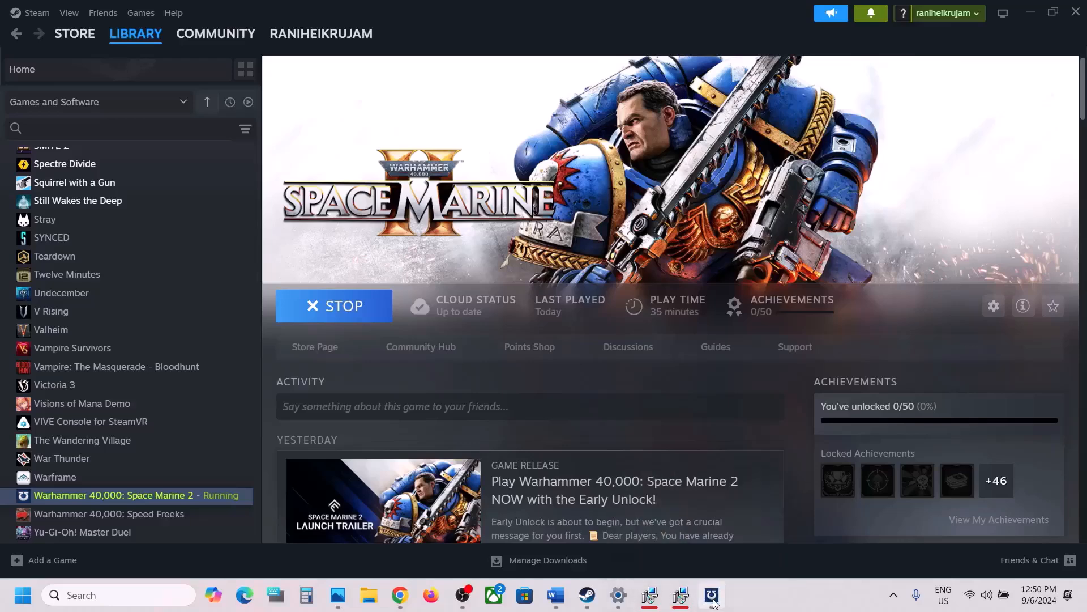
click(712, 600)
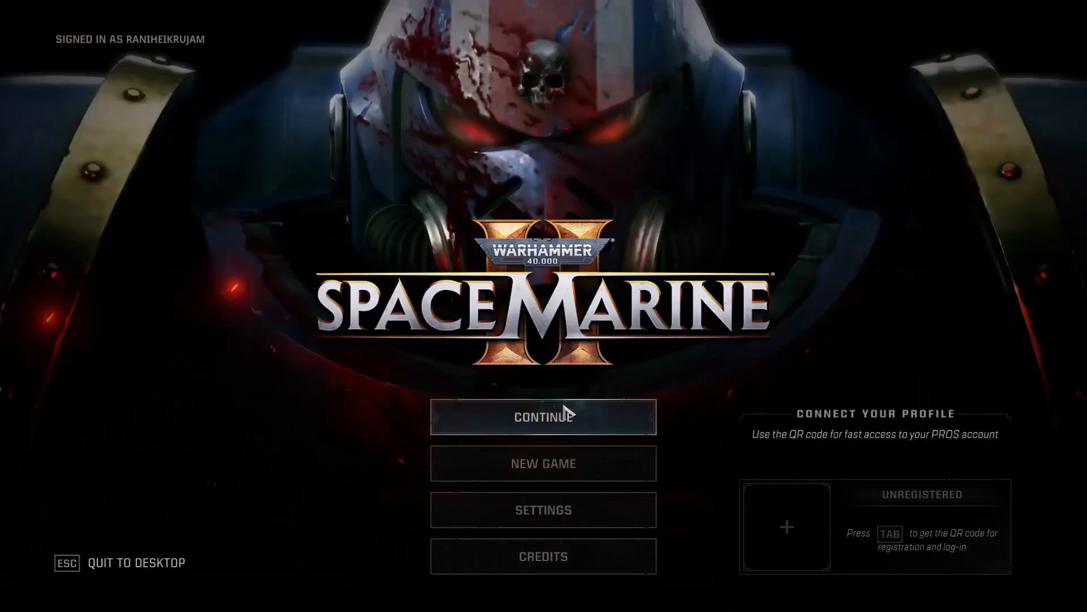
click(557, 512)
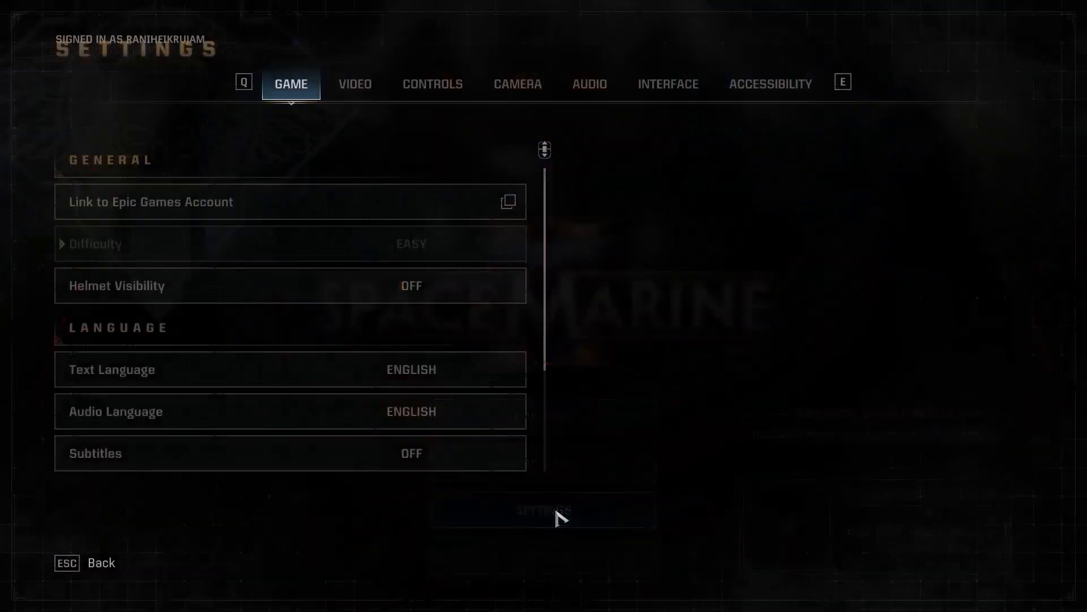
click(355, 93)
click(304, 94)
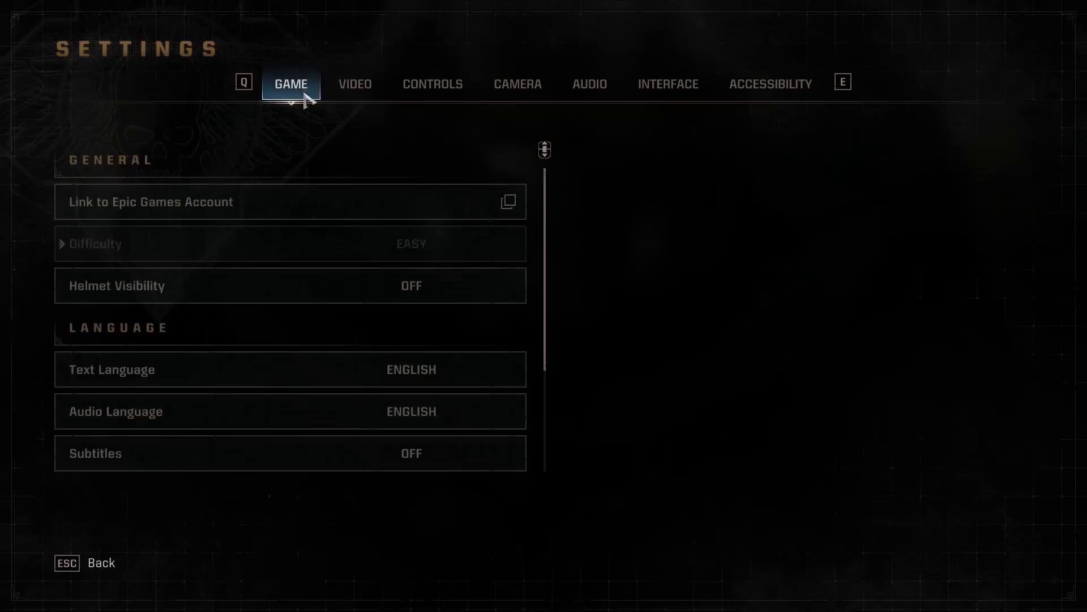
Turn Crossplay off in the Network section of the Game settings and return to the main menu
scroll(342, 230, down, 3)
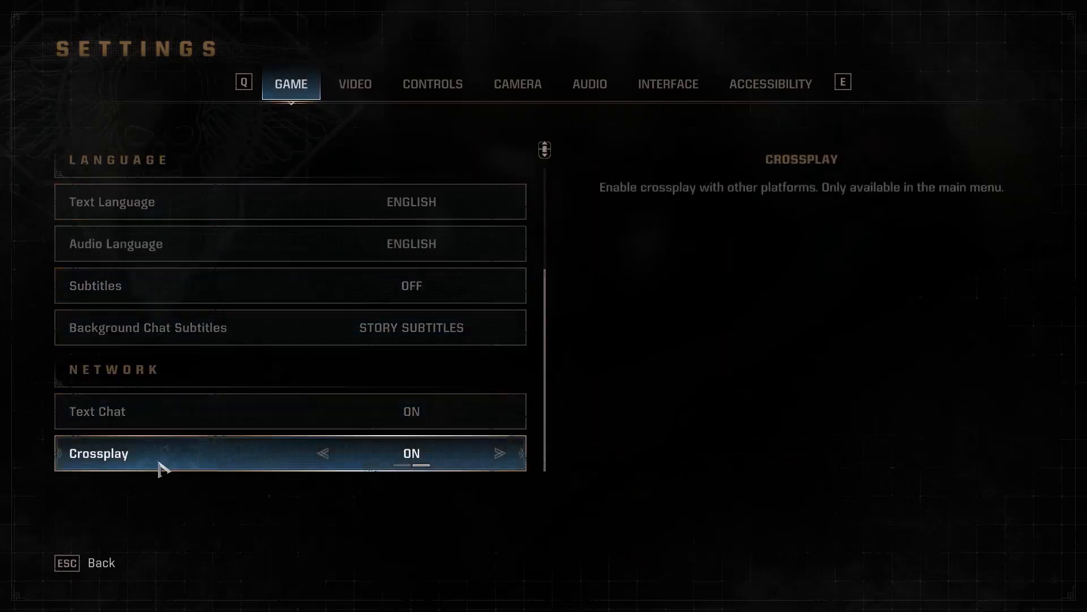
click(325, 454)
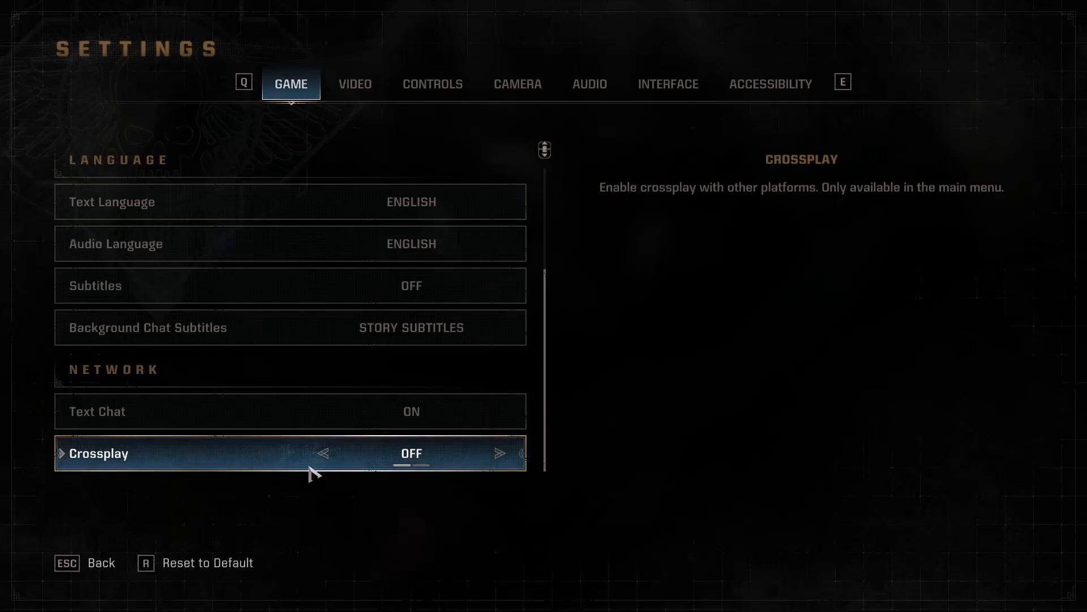
key(Escape)
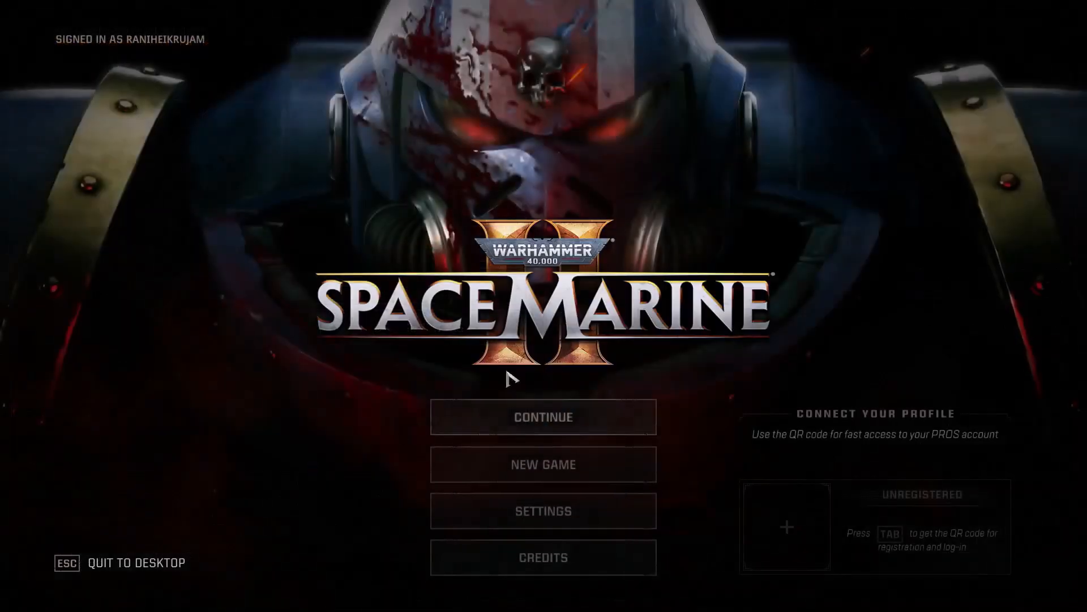
In the game's Video settings, set Display Mode to Windowed and Display Resolution to 1600x900
click(542, 508)
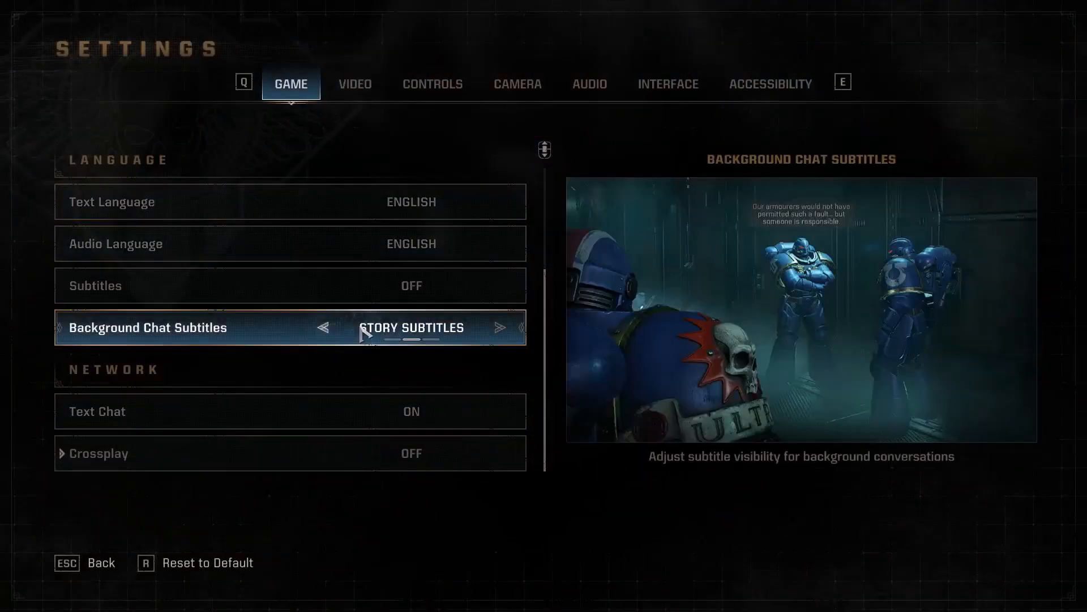
click(348, 95)
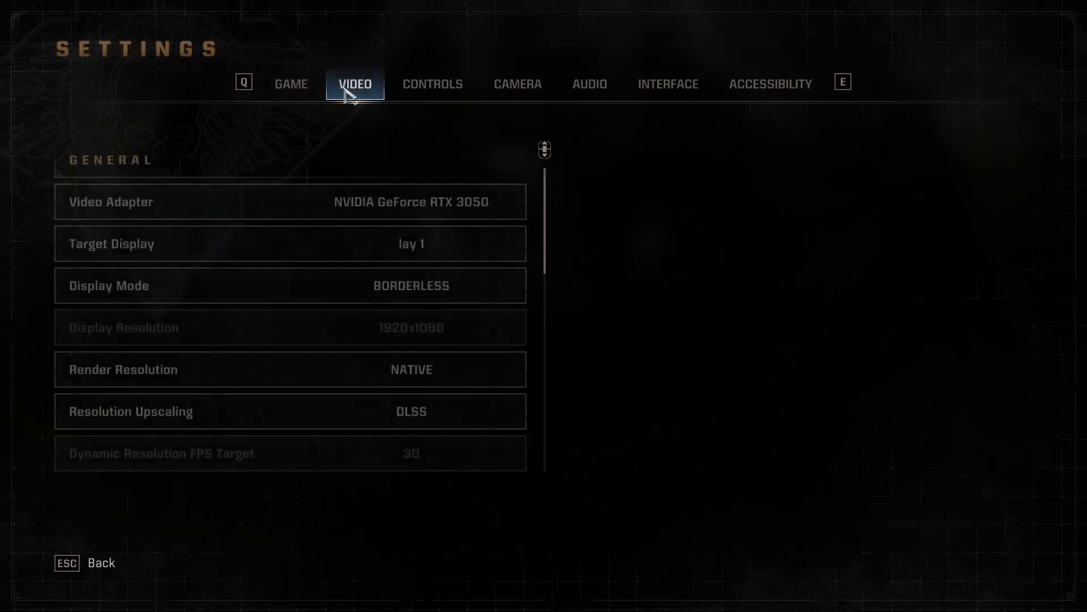
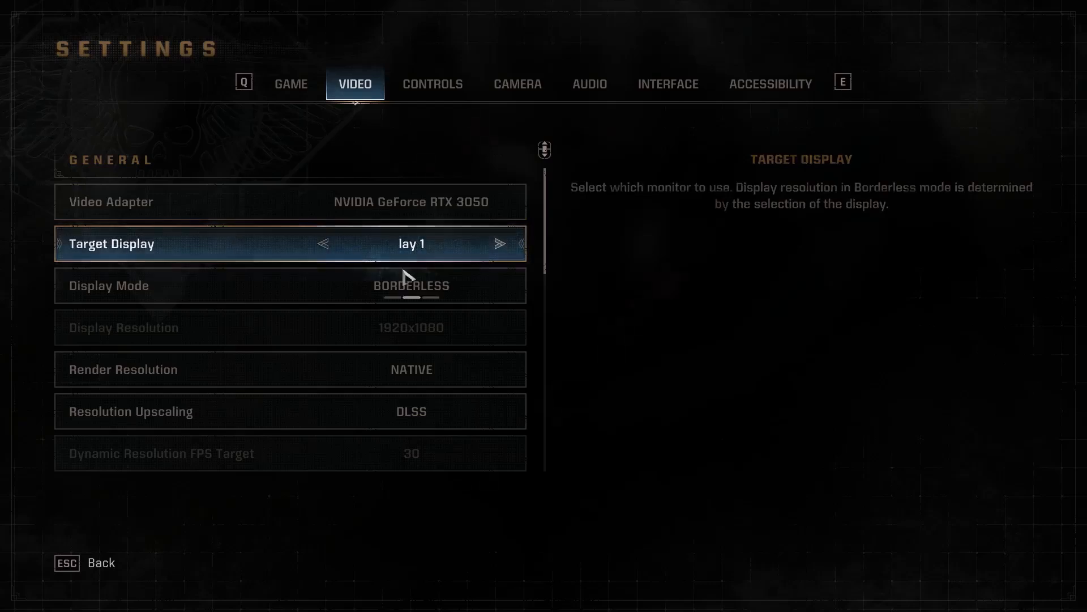
click(498, 288)
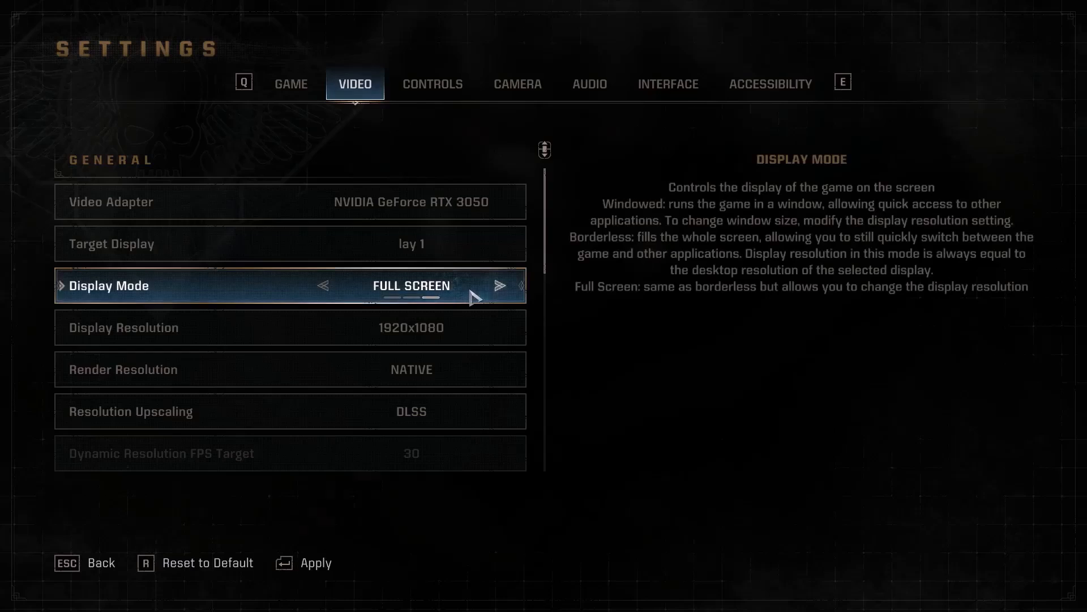
click(332, 284)
click(332, 284)
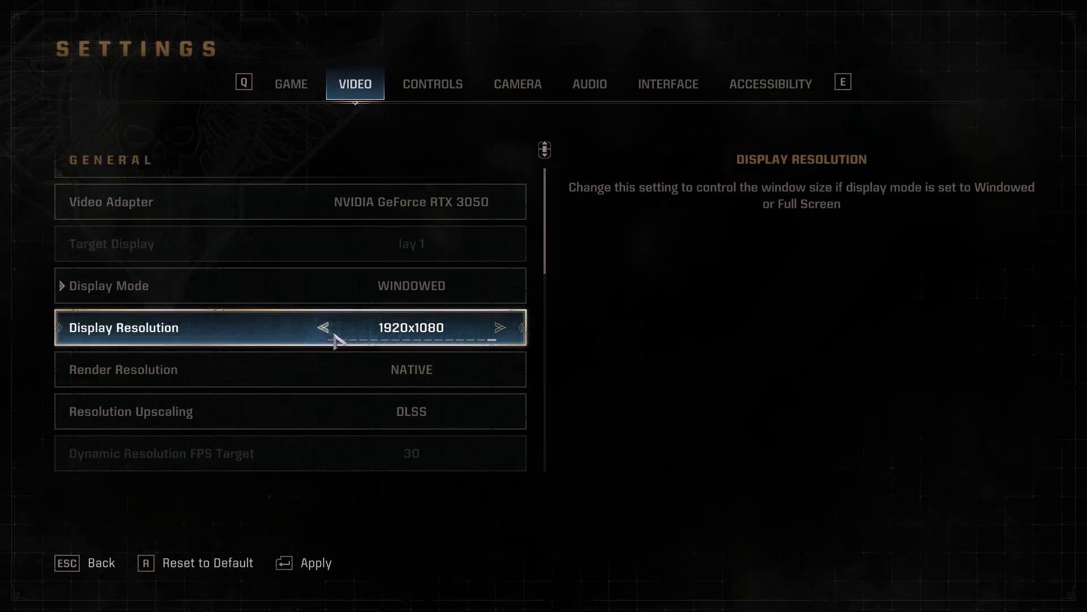
click(329, 333)
click(329, 331)
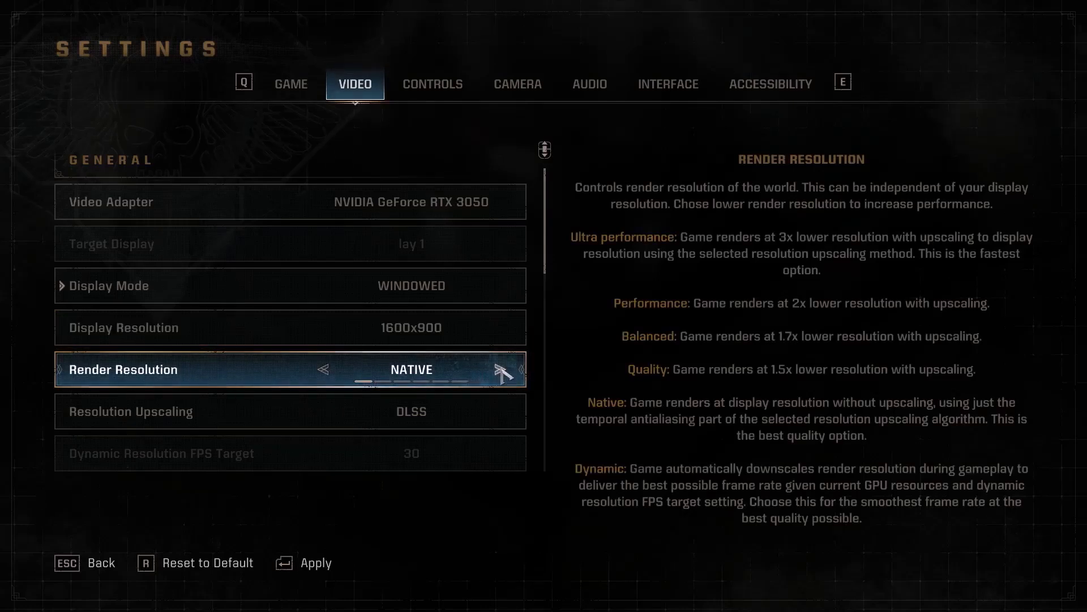
Cycle through the Balanced and Performance render resolutions and settle on Quality
click(500, 371)
click(500, 370)
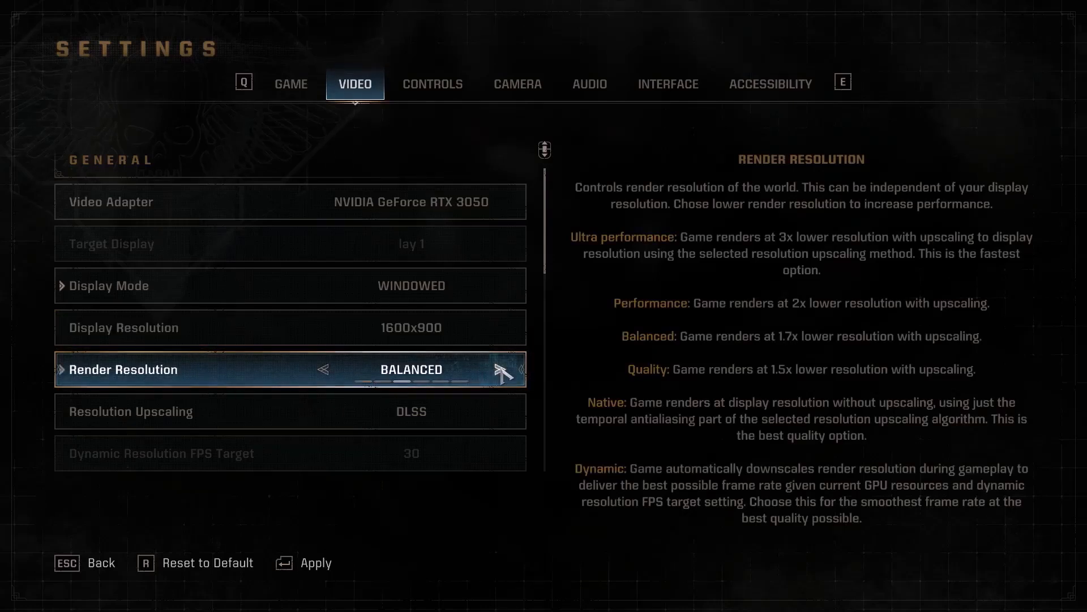
click(332, 375)
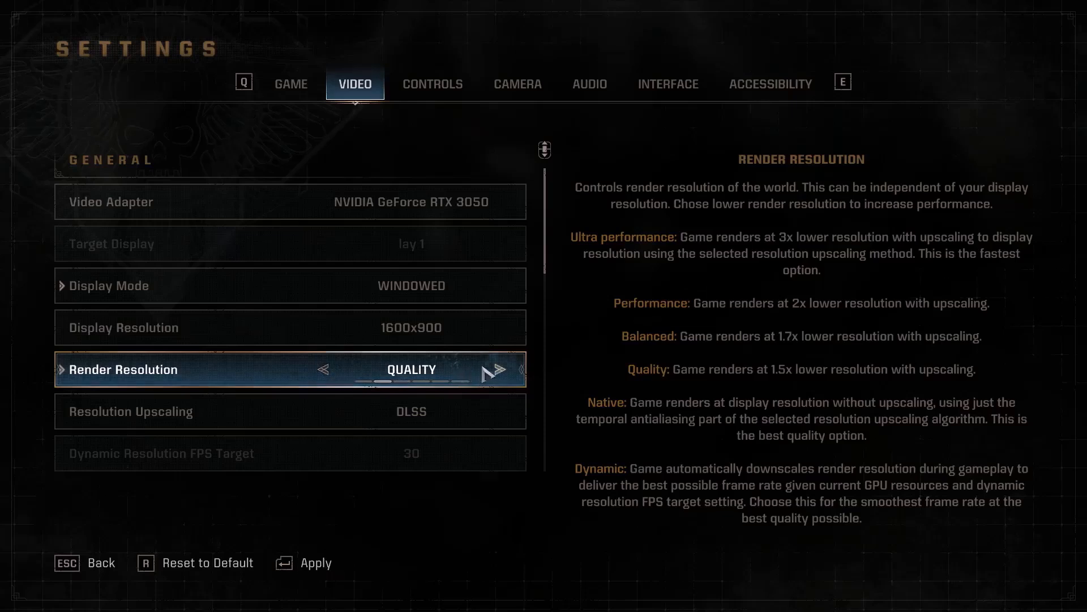
click(501, 372)
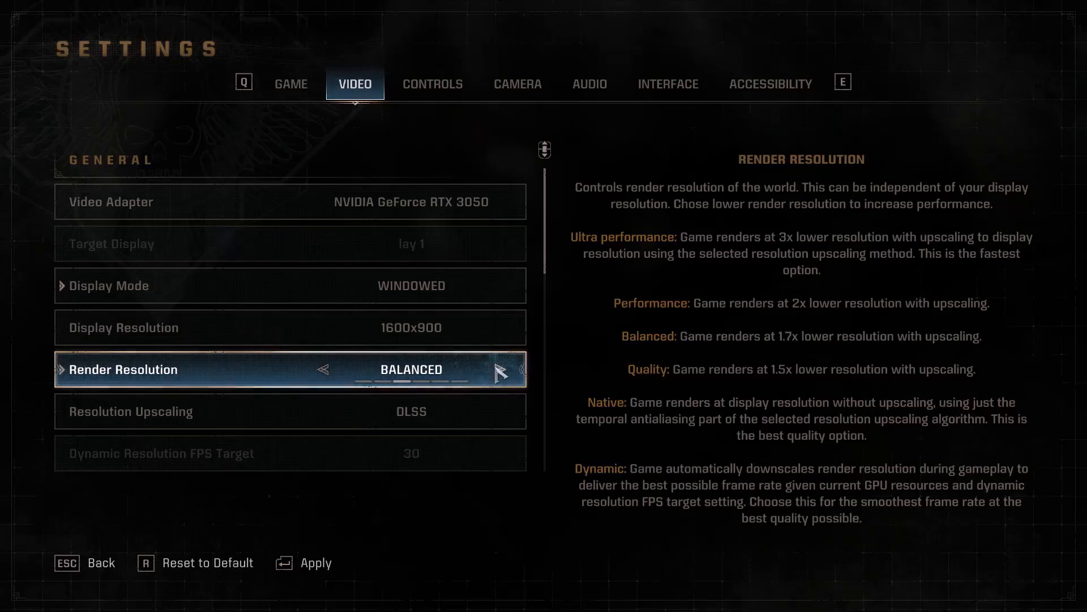
click(501, 371)
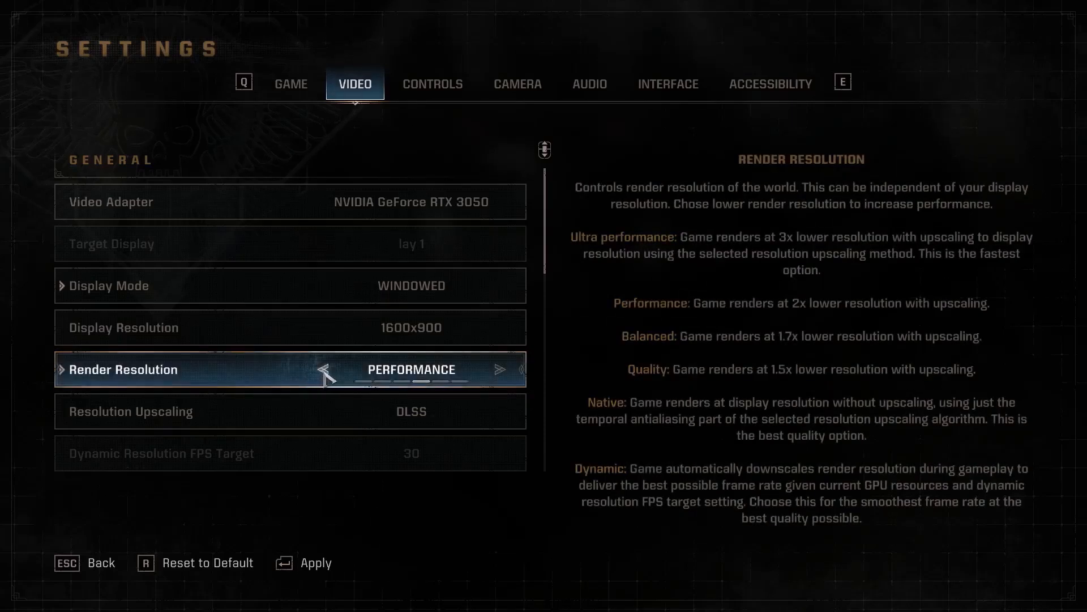
click(322, 370)
click(321, 370)
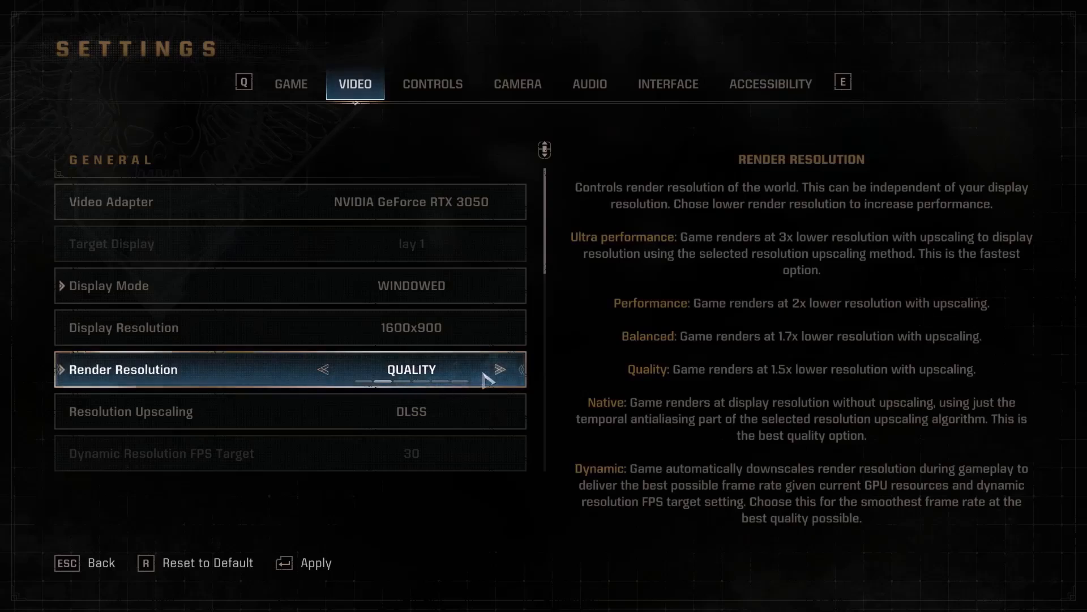
click(498, 372)
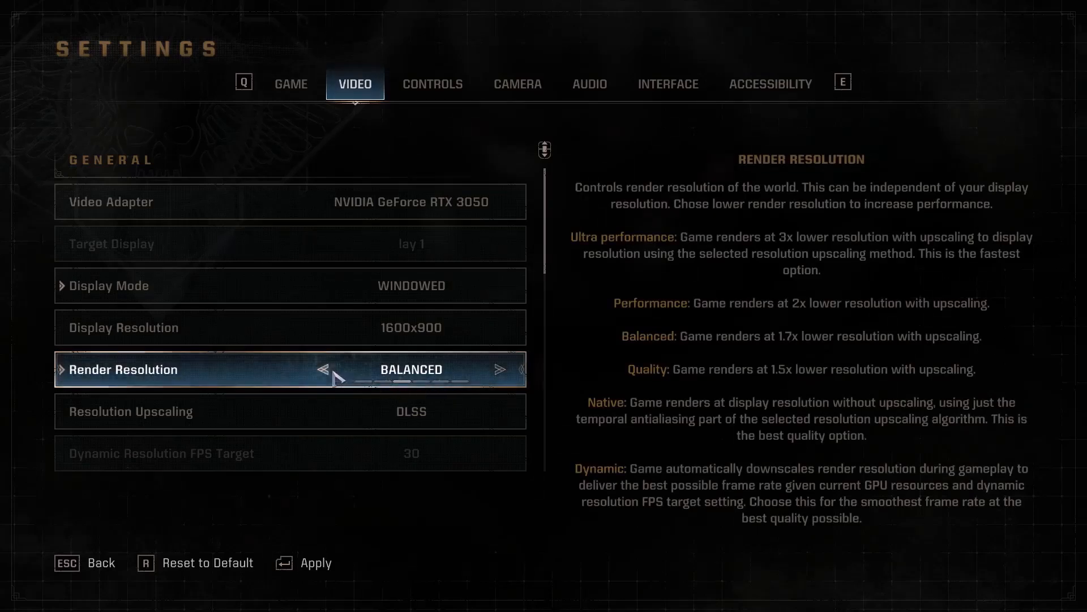
click(325, 369)
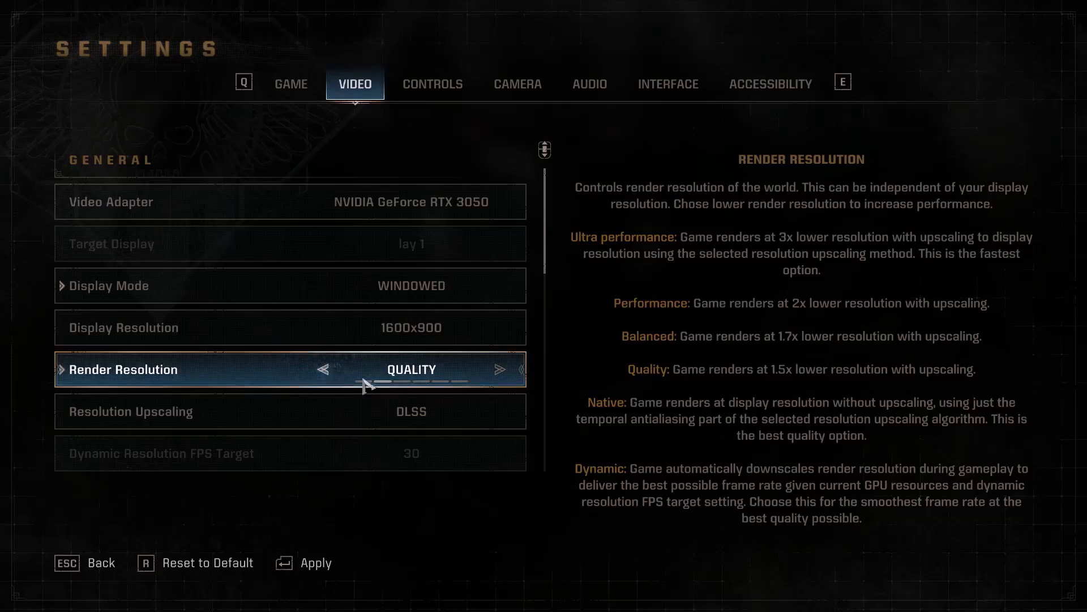
Turn on Vertical Synchronisation (V-Sync) in the Video settings
scroll(400, 410, down, 2)
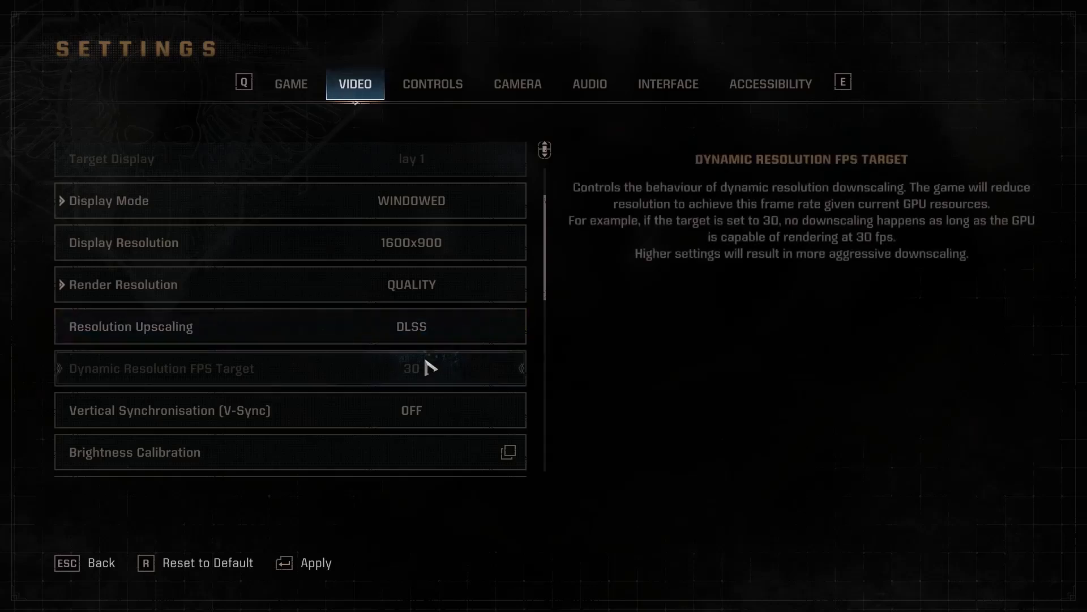
scroll(425, 363, down, 1)
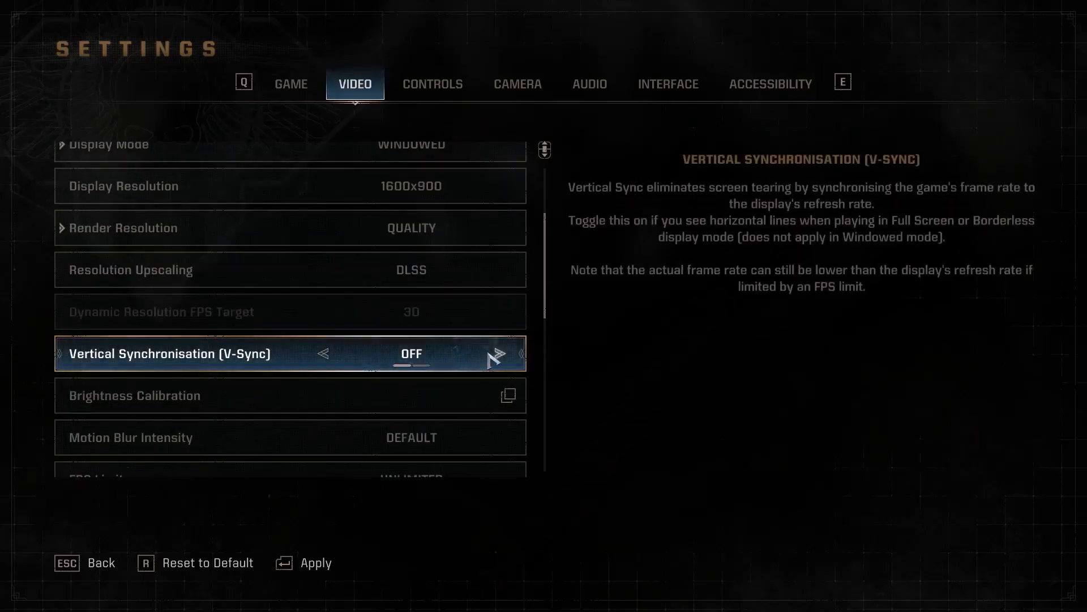
click(498, 354)
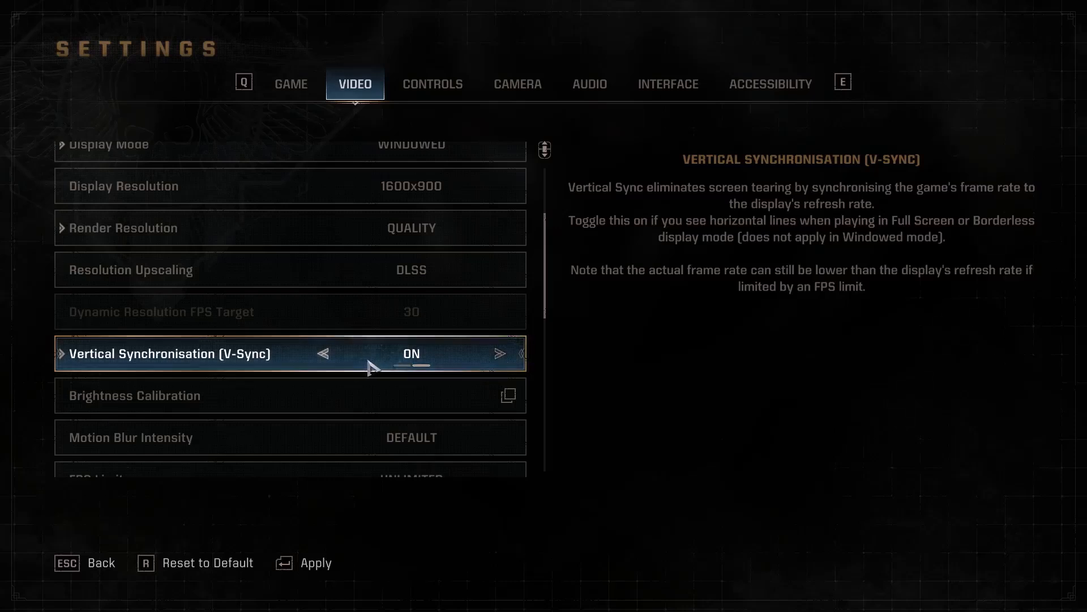
Set the FPS Limit to 60 in the Video settings
scroll(419, 381, down, 1)
scroll(423, 384, down, 3)
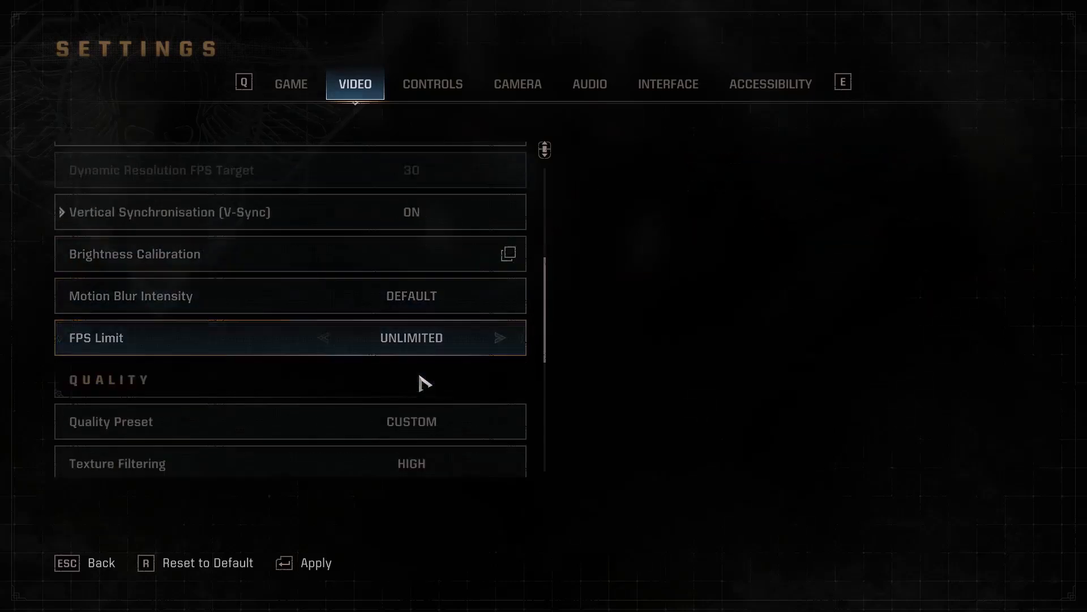
scroll(425, 383, down, 1)
click(402, 311)
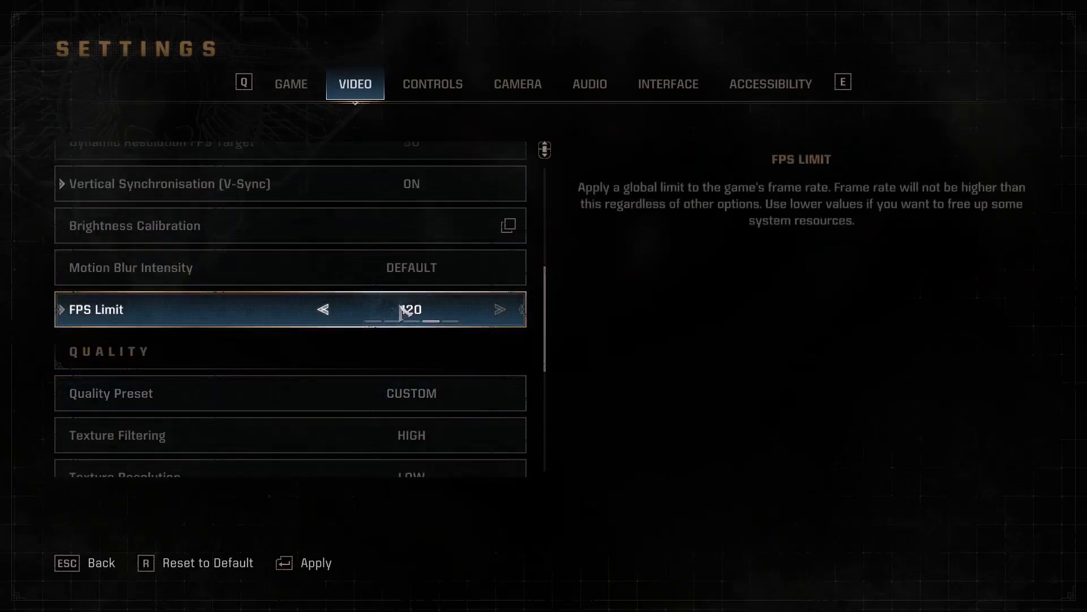
click(323, 309)
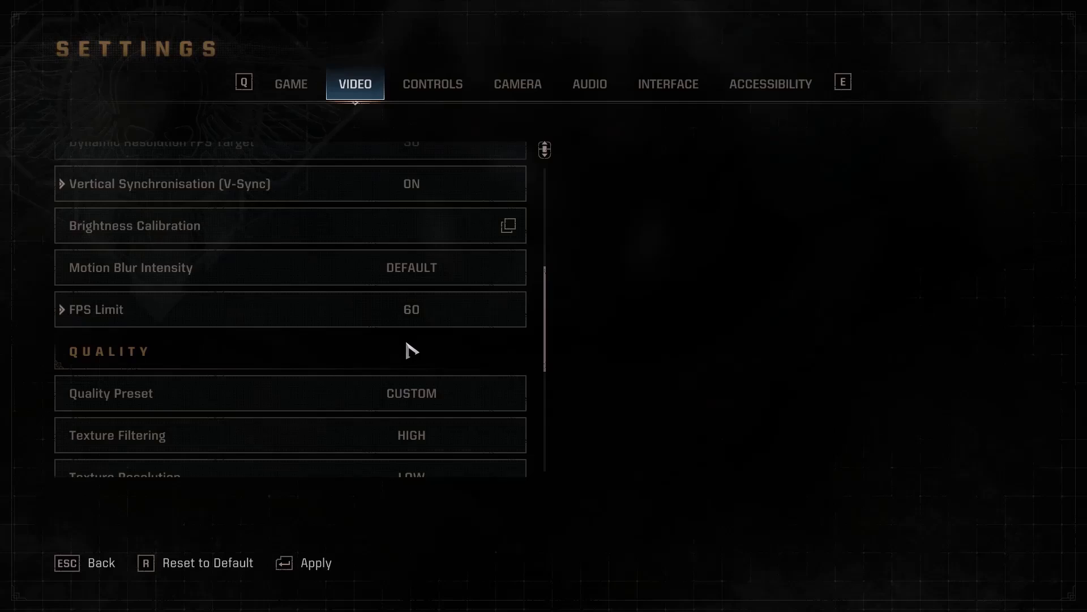
Lower the Quality Preset to Medium, accepting the video memory warnings along the way
click(327, 394)
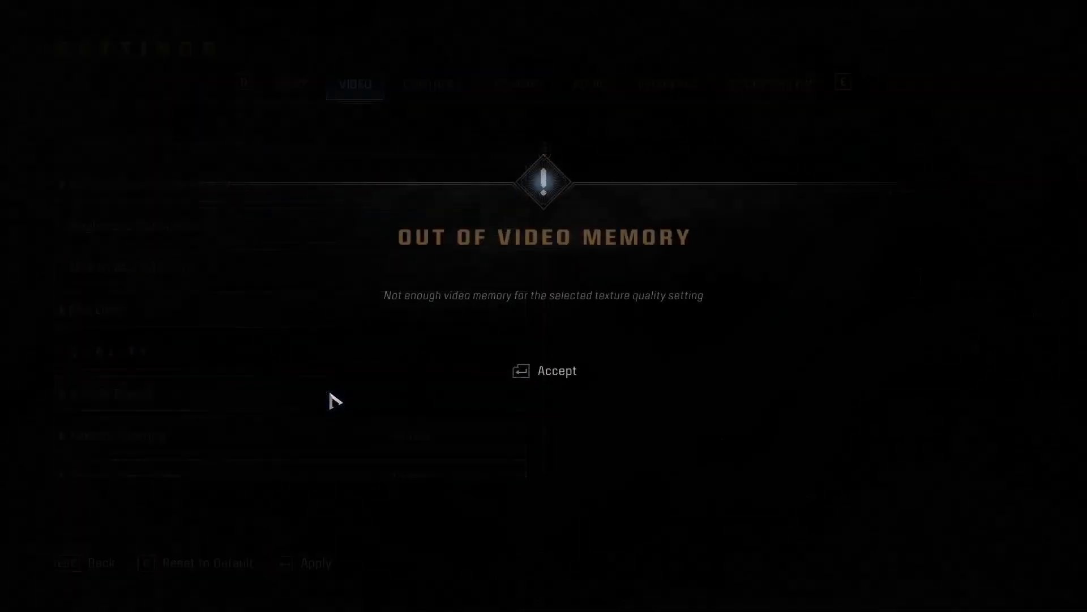
click(520, 371)
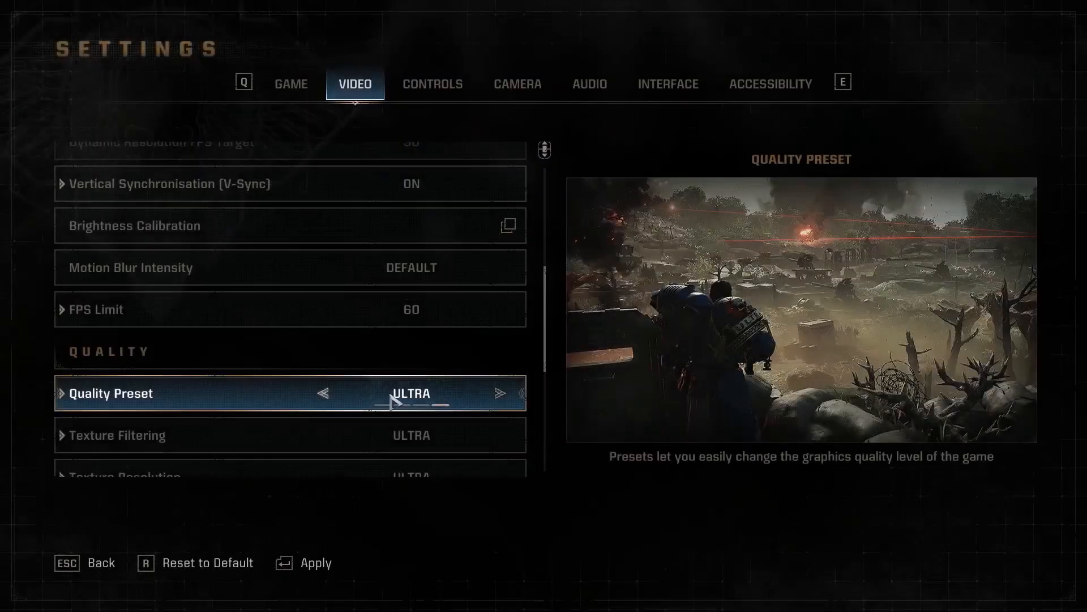
click(327, 398)
click(537, 368)
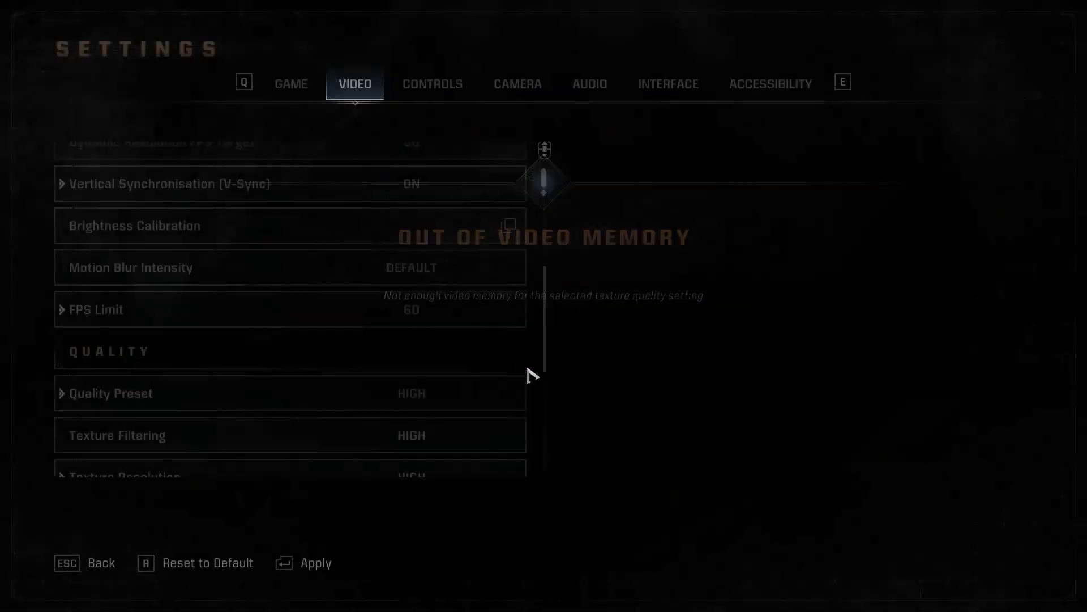
click(324, 395)
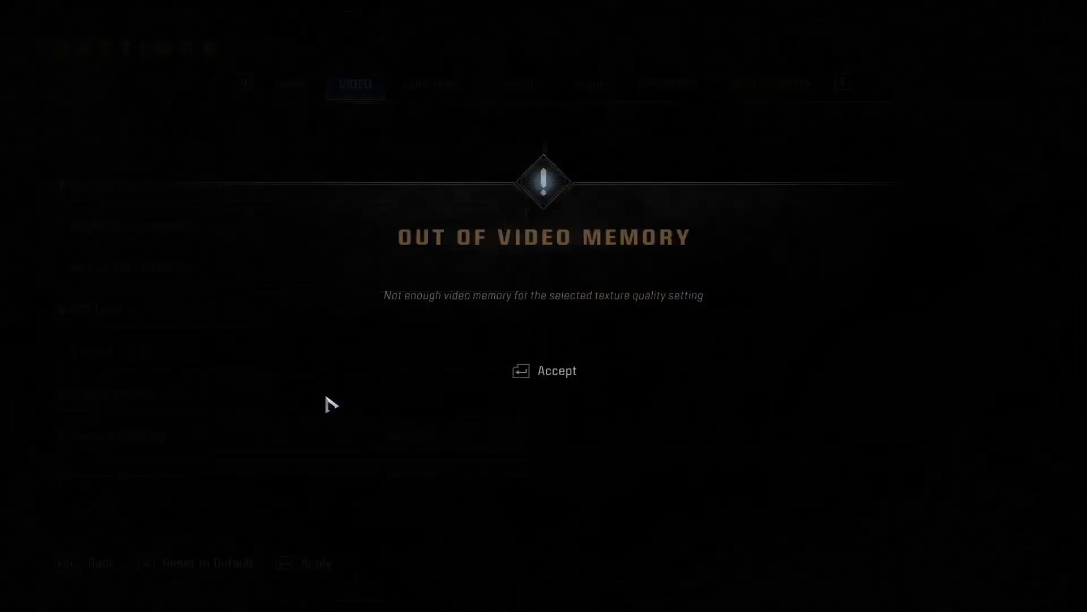
click(522, 371)
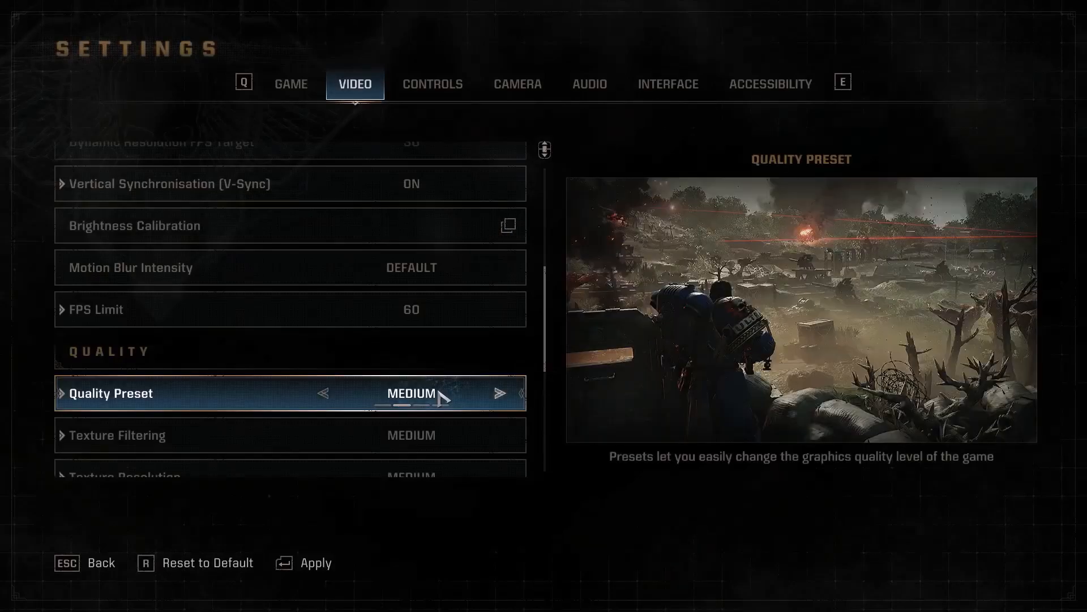
Check the remaining quality options and apply the changed video settings
scroll(440, 394, down, 1)
scroll(440, 393, down, 6)
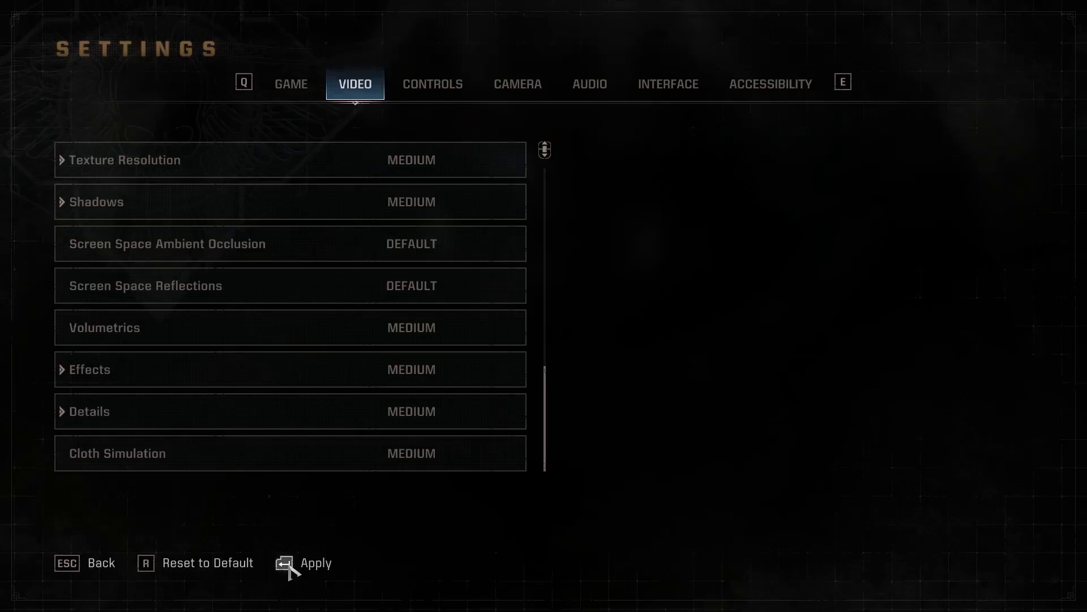
click(288, 566)
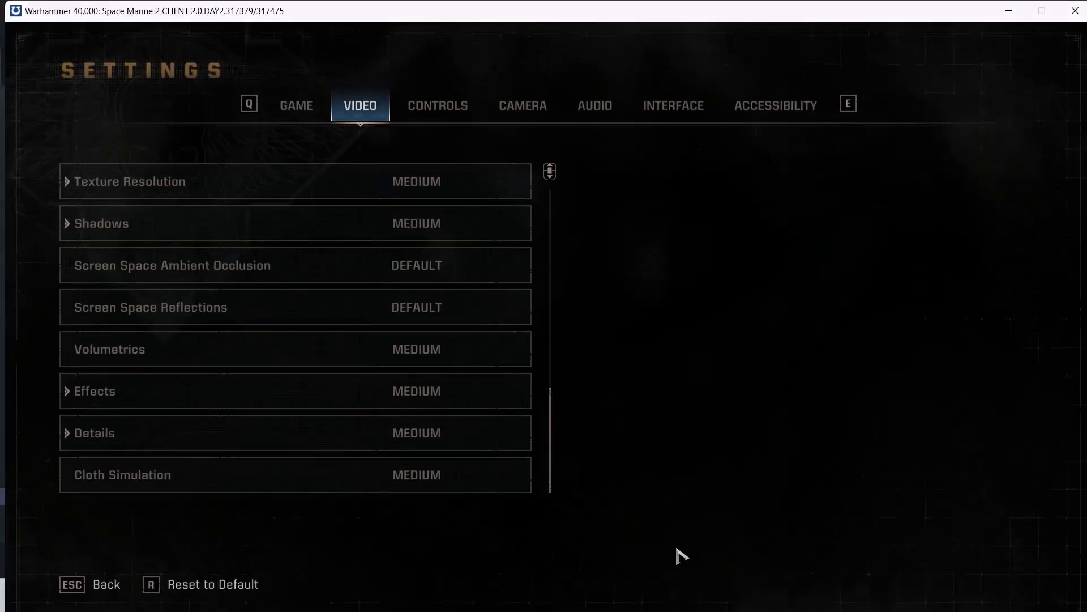
Leave the game, go to Step 14 in the Word document, and copy the word "graphics"
key(alt+Tab)
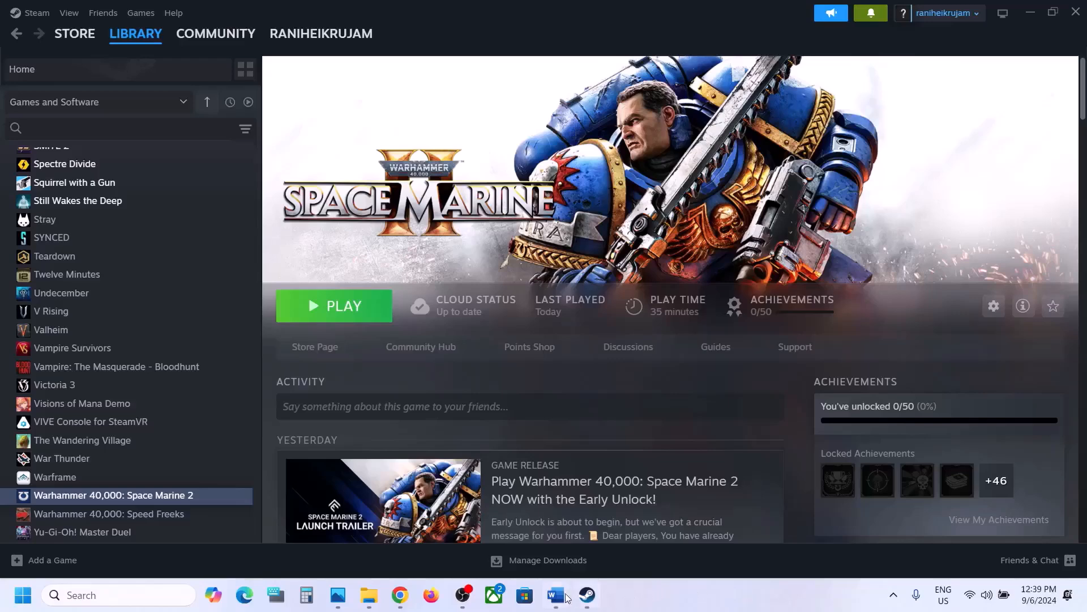
click(557, 594)
scroll(284, 294, down, 4)
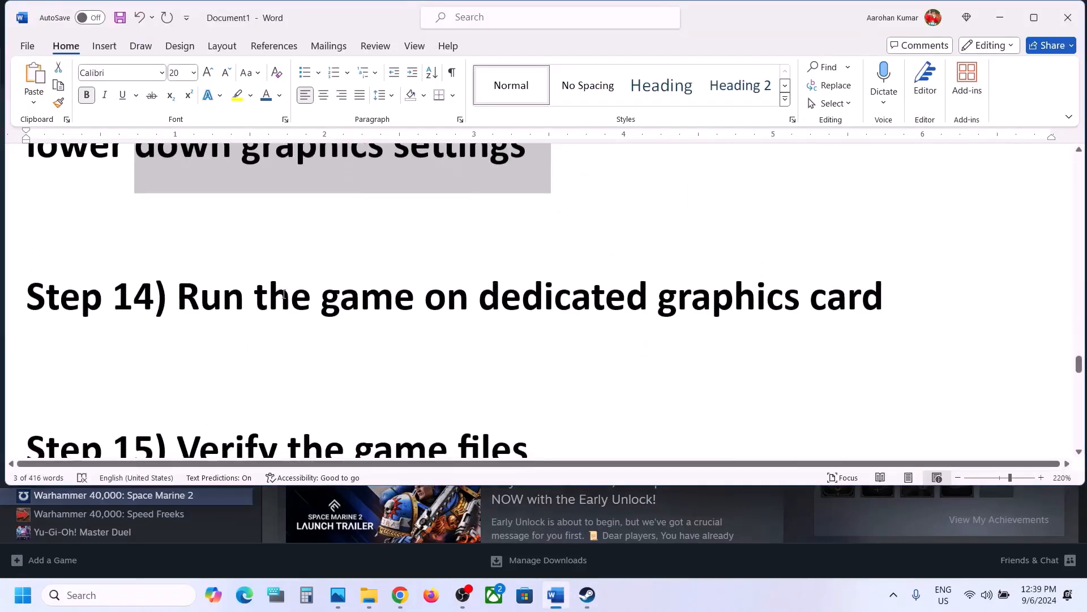
double_click(704, 300)
key(ctrl+c)
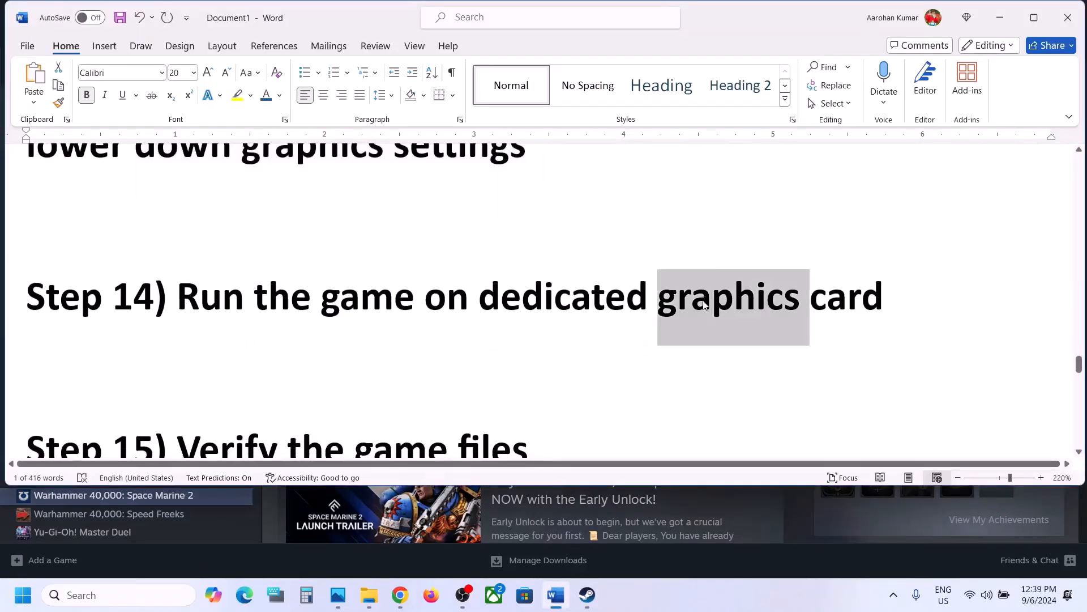
Search Windows for the copied word "graphics" and open Graphics settings
click(131, 594)
key(ctrl+v)
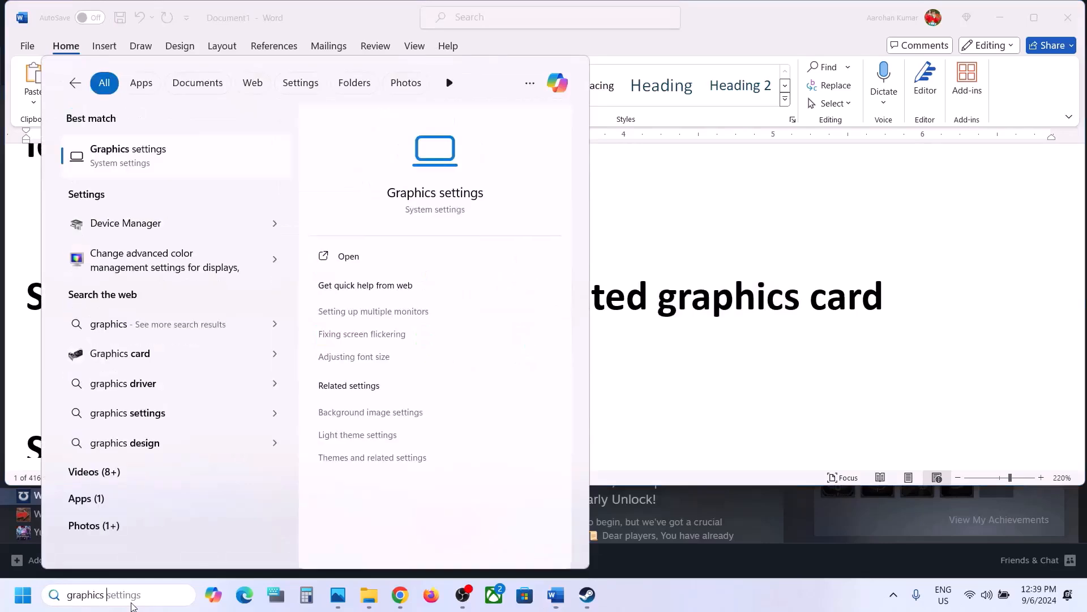
key(Return)
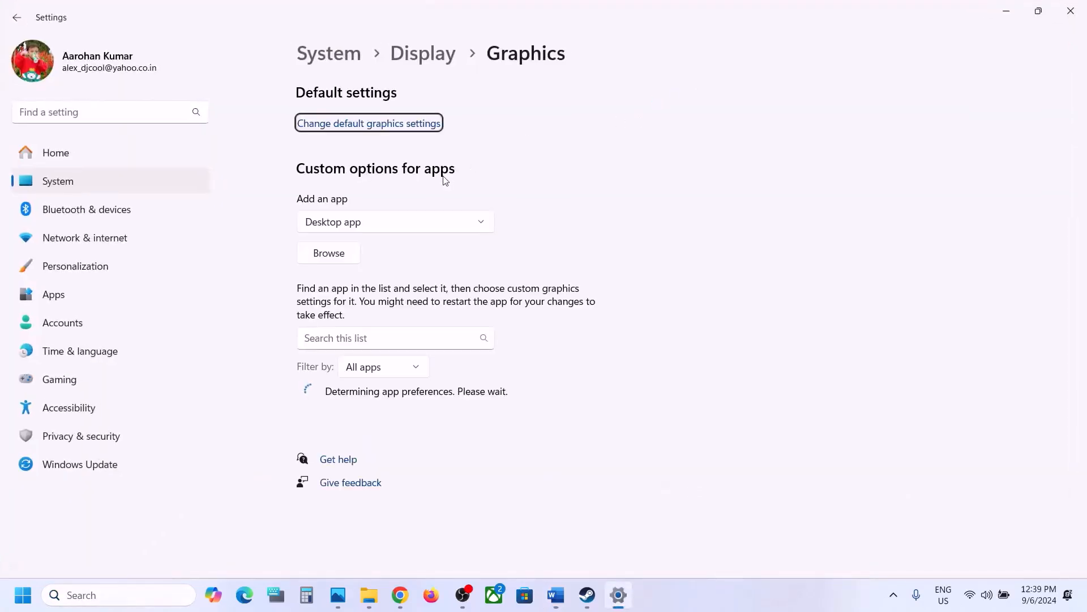
Add the "Warhammer 40000 Space Marine 2 - Retail" application from Space Marine 2\client_pc\root\bin\pc to the apps with custom graphics options
click(344, 256)
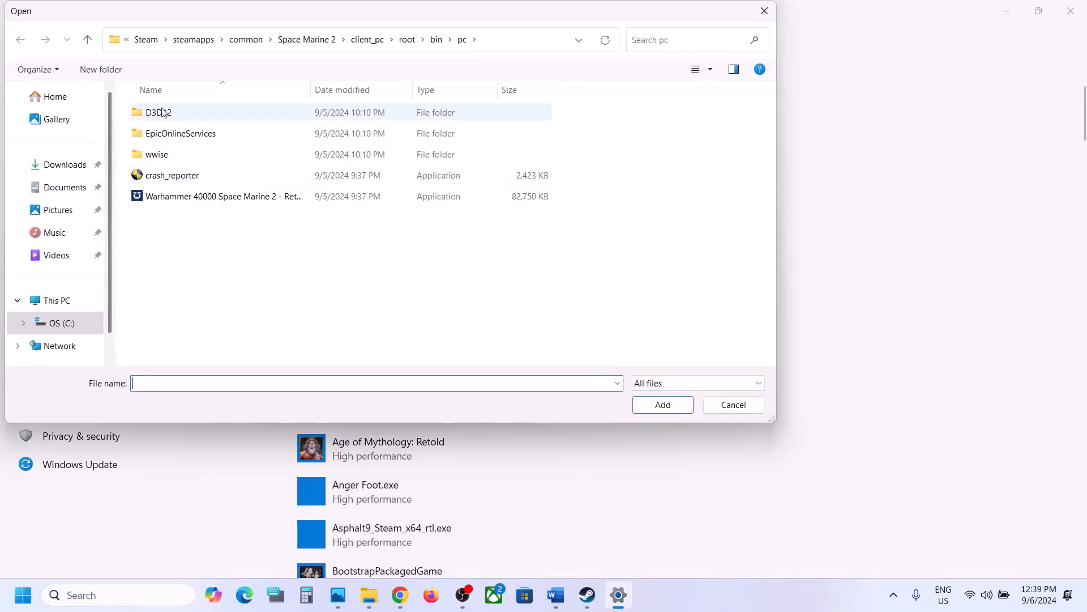
click(268, 41)
click(249, 41)
click(250, 41)
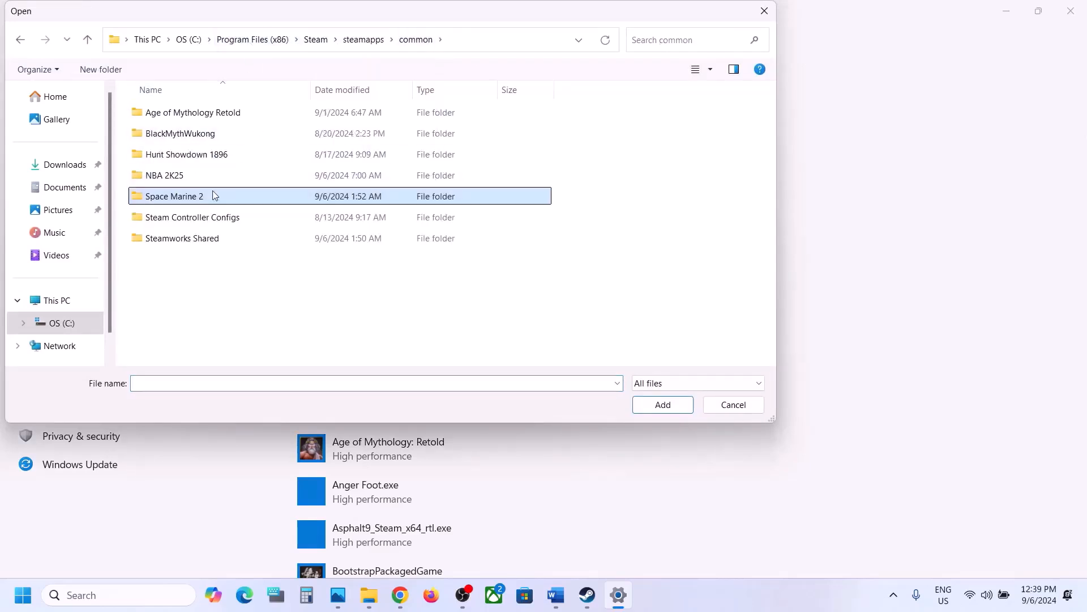
double_click(202, 196)
click(173, 118)
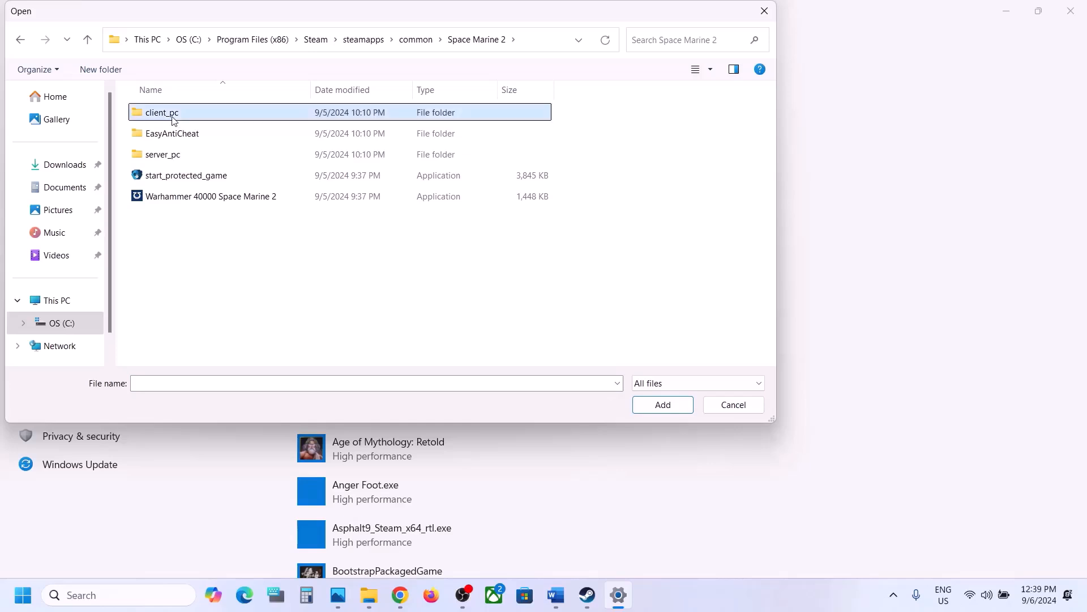
double_click(202, 117)
double_click(202, 117)
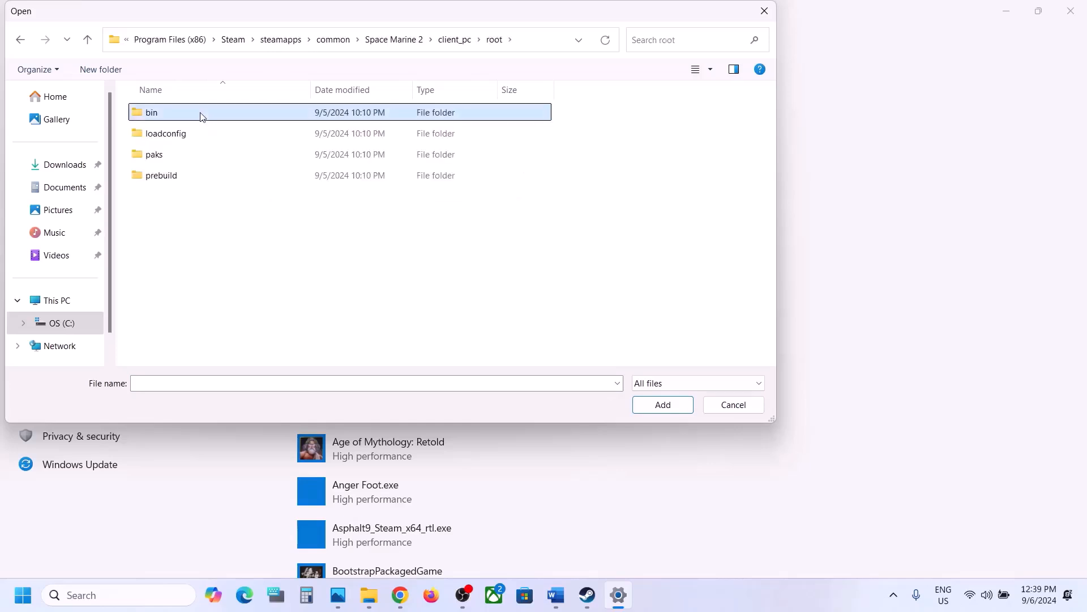
double_click(202, 116)
double_click(202, 116)
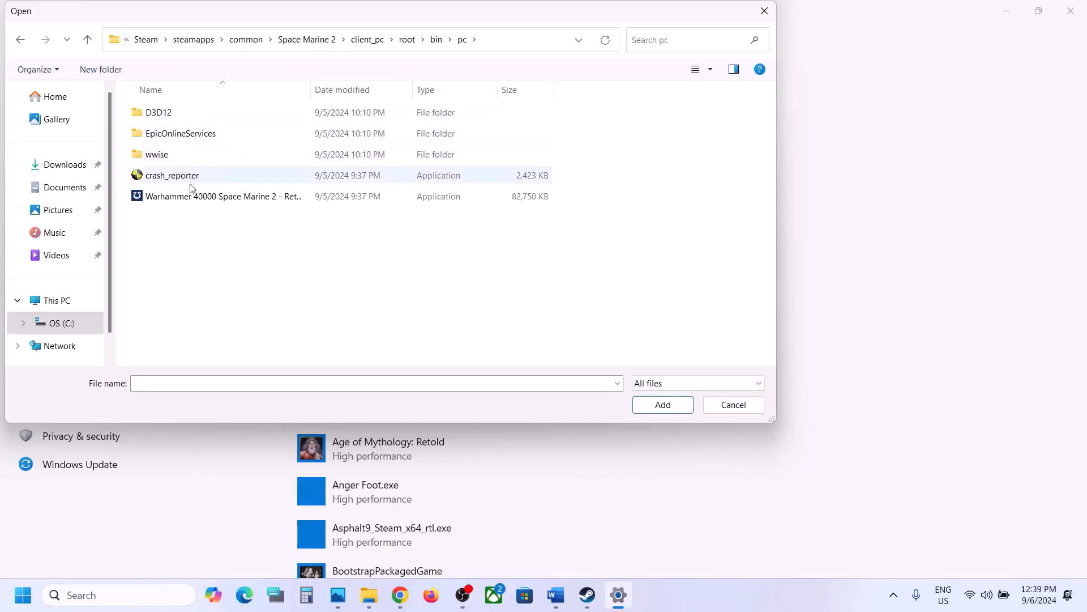
click(182, 199)
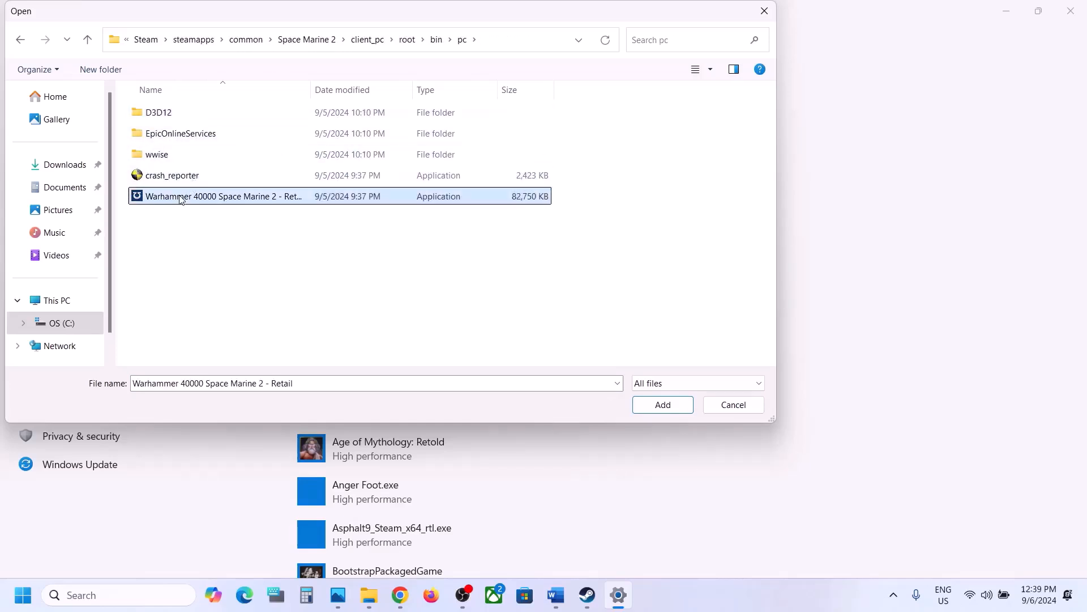
click(663, 405)
Save the High performance graphics preference for the Warhammer 40,000: Space Marine 2 entry that points to the Retail executable
scroll(440, 424, down, 8)
scroll(439, 424, down, 20)
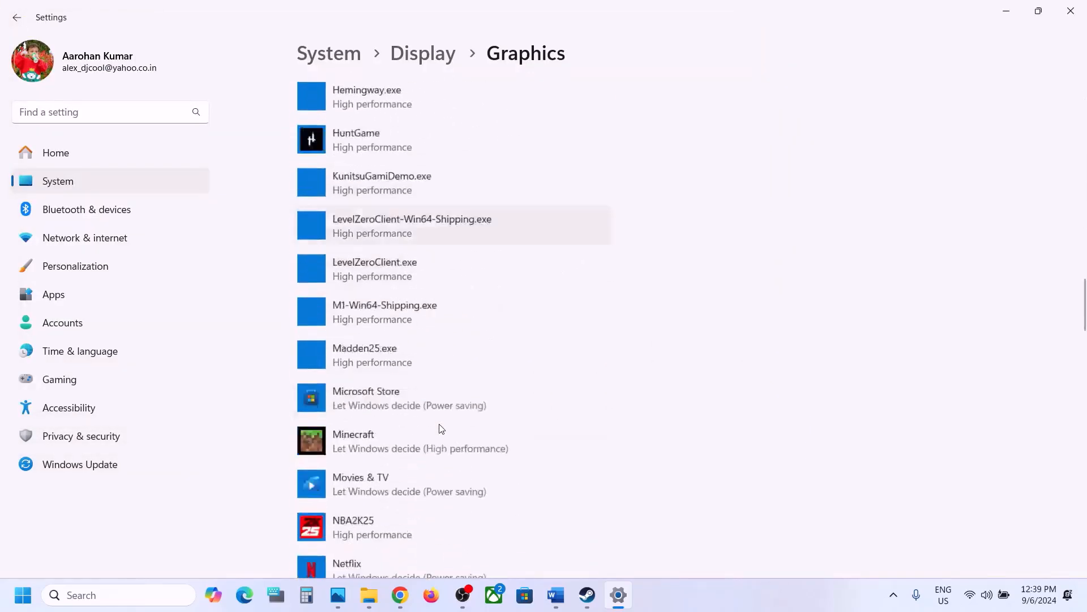
scroll(441, 428, up, 4)
scroll(441, 429, up, 3)
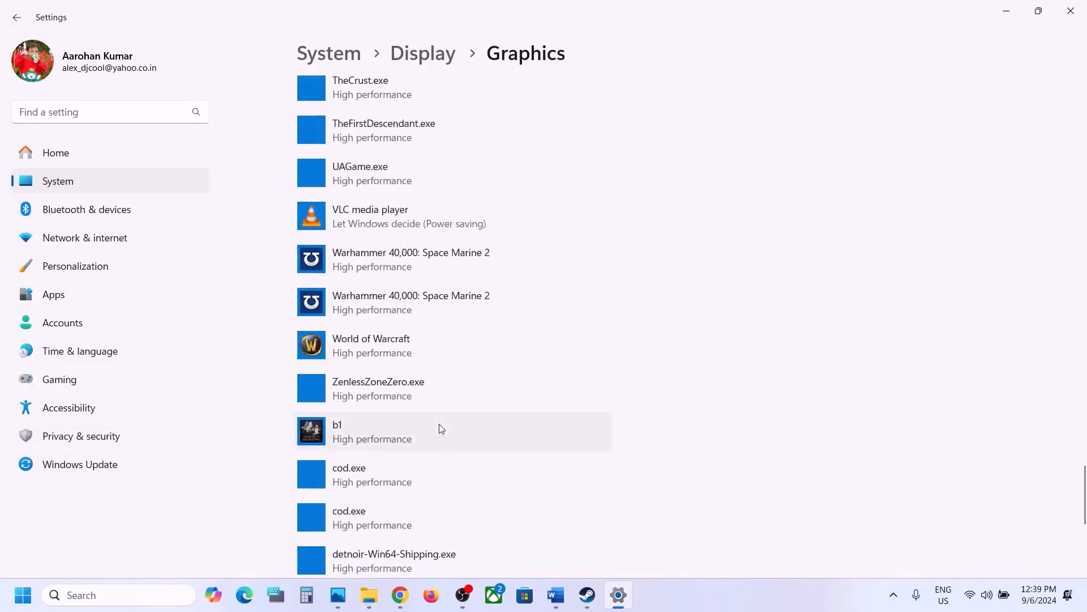
click(384, 310)
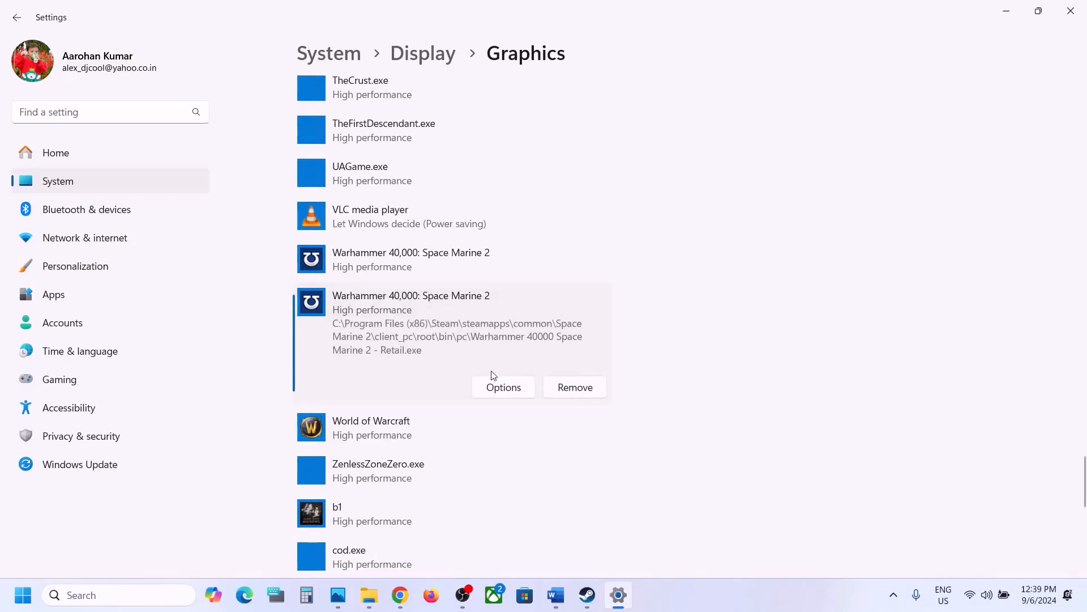
click(498, 389)
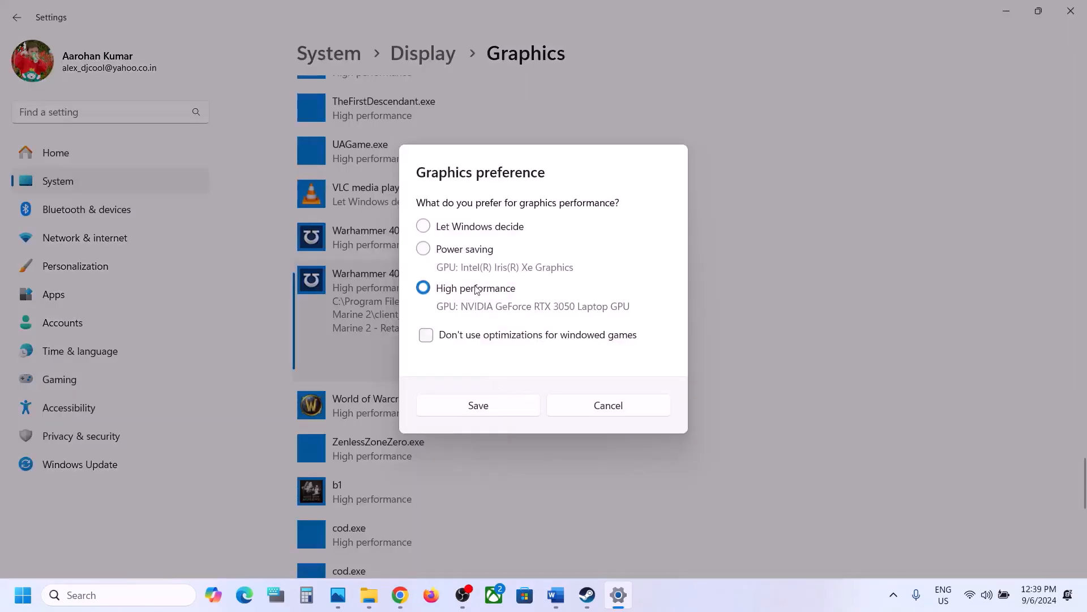
click(495, 406)
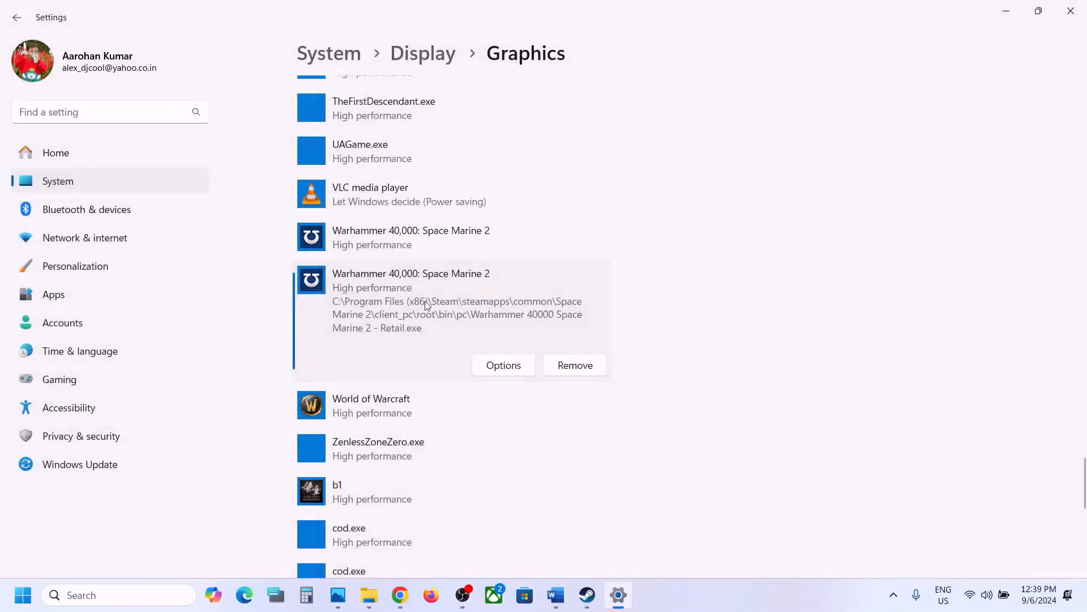
Try to add the "Warhammer 40000 Space Marine 2" application from the main Space Marine 2 folder to the custom graphics apps
scroll(427, 306, up, 10)
scroll(427, 306, up, 15)
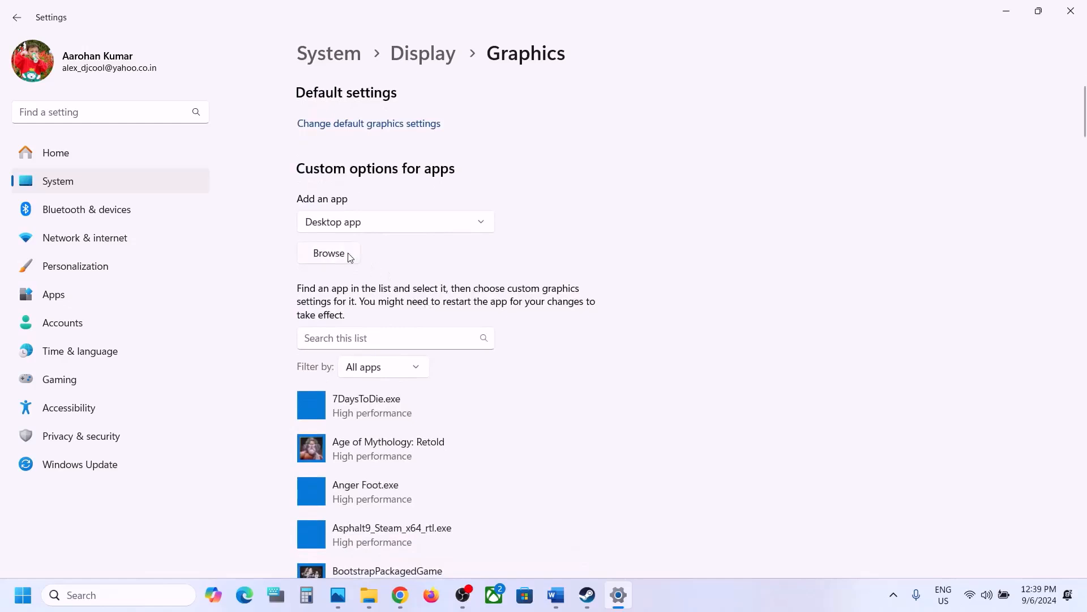
click(350, 257)
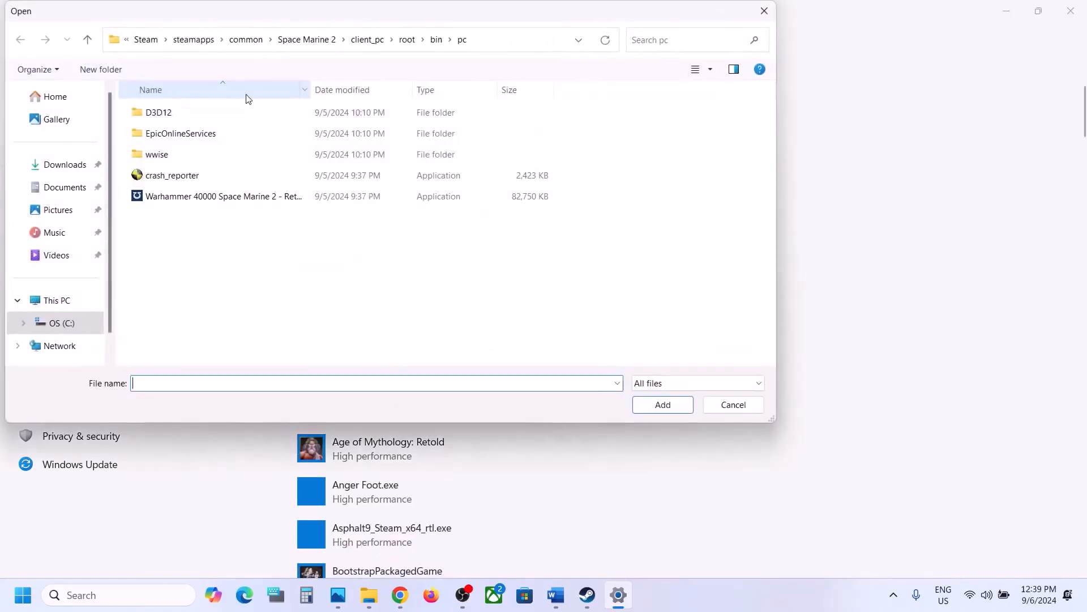
click(88, 44)
click(89, 44)
click(89, 44)
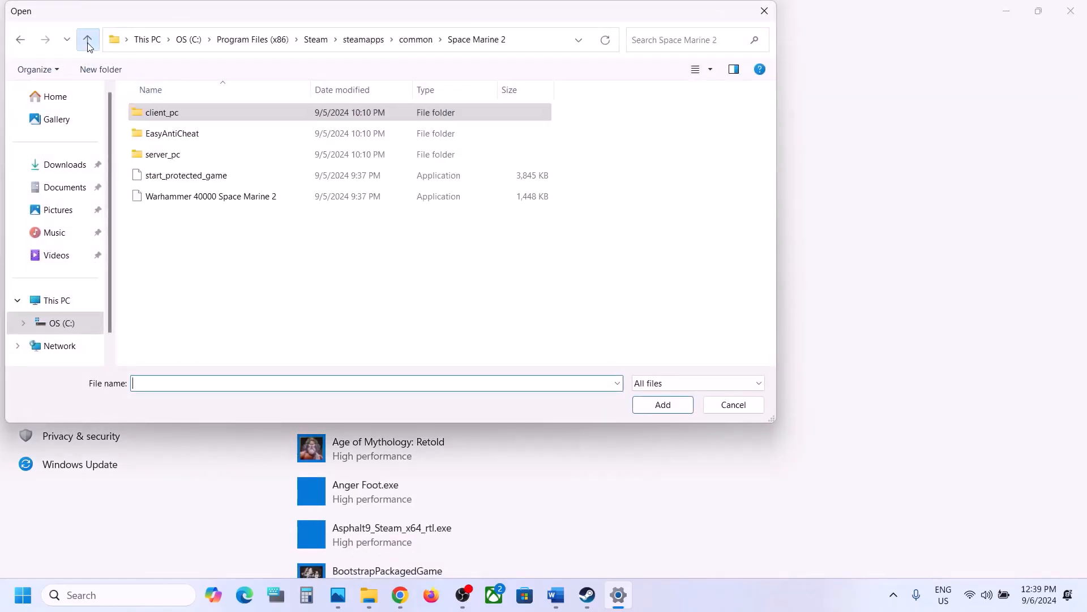
click(219, 203)
click(674, 405)
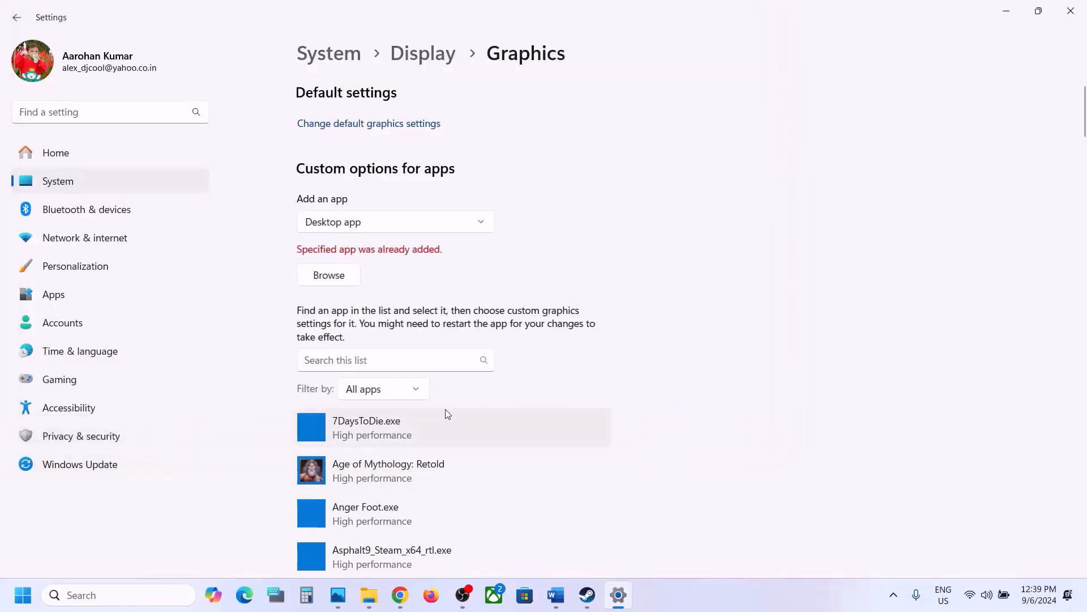
Save the High performance graphics preference for the Space Marine 2 entry whose executable is in the main game folder
scroll(445, 409, down, 10)
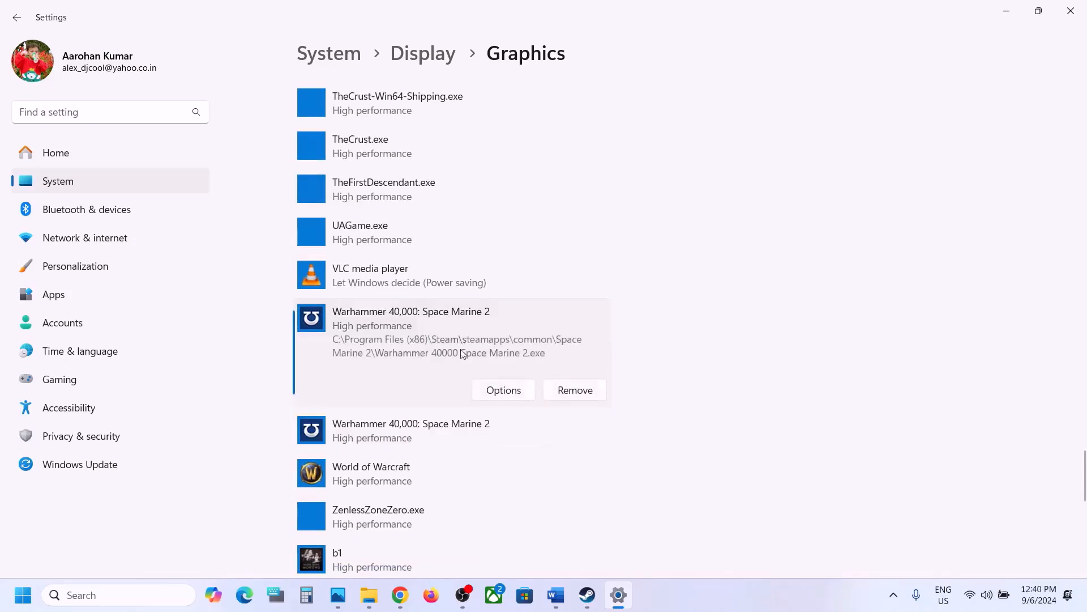
click(498, 390)
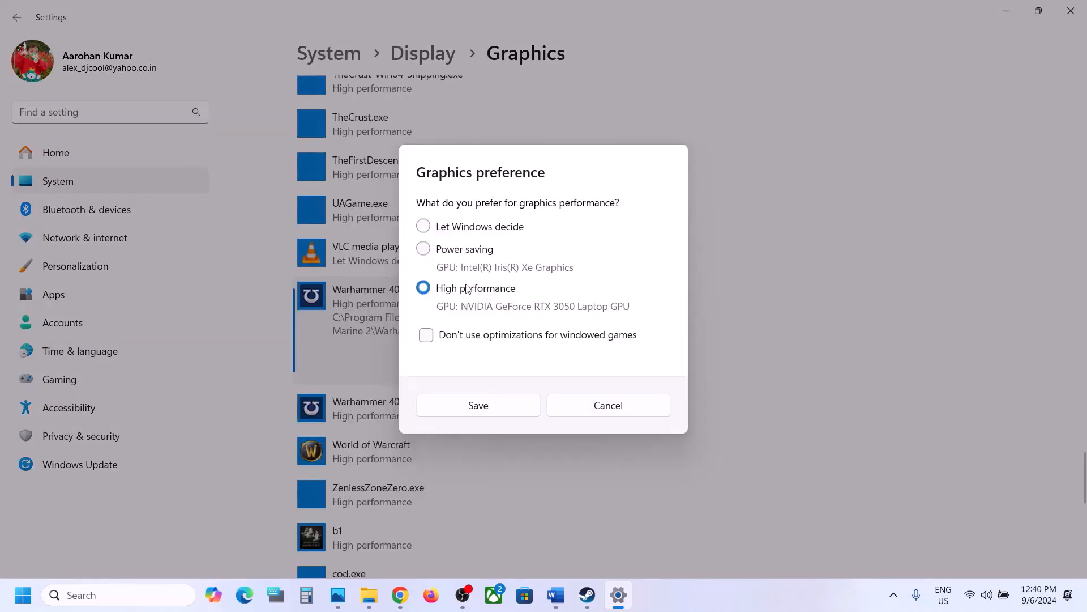
click(497, 406)
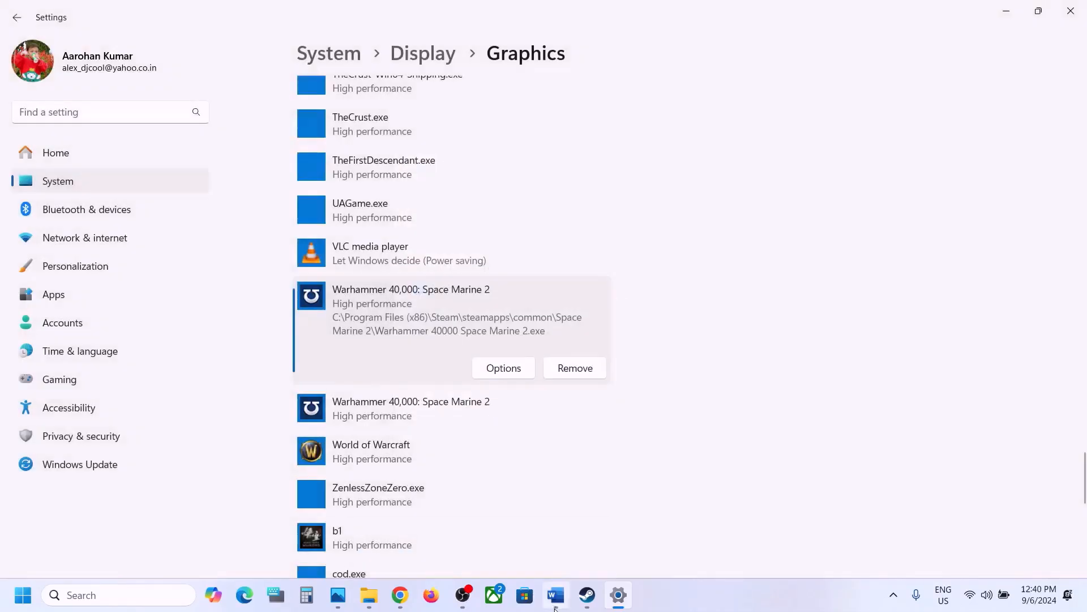
Switch to the Word document and highlight "Verify the game files" in Step 15
key(alt+Tab)
scroll(393, 340, down, 2)
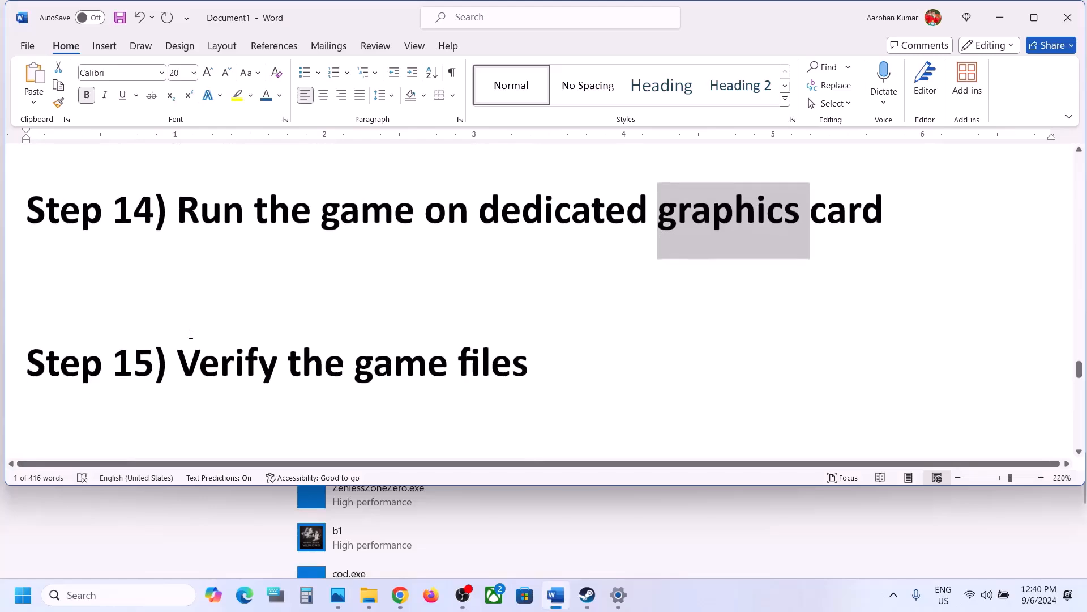
drag(184, 350, 555, 362)
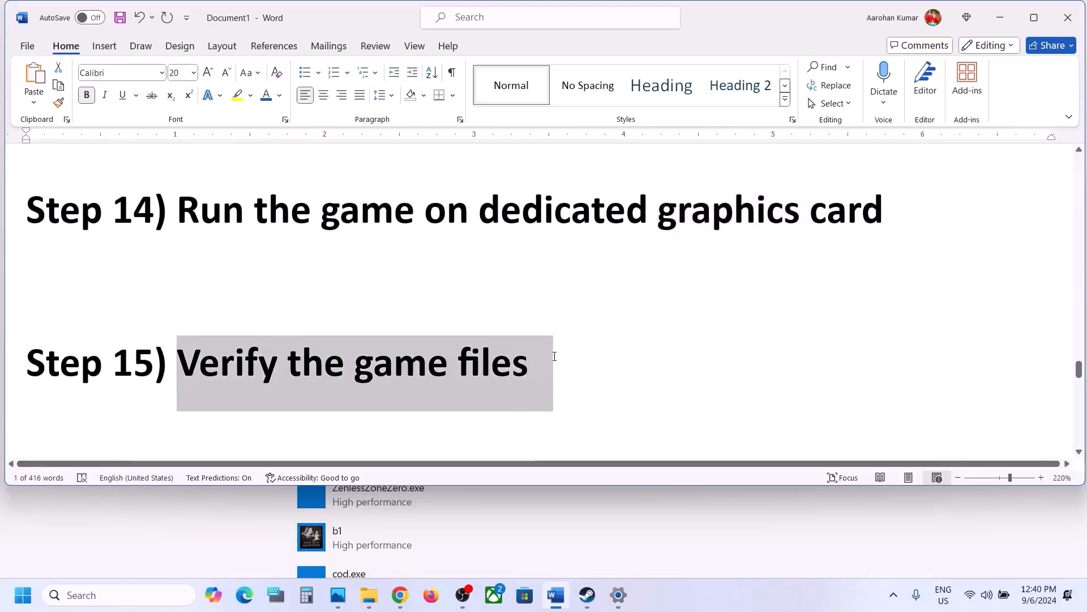
Switch to Steam, view the file verification option in the Installed Files properties of Warhammer 40,000: Space Marine 2, and close the properties
click(588, 594)
right_click(130, 493)
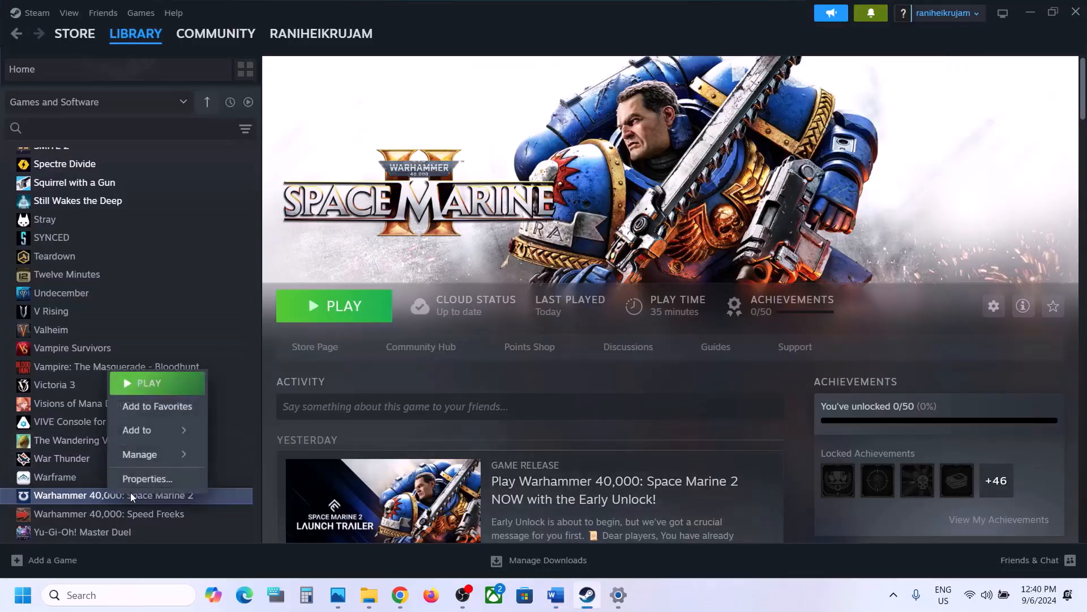
click(146, 481)
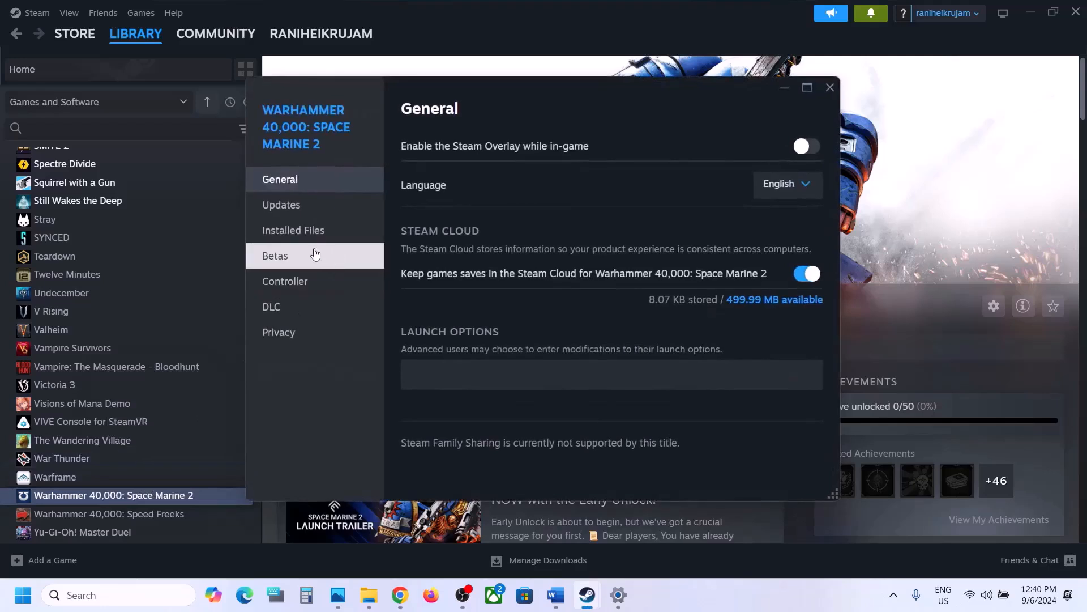
click(293, 230)
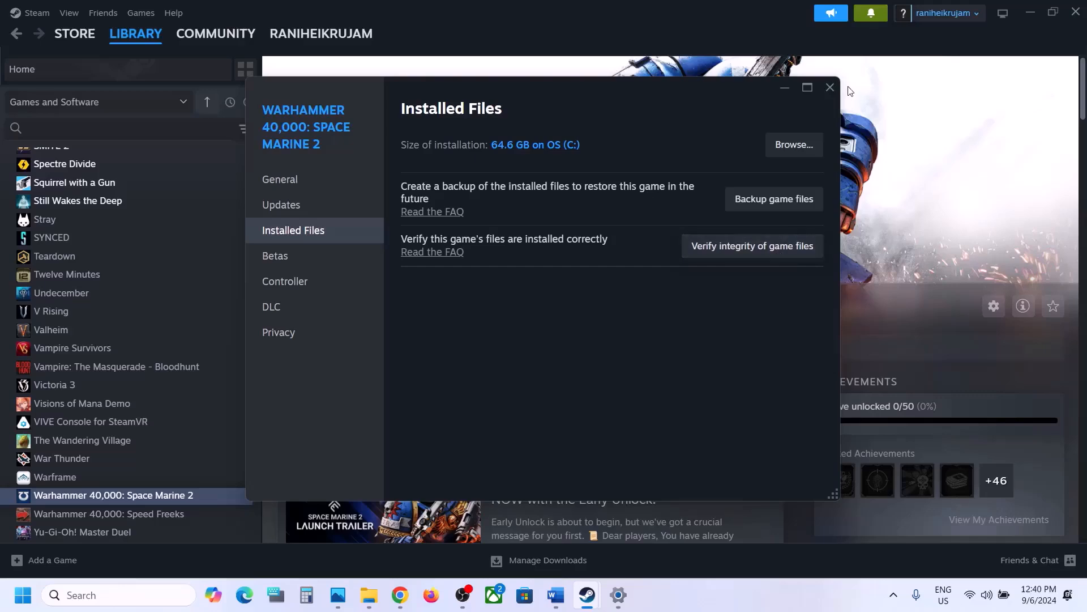
click(831, 86)
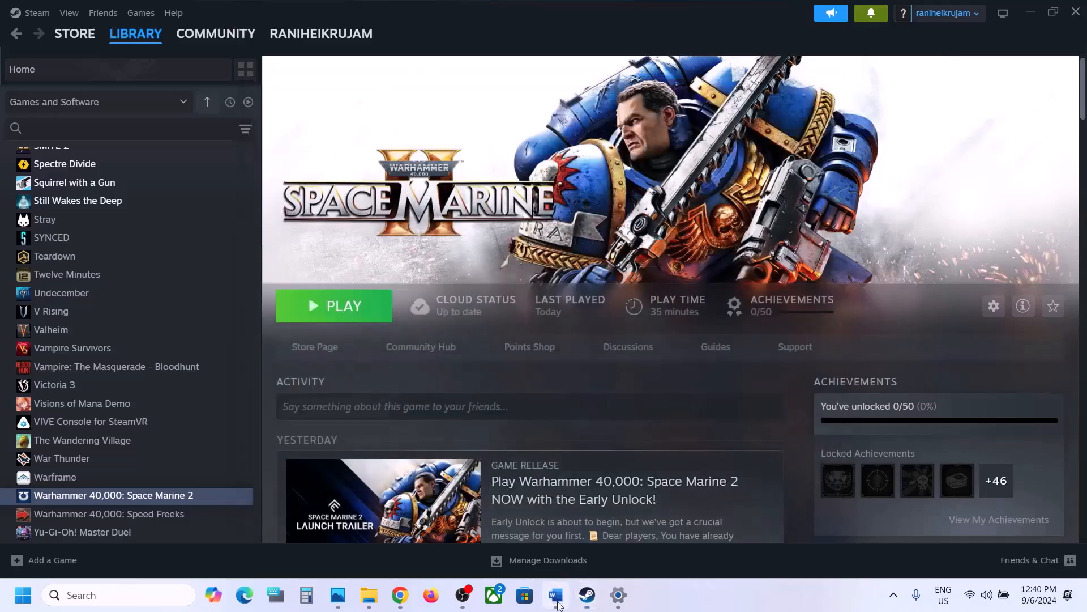
Return to the Word document and copy the Visual C++ downloads link under Step 16
click(556, 594)
scroll(383, 341, down, 3)
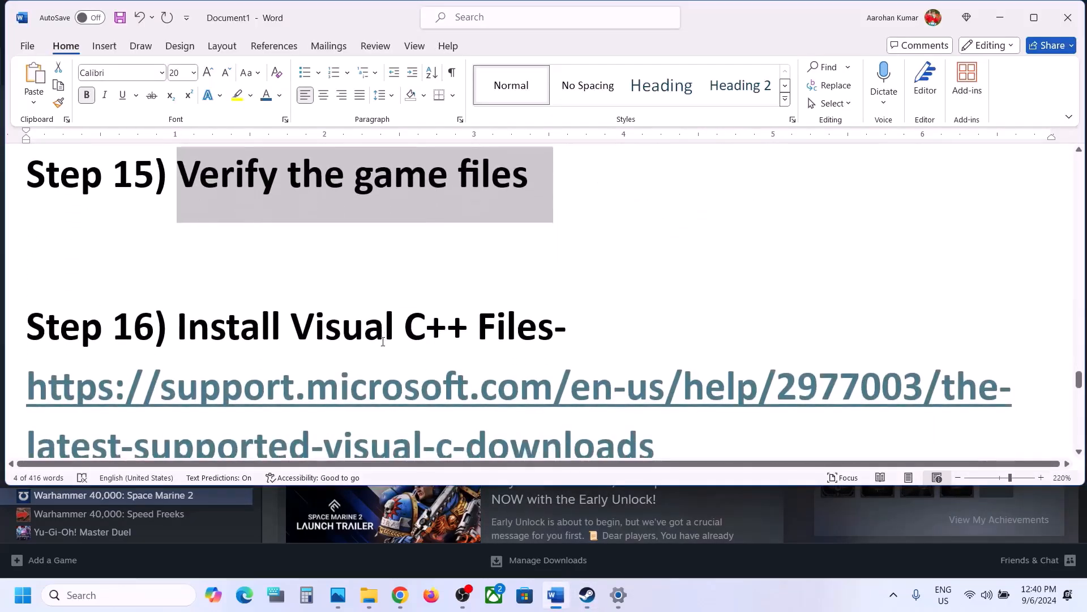
scroll(383, 337, down, 2)
drag(701, 381, 95, 348)
key(ctrl+c)
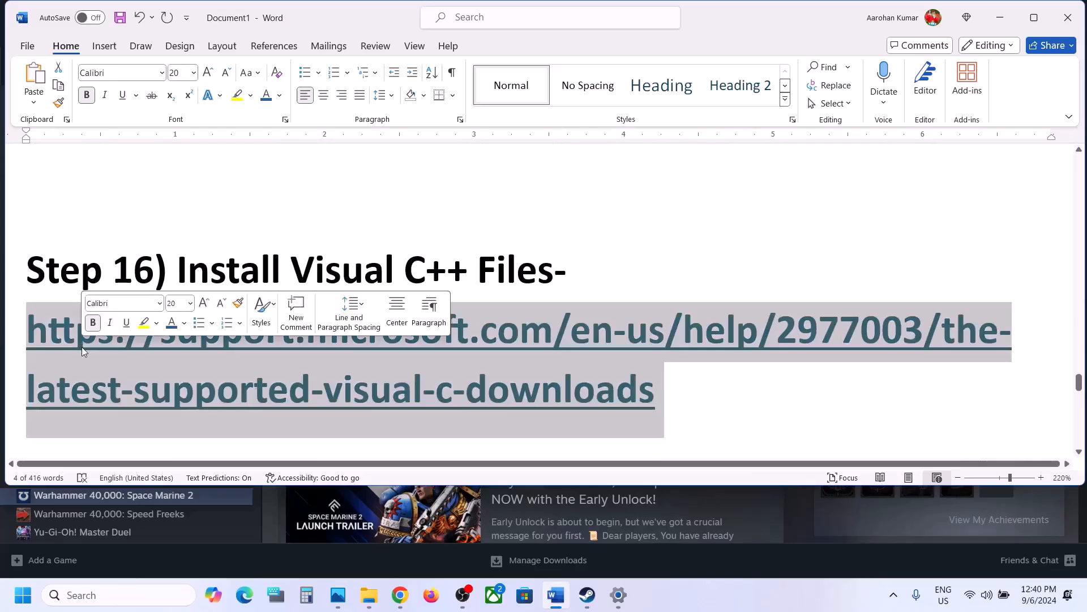
Switch to the Chrome window with the new tab and load the copied Visual C++ downloads link
right_click(403, 589)
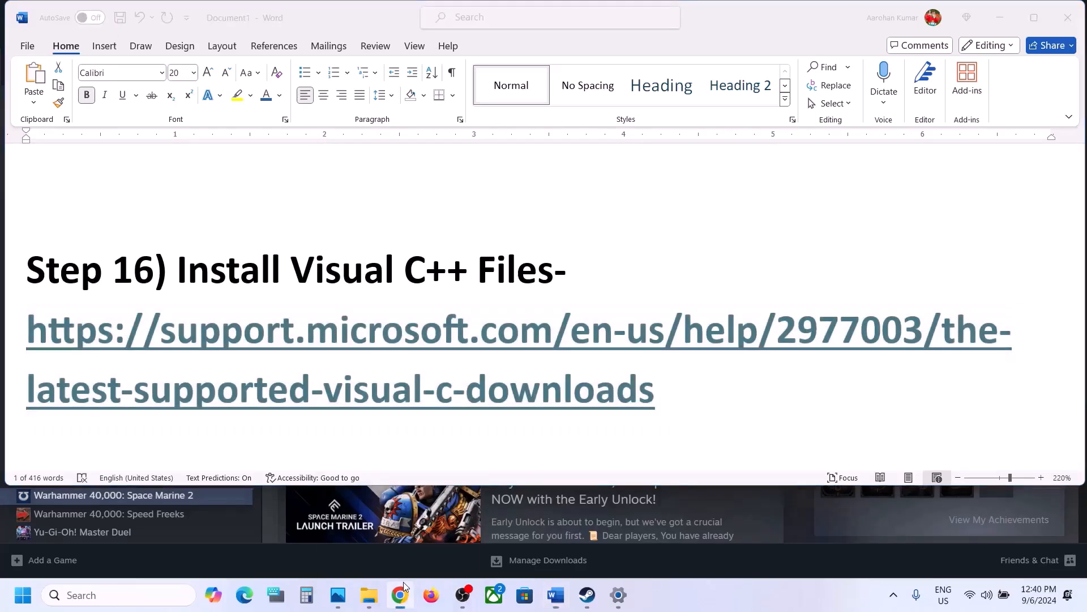
click(355, 462)
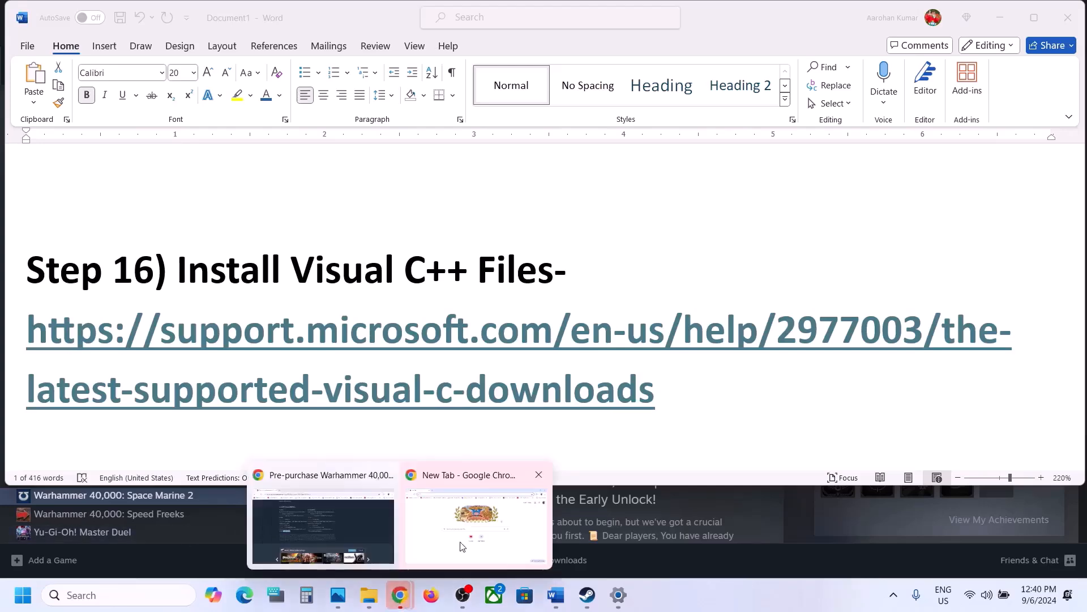
click(462, 547)
key(ctrl+v)
key(Return)
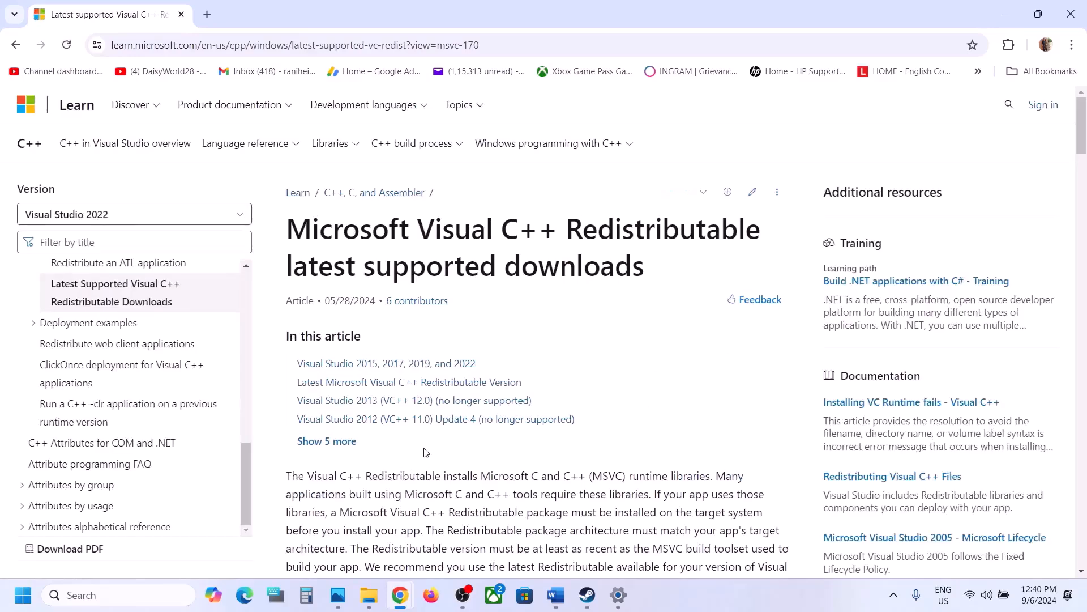
Download the X86 Visual C++ Redistributable from the latest version table and launch its installer
scroll(424, 447, down, 5)
scroll(425, 448, down, 1)
drag(345, 310, 665, 296)
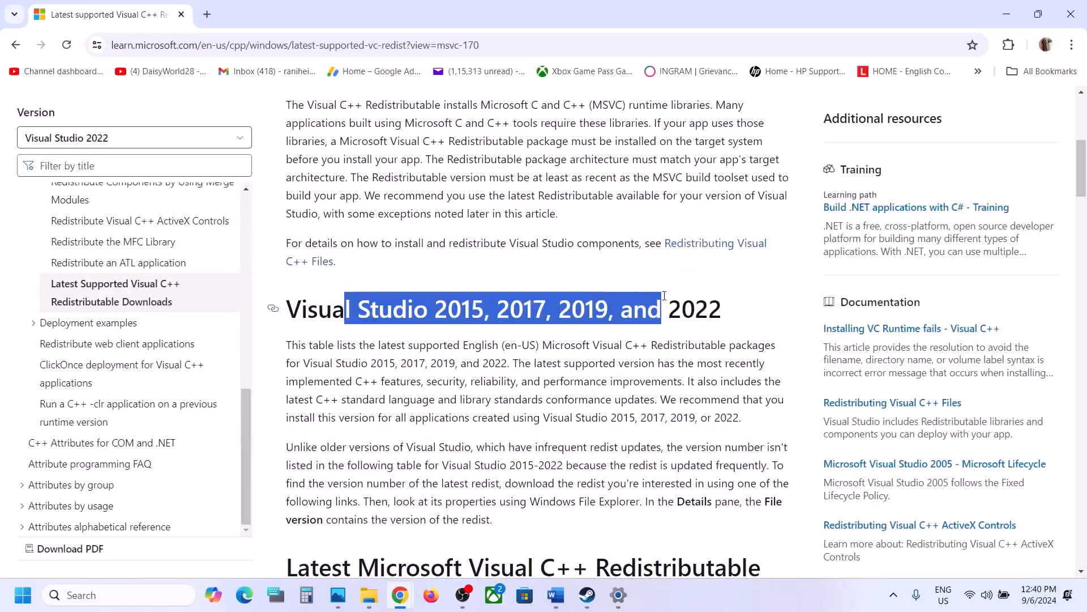
scroll(448, 395, down, 7)
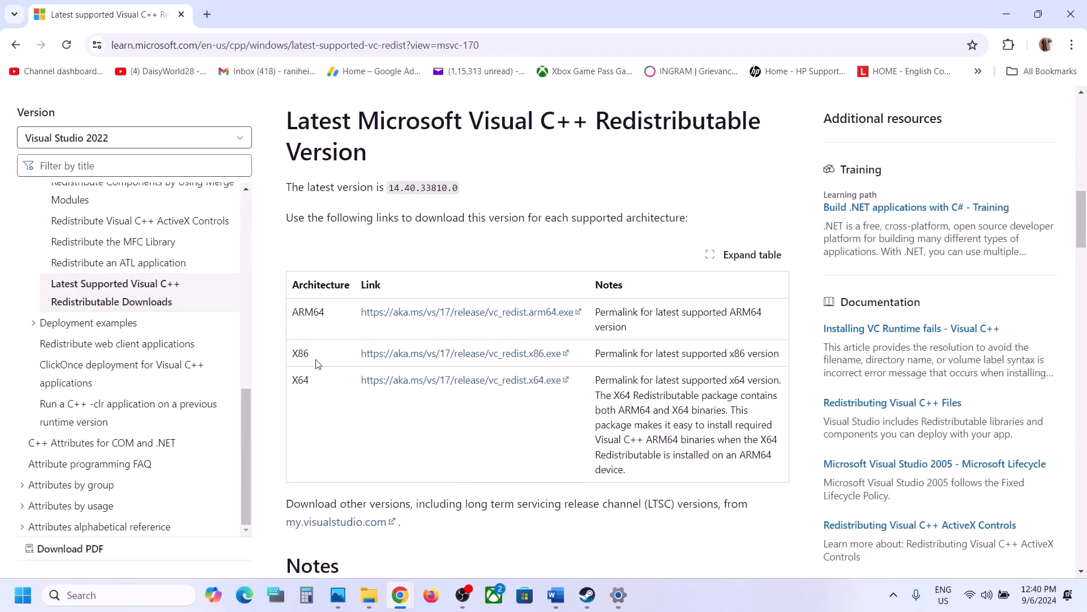
click(366, 356)
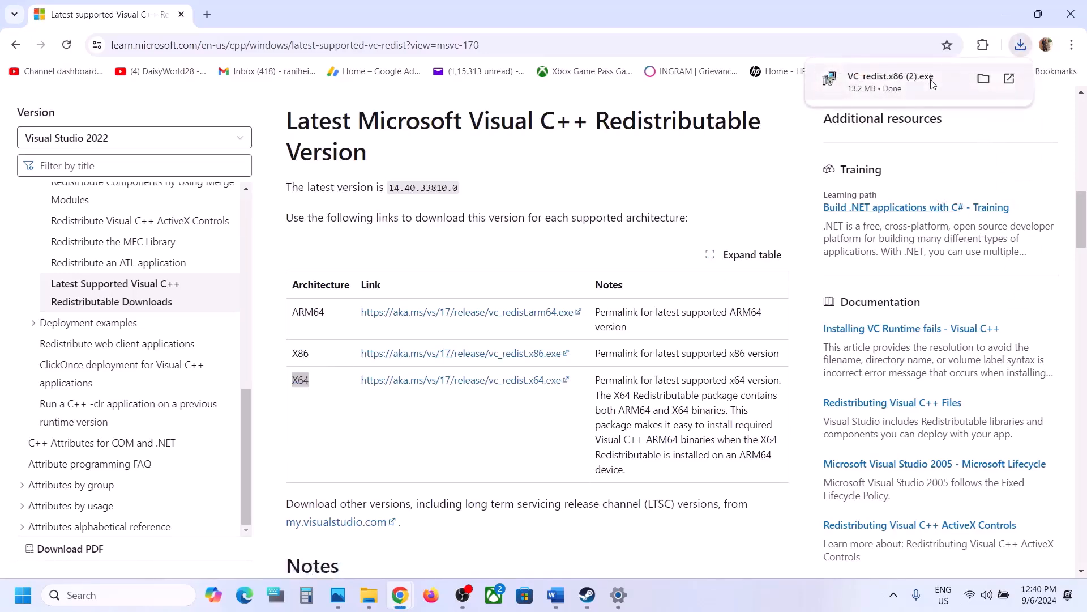
click(932, 84)
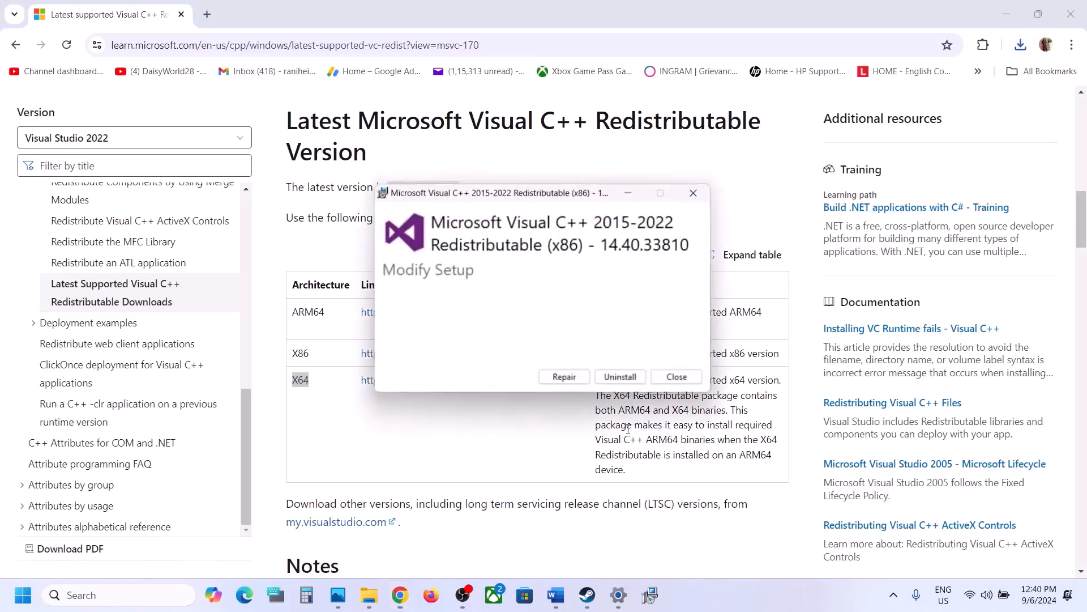
Try to repair the x86 Visual C++ 2015-2022 Redistributable and dismiss the setup message
click(564, 377)
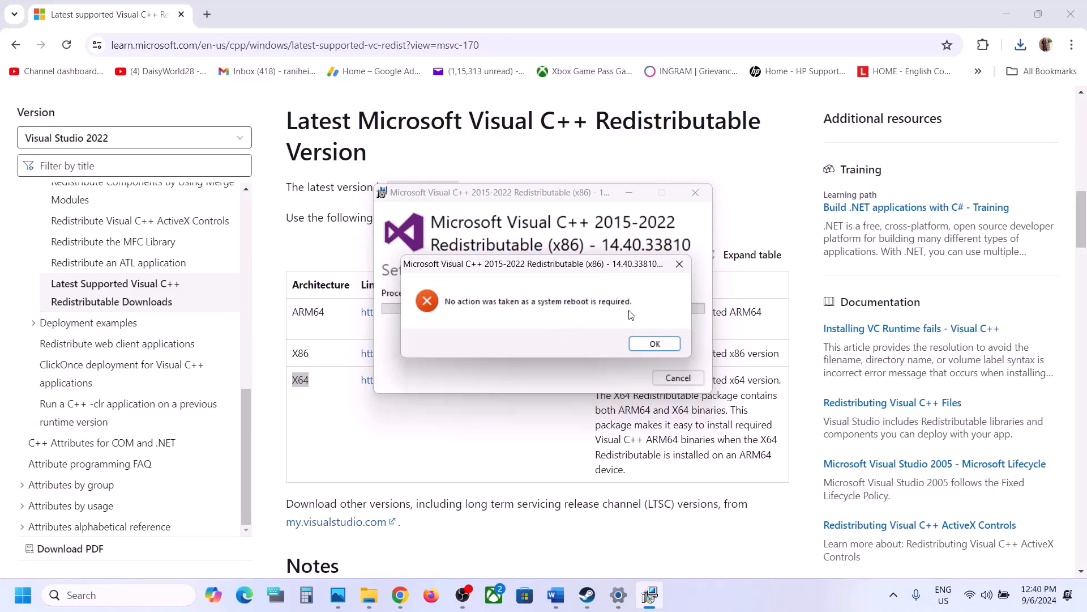
click(655, 344)
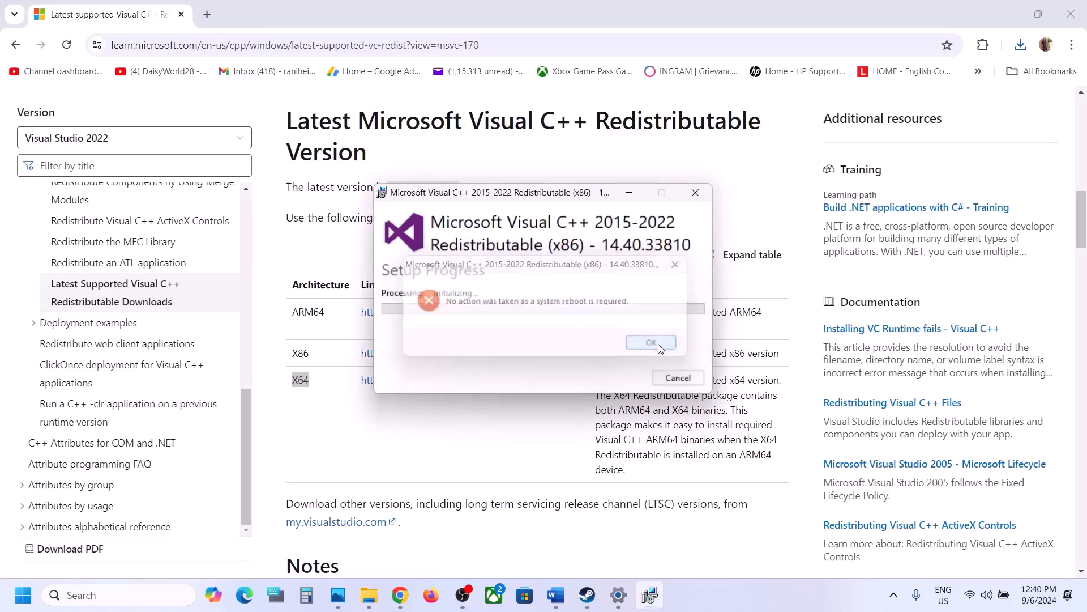
Download the X64 Visual C++ Redistributable from the latest version table and try to repair the installation with it
click(305, 380)
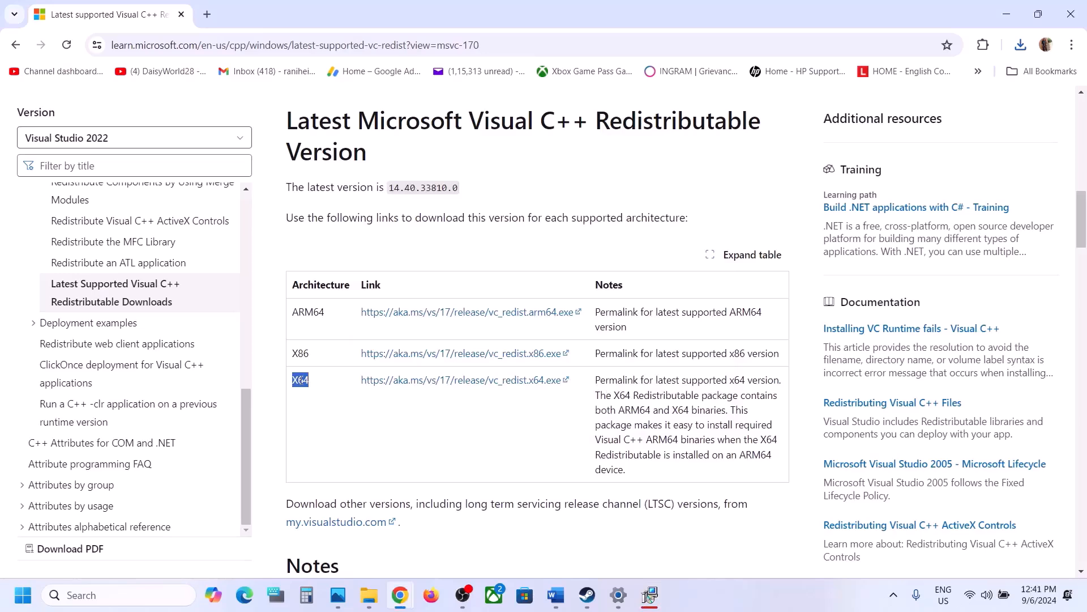
click(405, 381)
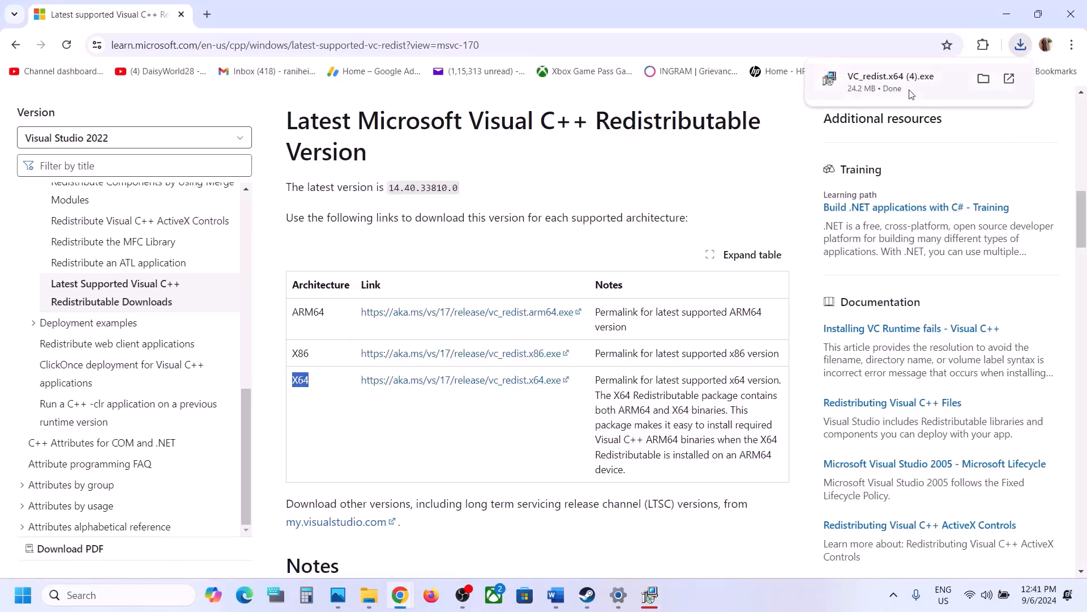
click(911, 90)
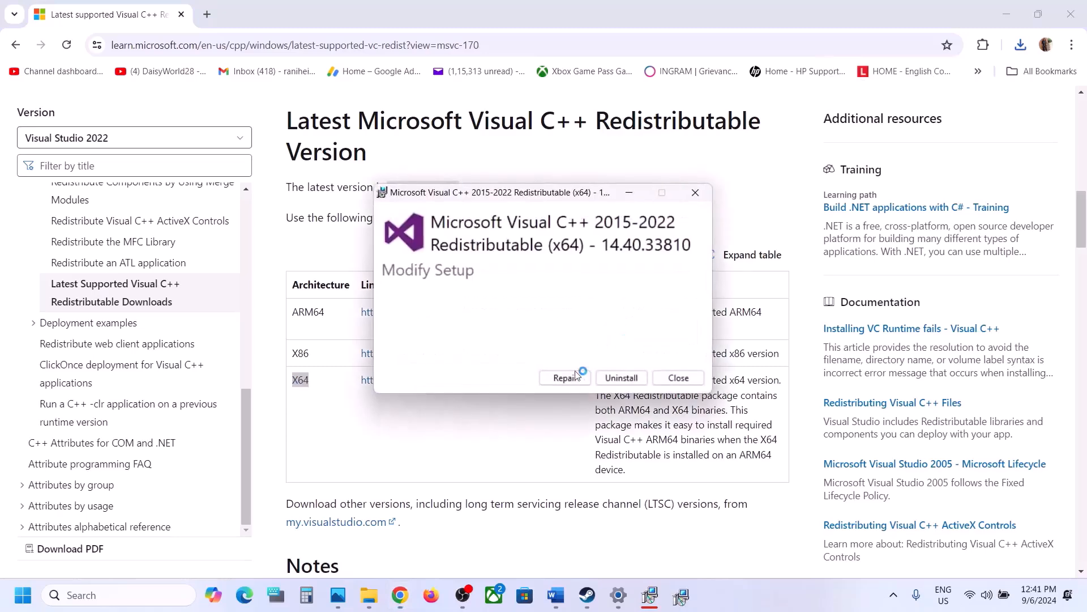
click(571, 378)
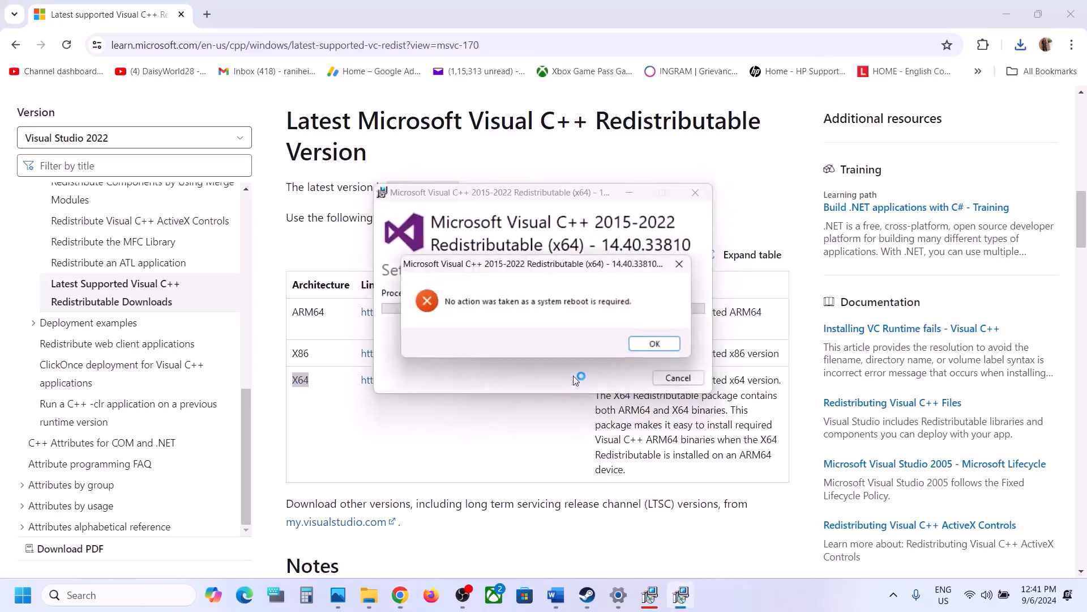
click(655, 344)
View the x64 and x86 setup windows side by side, and show the computer's Restart option
drag(574, 190, 429, 243)
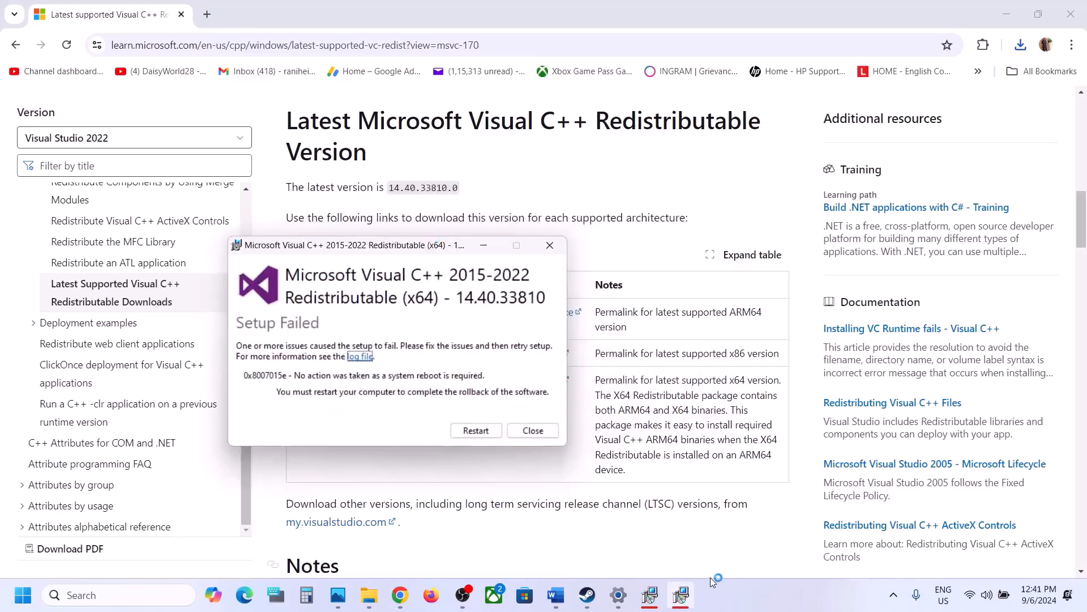
click(646, 602)
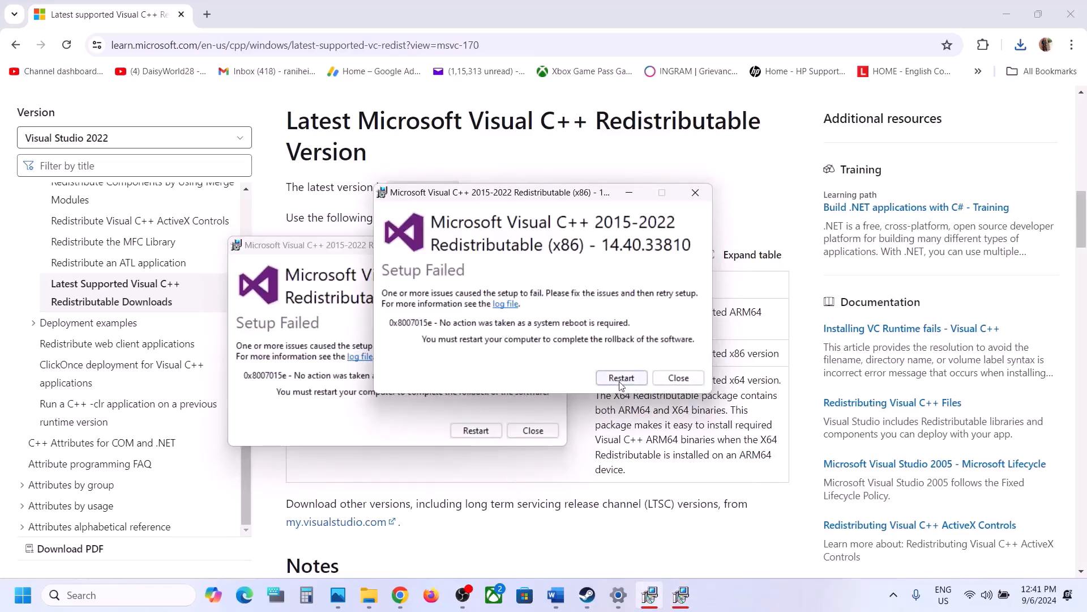
click(427, 472)
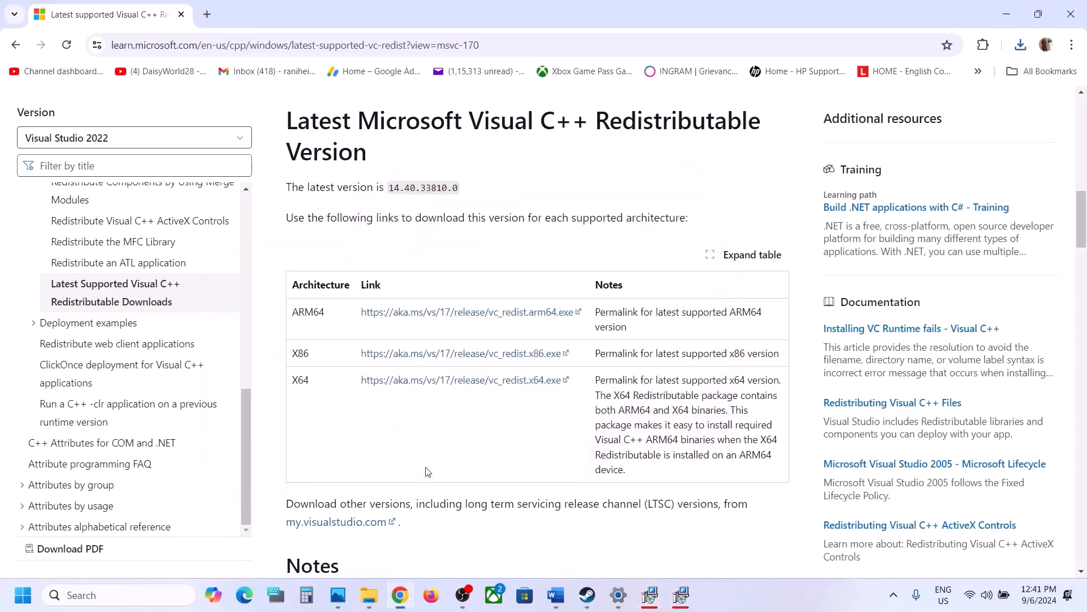
click(24, 596)
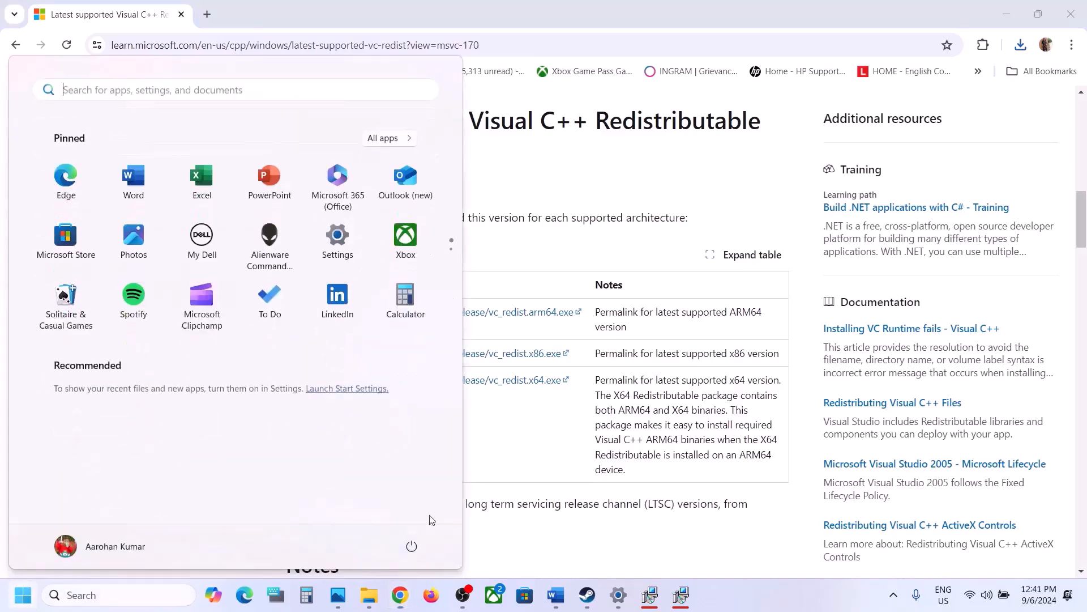
click(413, 547)
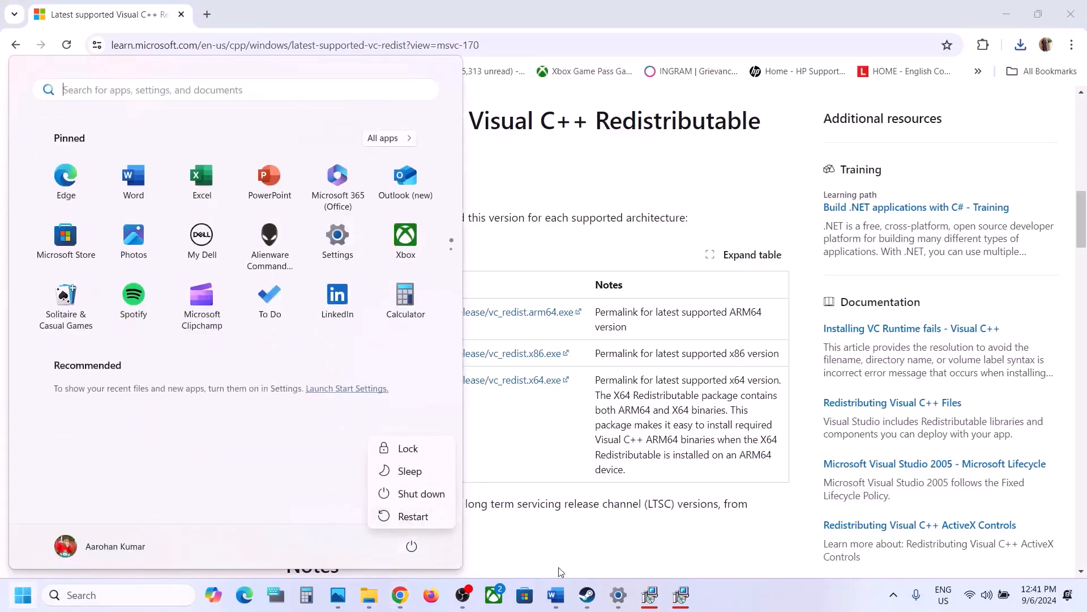
Switch to the Word document and highlight the Step 17 heading text "Update Windows"
click(588, 595)
click(555, 595)
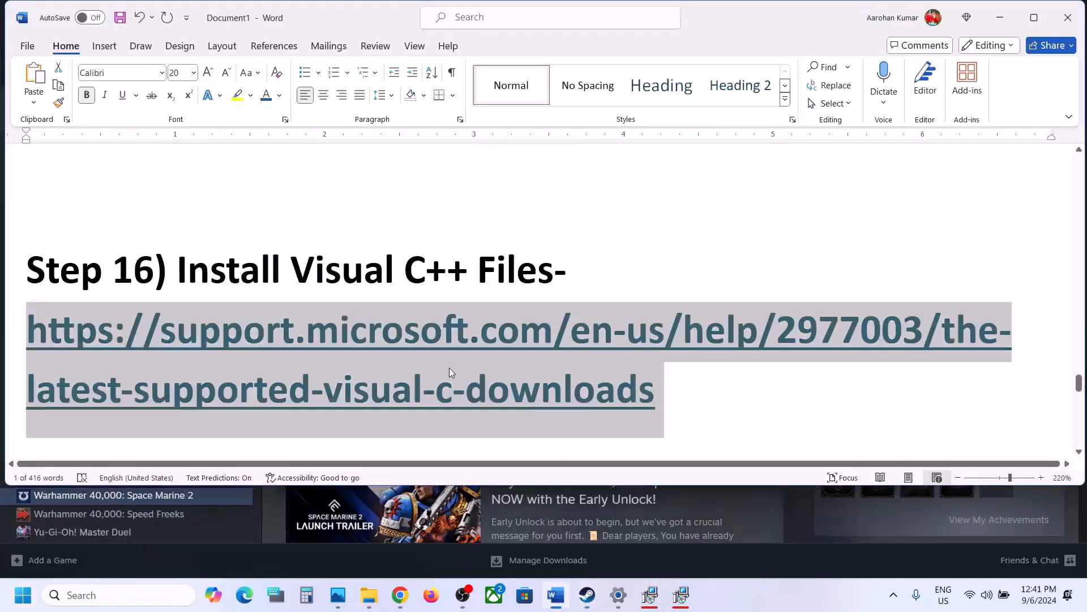
scroll(450, 368, down, 5)
scroll(450, 368, up, 1)
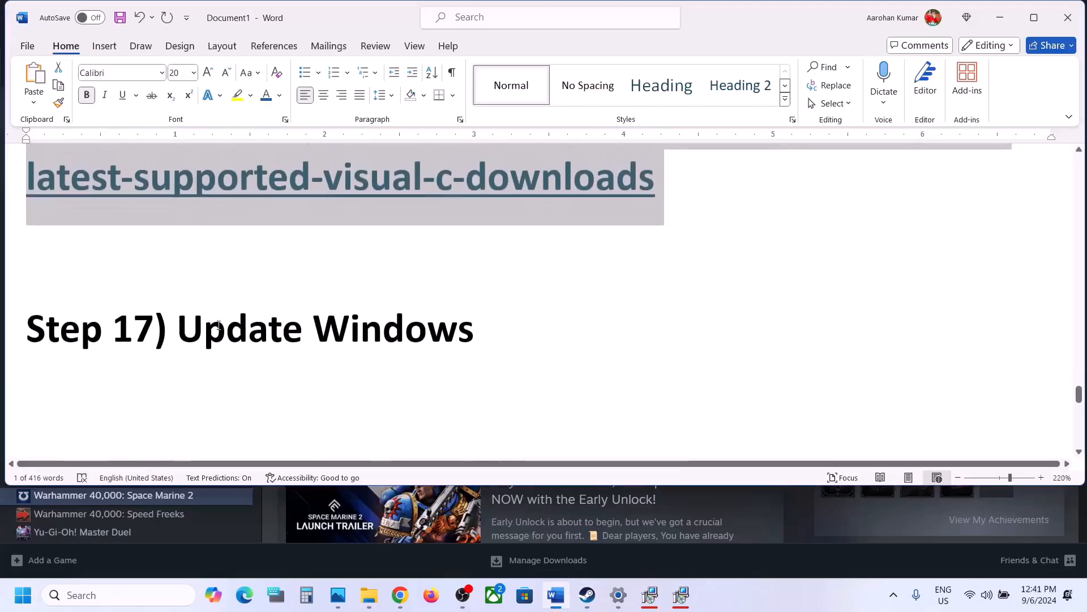
drag(219, 324, 519, 325)
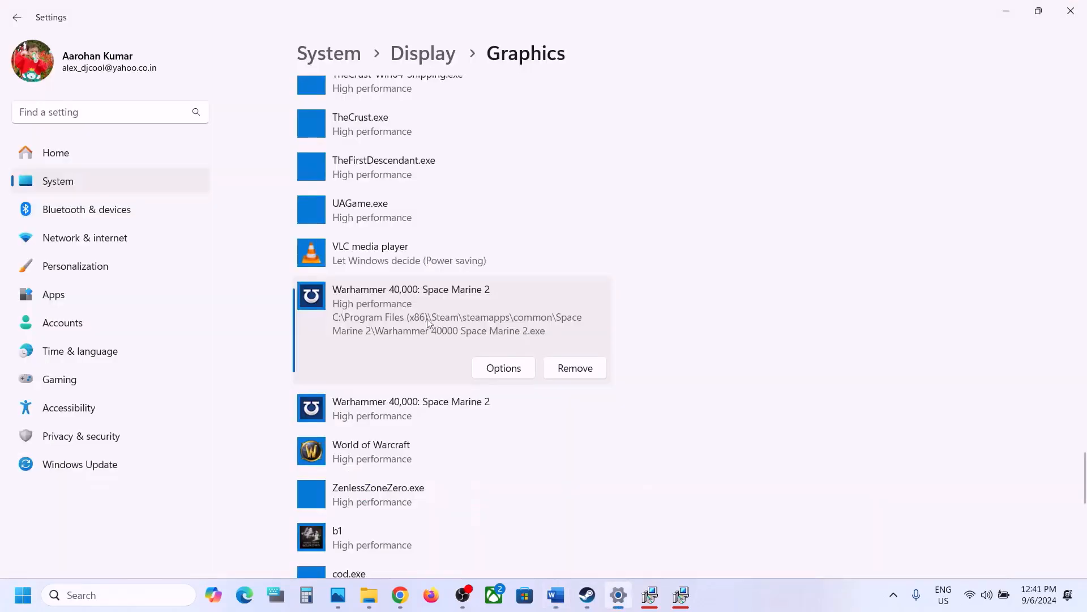
In Settings, check for updates in Windows Update, and show the computer's Restart option
click(98, 469)
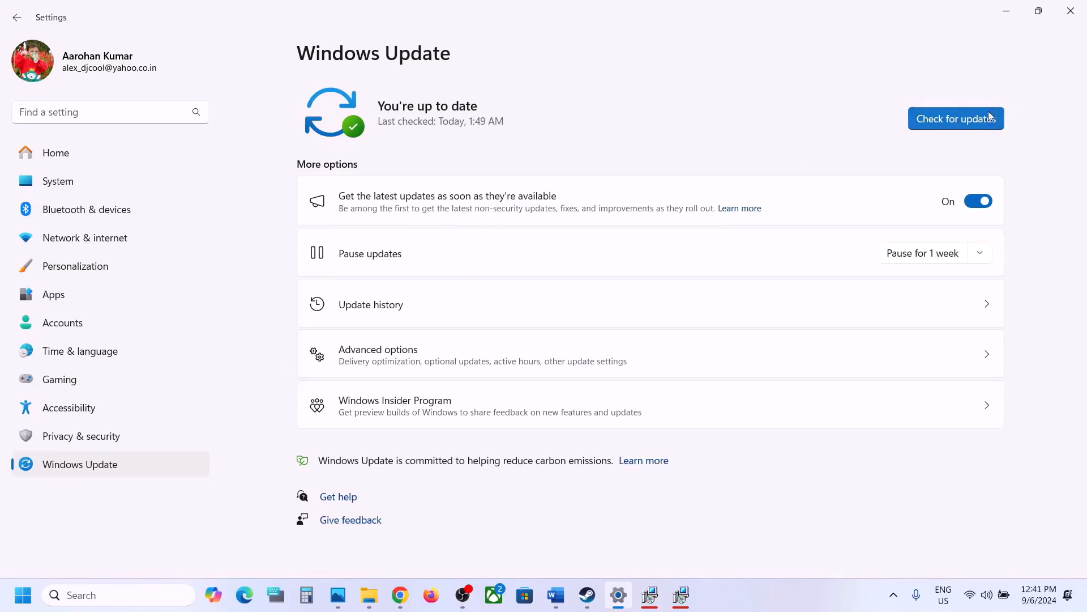
click(978, 123)
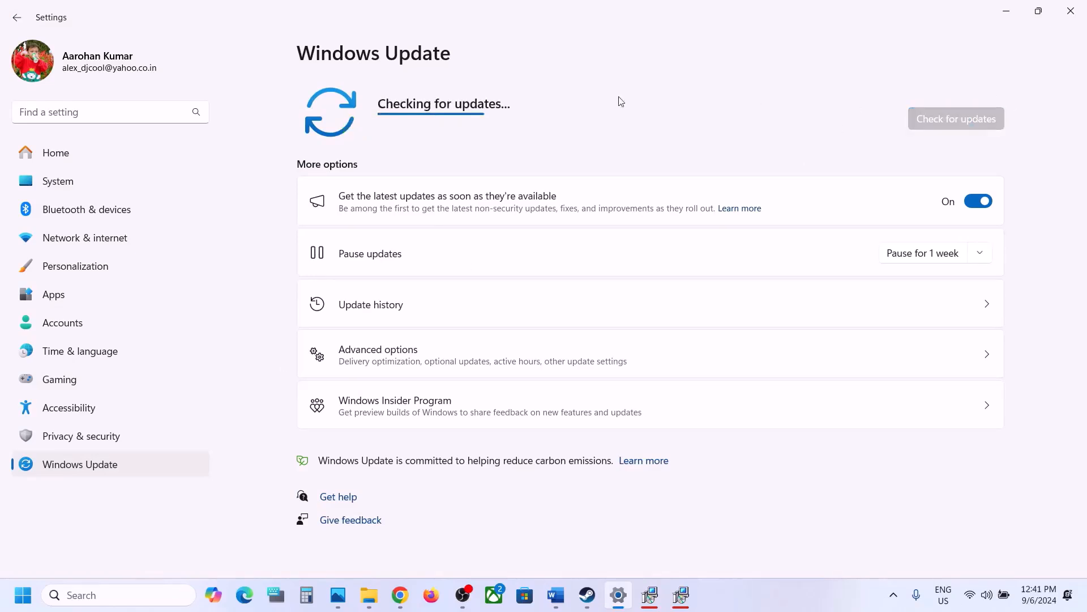
click(23, 595)
click(411, 548)
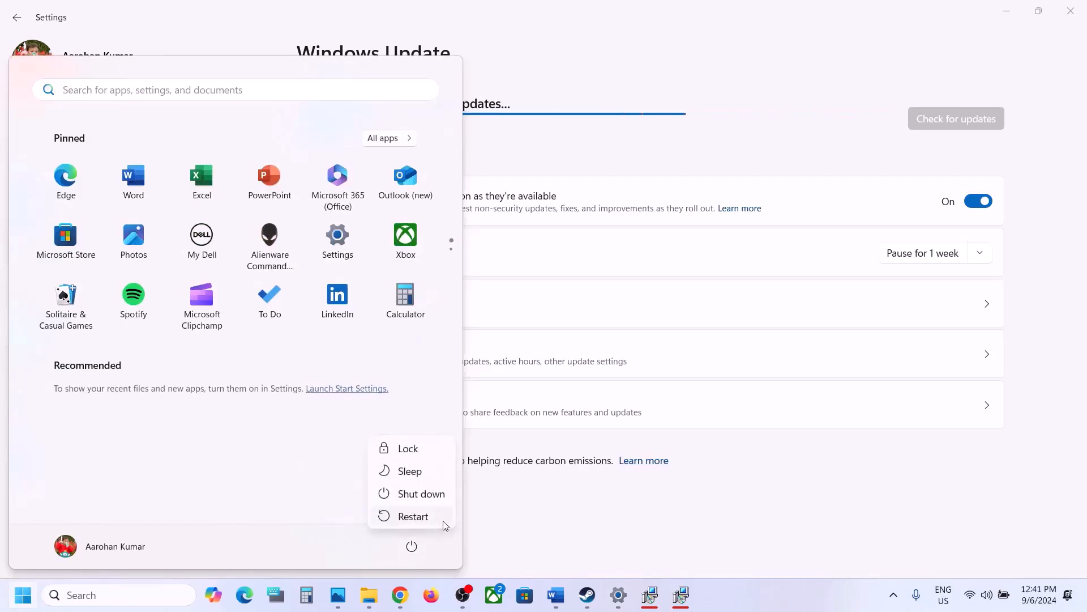
click(547, 515)
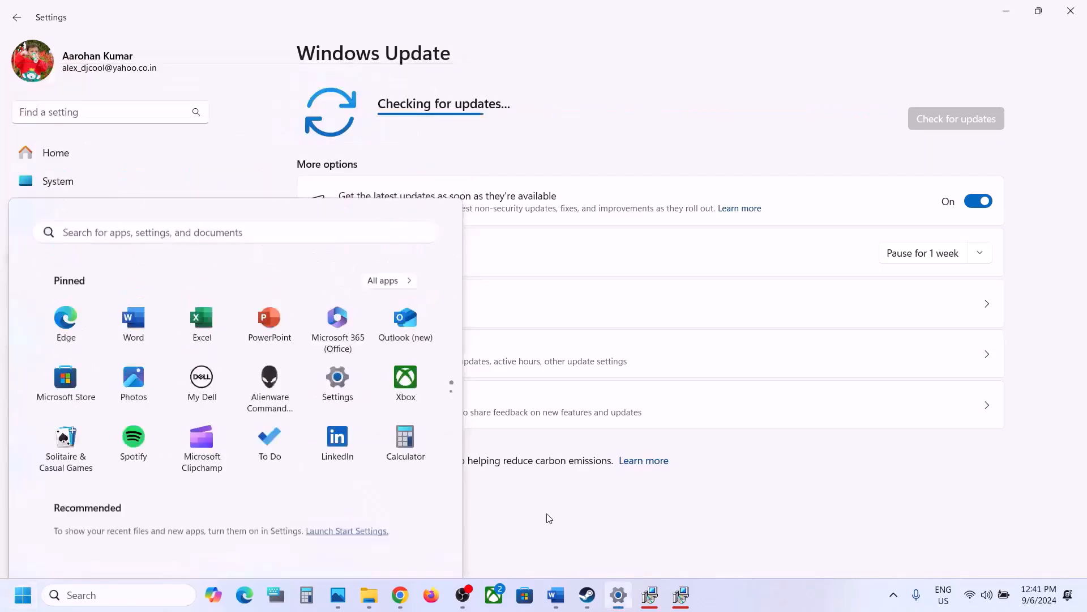
Run winver to view the installed Windows version and build, and close the About Windows dialog
click(85, 596)
text(winver)
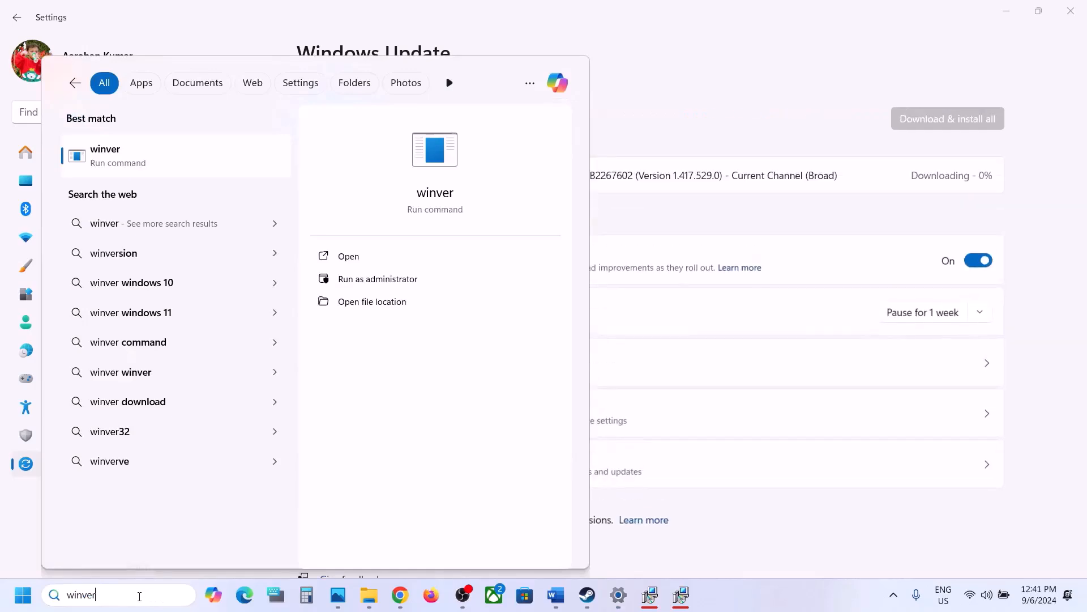
drag(138, 596, 47, 606)
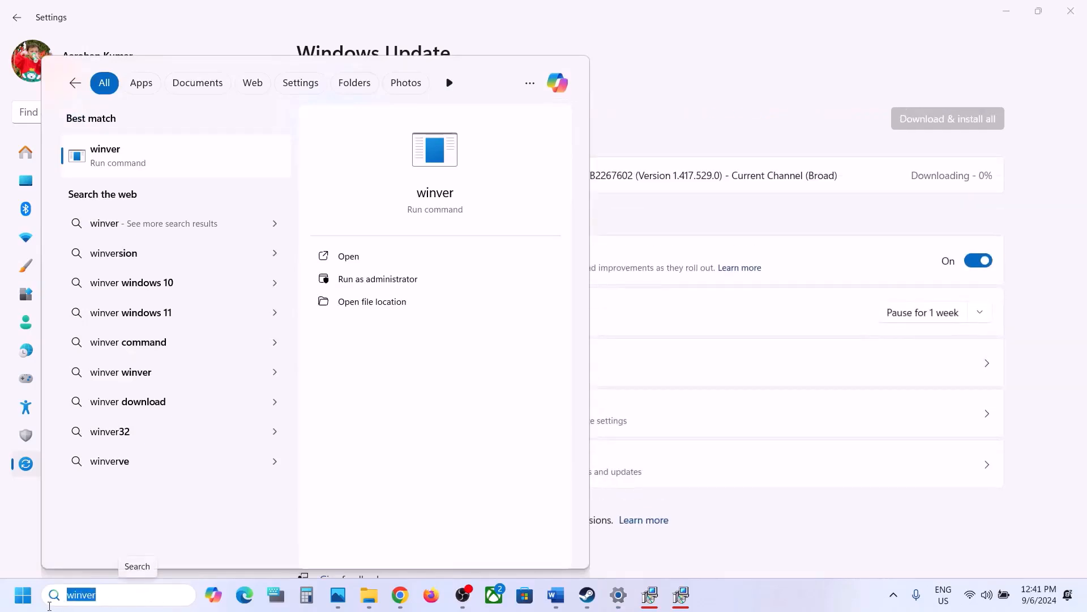
click(113, 154)
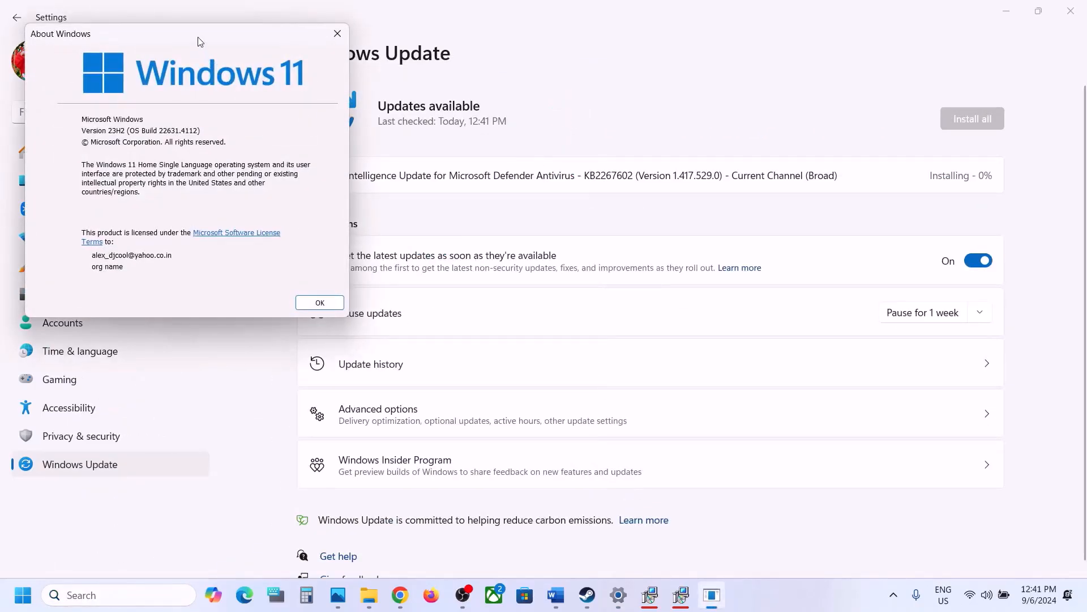
drag(198, 37, 592, 192)
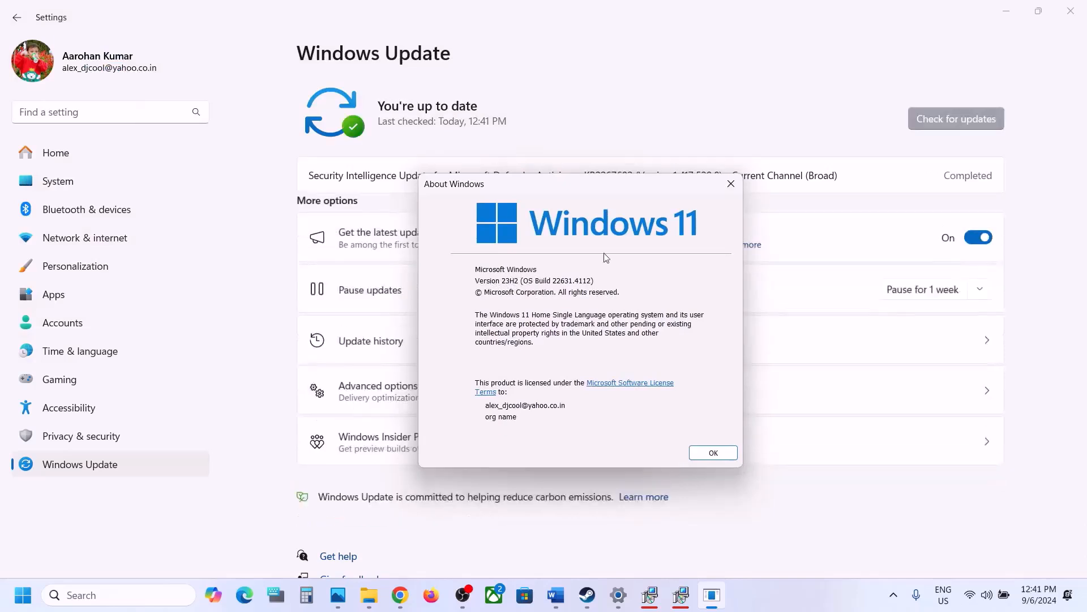
click(731, 184)
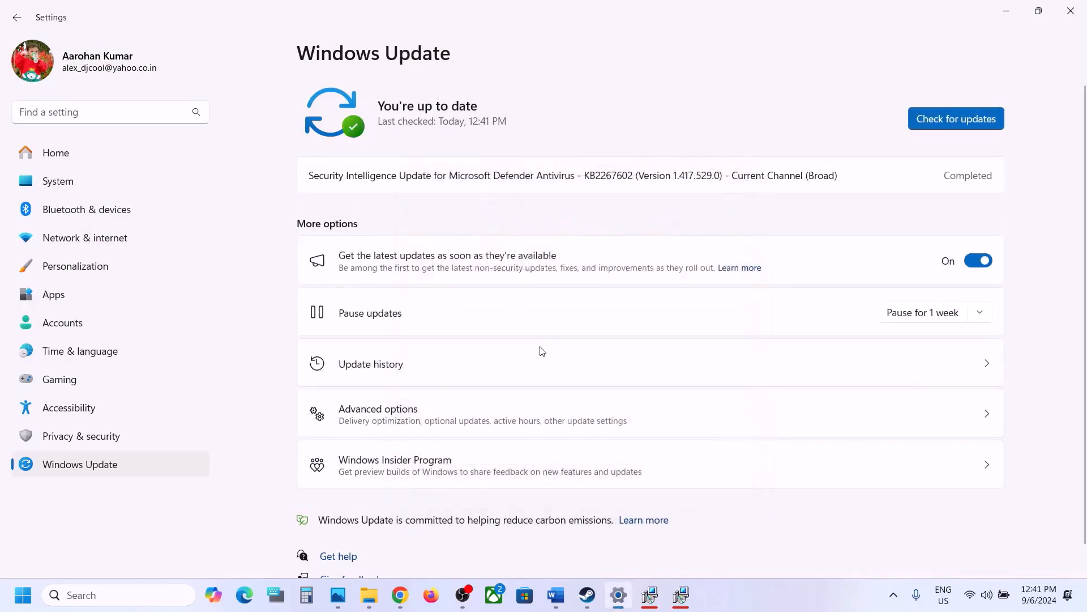
Return to the Word document and highlight the Step 18 heading text "Increase the Virtual Memory"
click(569, 598)
scroll(358, 396, down, 3)
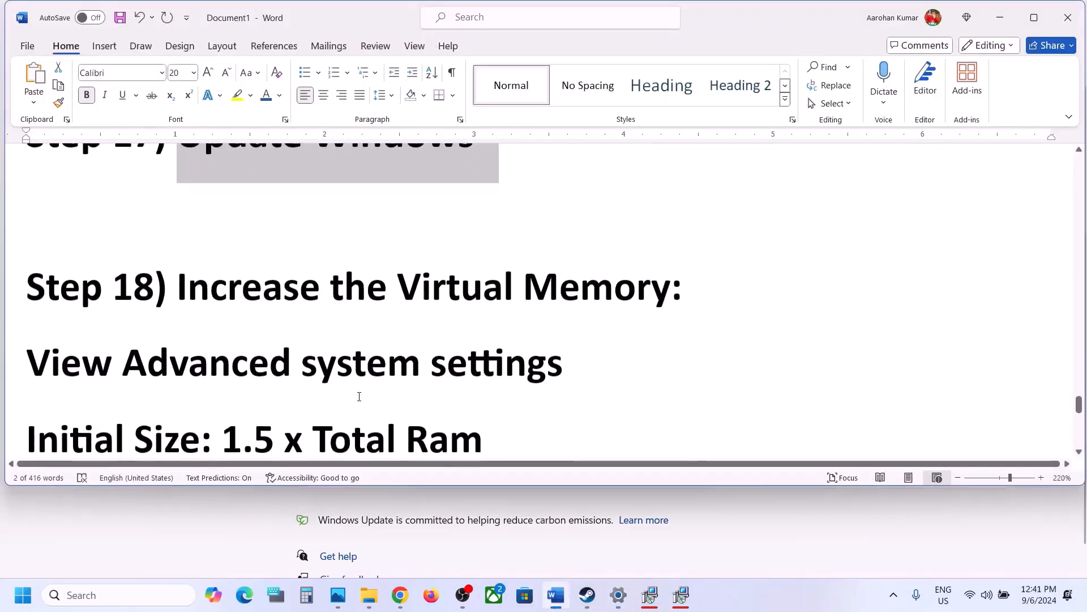
drag(181, 294, 670, 292)
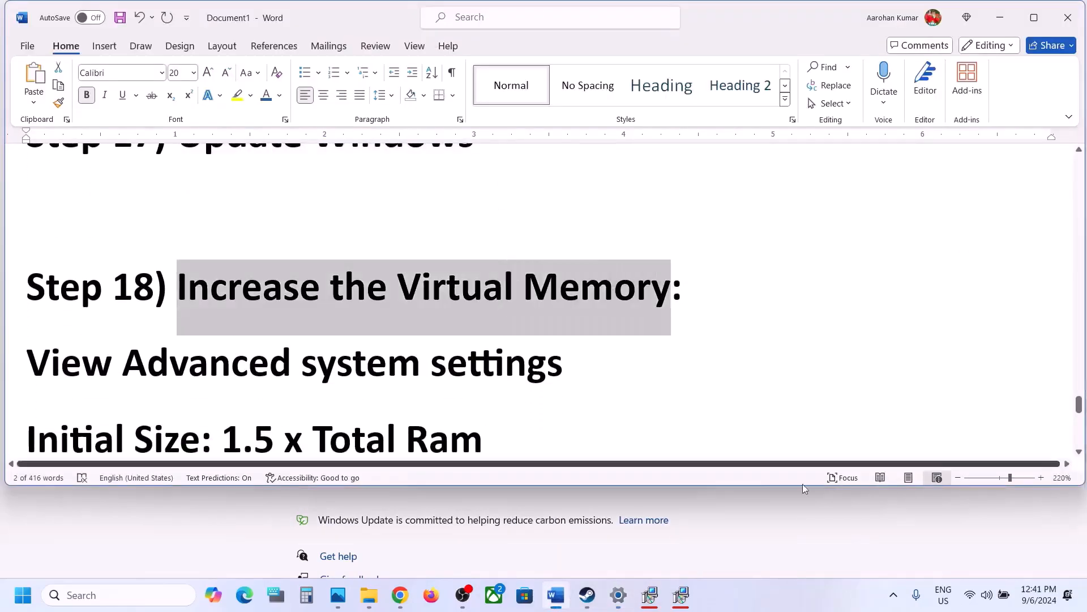
click(779, 605)
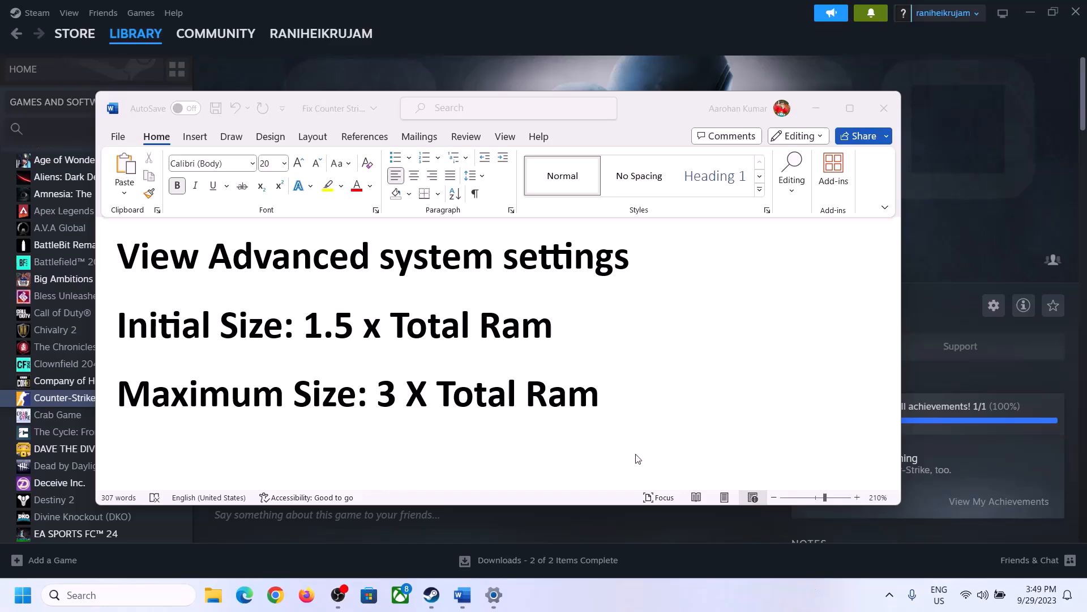
Copy "View Advanced system settings" from the Word document and use it in Windows search to open System Properties
click(132, 261)
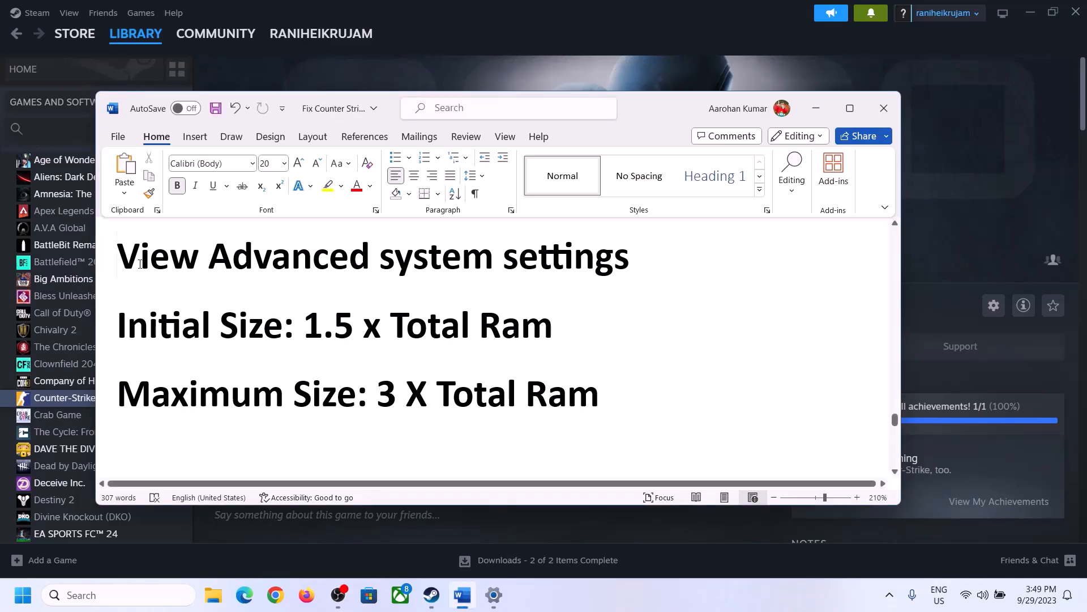
drag(140, 263, 605, 269)
key(ctrl+c)
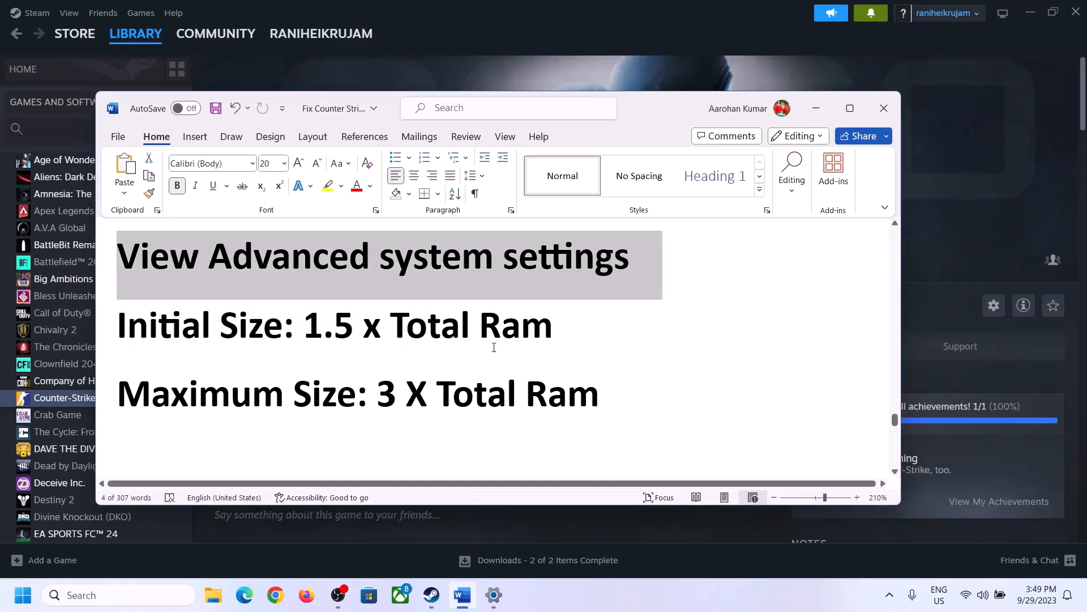
click(130, 594)
key(ctrl+v)
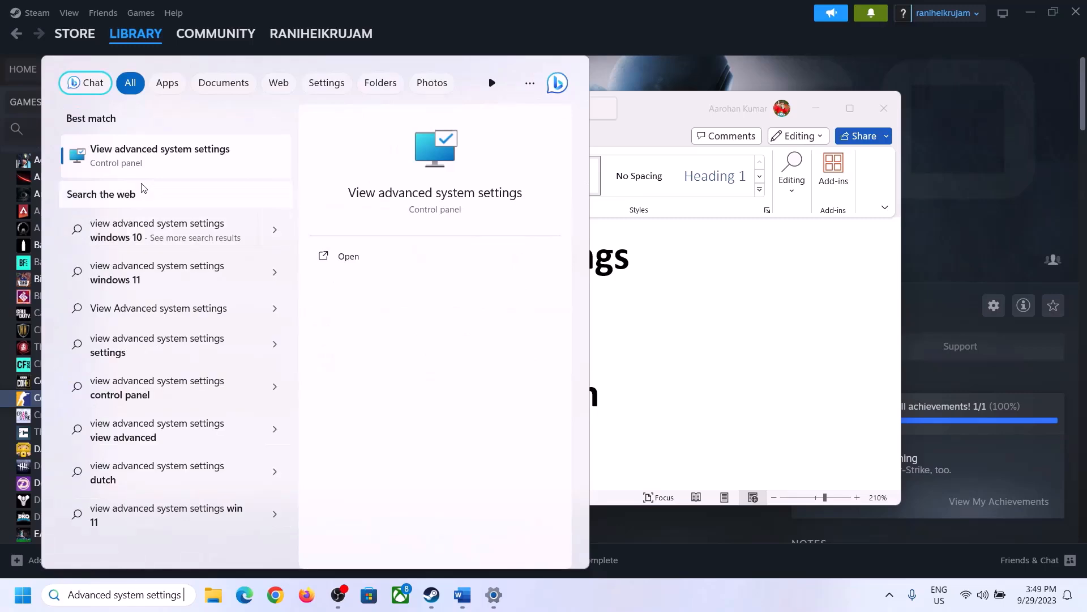
click(153, 163)
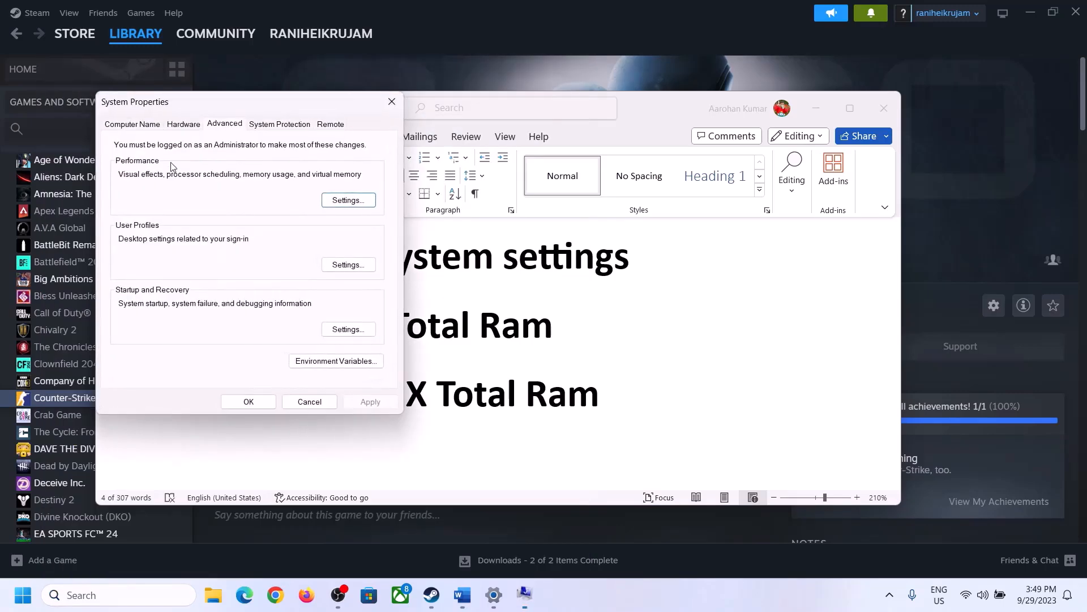
drag(227, 108, 482, 187)
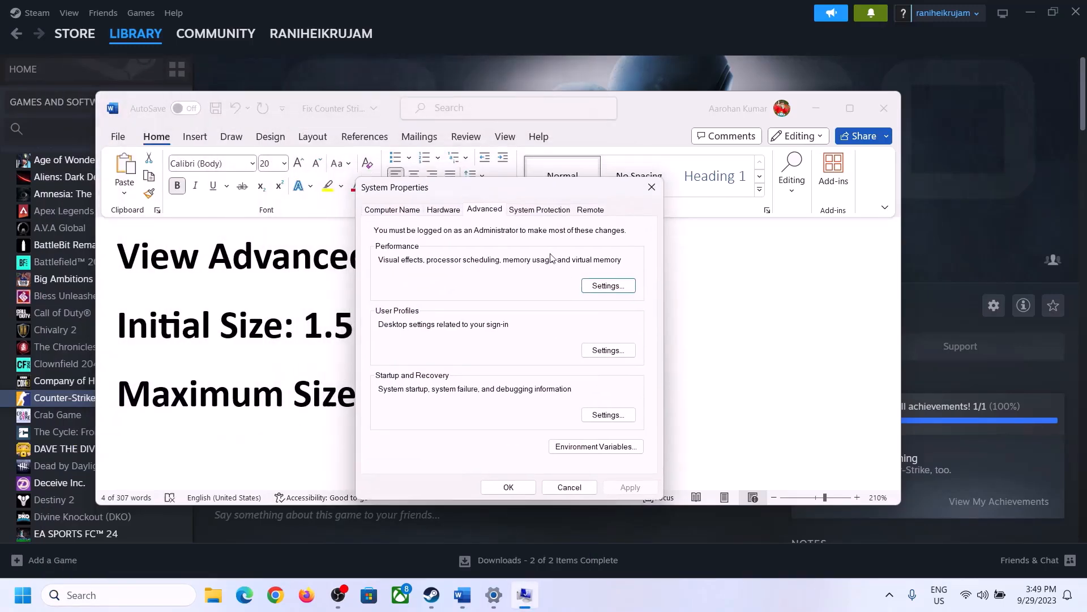
Open the Virtual Memory settings from the advanced Performance Options and turn off automatic paging file management for all drives
click(611, 289)
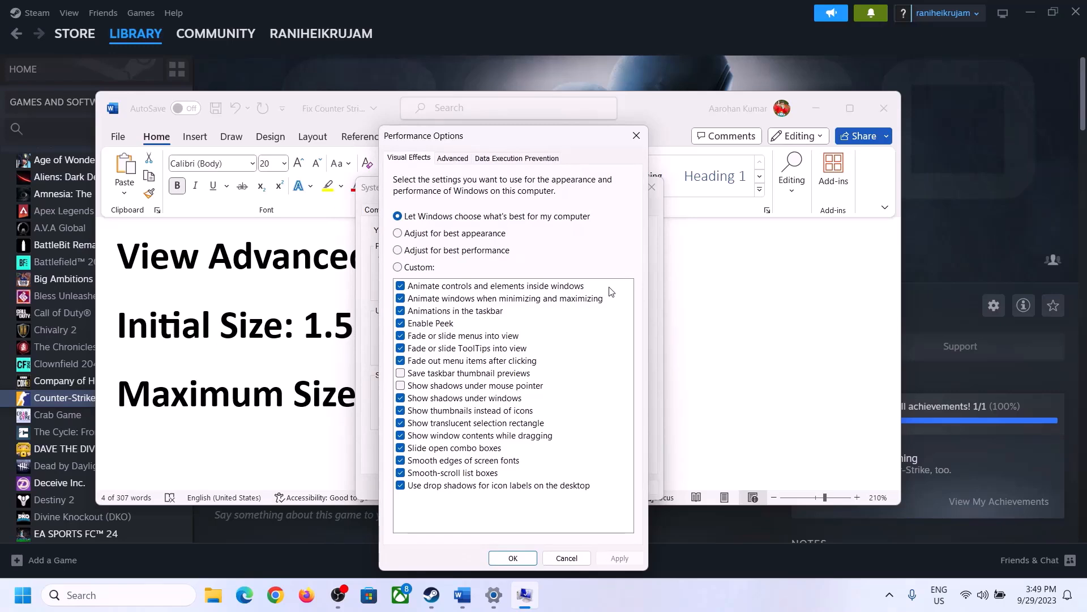
click(453, 159)
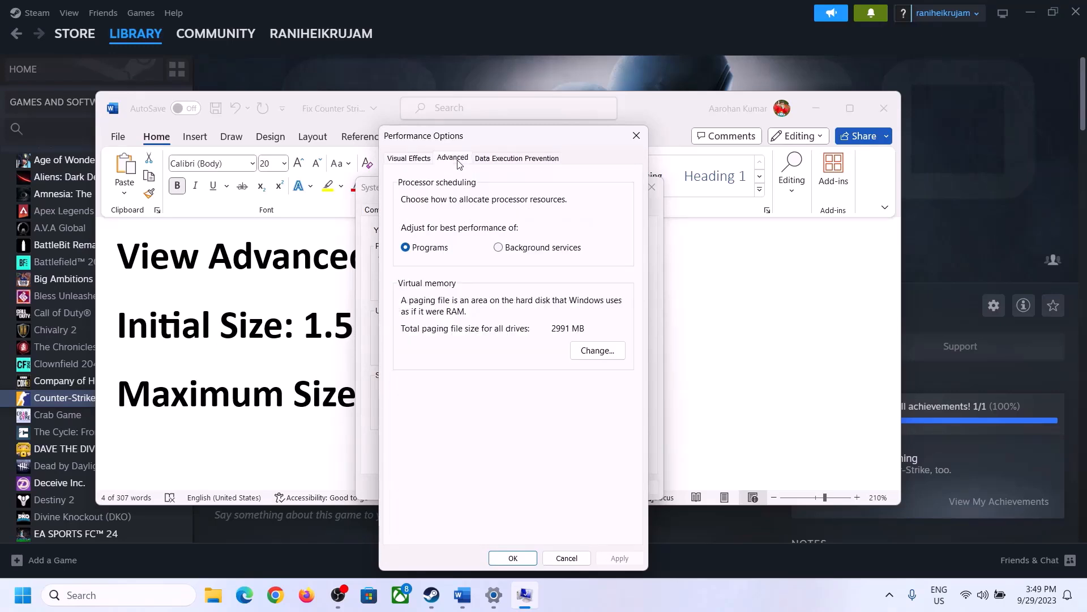
click(603, 351)
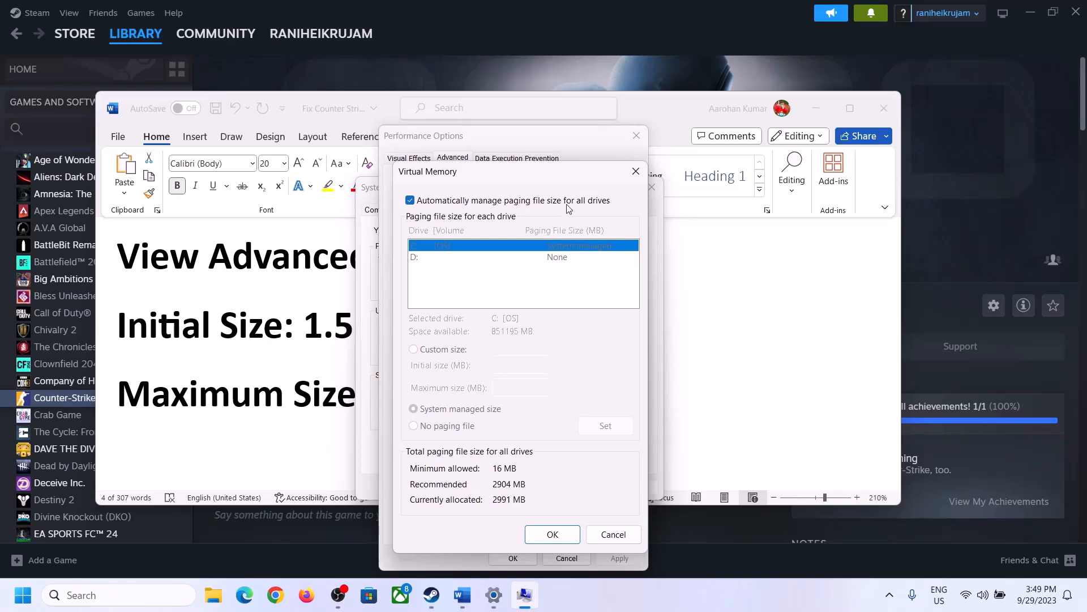
click(410, 200)
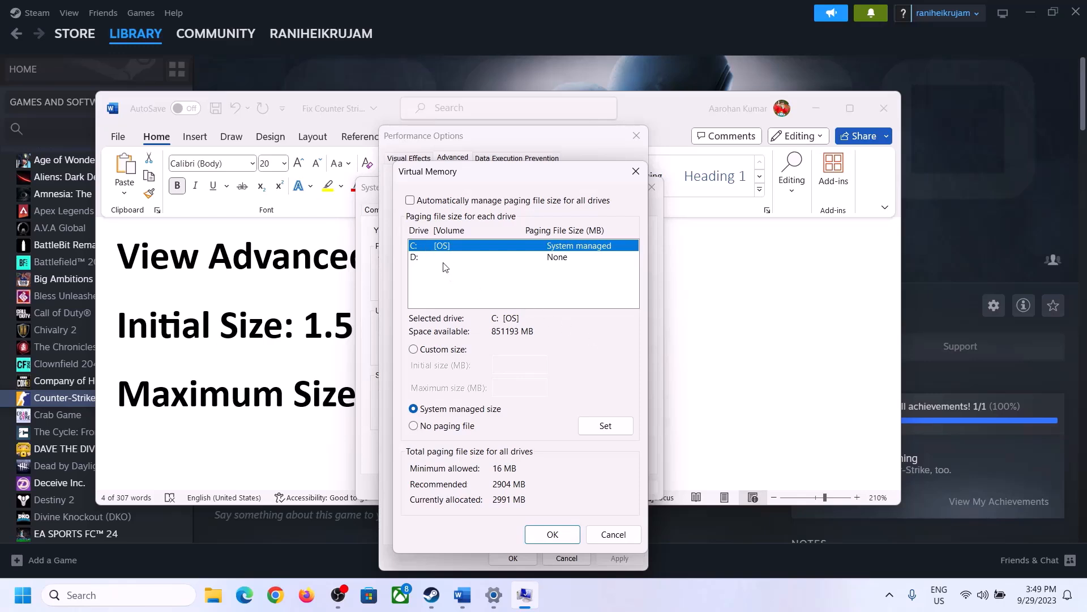
Choose a custom paging file size for drive C and highlight the "1.5 x Total Ram" initial size formula in the Word document
click(414, 350)
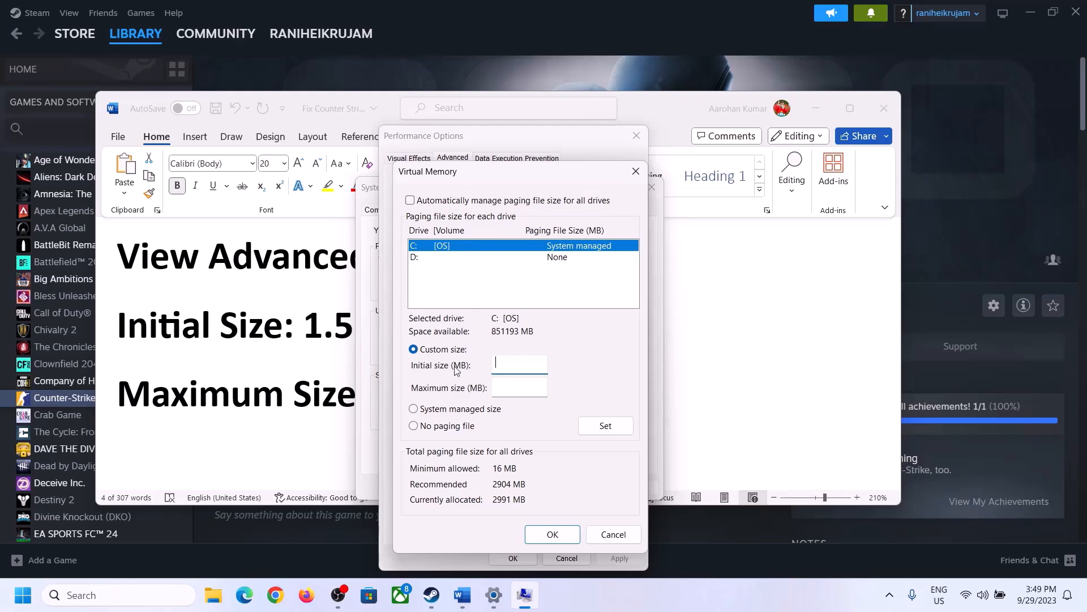
click(311, 329)
drag(310, 327, 504, 339)
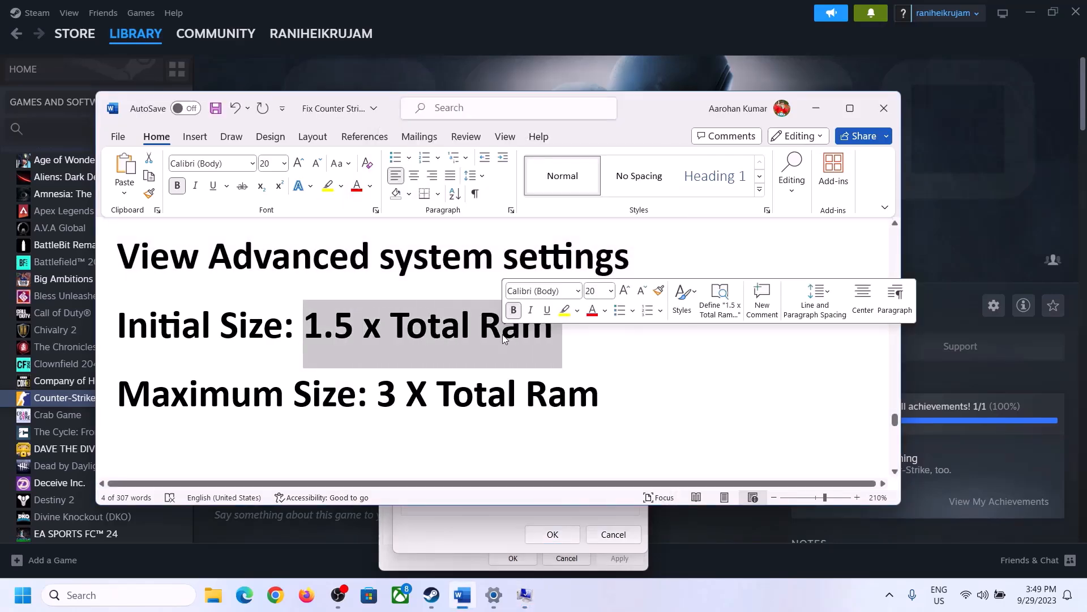
Switch to Settings, open the System About page and highlight the installed RAM amount in the device specifications
click(493, 596)
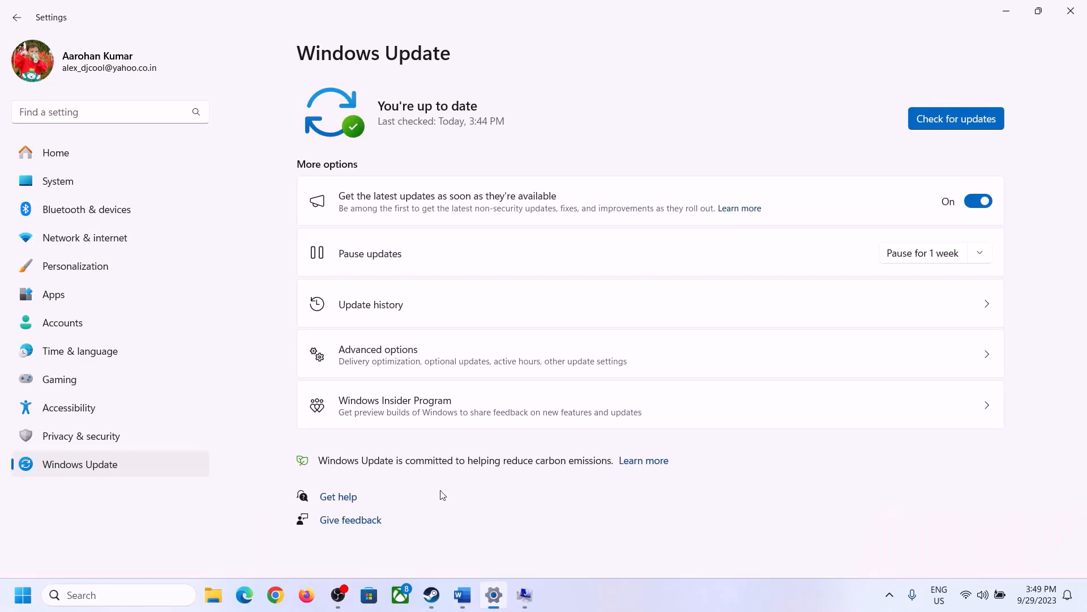
click(56, 181)
scroll(400, 407, down, 4)
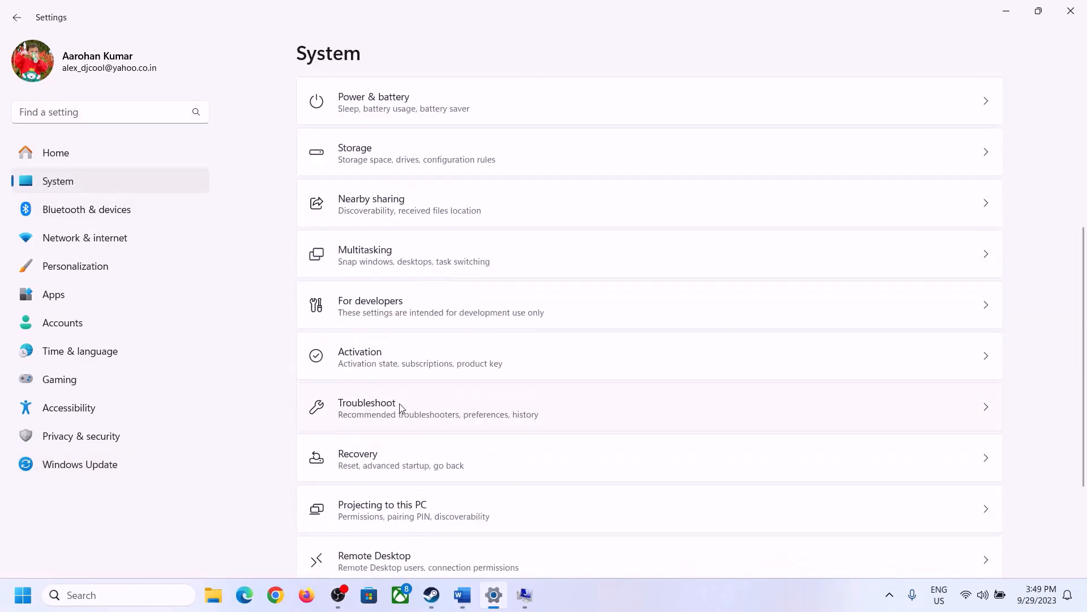
scroll(400, 407, down, 3)
click(358, 537)
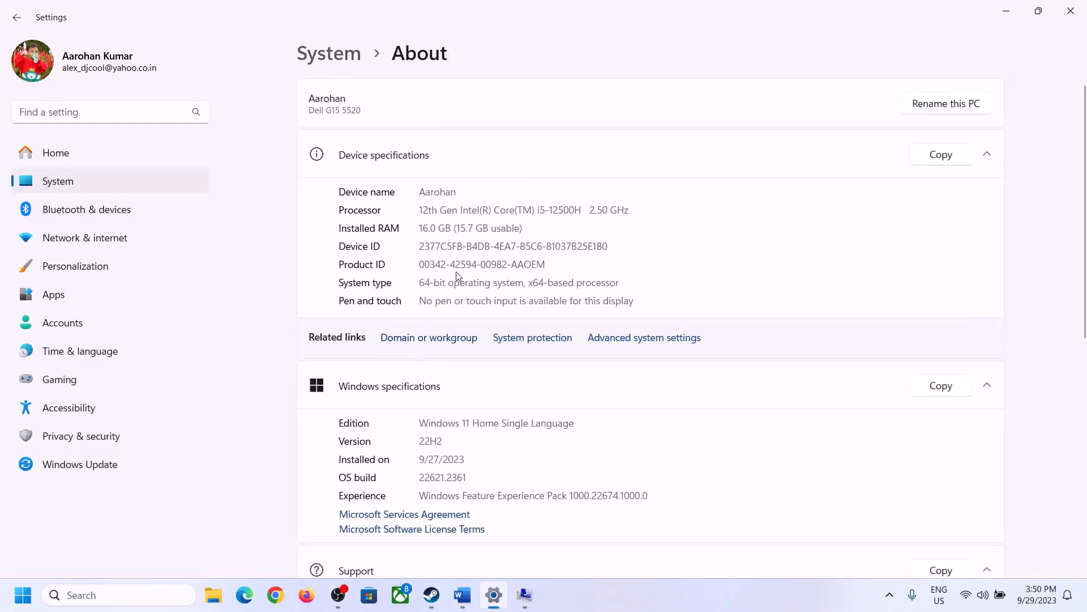
drag(431, 227, 418, 228)
click(427, 227)
drag(429, 223, 417, 228)
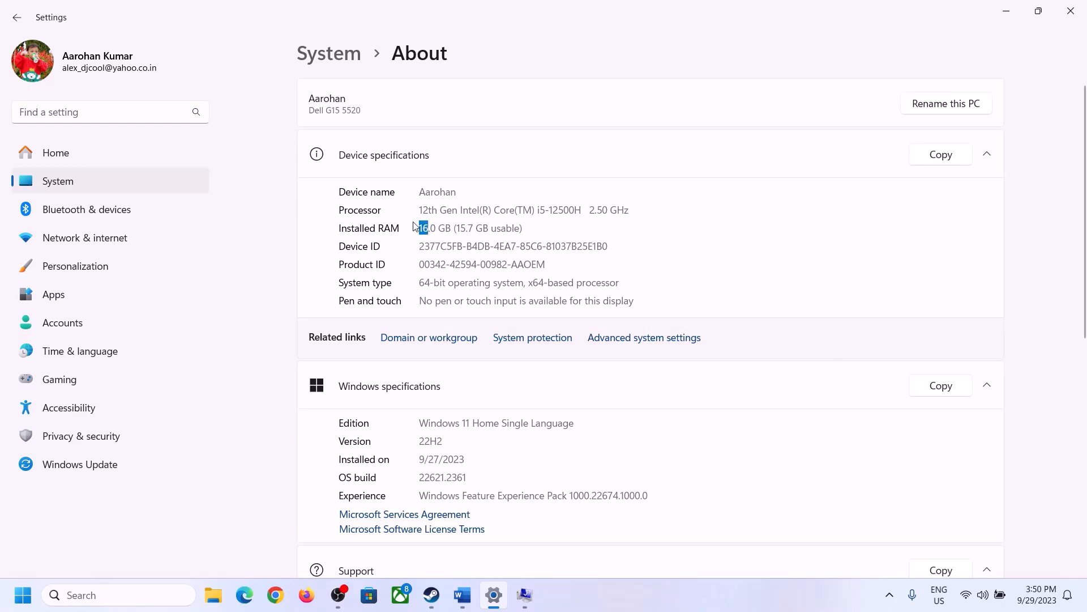
Launch Calculator by running calc, place it beside the Virtual Memory dialog and bring up the Word size formulas behind it
click(524, 594)
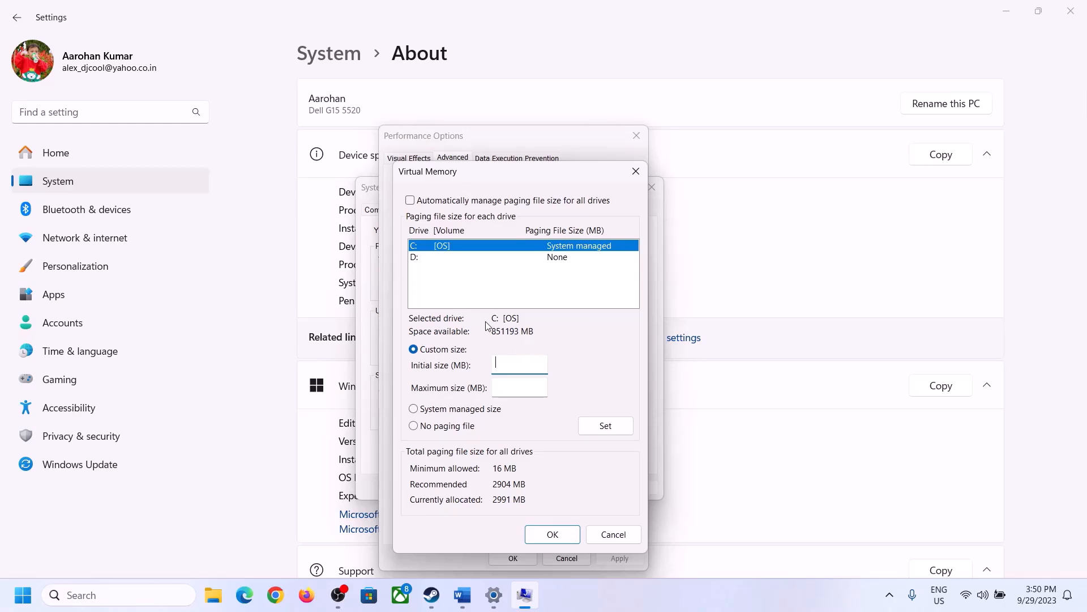
mouse_move(494, 595)
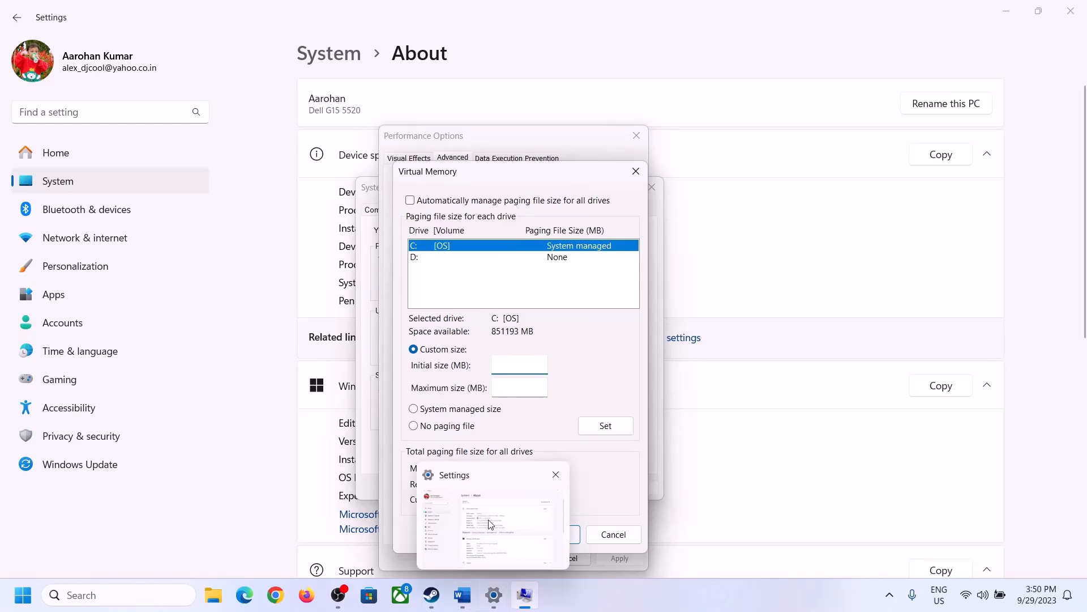
key(super+r)
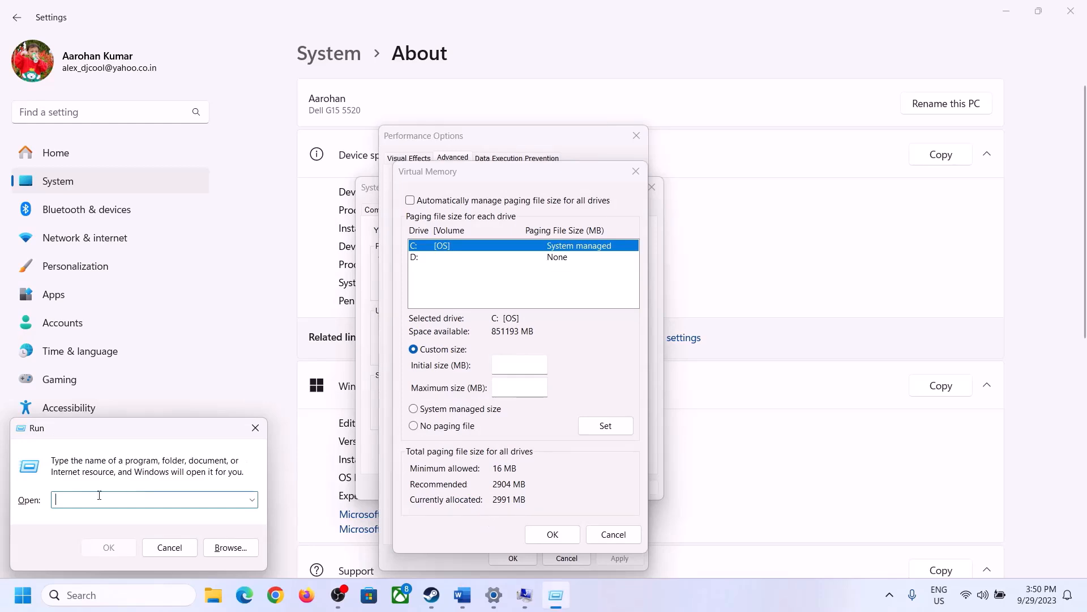
text(cal)
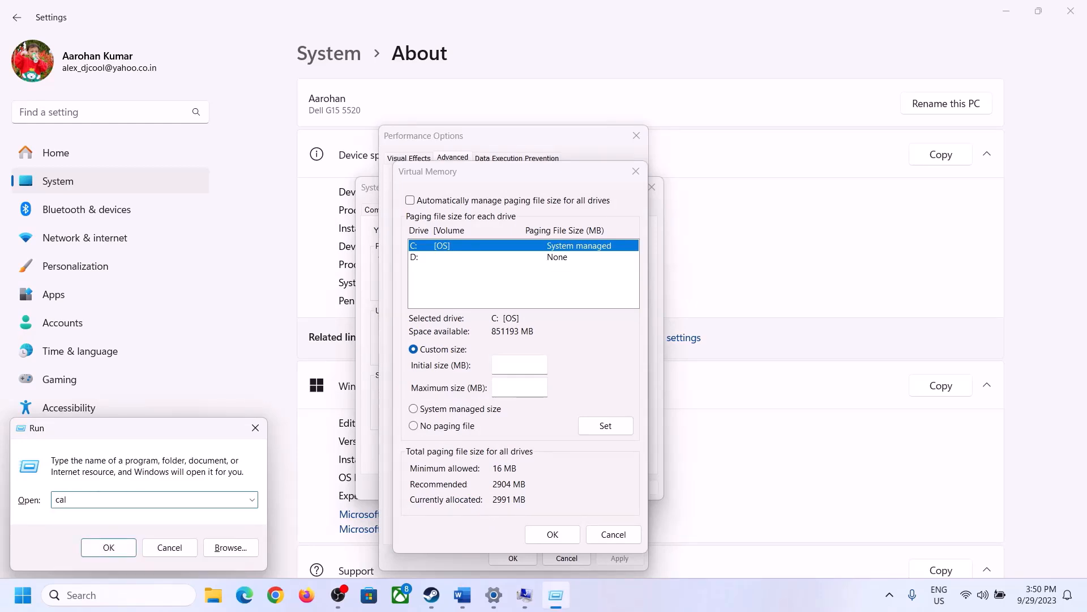
text(c)
click(105, 545)
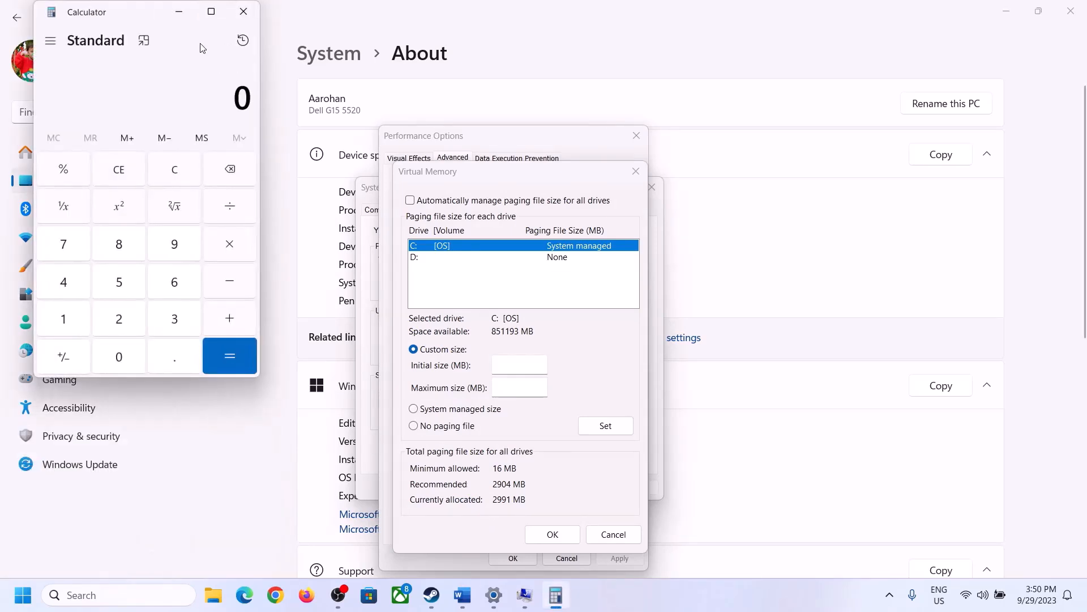
drag(136, 21, 793, 182)
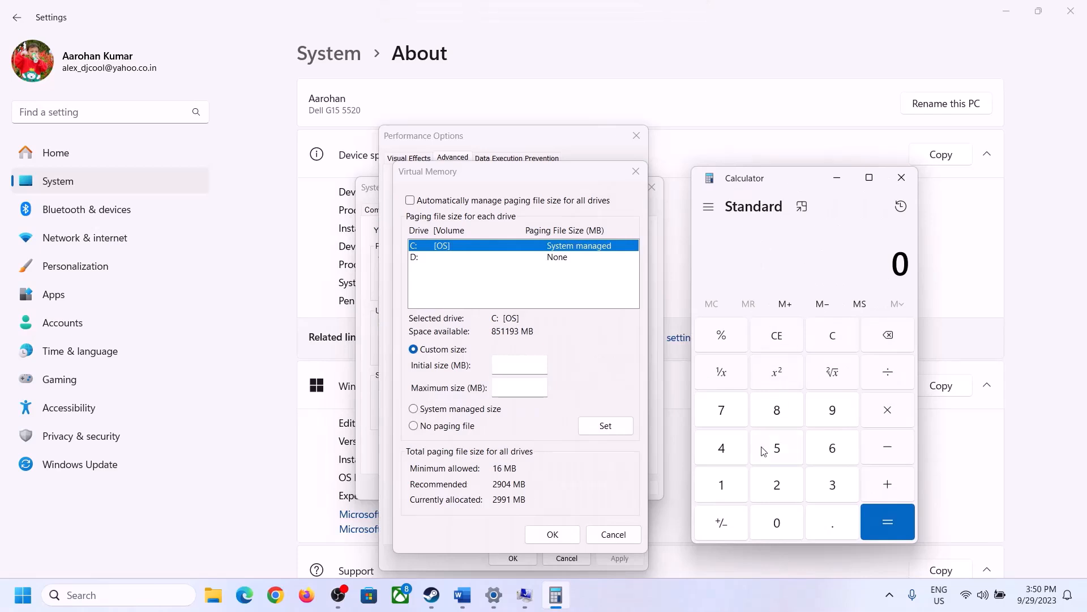
click(463, 594)
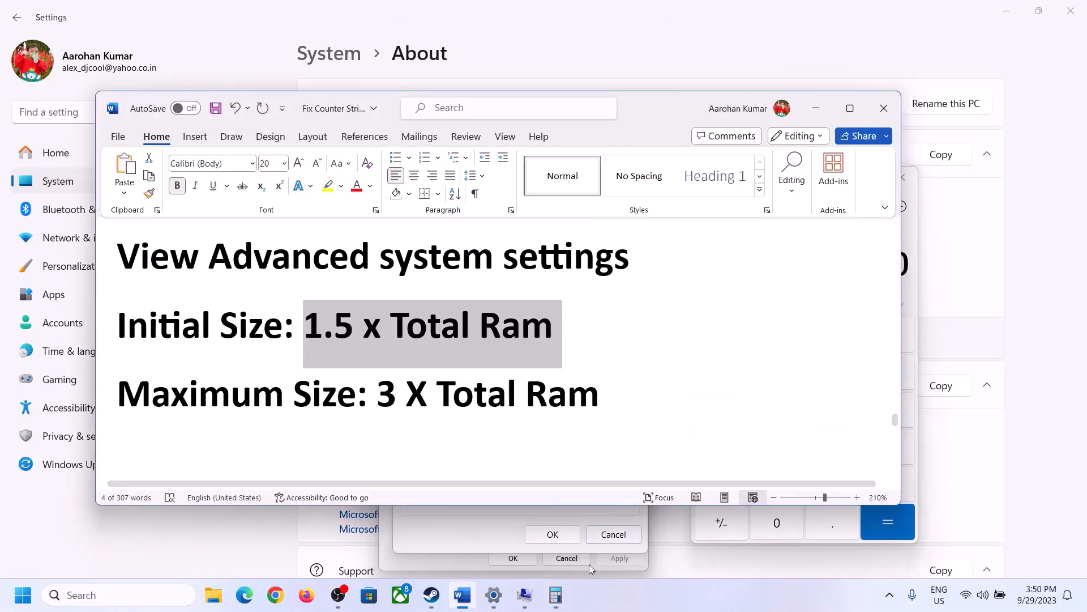
click(555, 595)
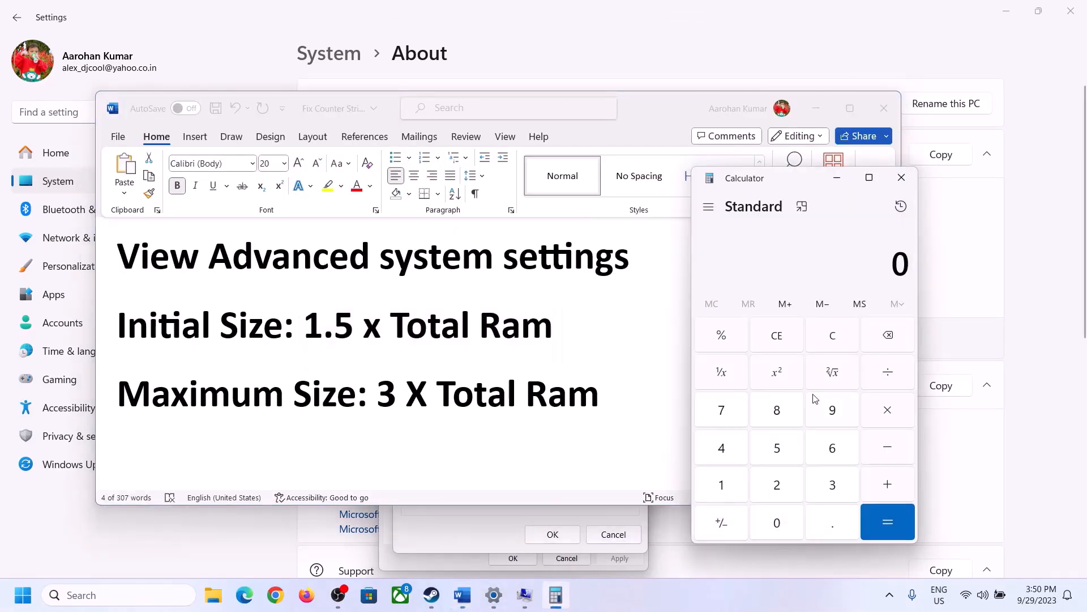
click(723, 488)
click(828, 453)
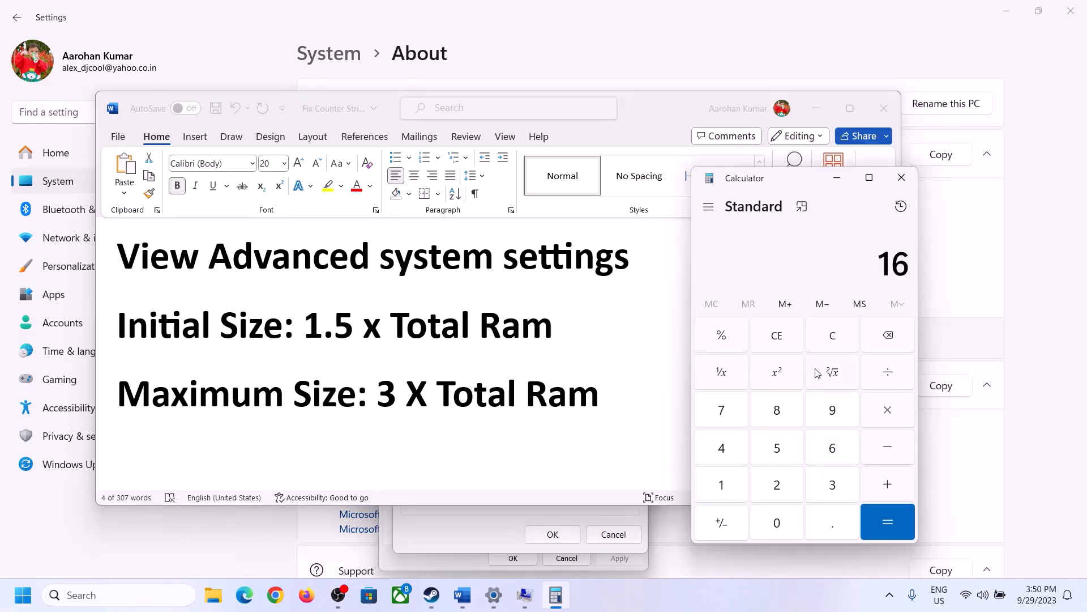
click(835, 346)
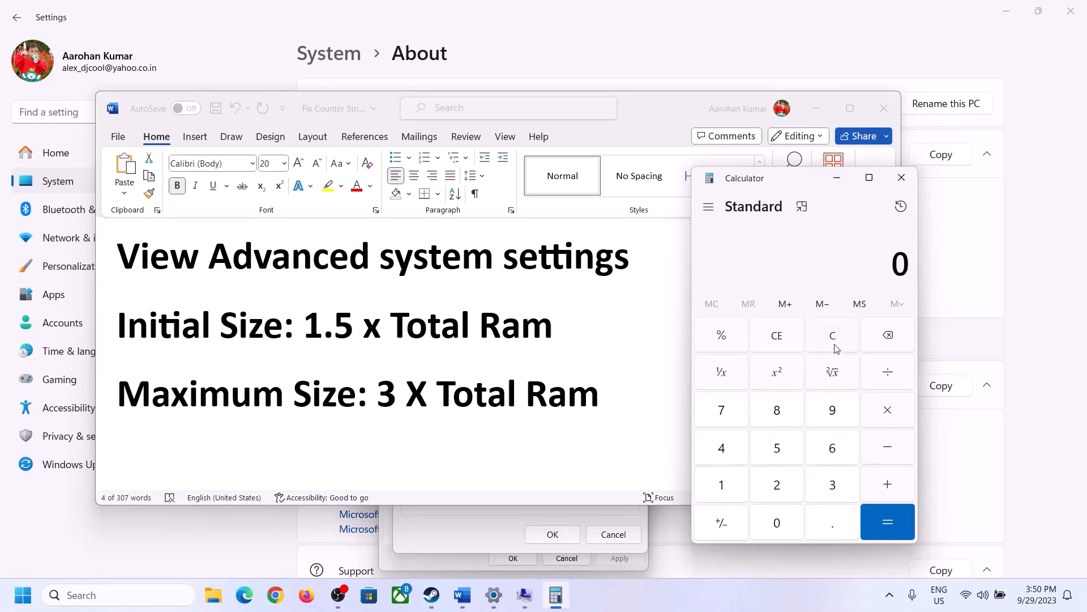
Convert the installed RAM to megabytes in Calculator by computing 16 × 1024
click(730, 487)
click(828, 451)
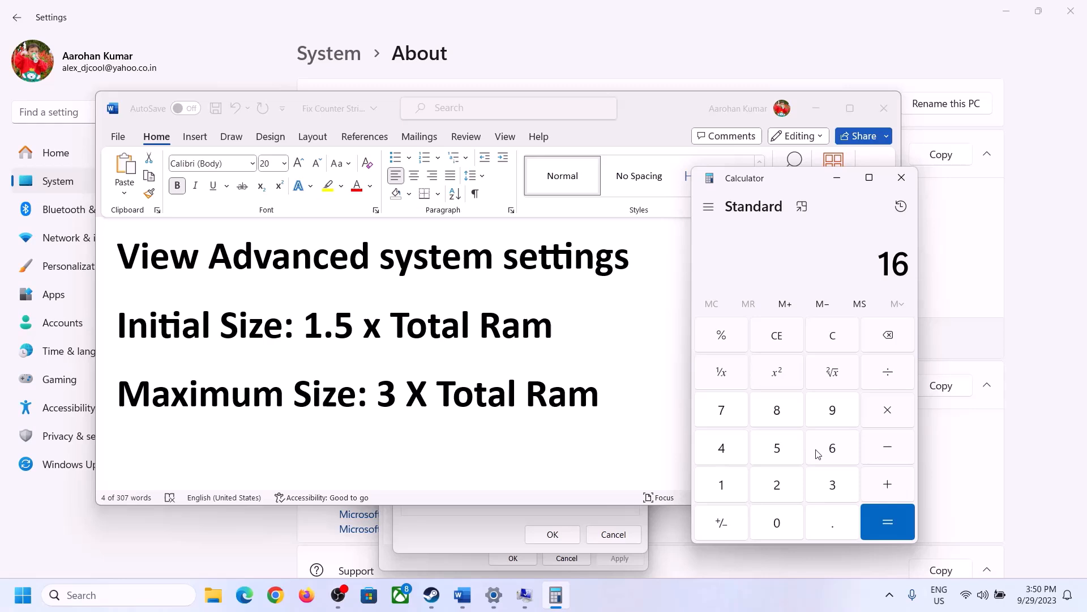
click(886, 419)
click(720, 490)
click(777, 521)
click(779, 487)
click(729, 456)
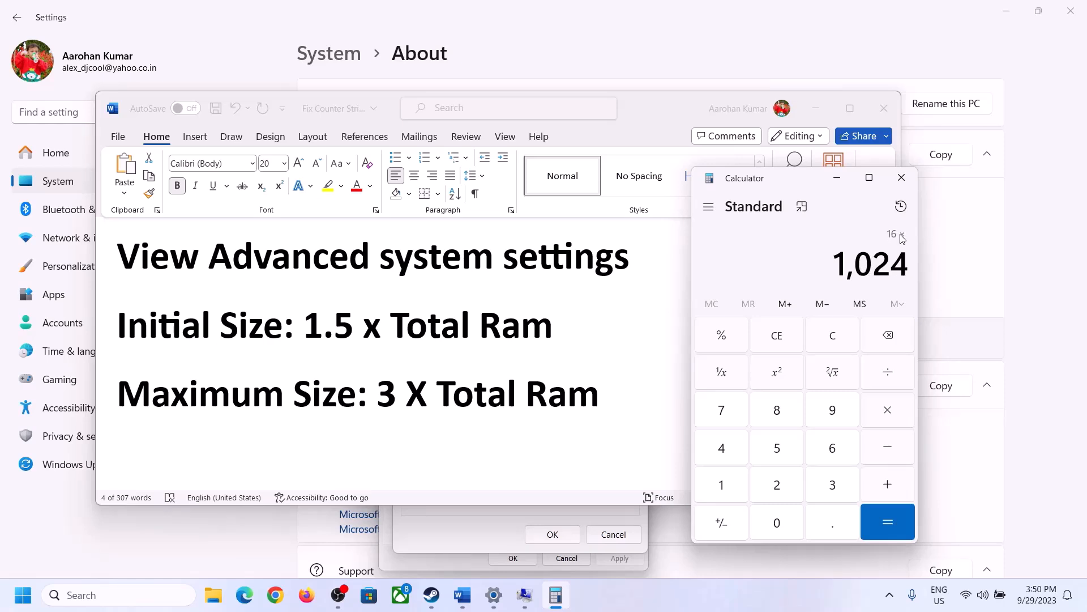
click(886, 522)
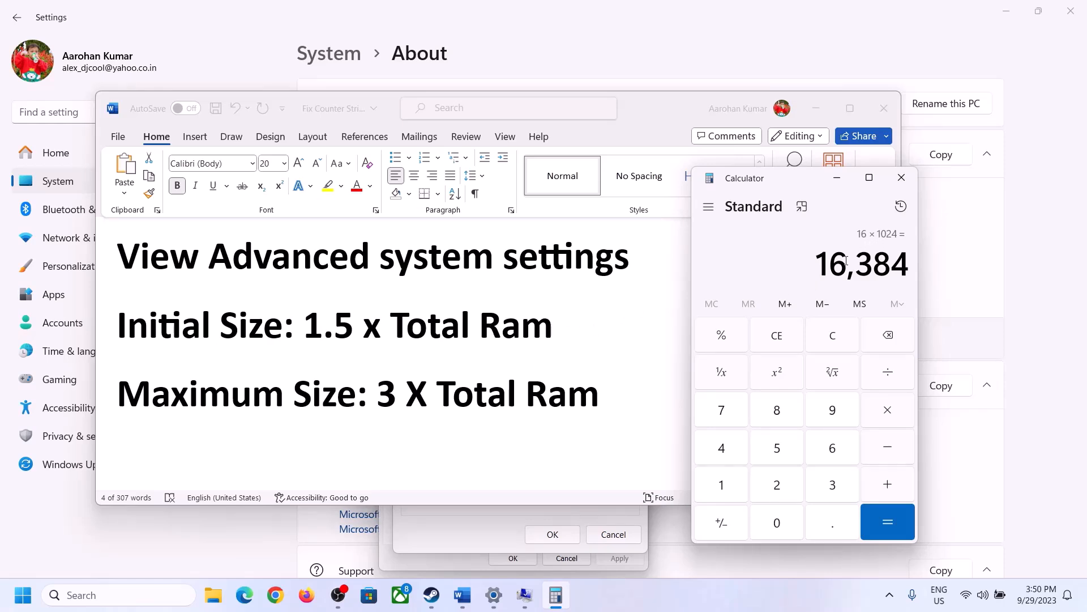
Multiply the RAM in megabytes by 1.5 in Calculator to obtain the initial paging file size
click(888, 410)
click(735, 487)
click(831, 523)
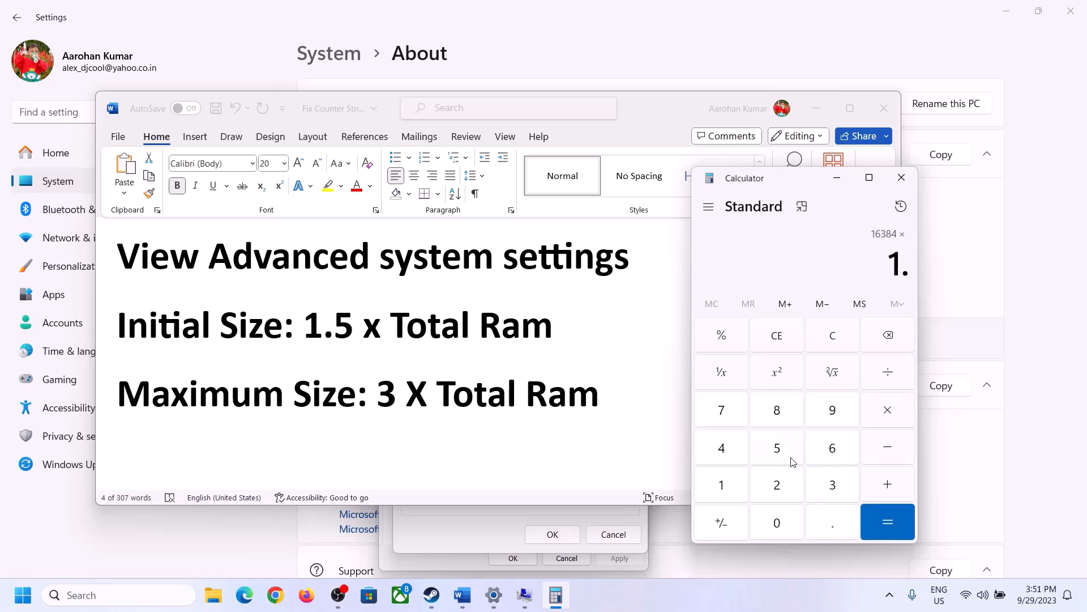
click(784, 456)
click(888, 516)
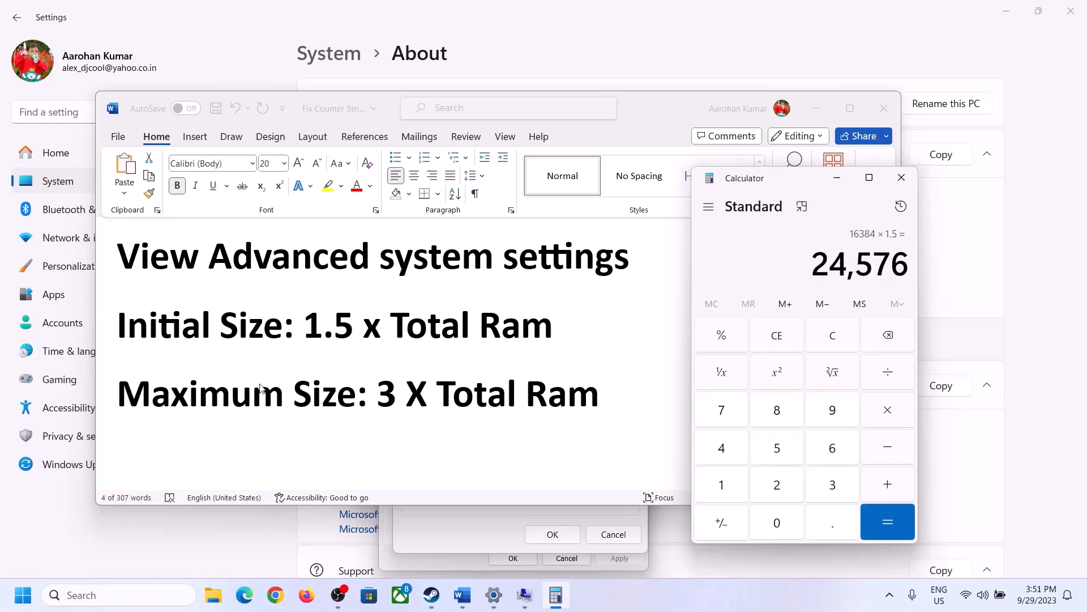
Set the custom initial size for drive C to 24576 MB in the Virtual Memory dialog
click(480, 529)
text(24)
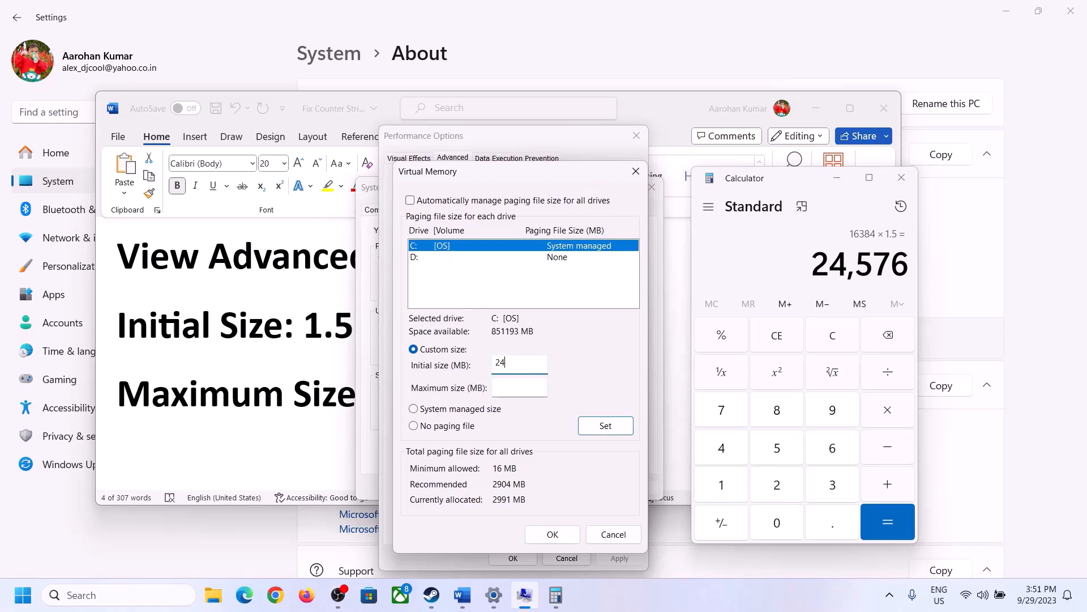
text(576)
click(544, 388)
Clear the Calculator, recheck the installed RAM on the Settings About page and return to Calculator
key(alt+Tab)
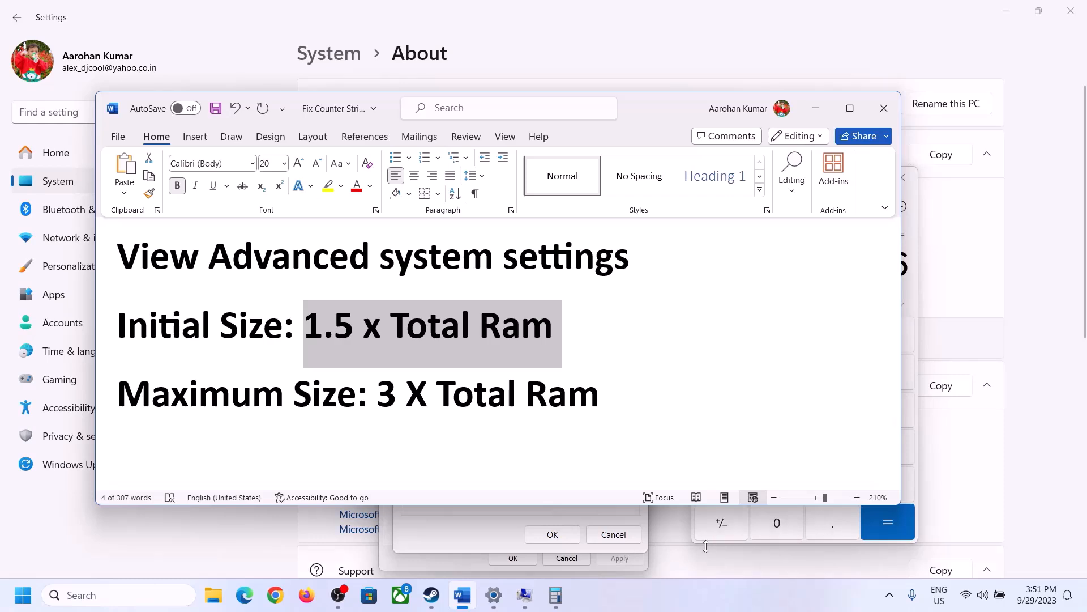
click(913, 294)
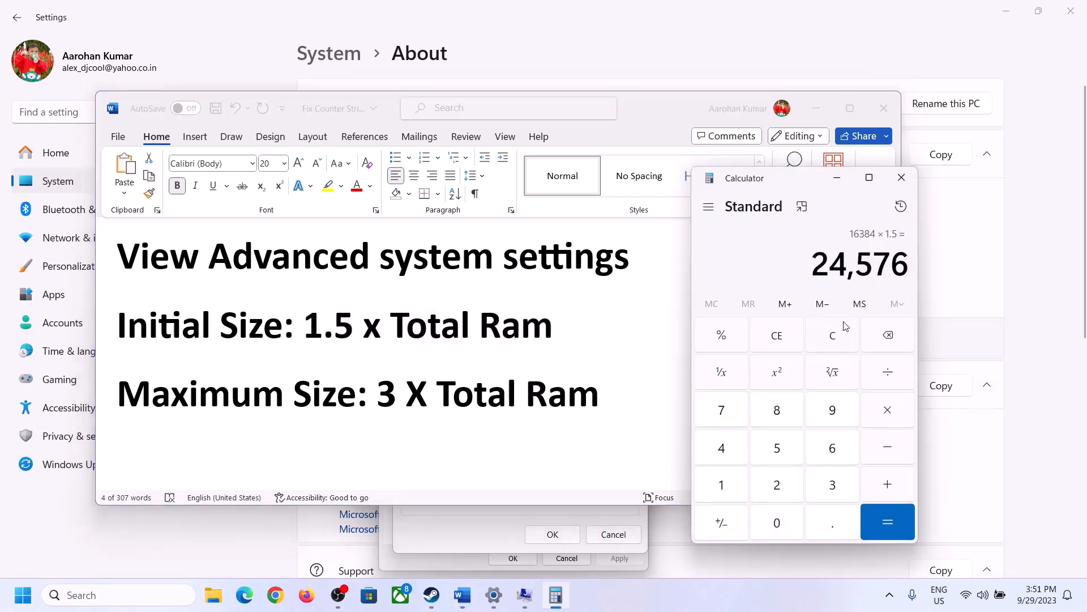
click(843, 334)
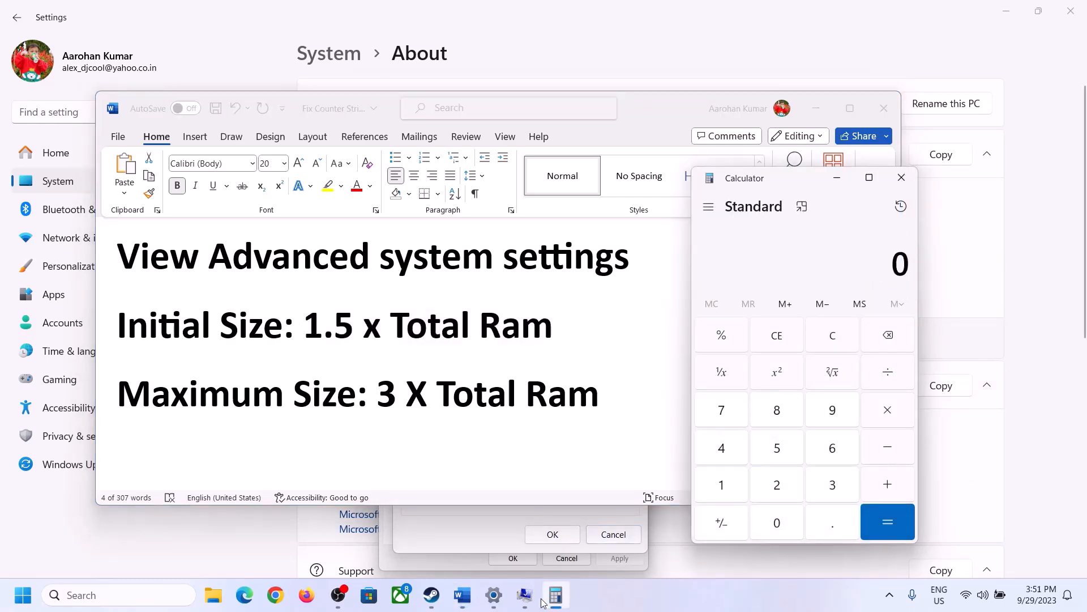
click(493, 595)
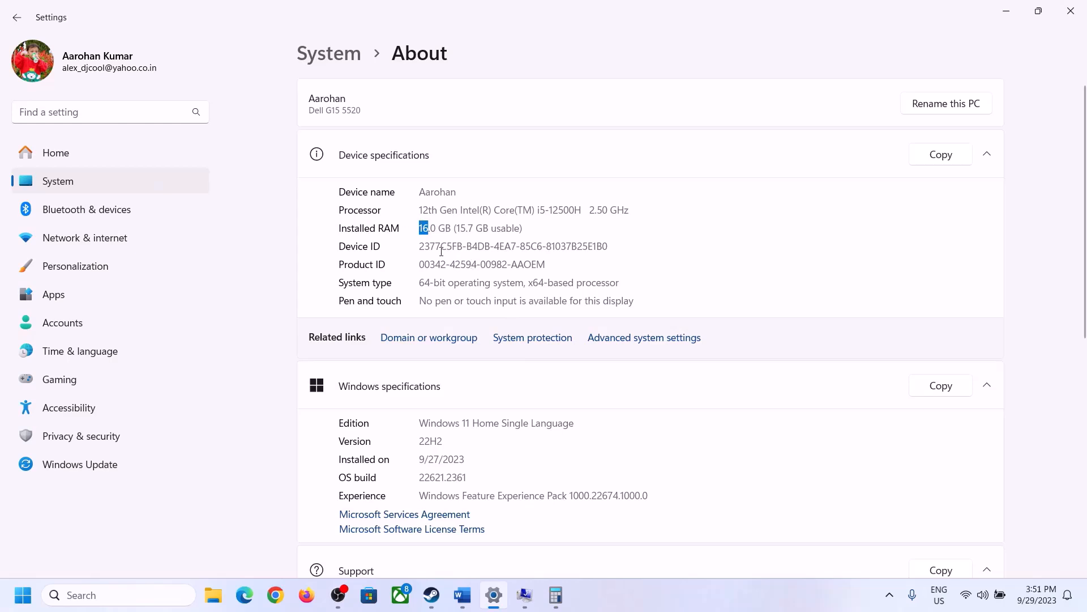
click(555, 595)
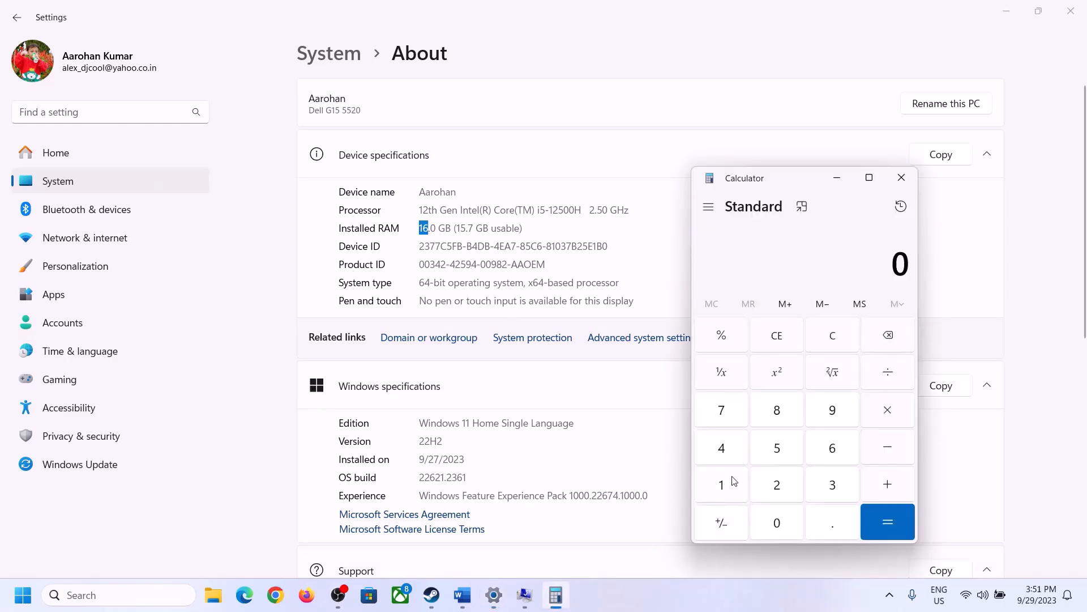
Compute 16 × 1024 again in Calculator as the base for the maximum paging file size
click(735, 481)
click(831, 448)
click(885, 411)
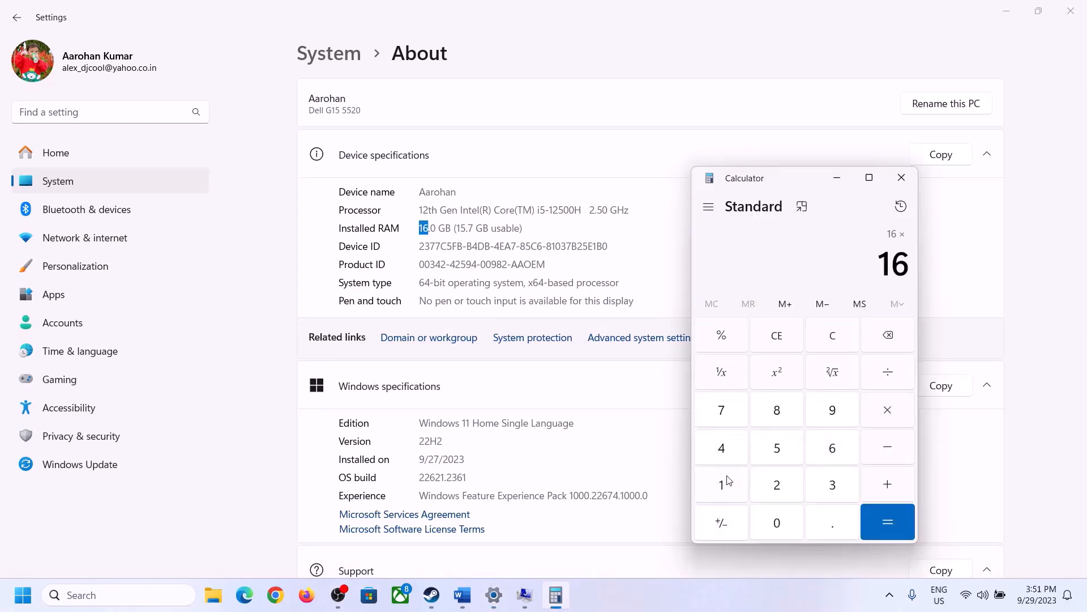
click(729, 480)
click(774, 516)
click(777, 483)
click(722, 448)
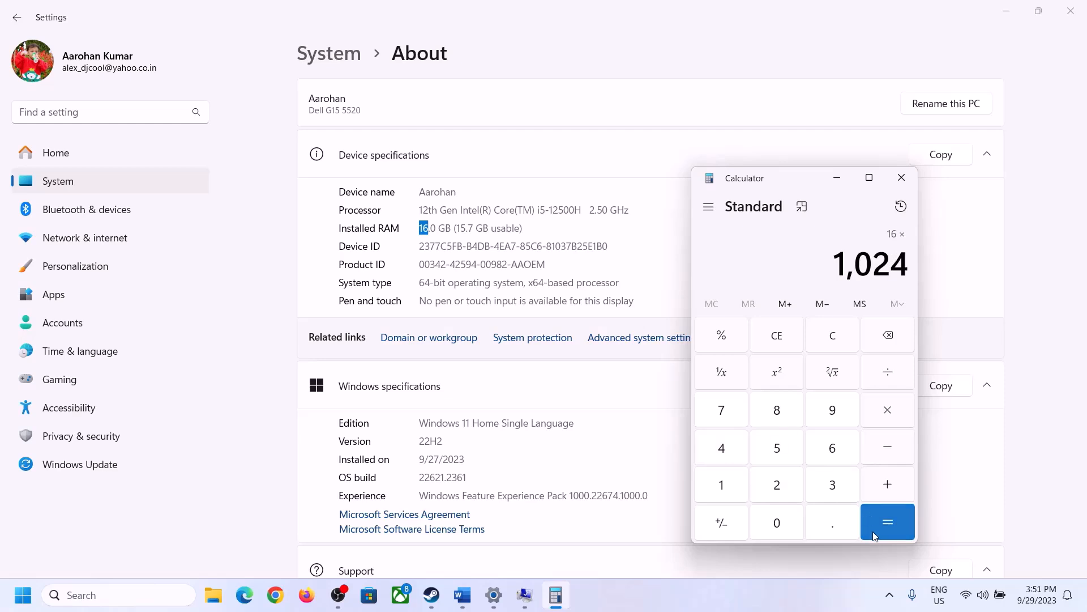
click(872, 532)
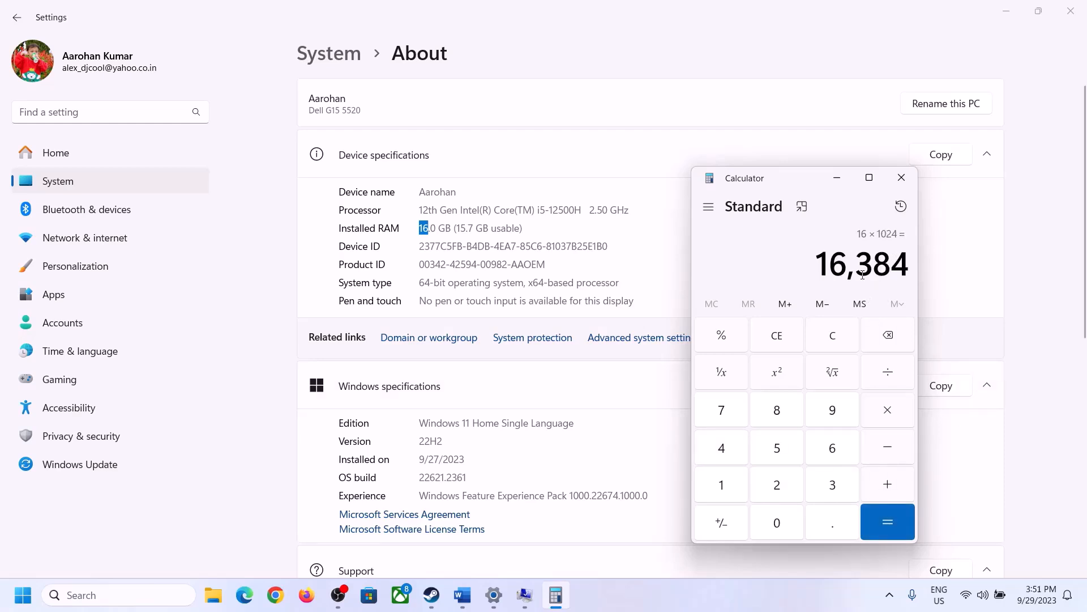
Check the maximum size formula in Word, multiply the RAM in megabytes by 3 and set the custom maximum size to 49152 MB
click(462, 593)
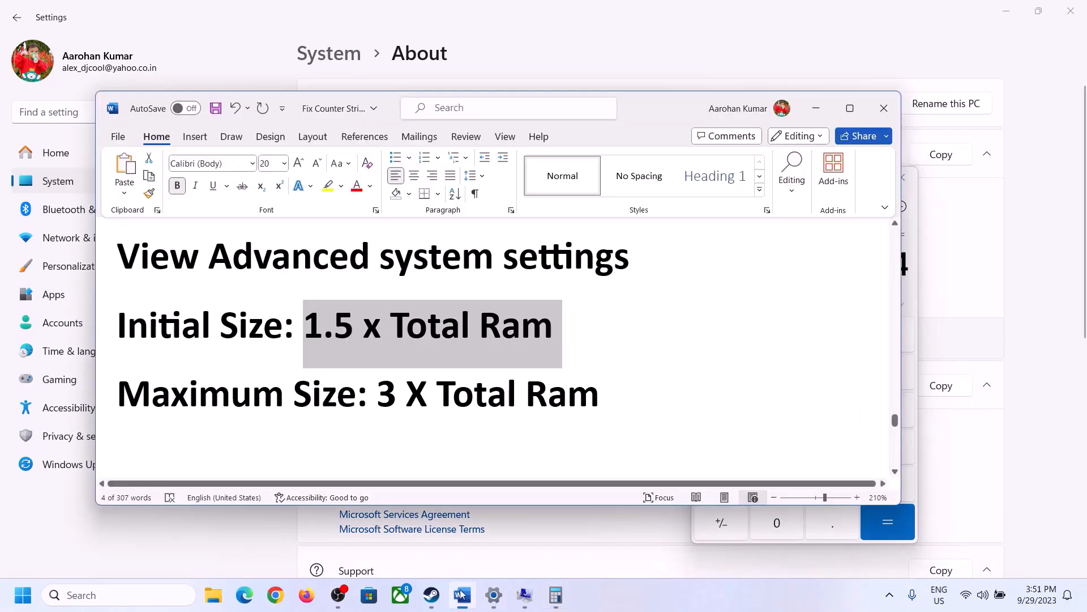
click(555, 594)
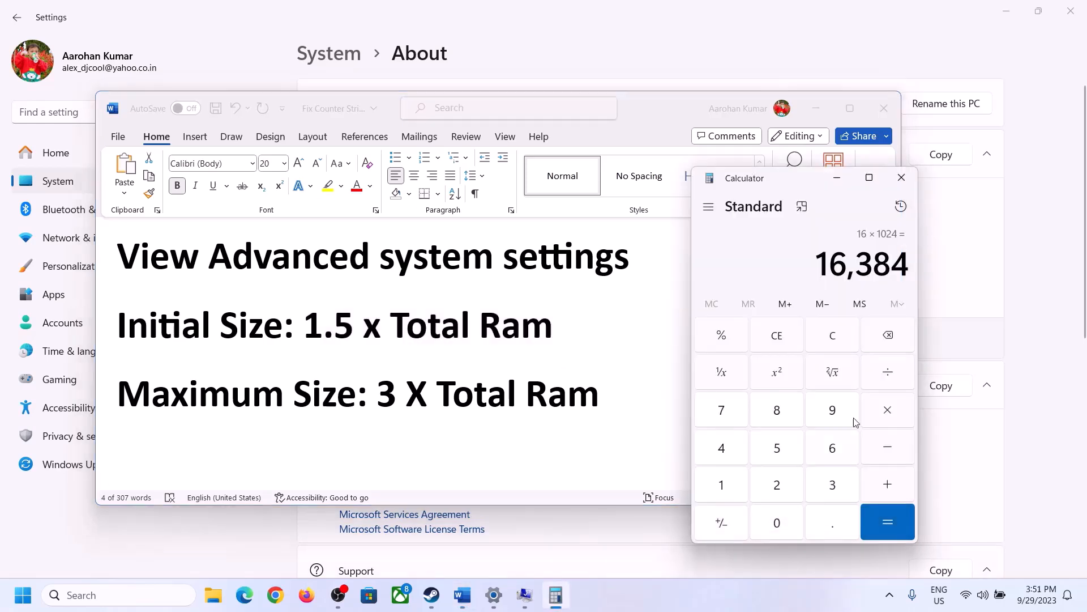
click(886, 413)
click(817, 487)
click(896, 520)
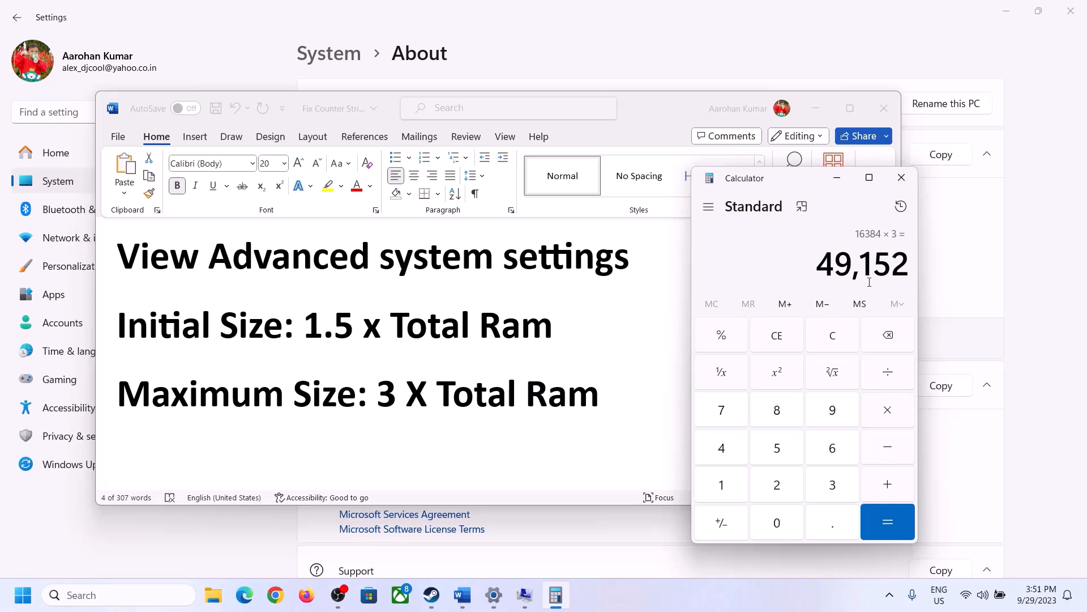
click(525, 597)
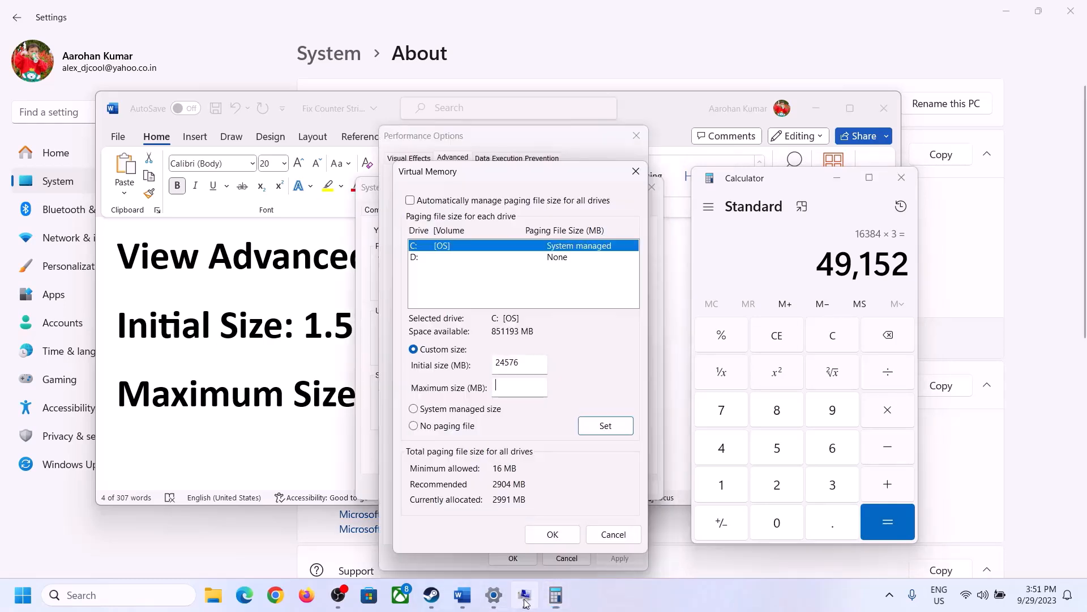
text(49152)
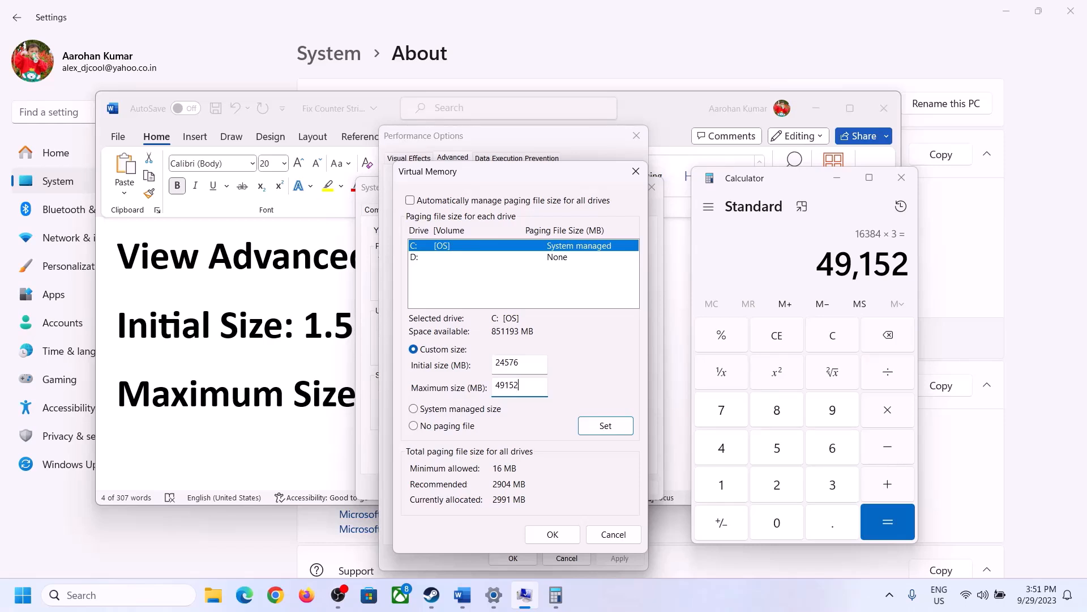
Apply the custom paging file size for drive C, confirm all the open system dialogs and dismiss the restart prompt without restarting
click(605, 428)
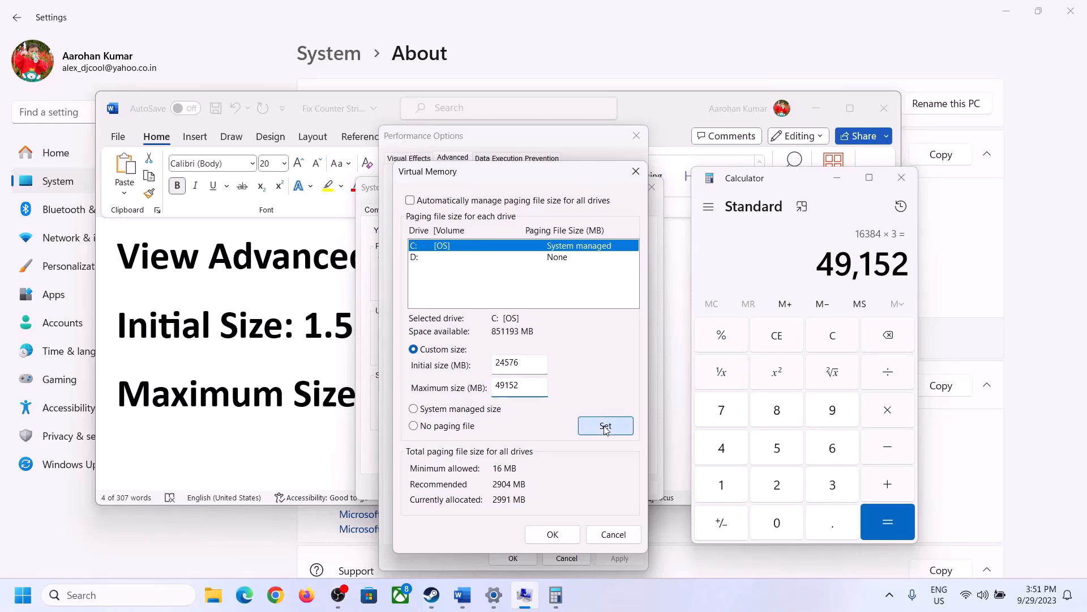
click(555, 534)
click(657, 348)
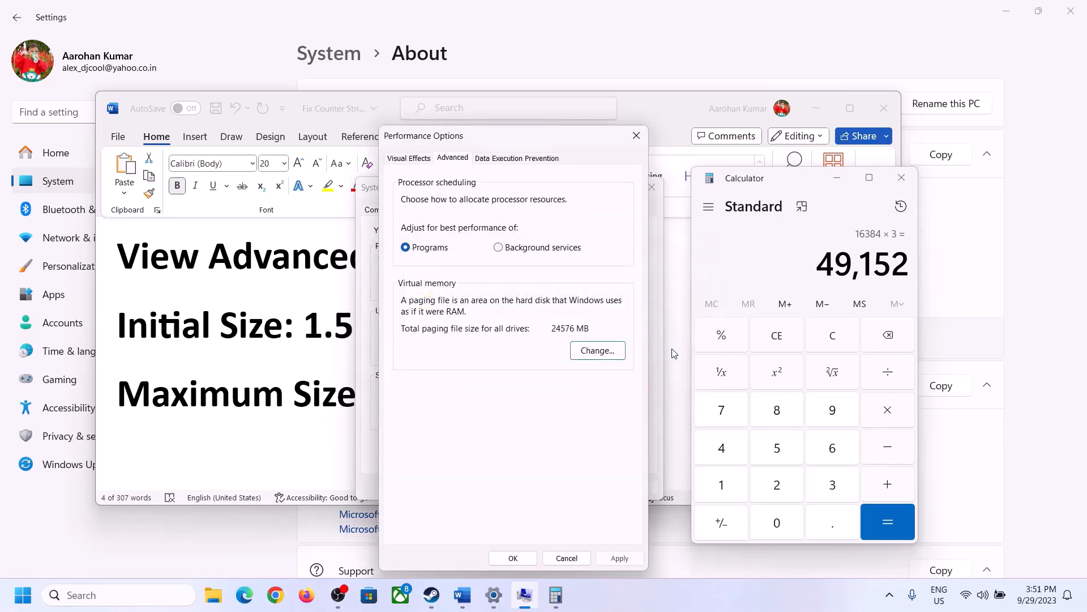
click(514, 559)
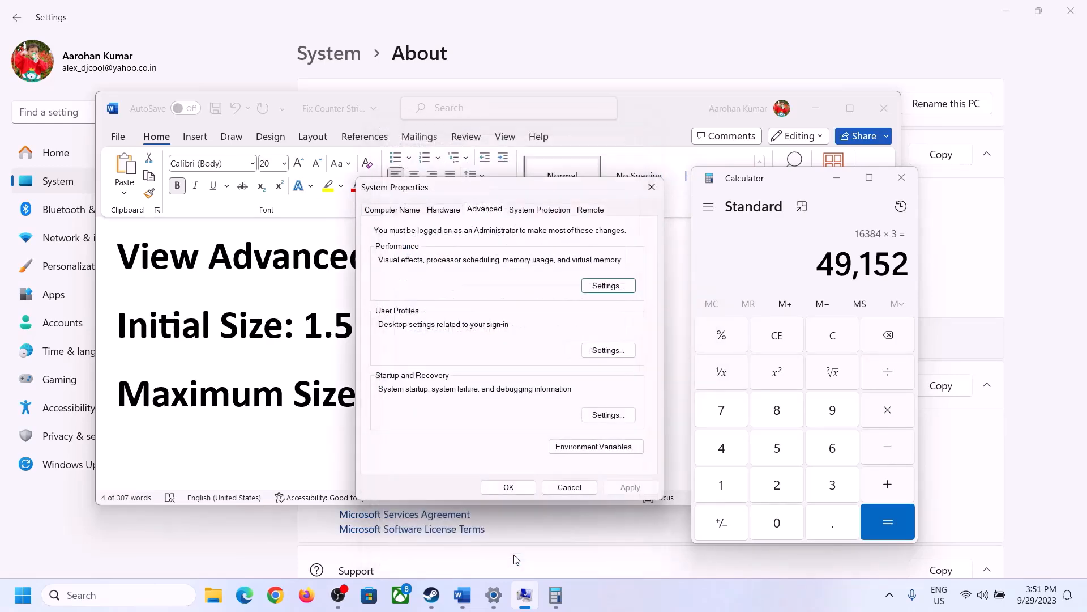
click(517, 486)
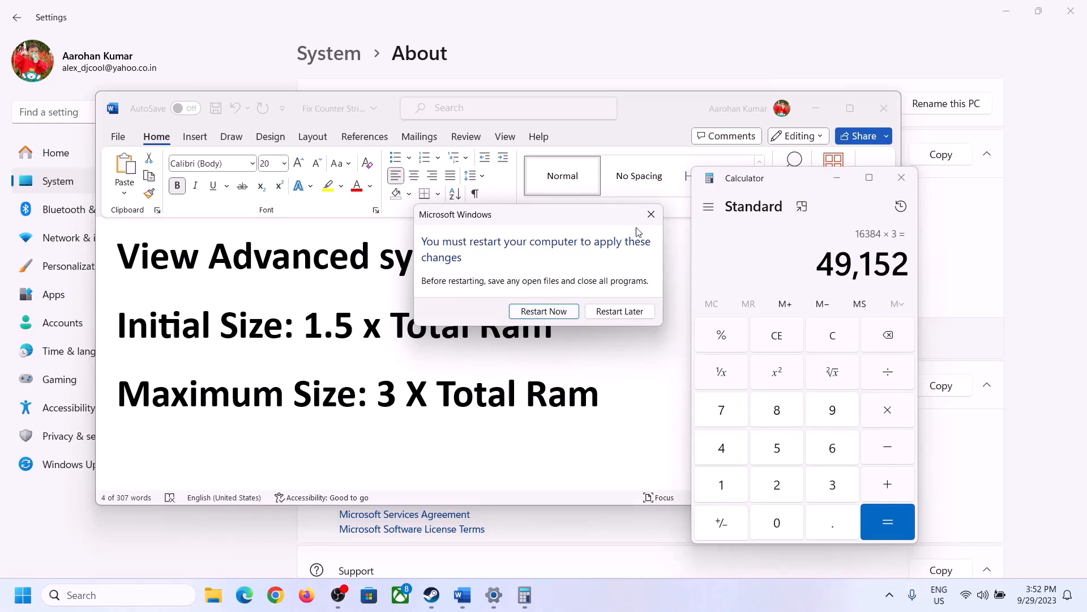
click(651, 214)
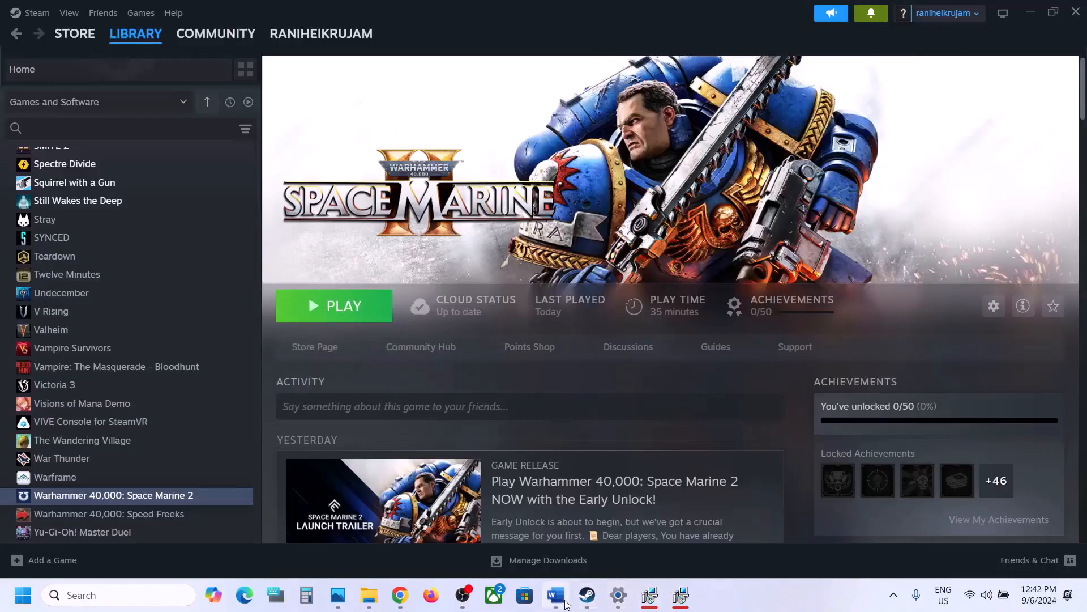
Switch to Word, highlight the Step 19 text "Update System BIOS" and check the laptop's battery charge level
click(556, 595)
scroll(524, 342, down, 5)
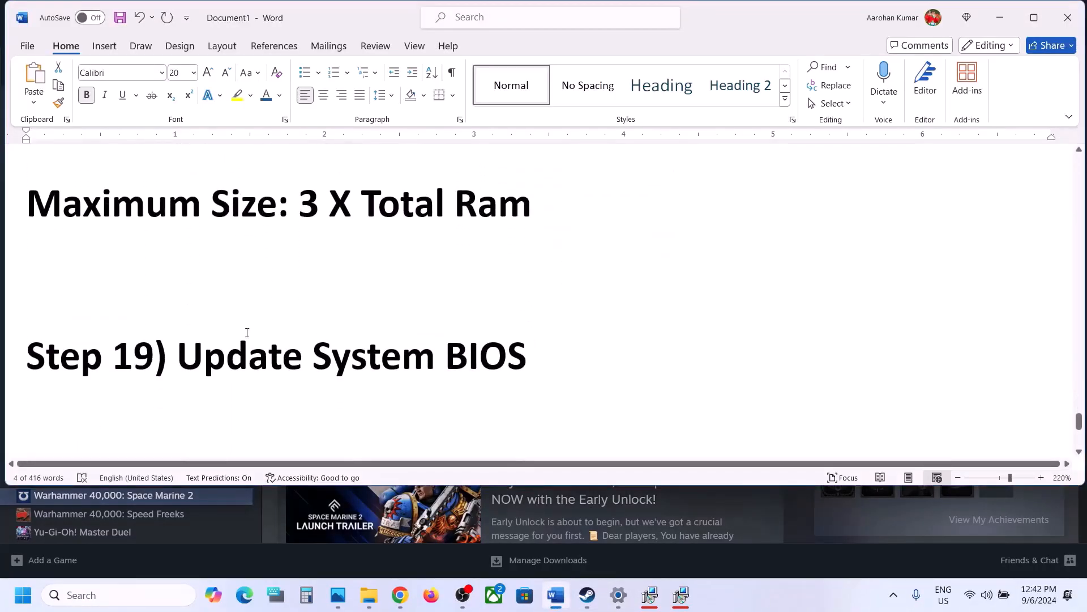
drag(180, 357, 529, 358)
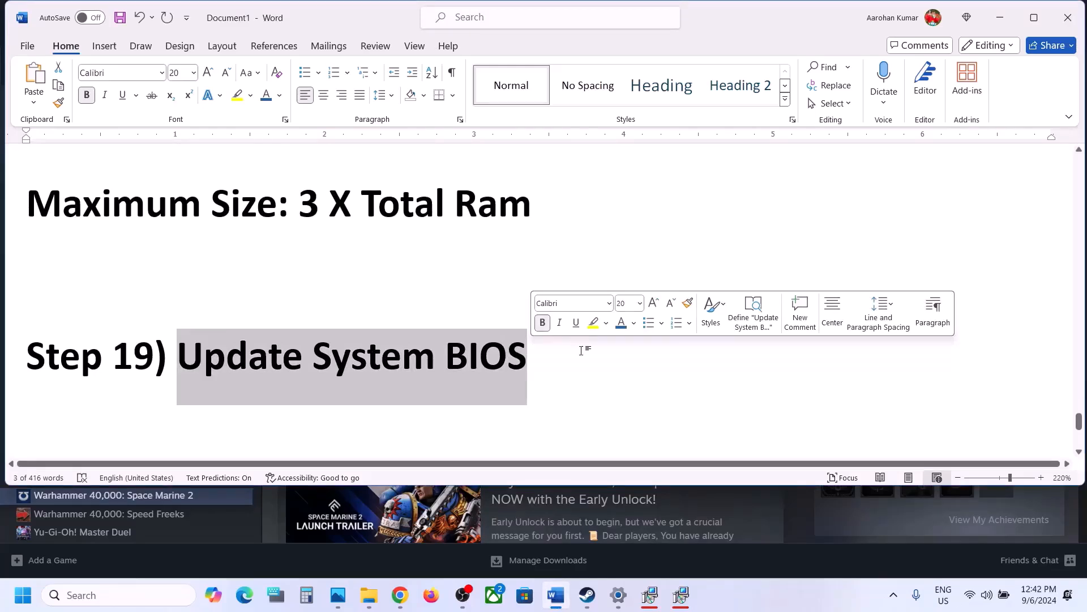
click(1000, 596)
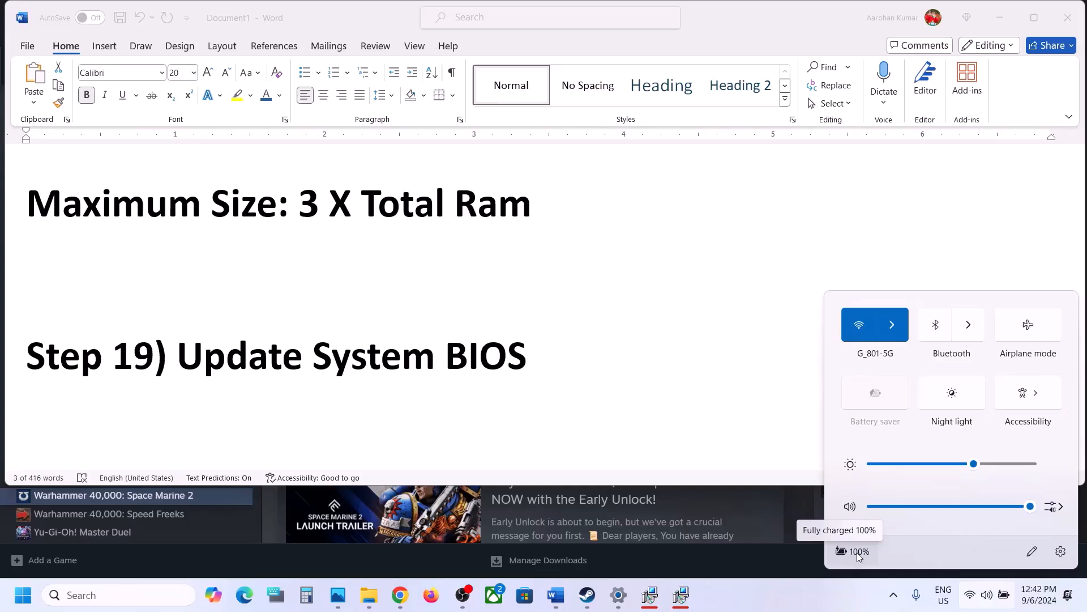
click(429, 367)
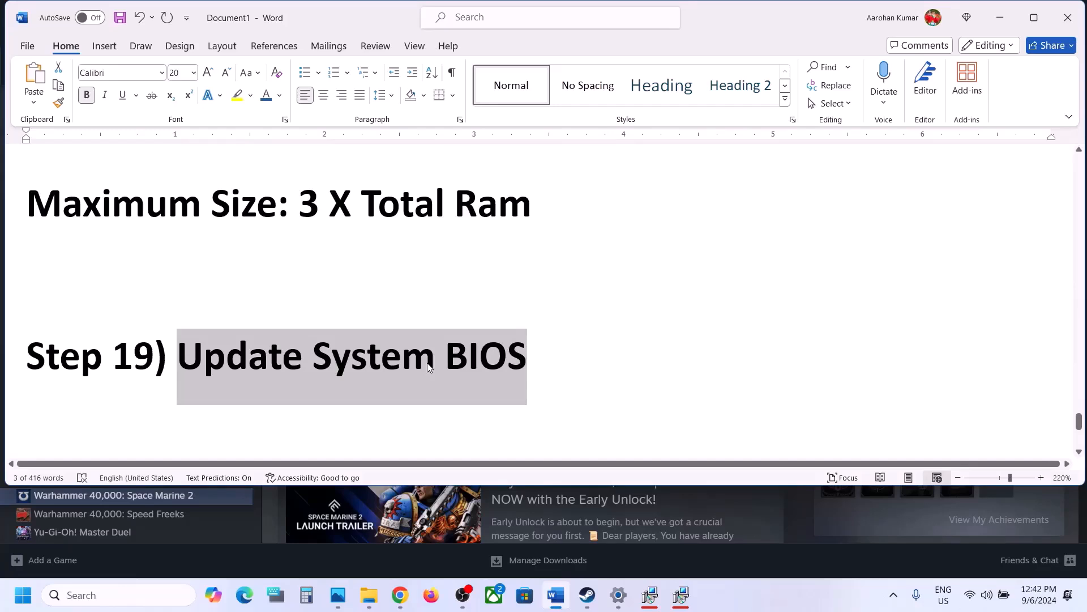
Highlight the Step 20 reinstall instructions in Word and locate the Uninstall option for Warhammer 40,000: Space Marine 2 in the Steam library
scroll(429, 367, down, 5)
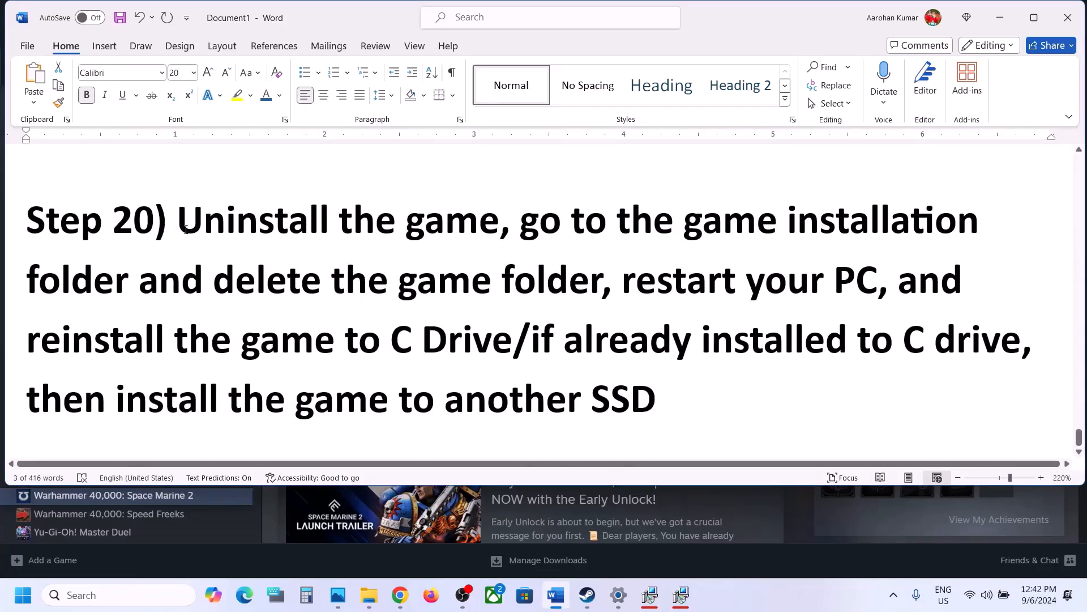
drag(185, 229, 636, 390)
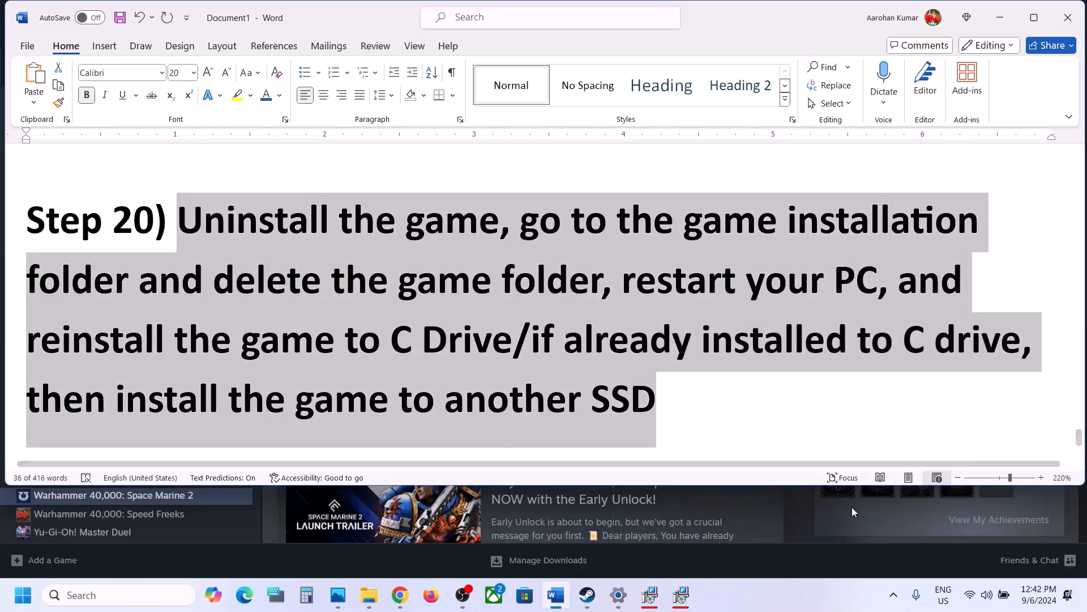
click(800, 512)
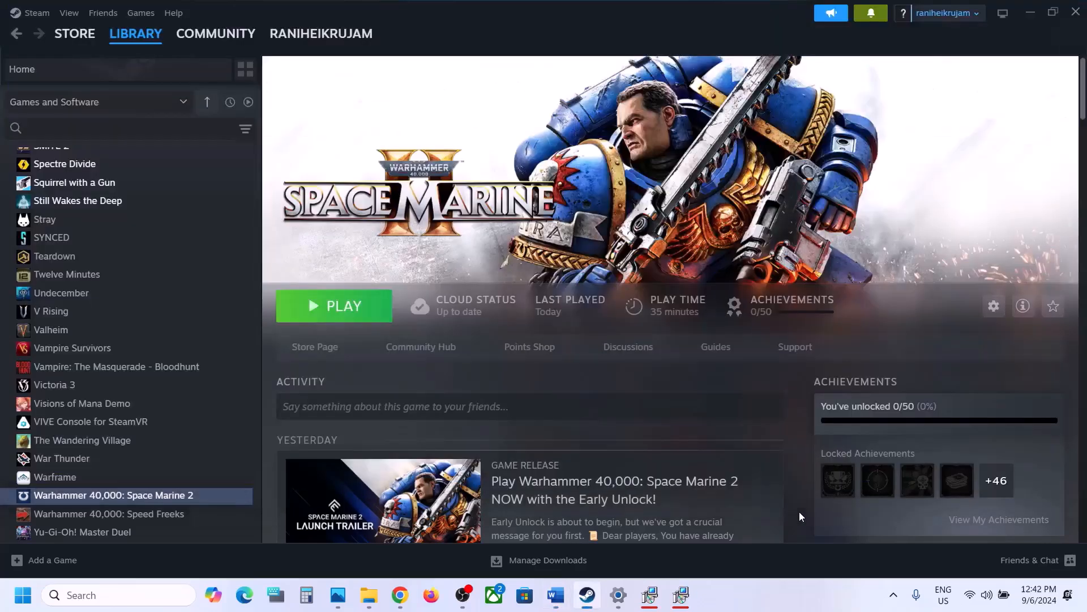
right_click(114, 492)
mouse_move(165, 463)
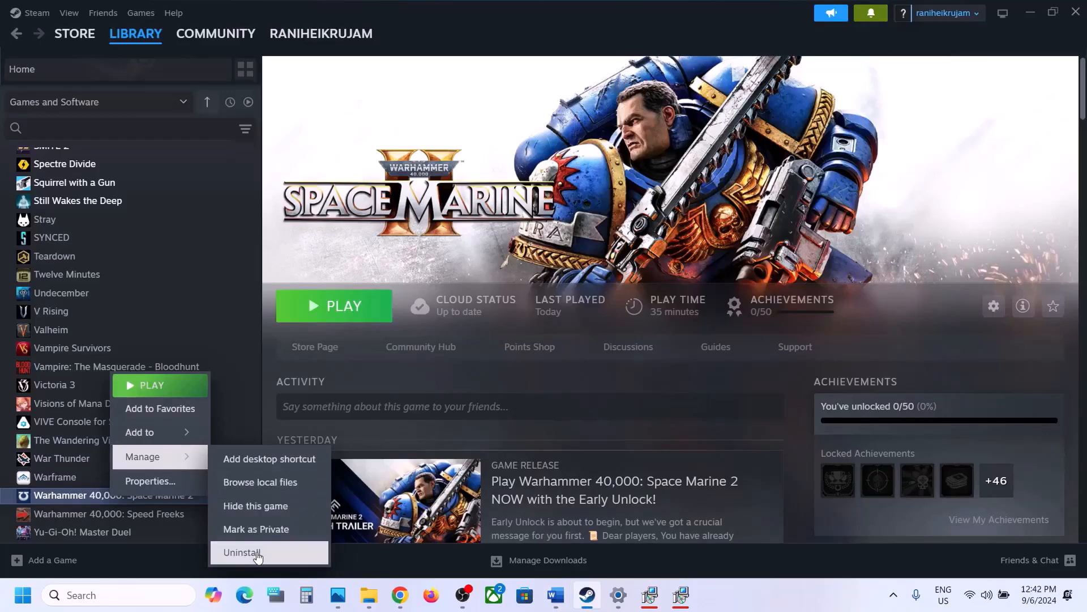
Return to Word, highlight the Step 20 parts on deleting the game folder and reinstalling to C drive or another SSD, and switch back to Steam
click(556, 594)
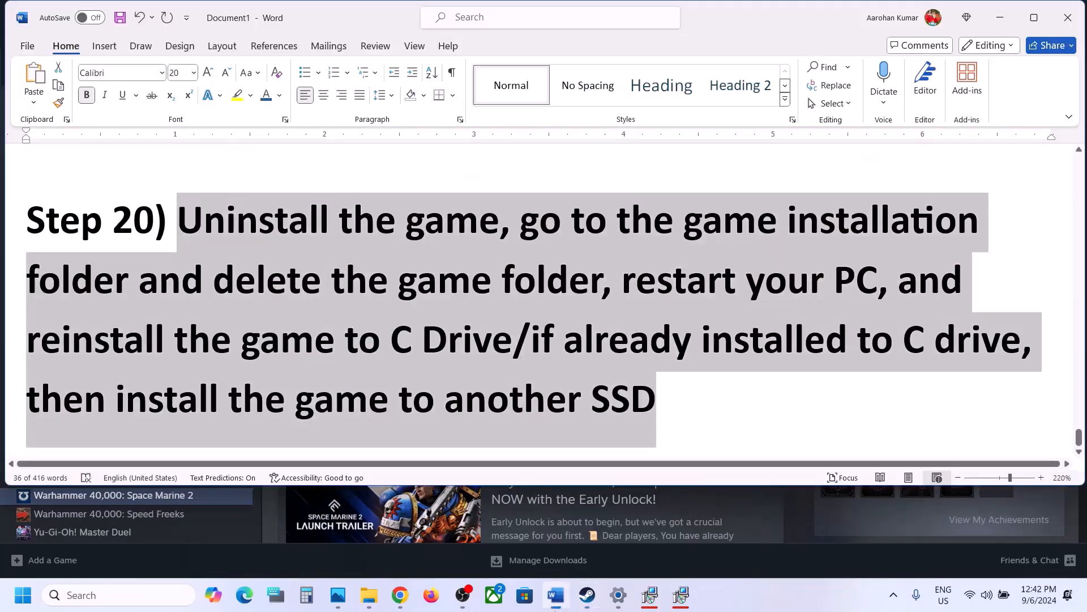
click(678, 317)
drag(517, 216, 723, 280)
drag(243, 340, 483, 332)
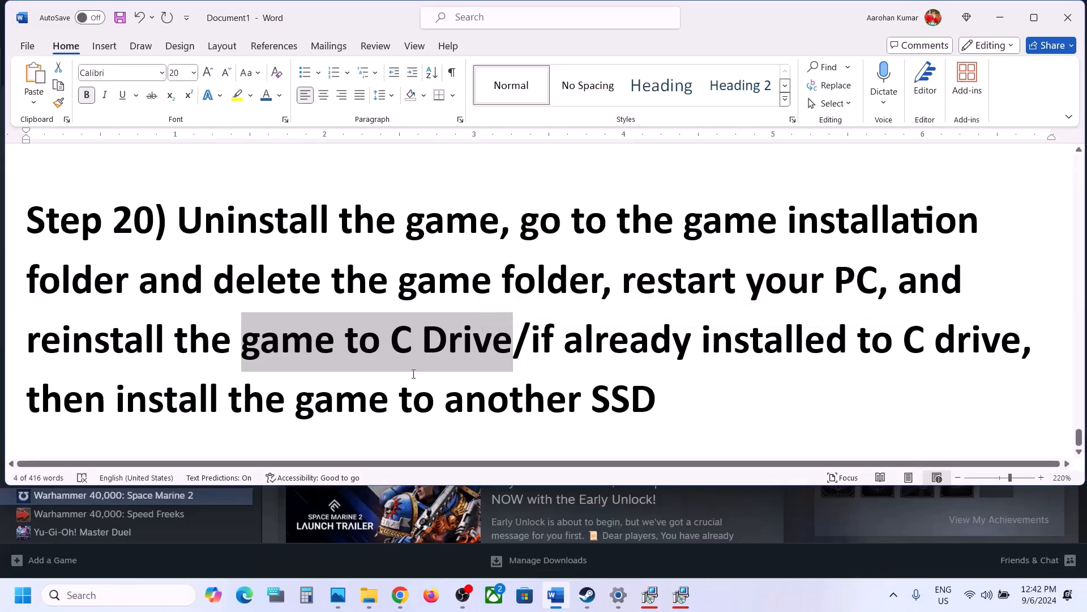
drag(535, 339, 636, 404)
click(793, 505)
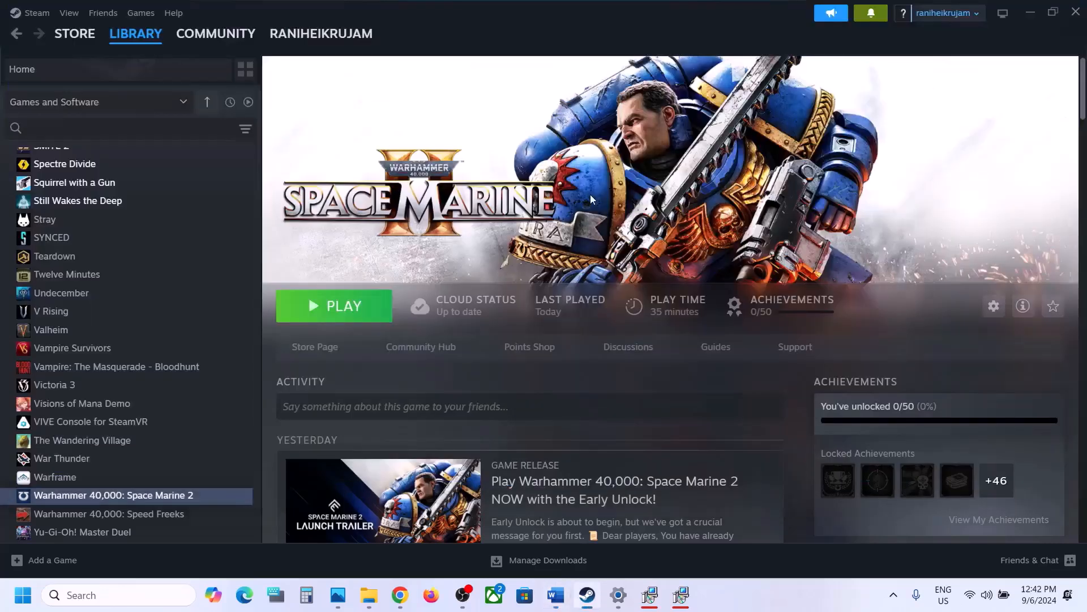